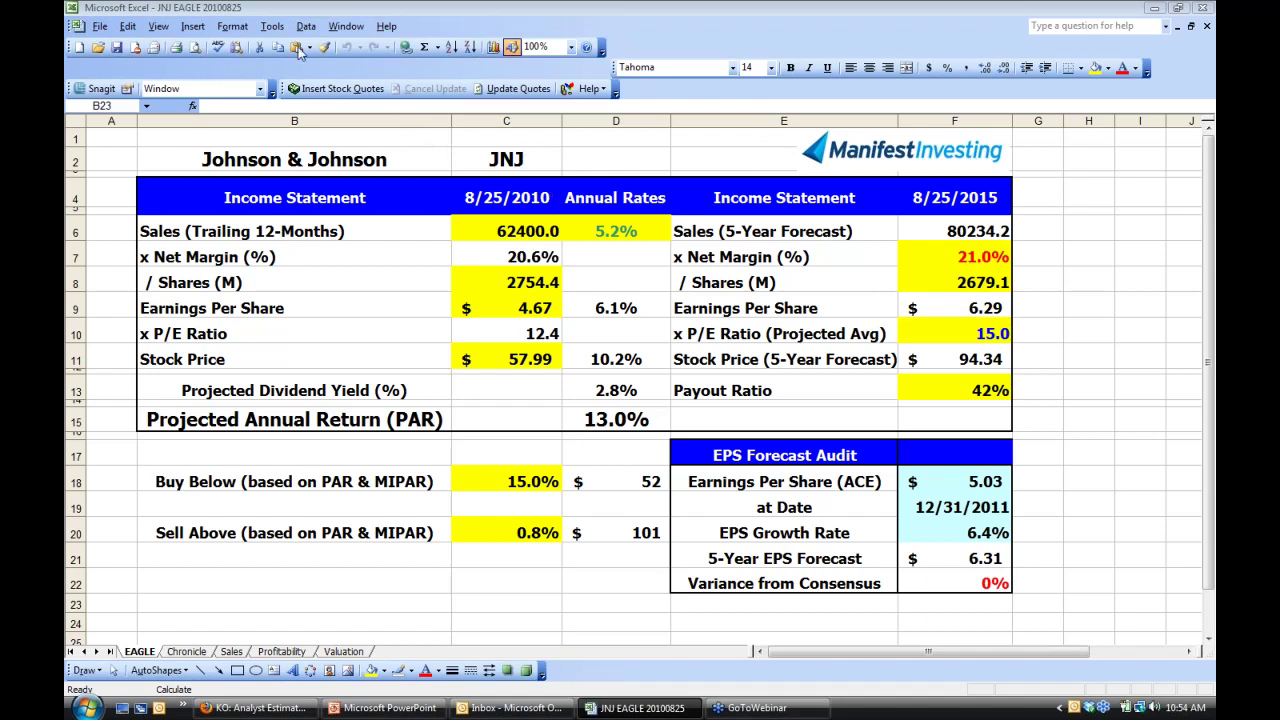
Set the workbook's calculation mode to Automatic in the options.
left_click(273, 28)
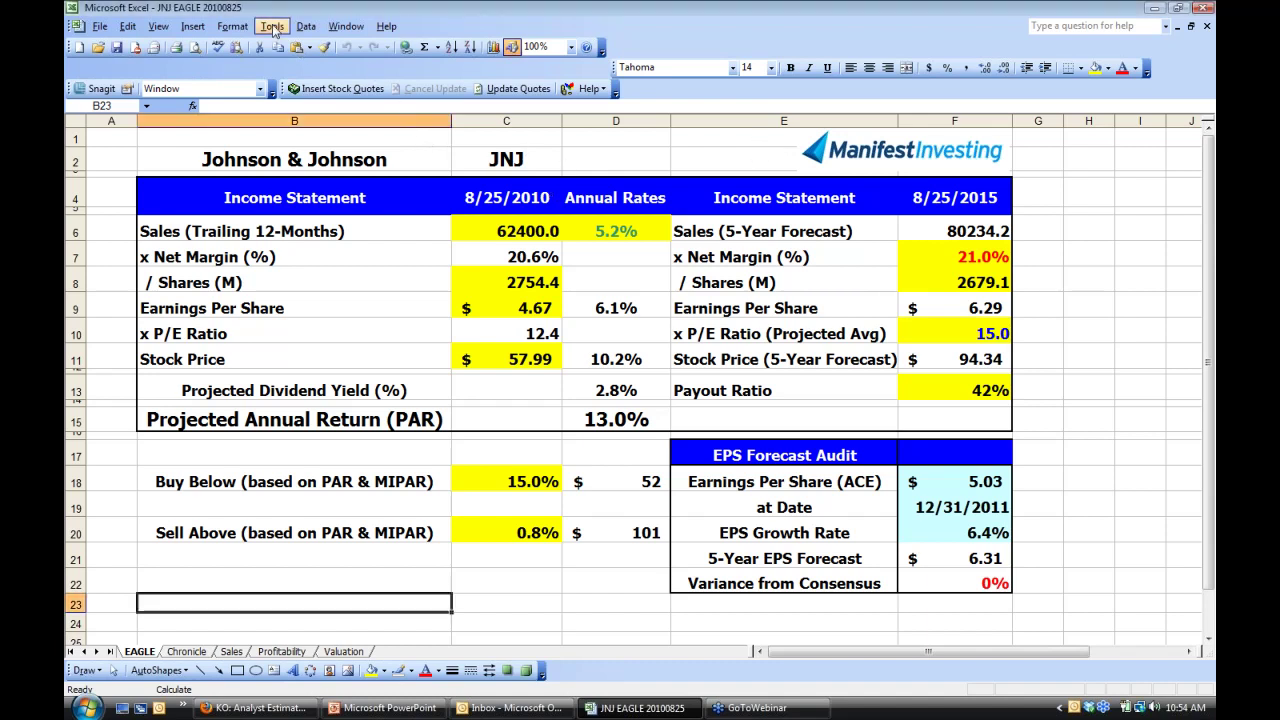
left_click(273, 28)
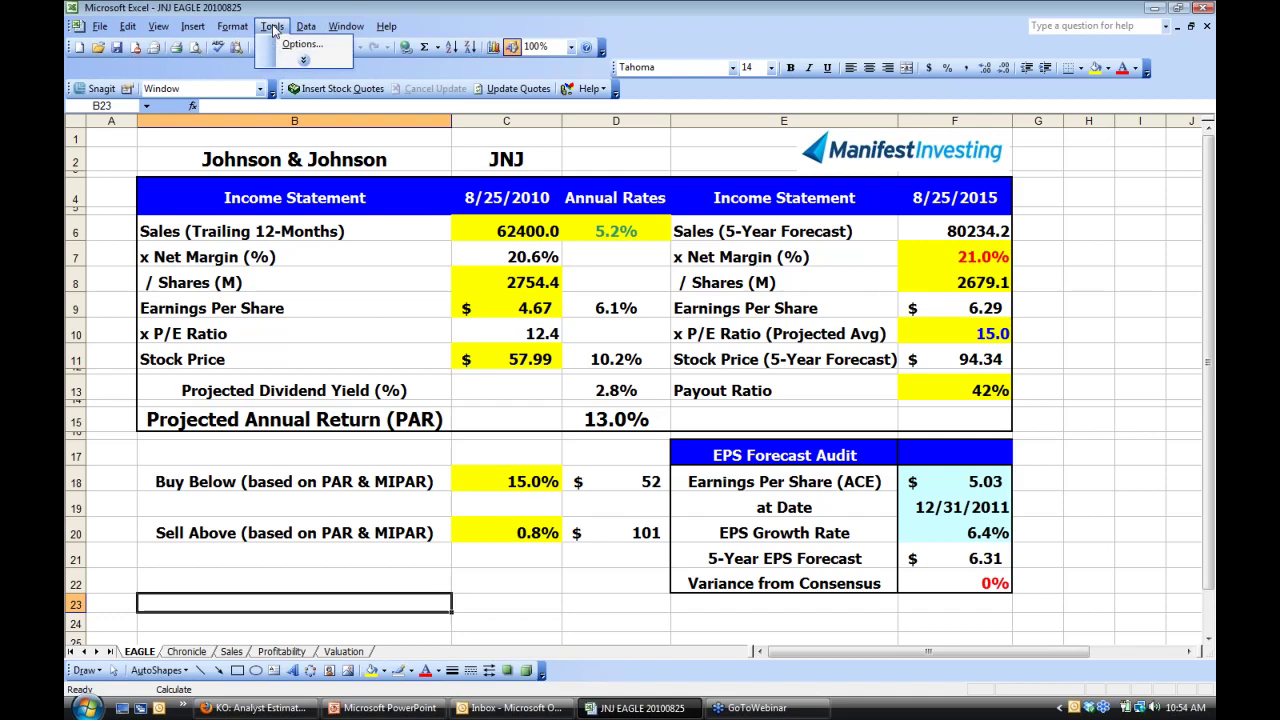
left_click(300, 44)
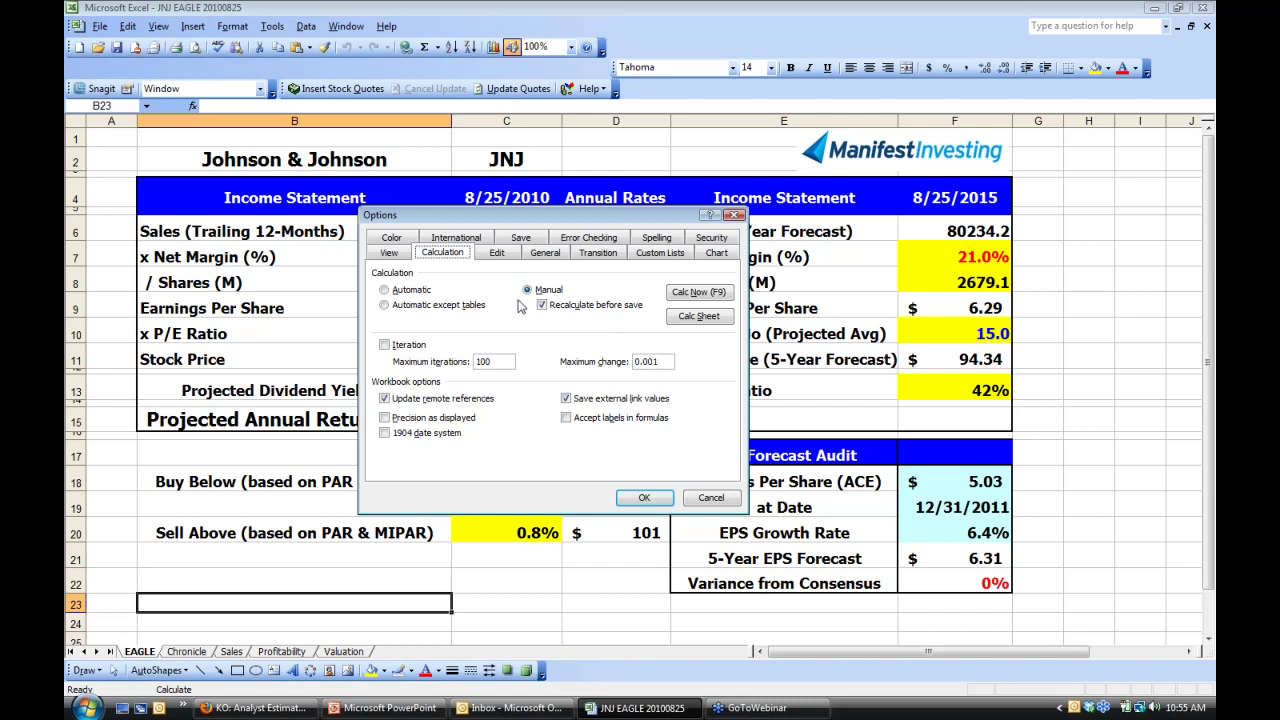
left_click(384, 290)
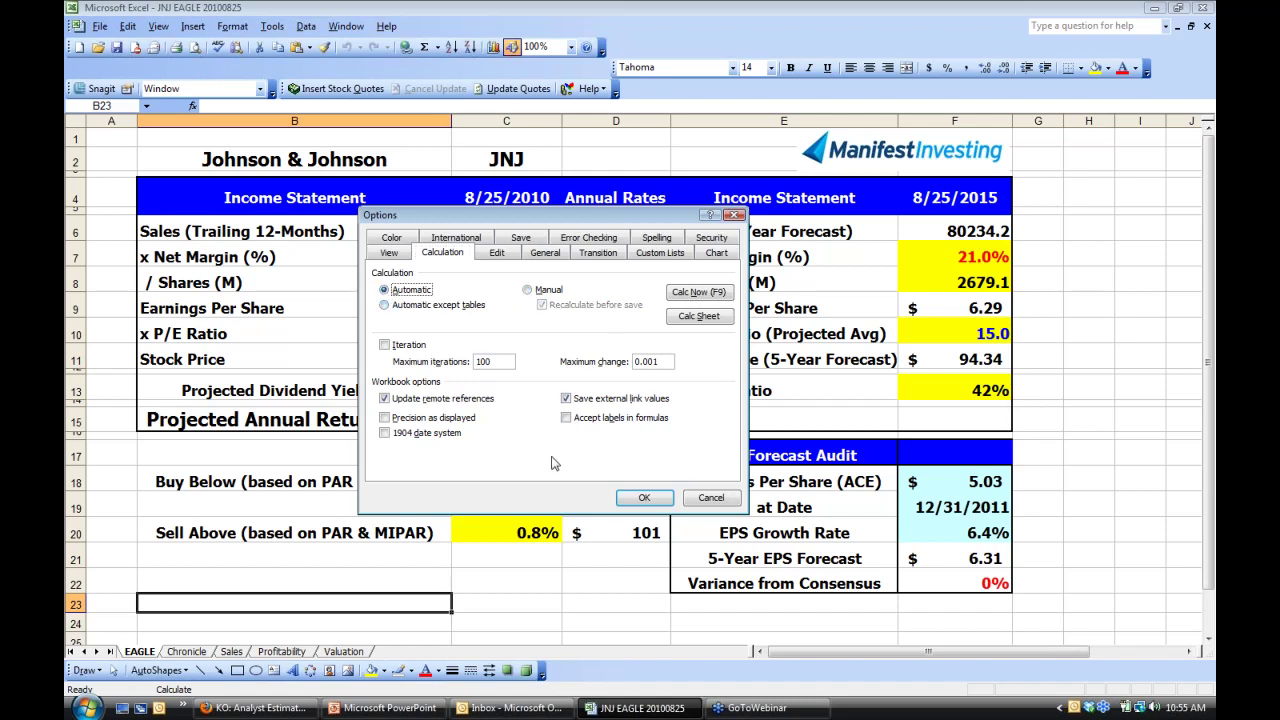
left_click(645, 498)
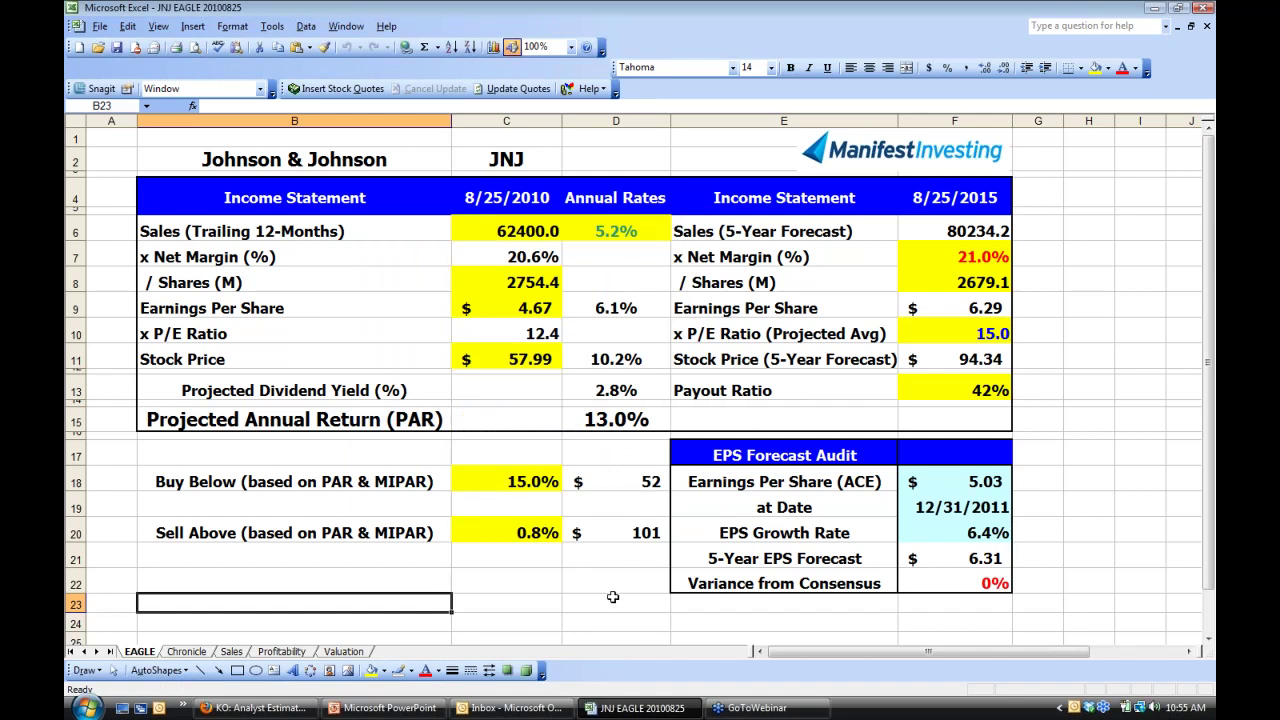
Set the projected average P/E ratio in the 5-year forecast to 14.
left_click(983, 334)
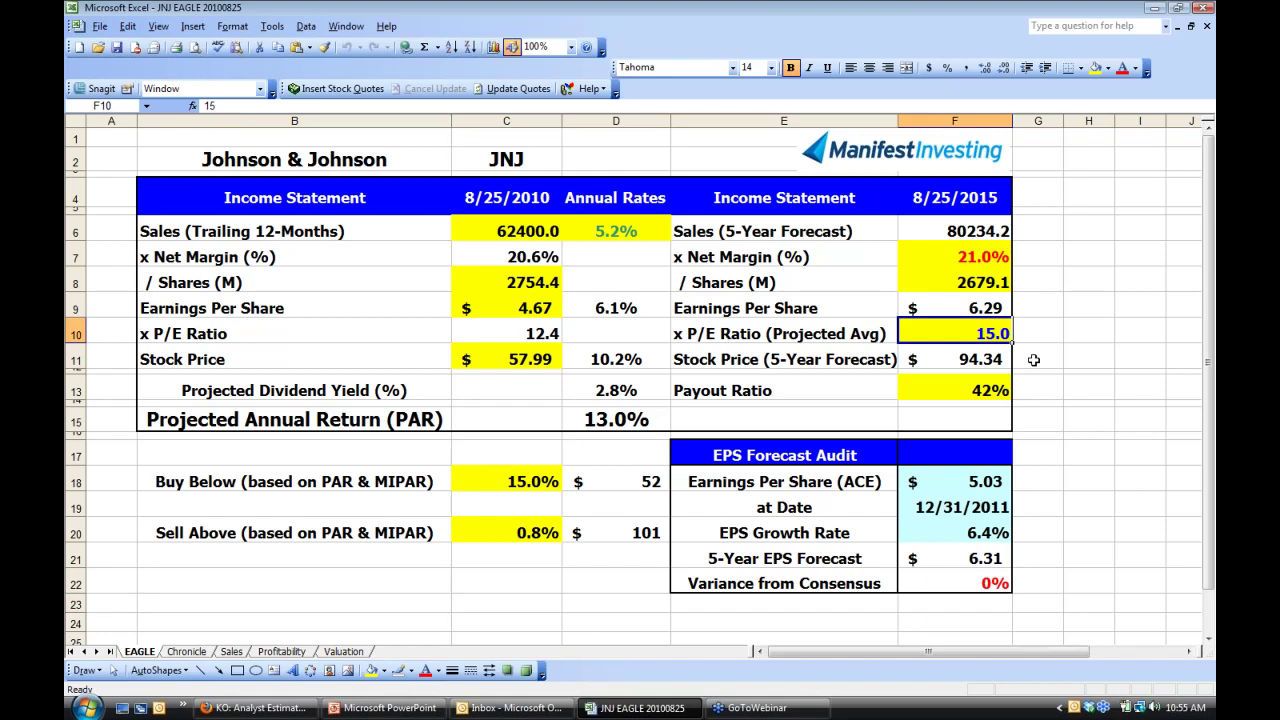
type("14")
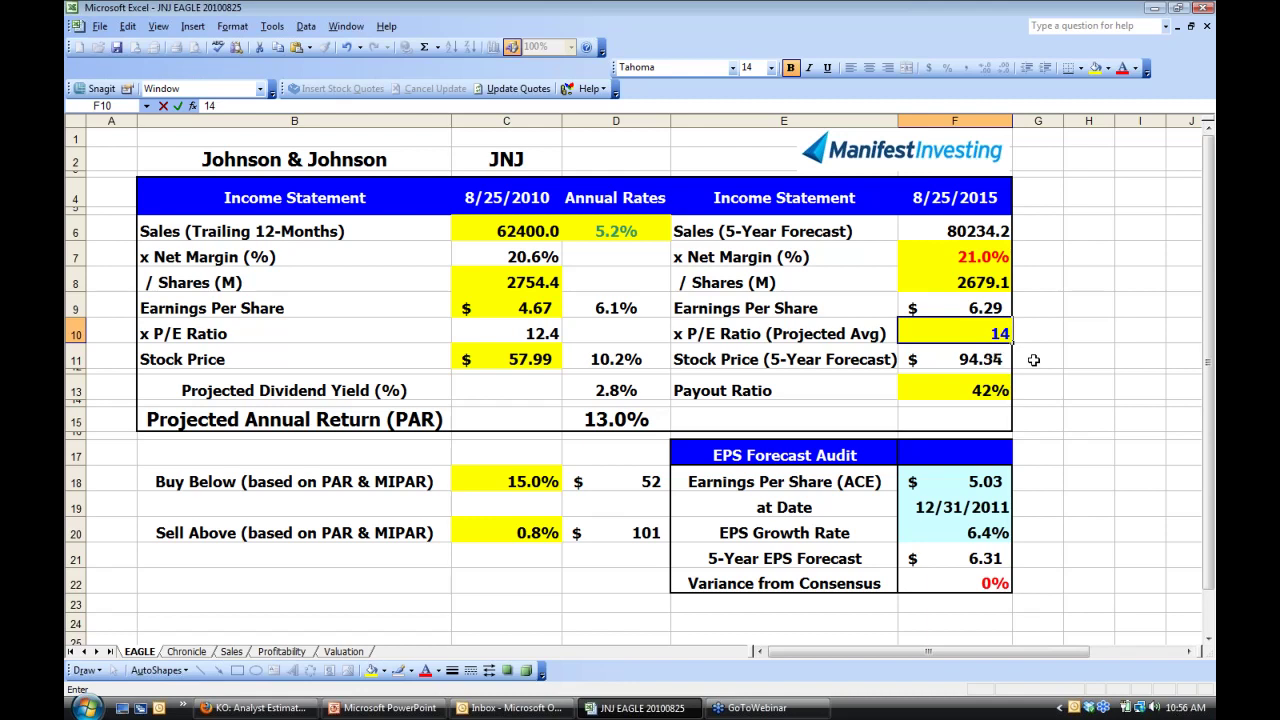
key("Return")
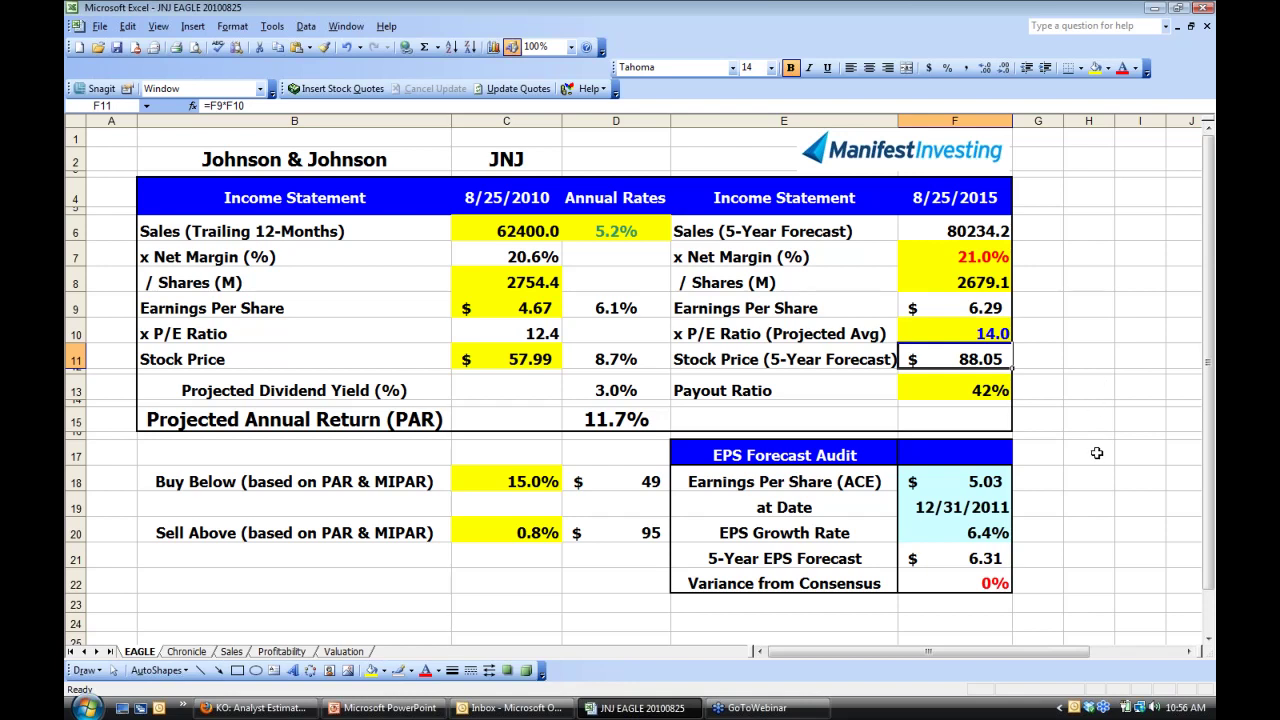
Switch the calculation mode to Manual in the options, keeping recalculation before save enabled.
left_click(274, 27)
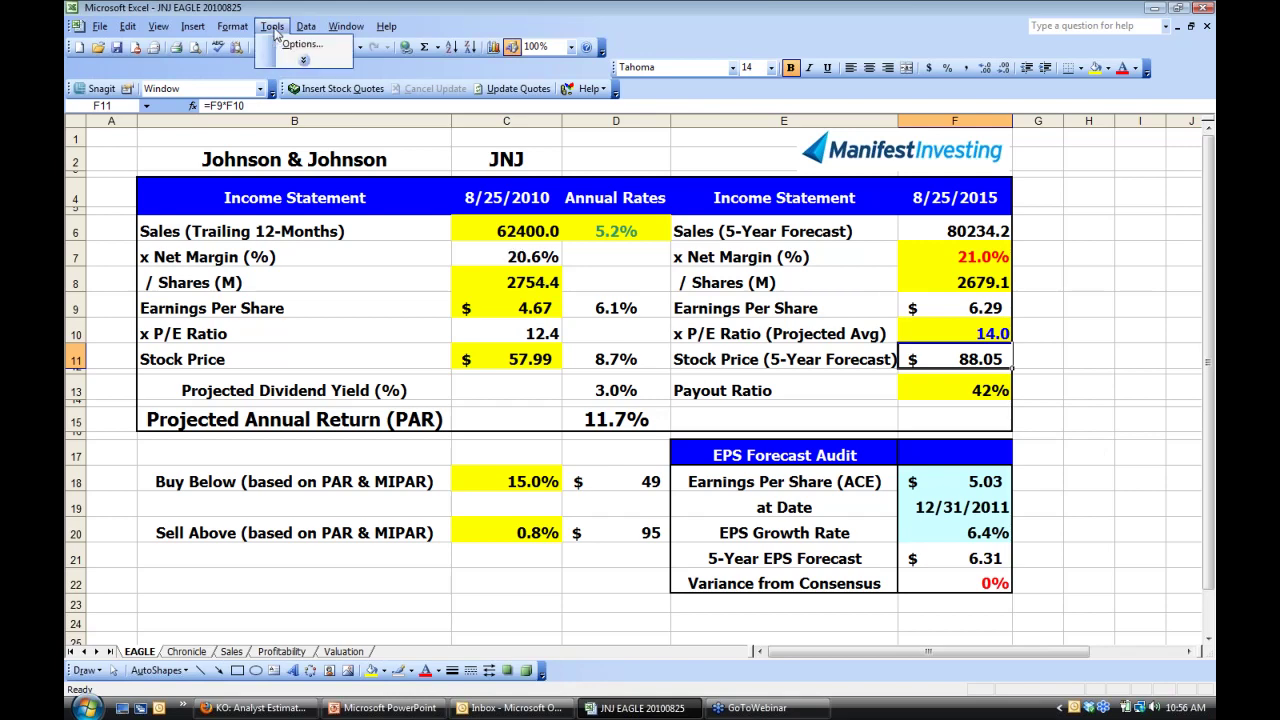
left_click(302, 44)
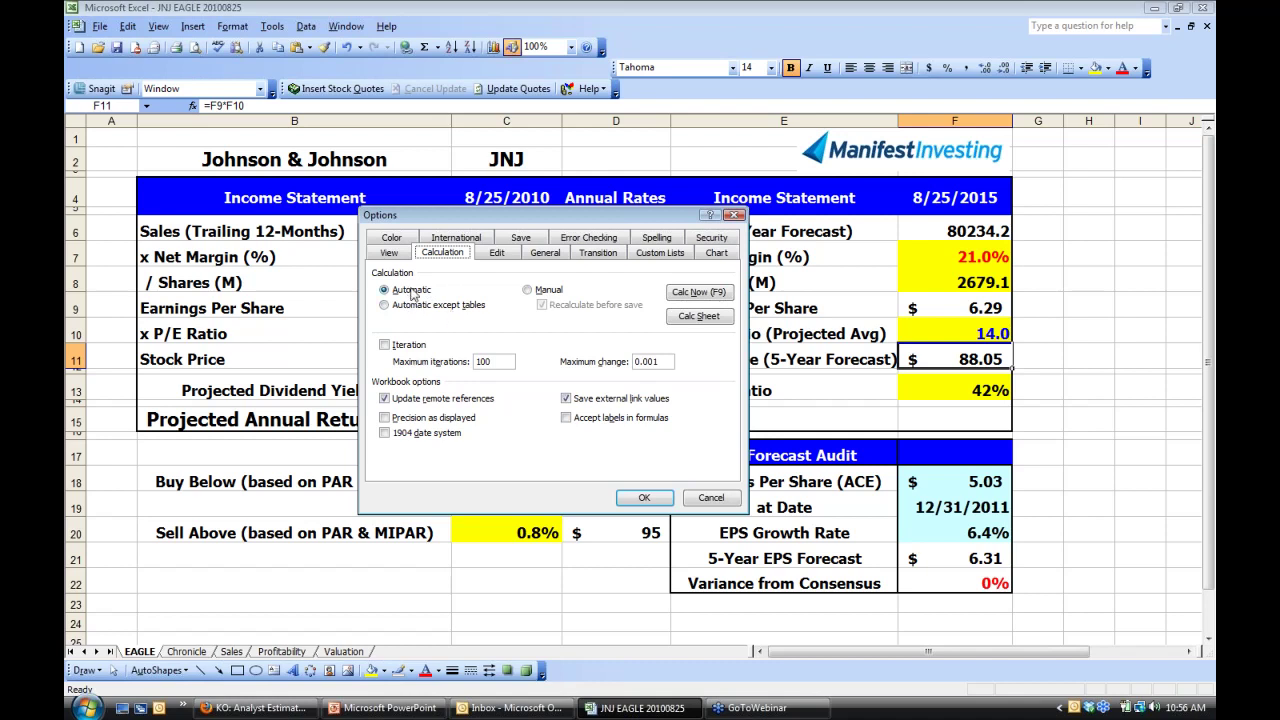
left_click(528, 294)
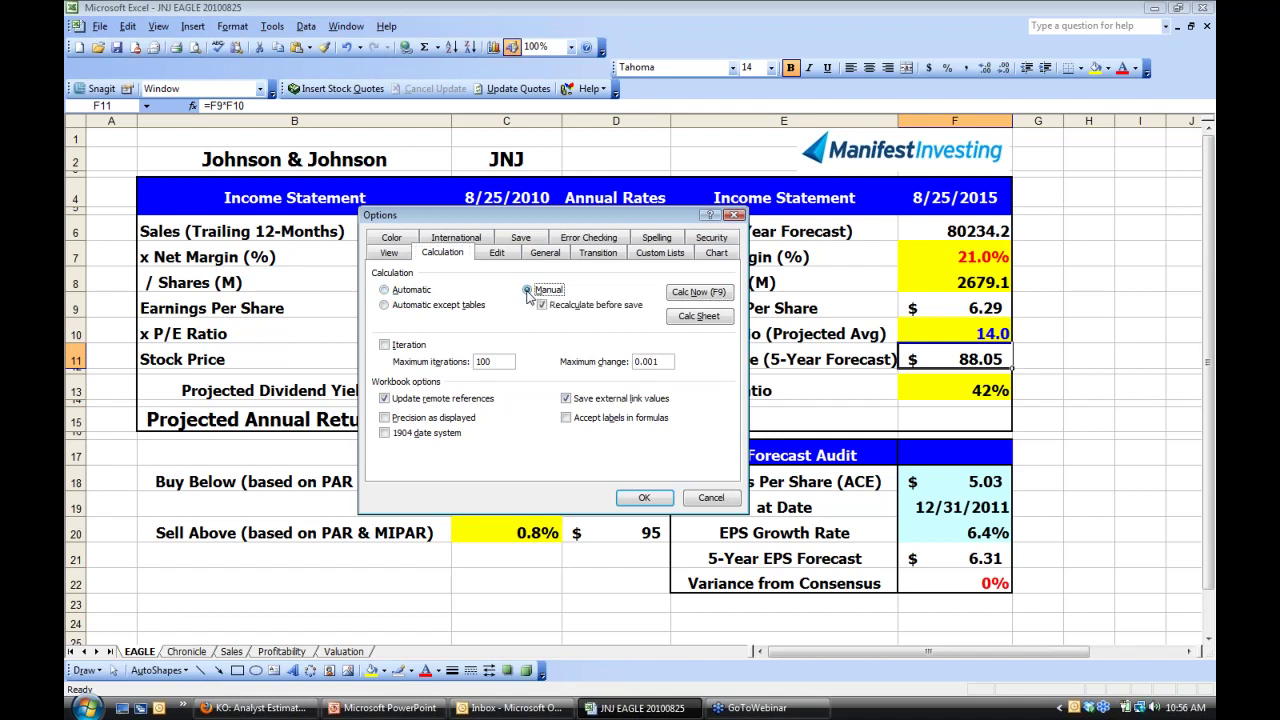
left_click(645, 497)
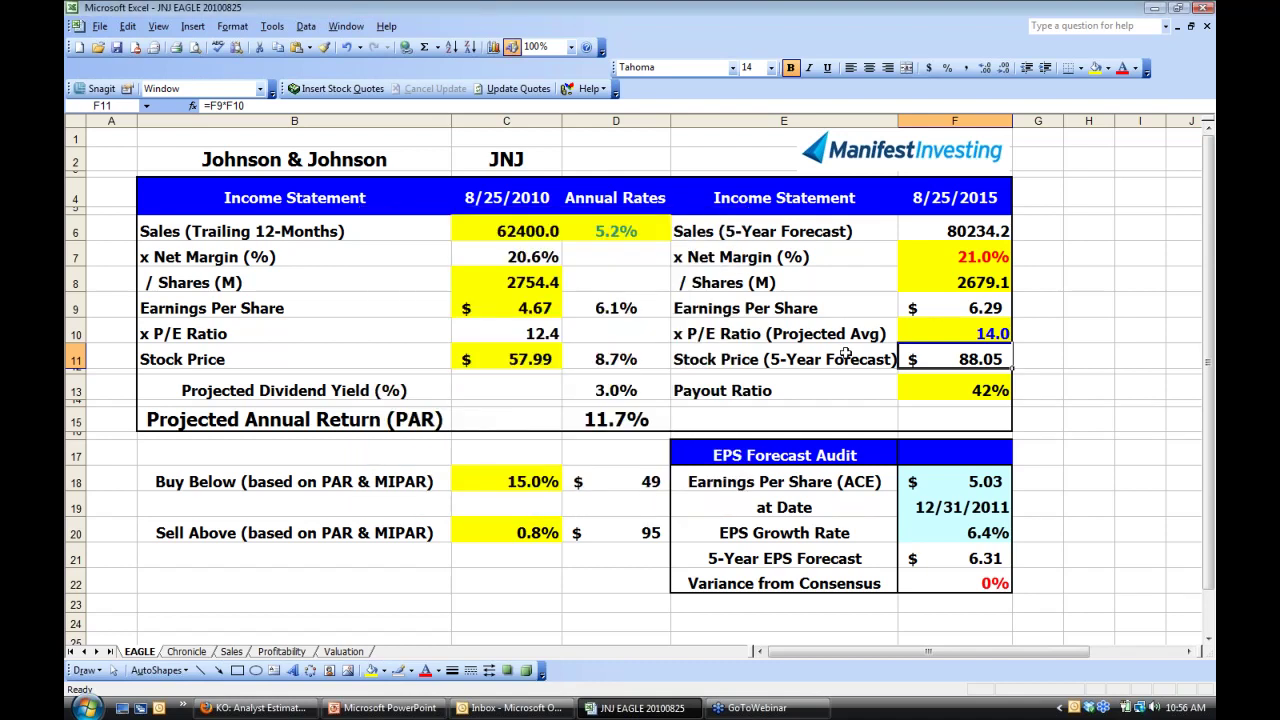
Set the projected average P/E ratio in the 5-year forecast to 15 and recalculate the workbook manually.
left_click(980, 332)
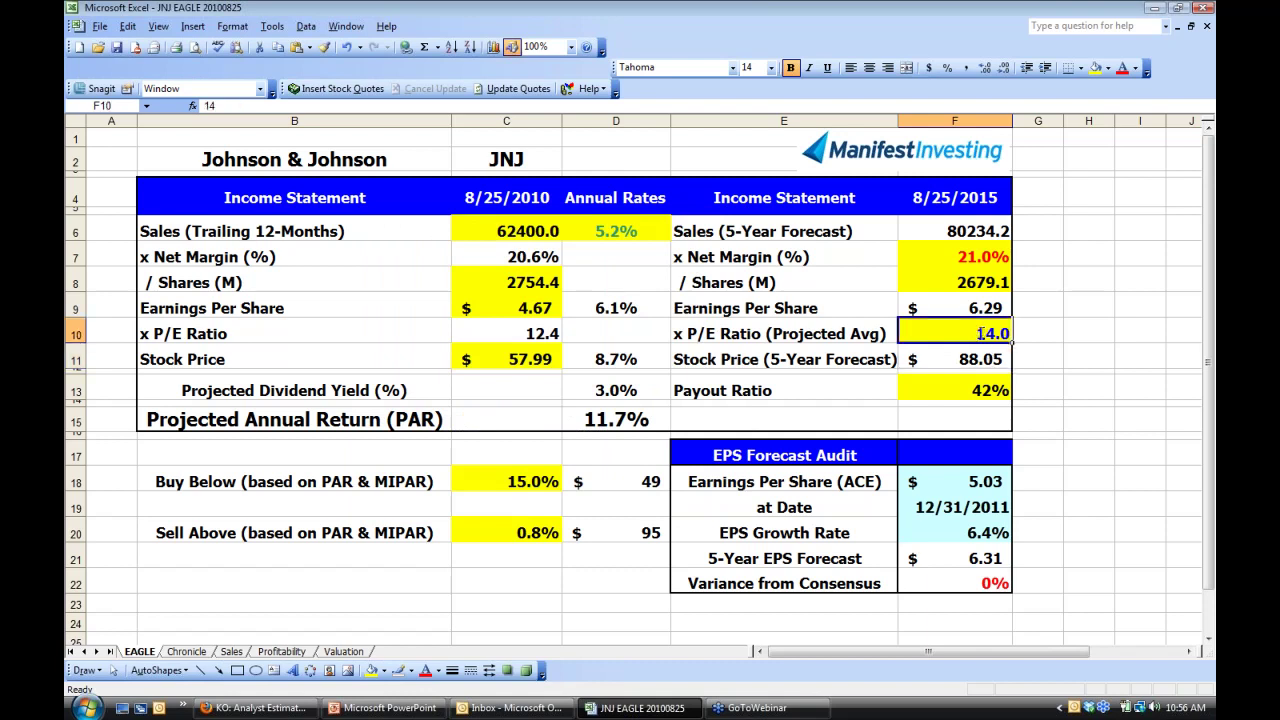
type("15")
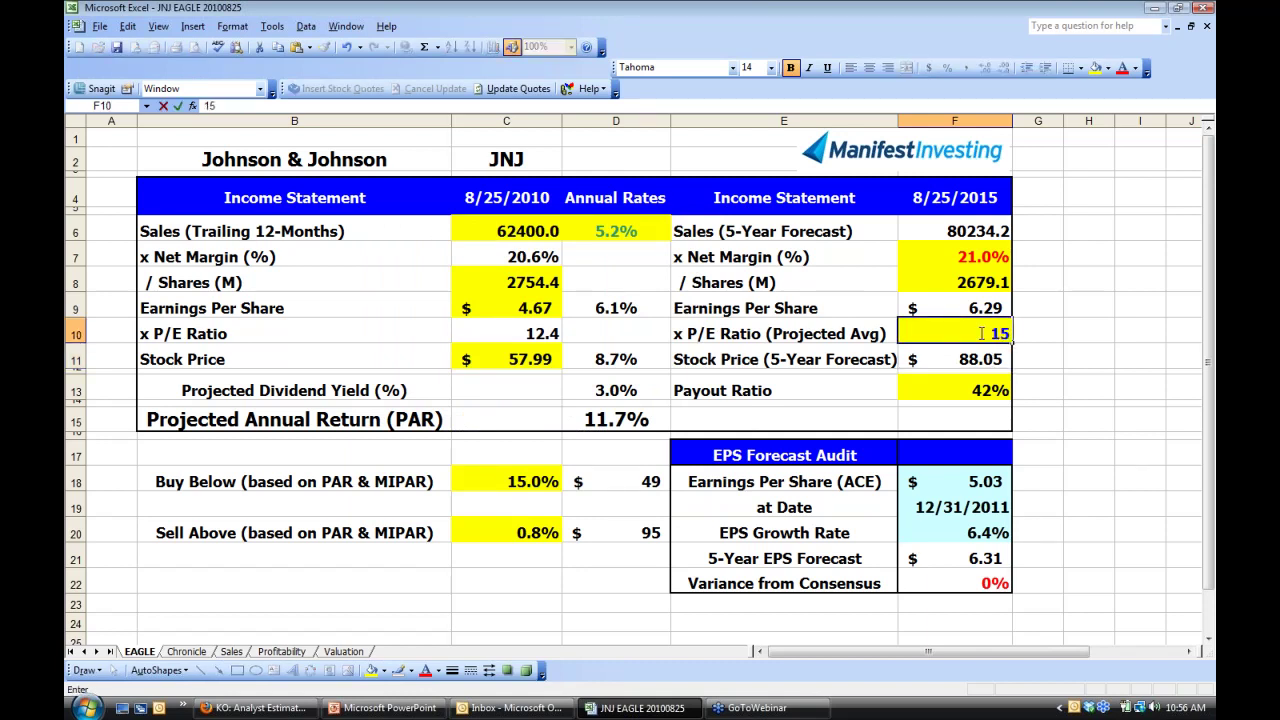
key("Return")
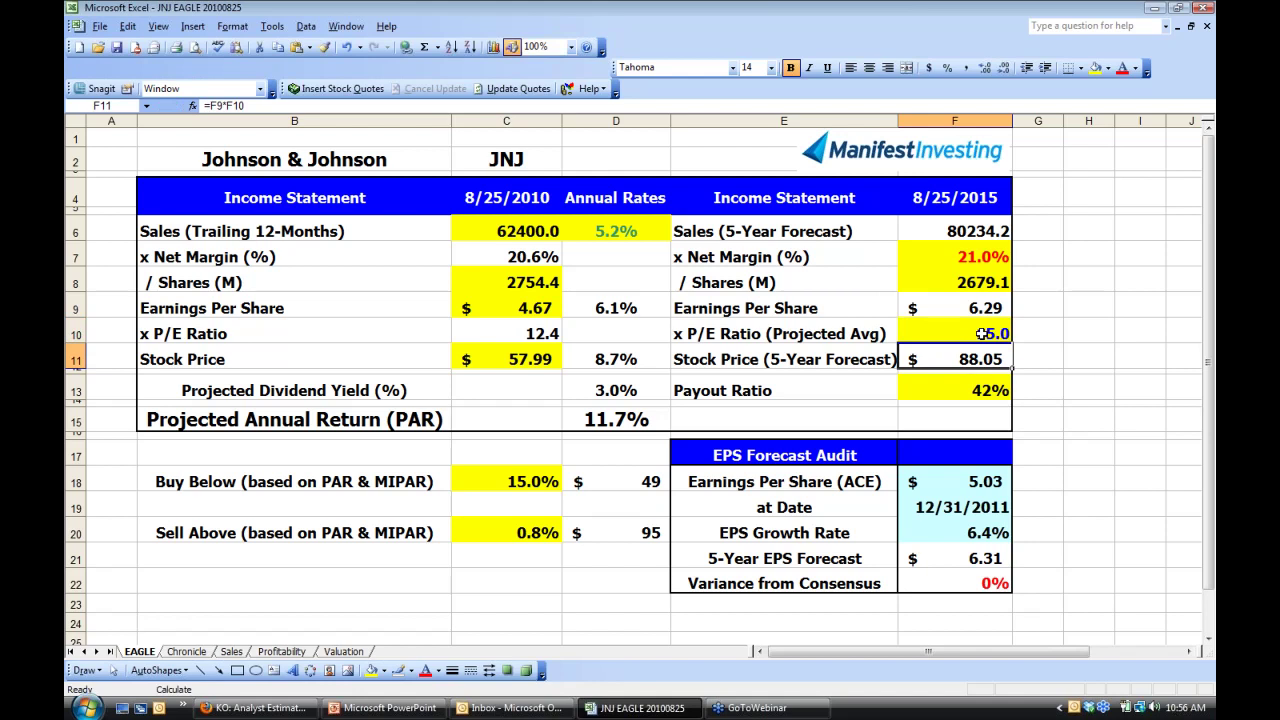
key("F9")
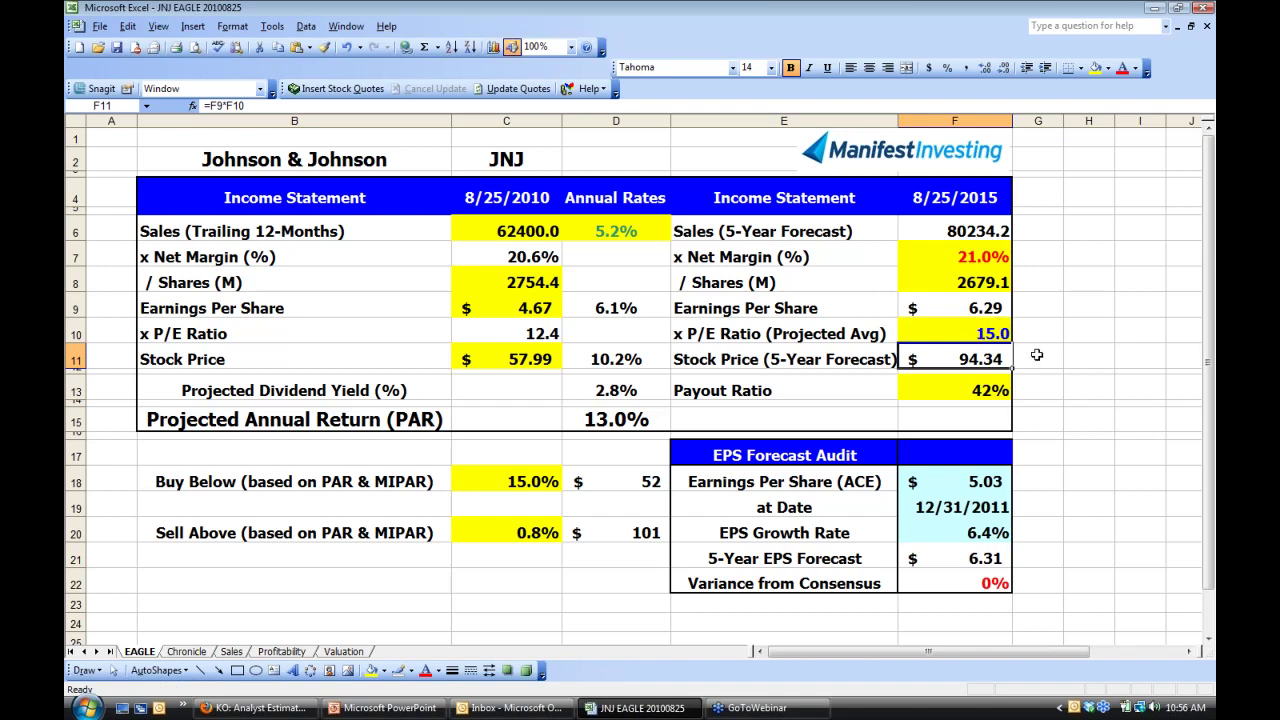
left_click(1082, 357)
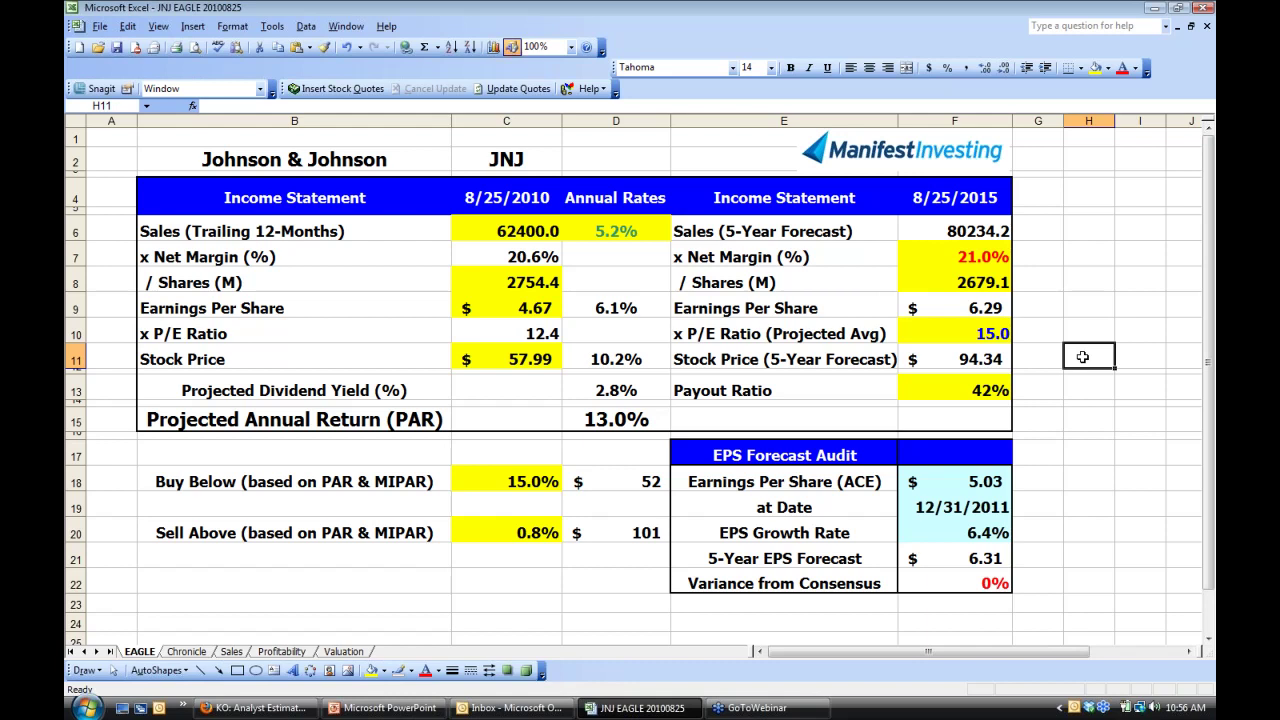
left_click(1090, 479)
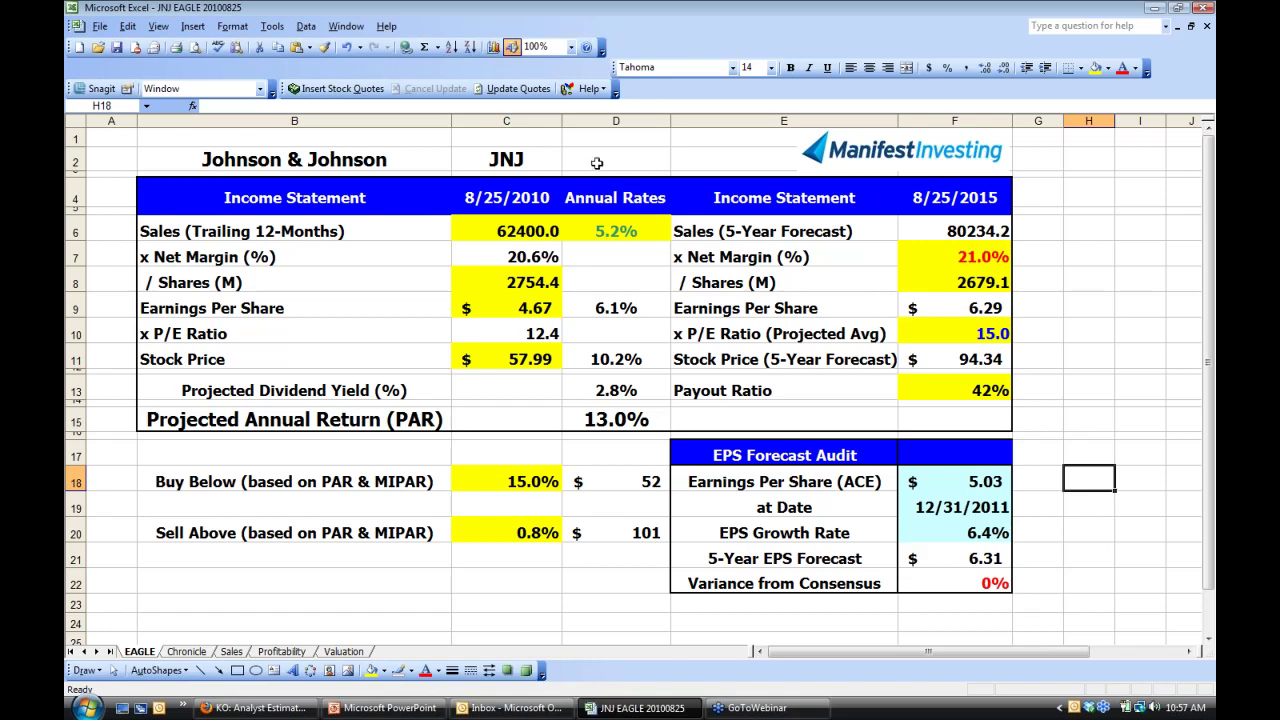
Switch to Firefox and open the Glossary topic in the Manifest Investing forum's Getting Started board.
left_click(270, 708)
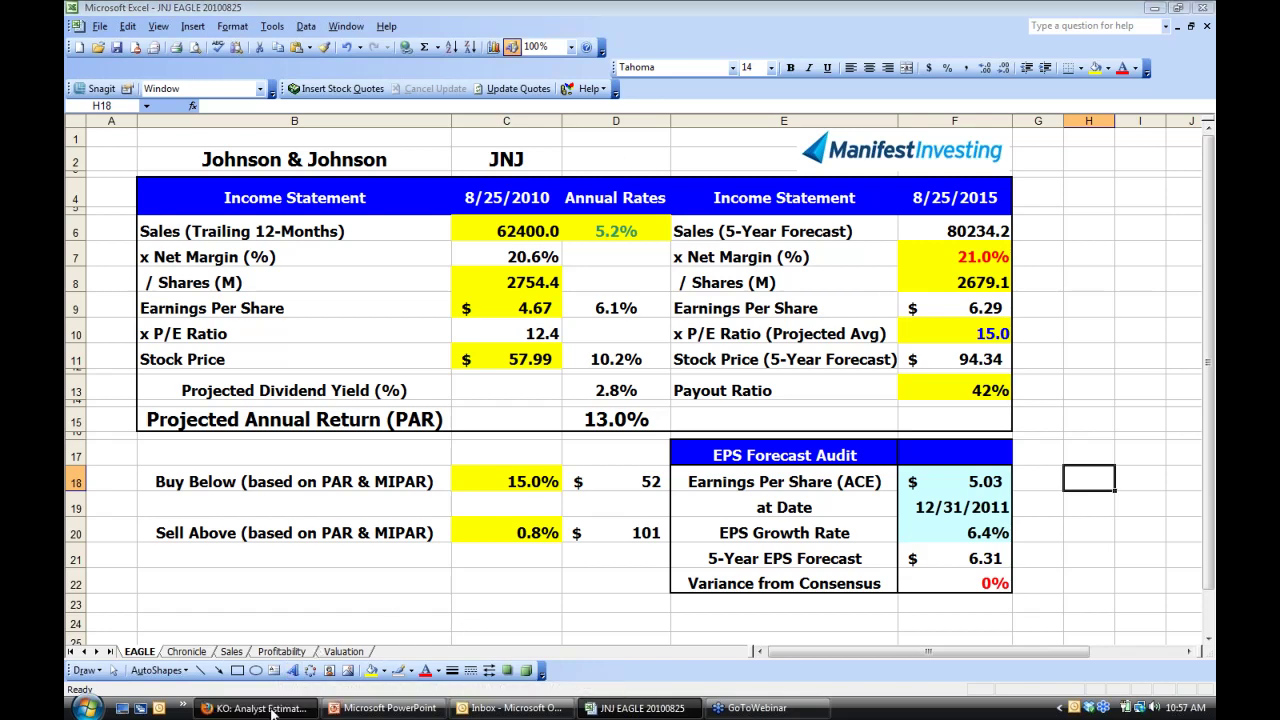
left_click(740, 100)
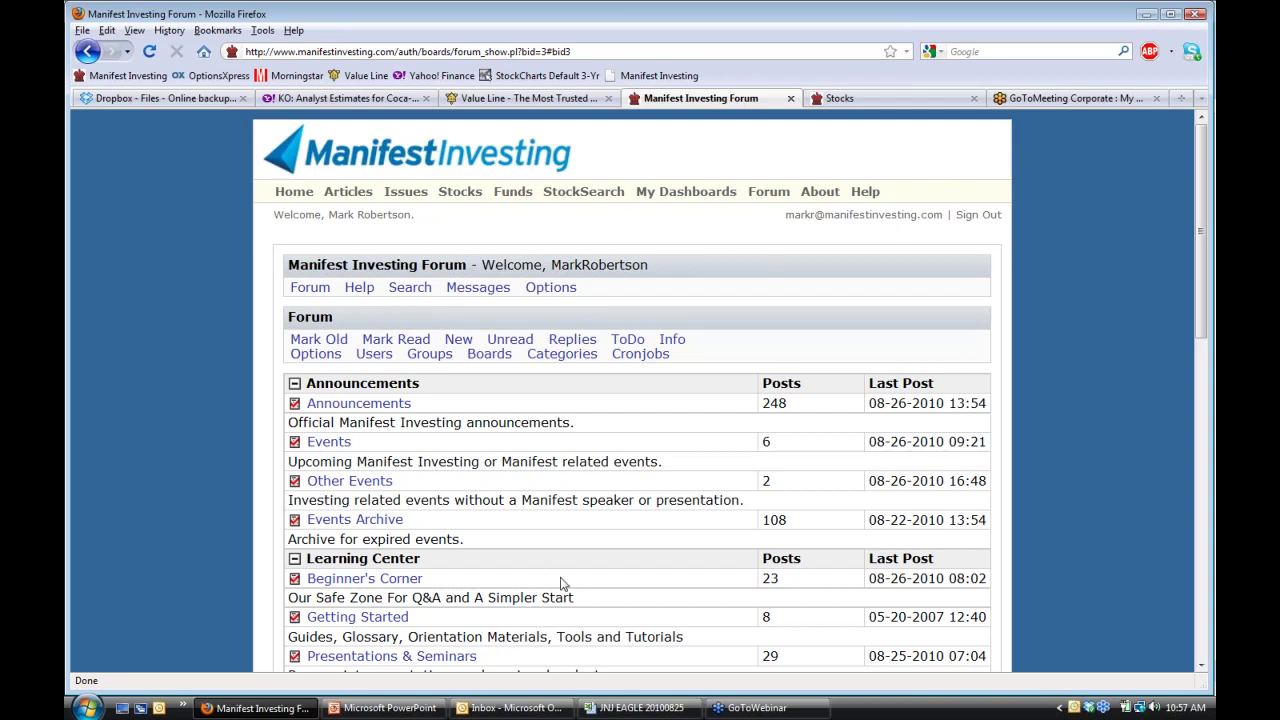
left_click(386, 620)
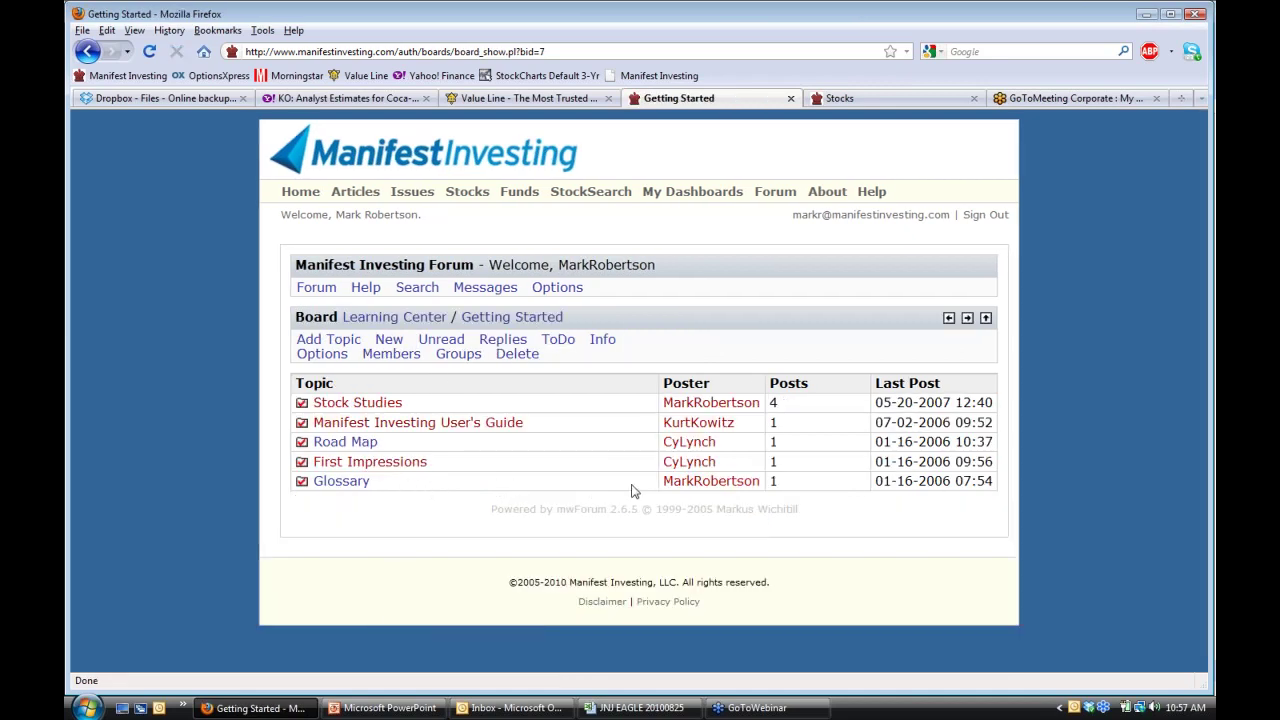
left_click(341, 482)
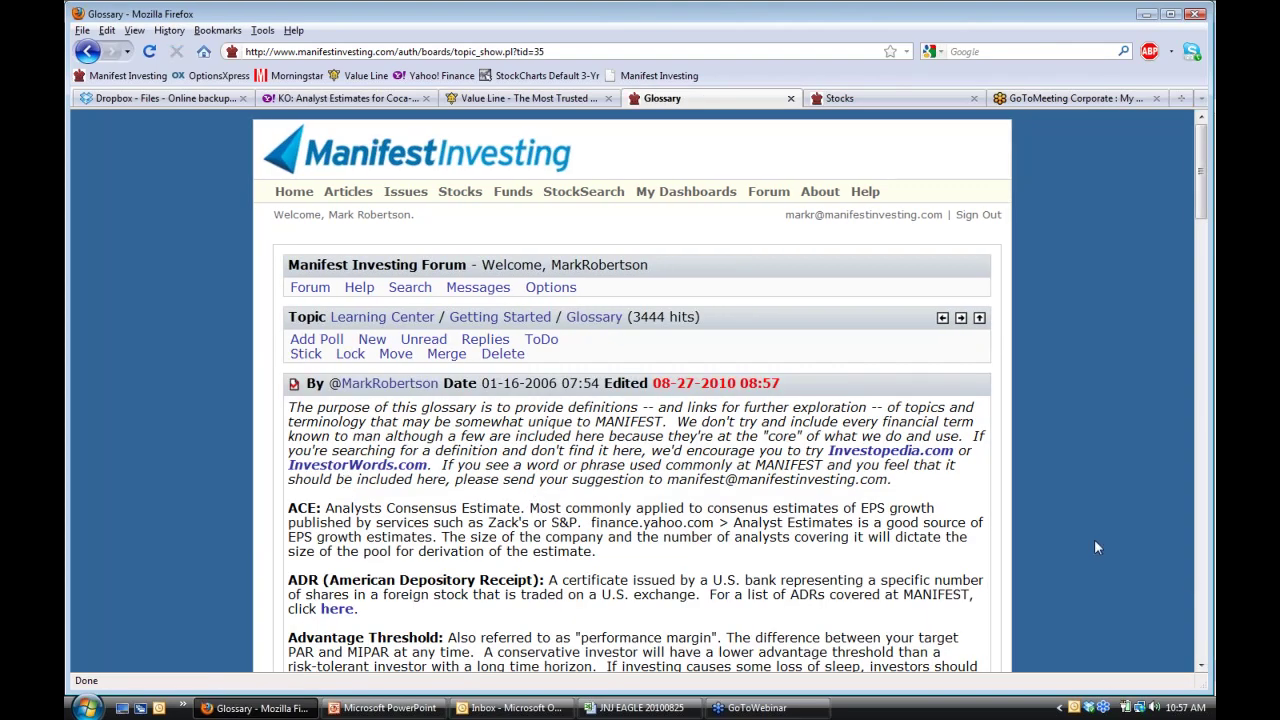
Find the EAGLE entry in the glossary and follow its link to the Johnson & Johnson sample spreadsheet.
left_click(1204, 576)
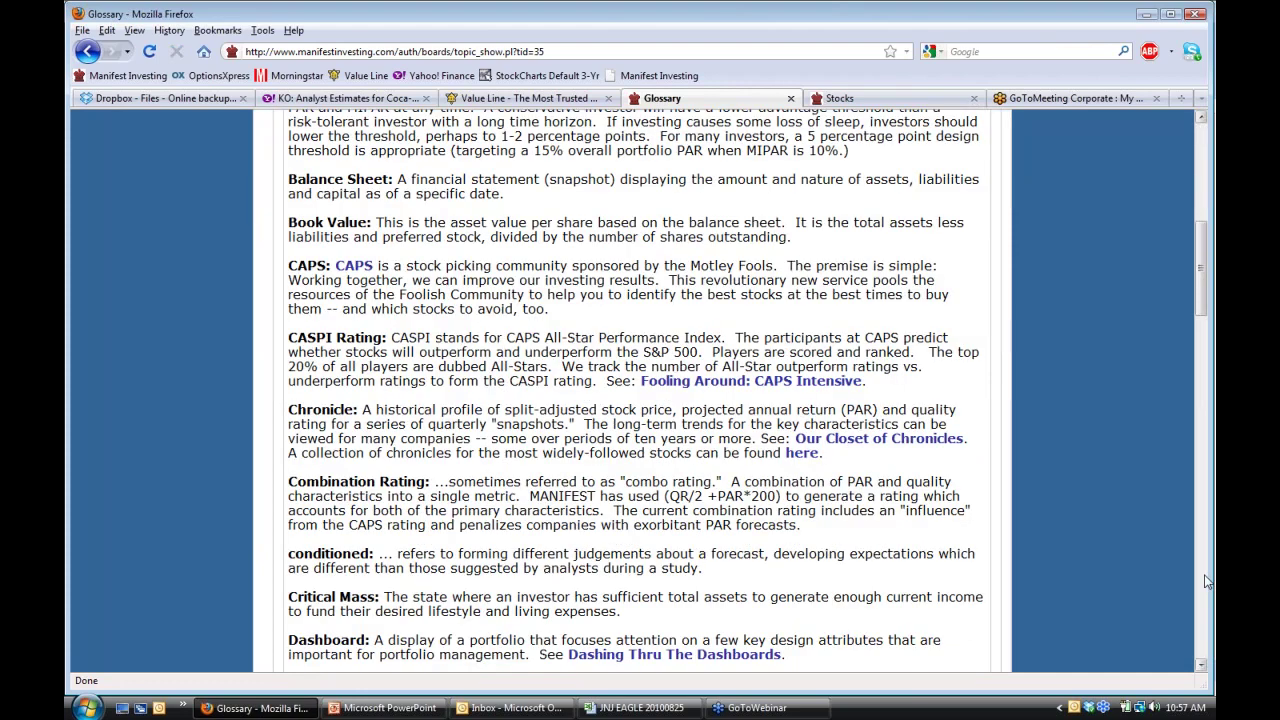
left_click(1206, 582)
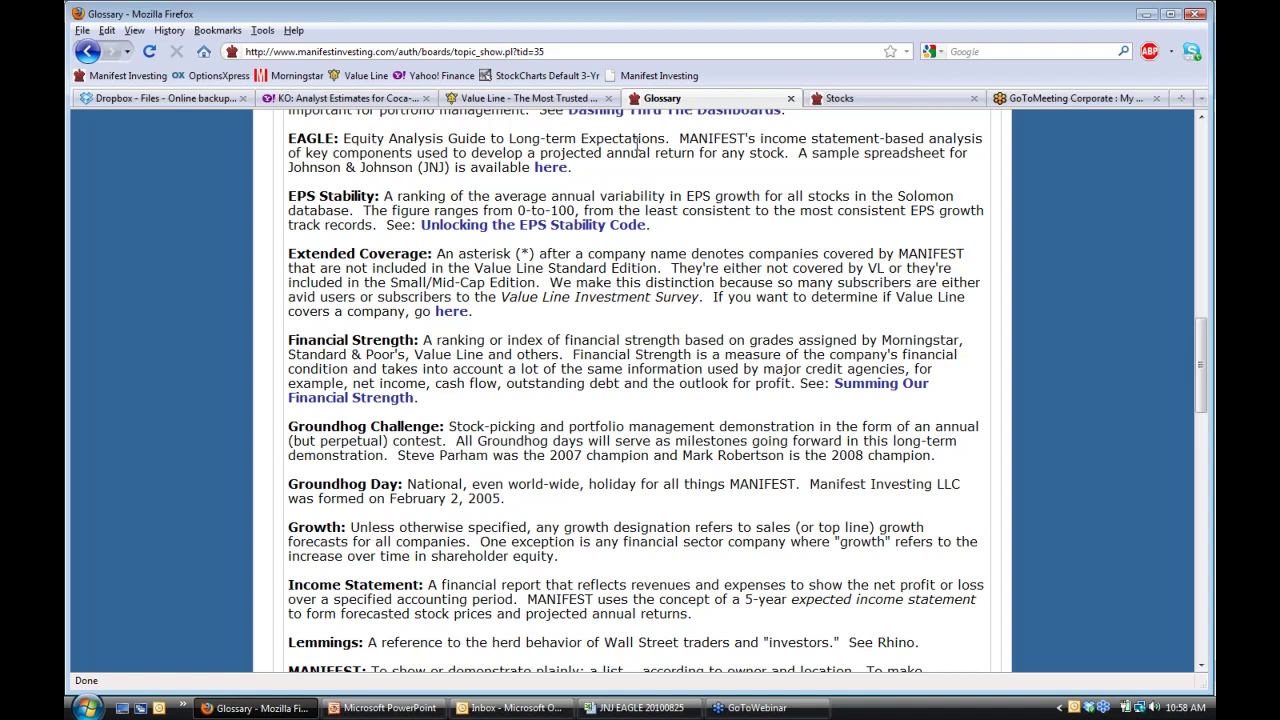
left_click(549, 170)
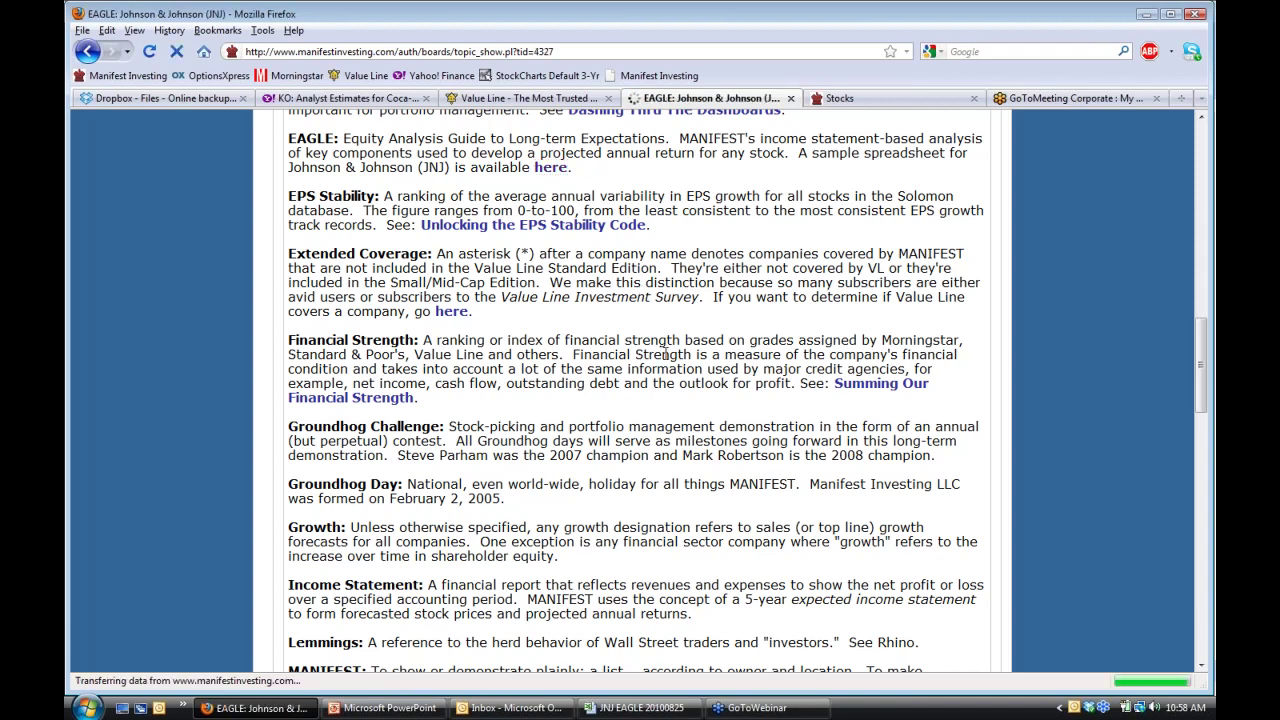
Examine the EAGLE: Johnson & Johnson (JNJ) topic, including its spreadsheet attachment and equity analysis image.
left_click(1206, 631)
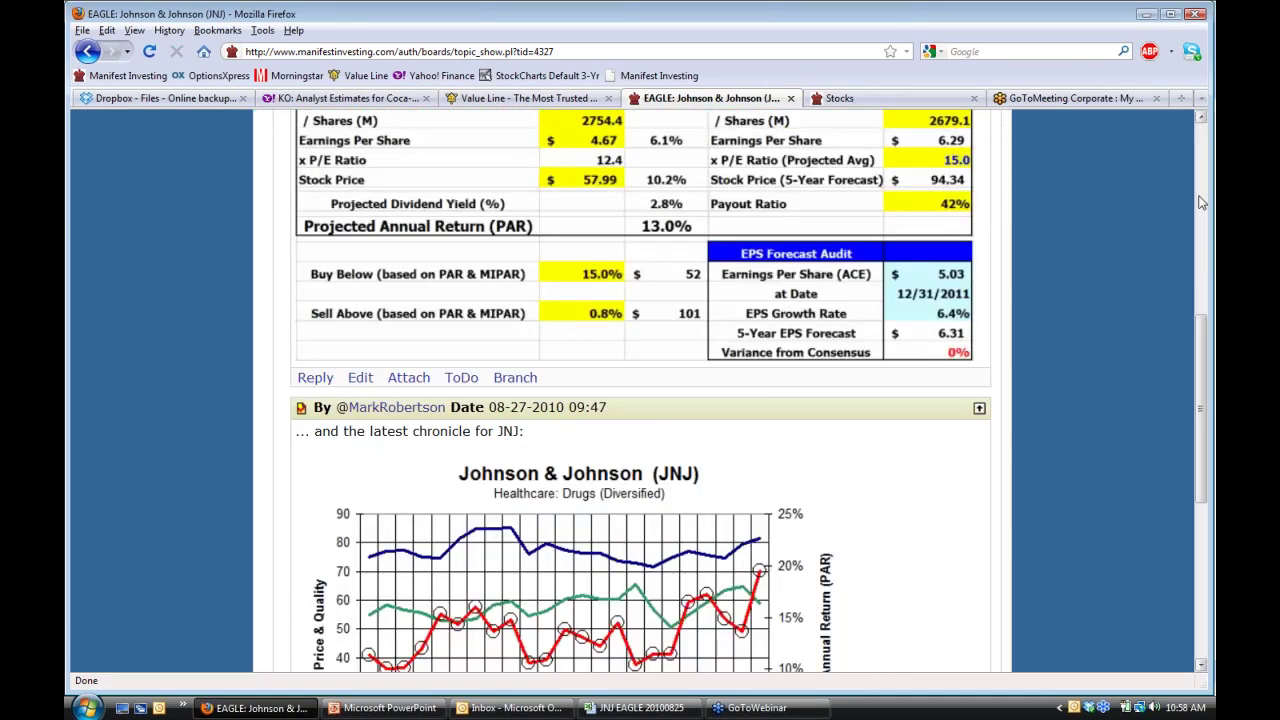
left_click(1205, 149)
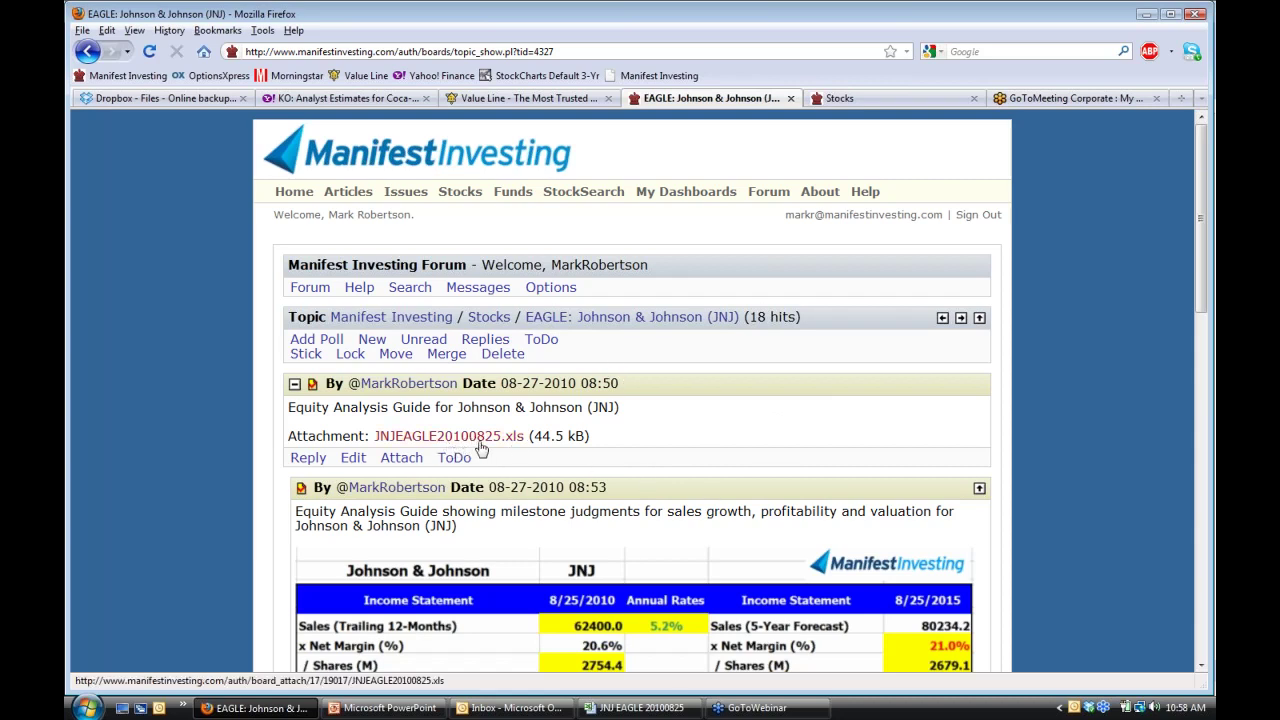
left_click(1202, 665)
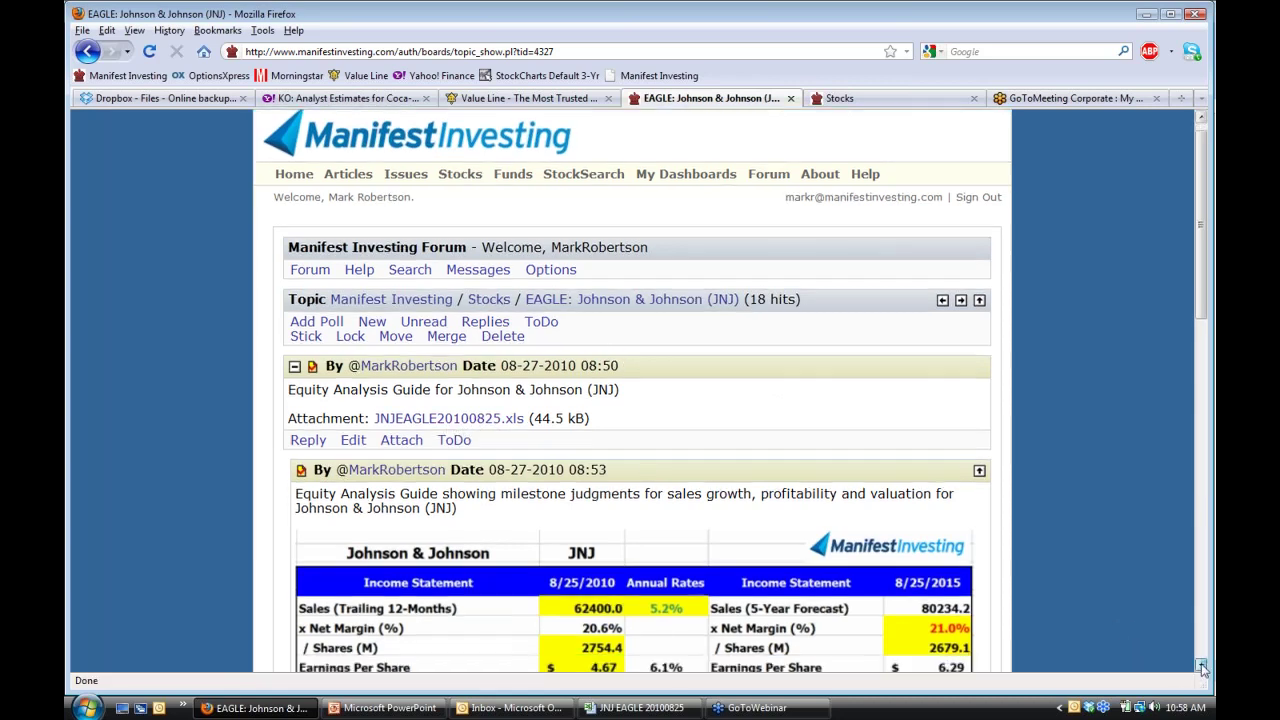
scroll(1202, 668, "down", 3)
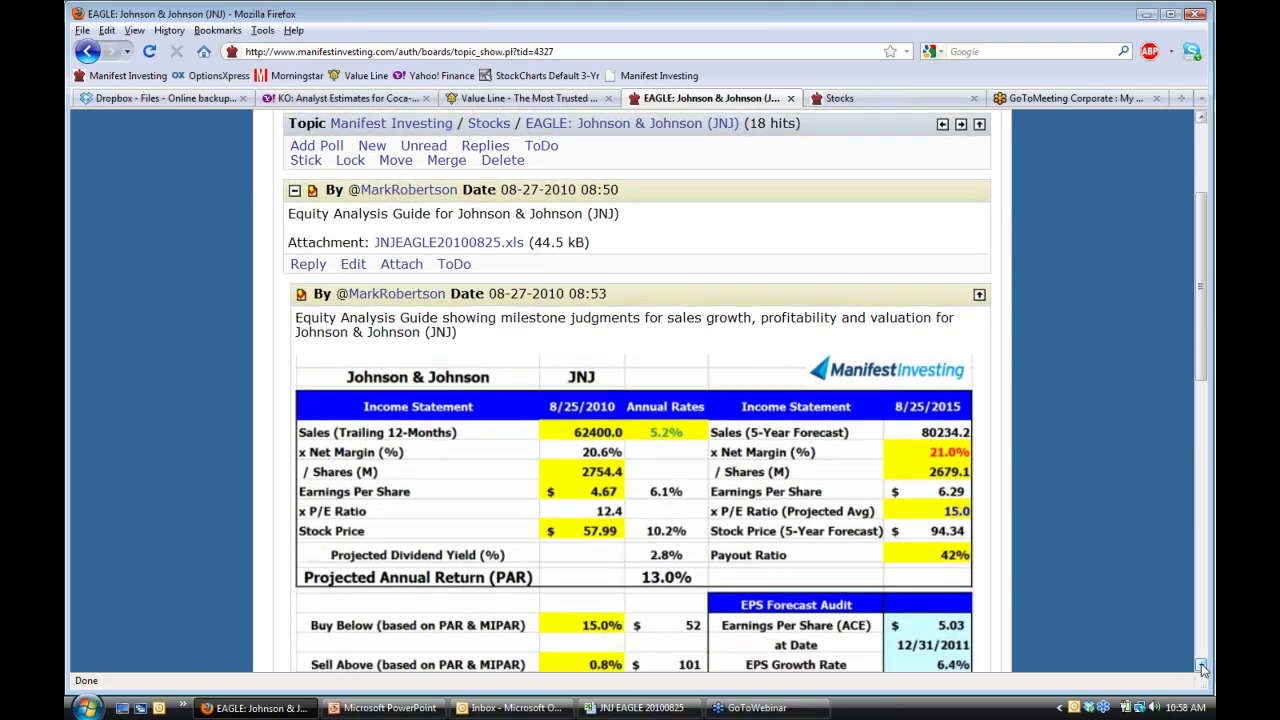
scroll(1202, 668, "down", 1)
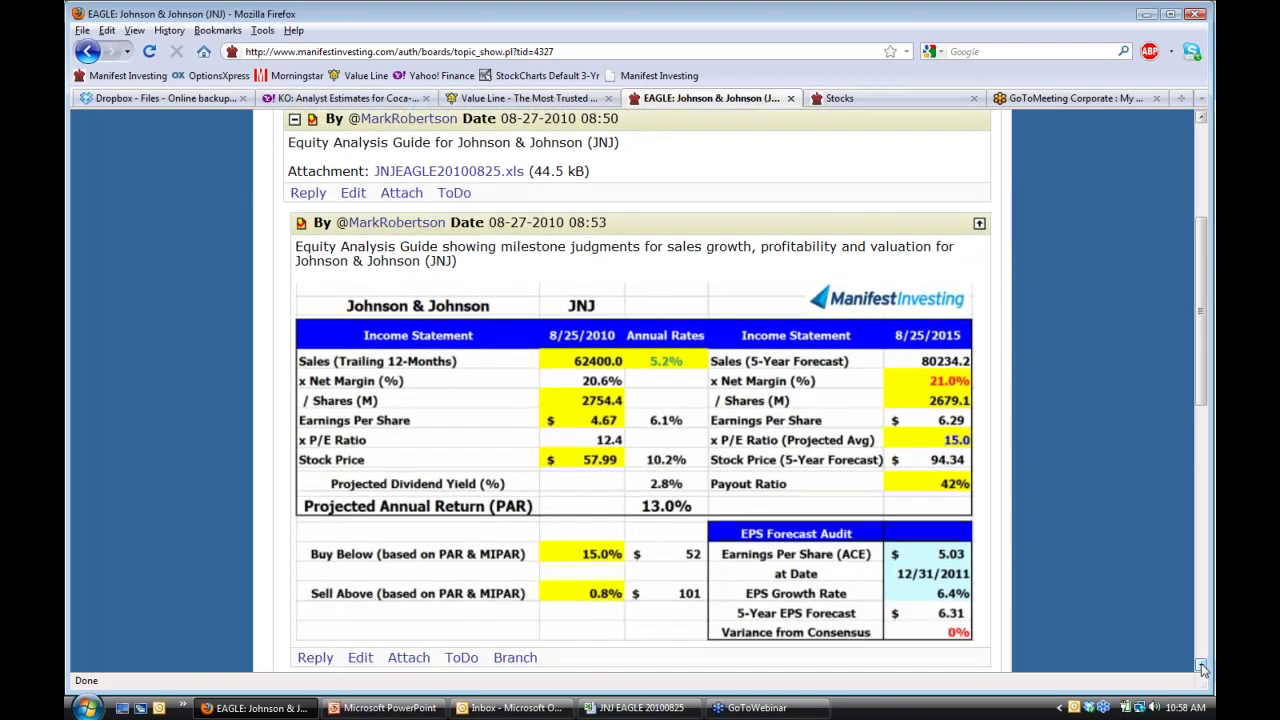
left_click(1205, 152)
Open the EAGLE: Johnson & Johnson (JNJ) topic from the forum's Stocks board and go to its JNJEAGLE20100825.xls attachment.
left_click(913, 95)
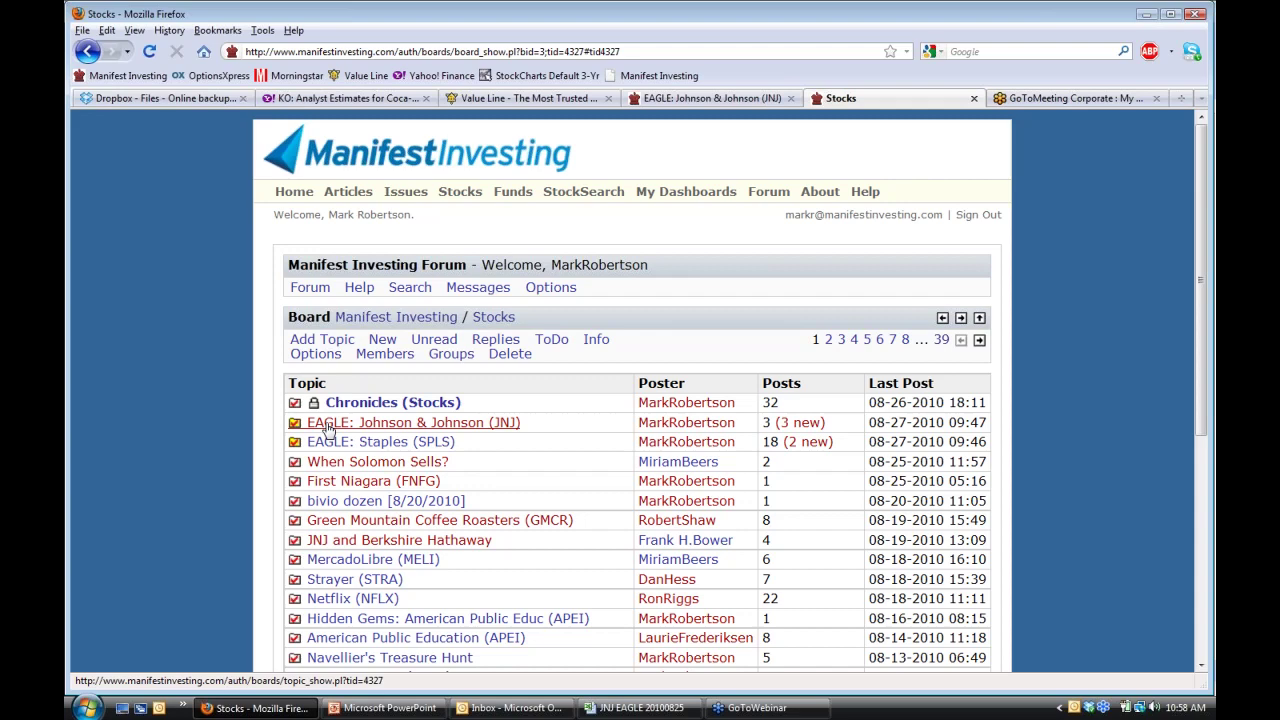
left_click(396, 432)
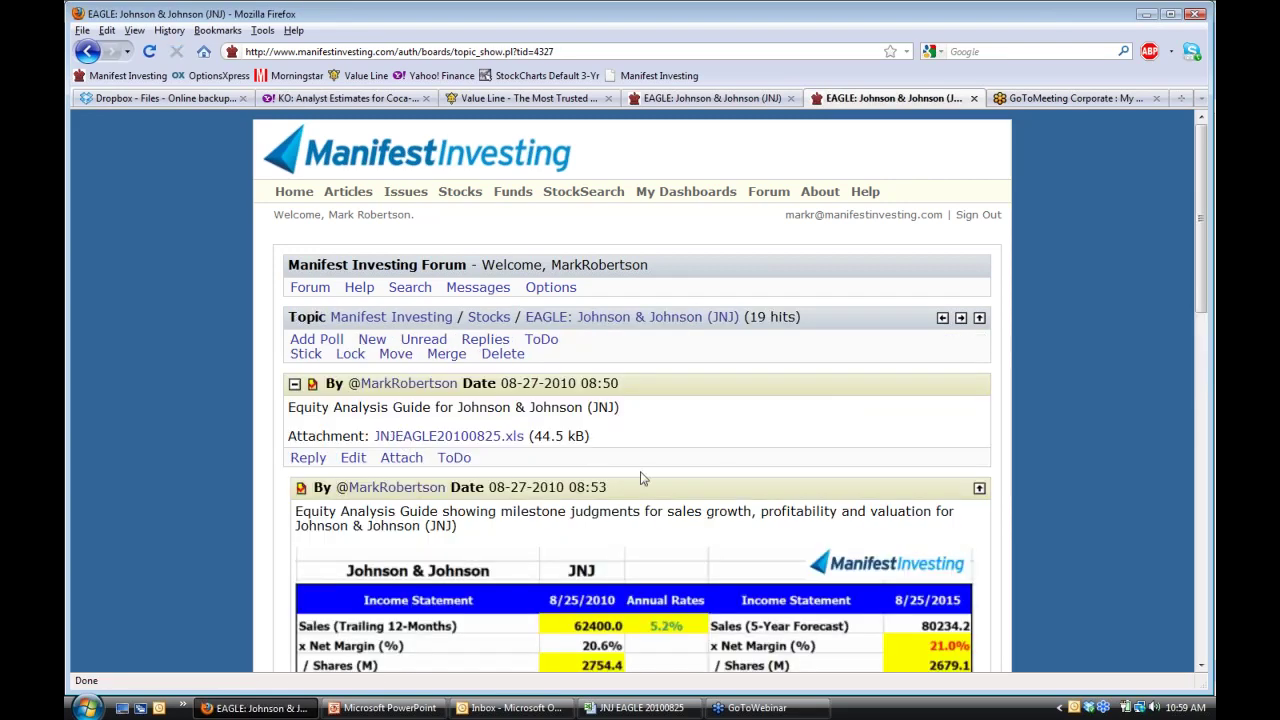
left_click(459, 442)
Return to the JNJ EAGLE 20100825 workbook in Excel, dismiss the trendline warning and select empty cell H22.
left_click(659, 710)
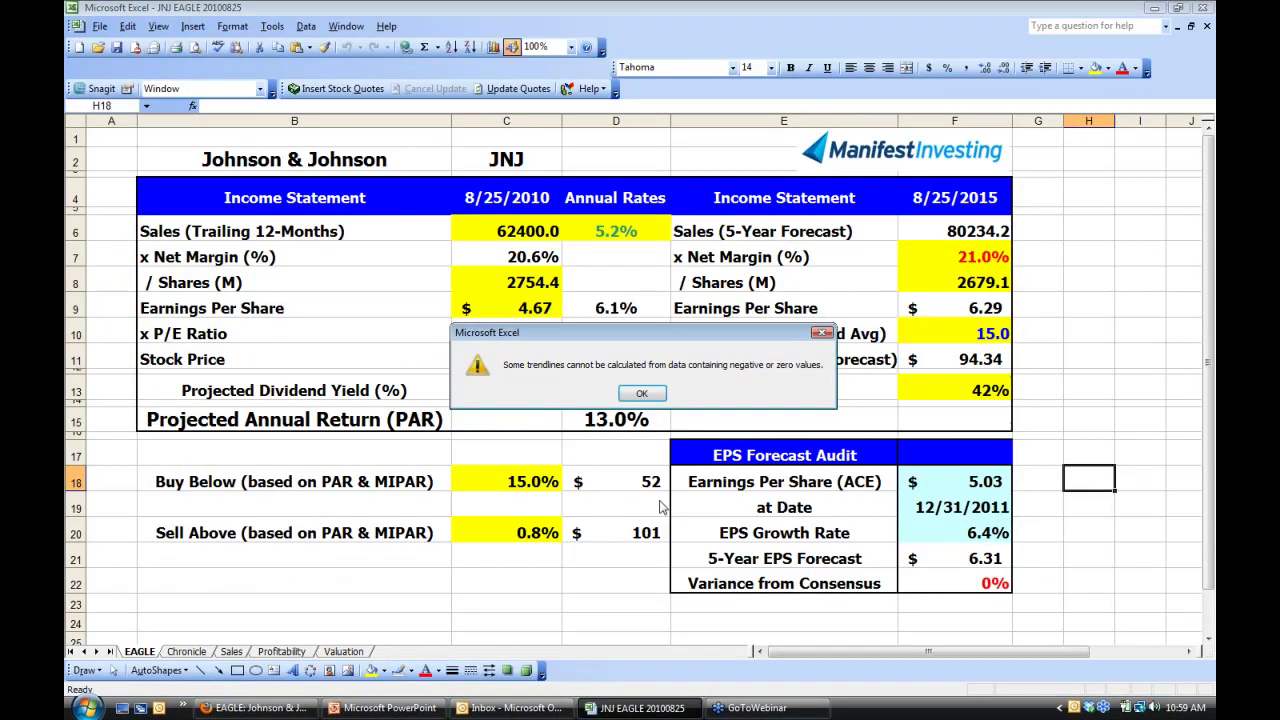
left_click(645, 396)
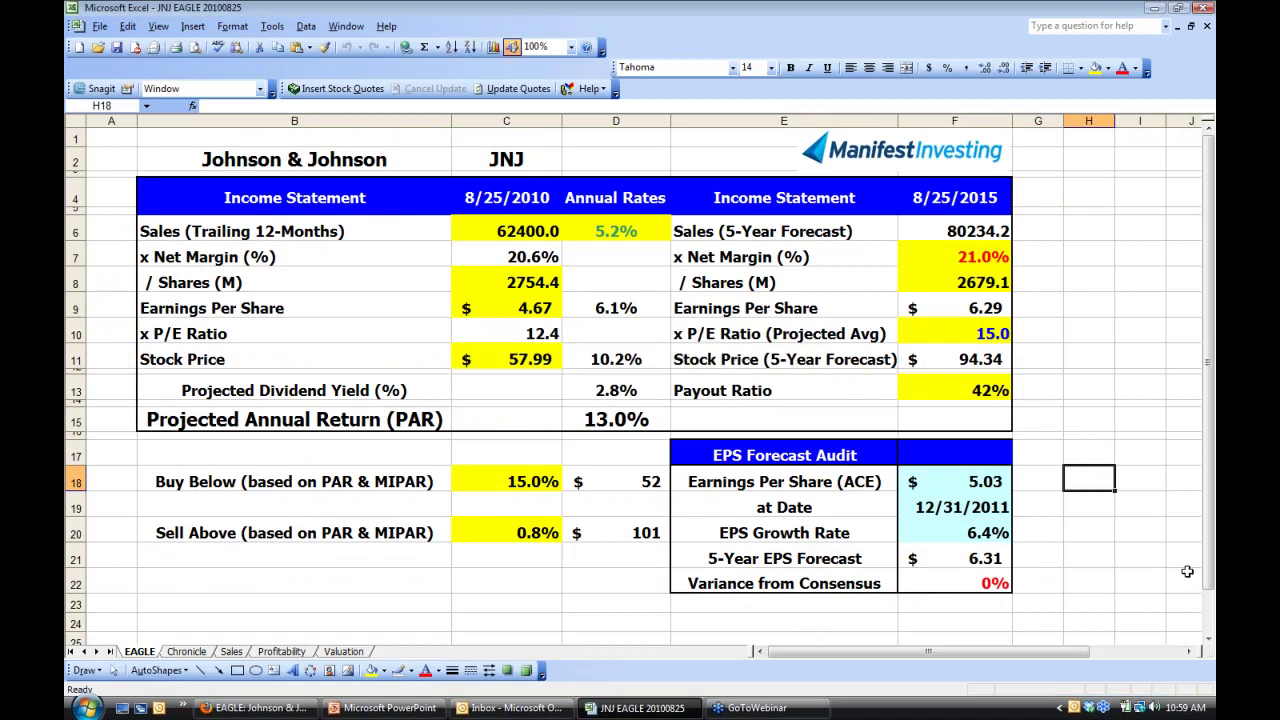
left_click(1111, 581)
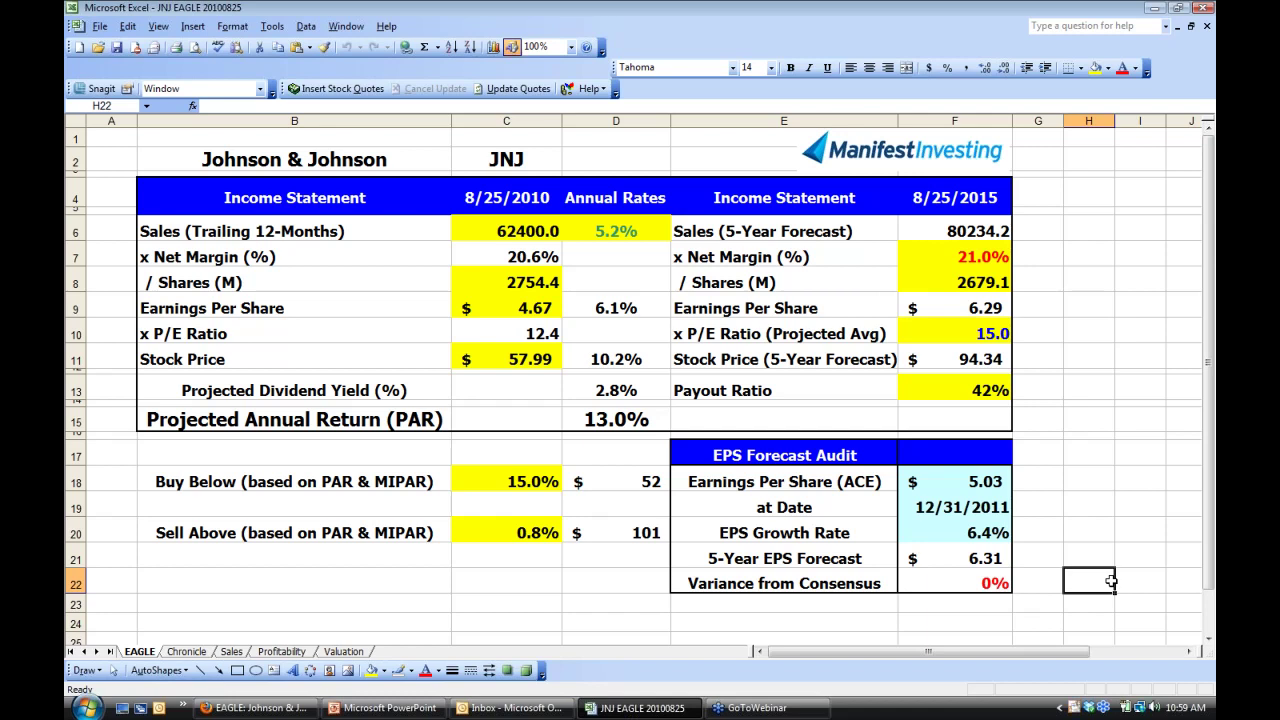
Change the company name in the sheet's heading to Coca-Cola and the ticker beside it to KO.
left_click(367, 160)
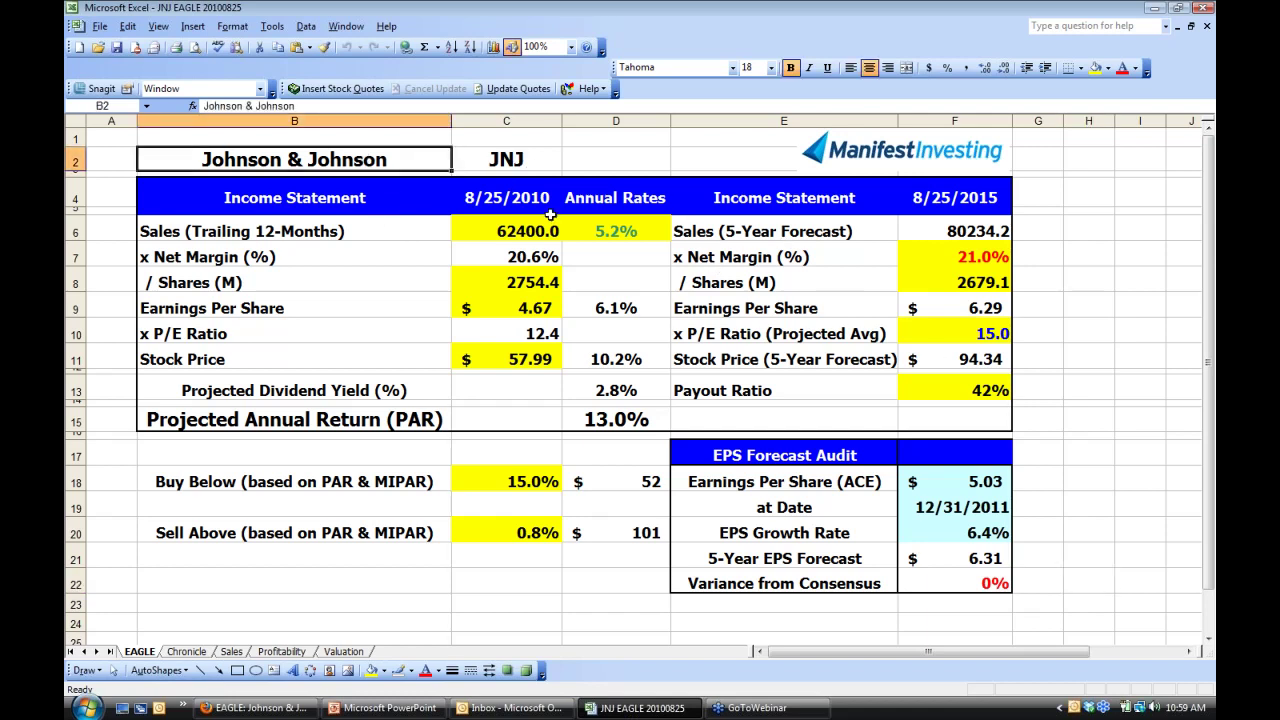
type("Coca-Cola")
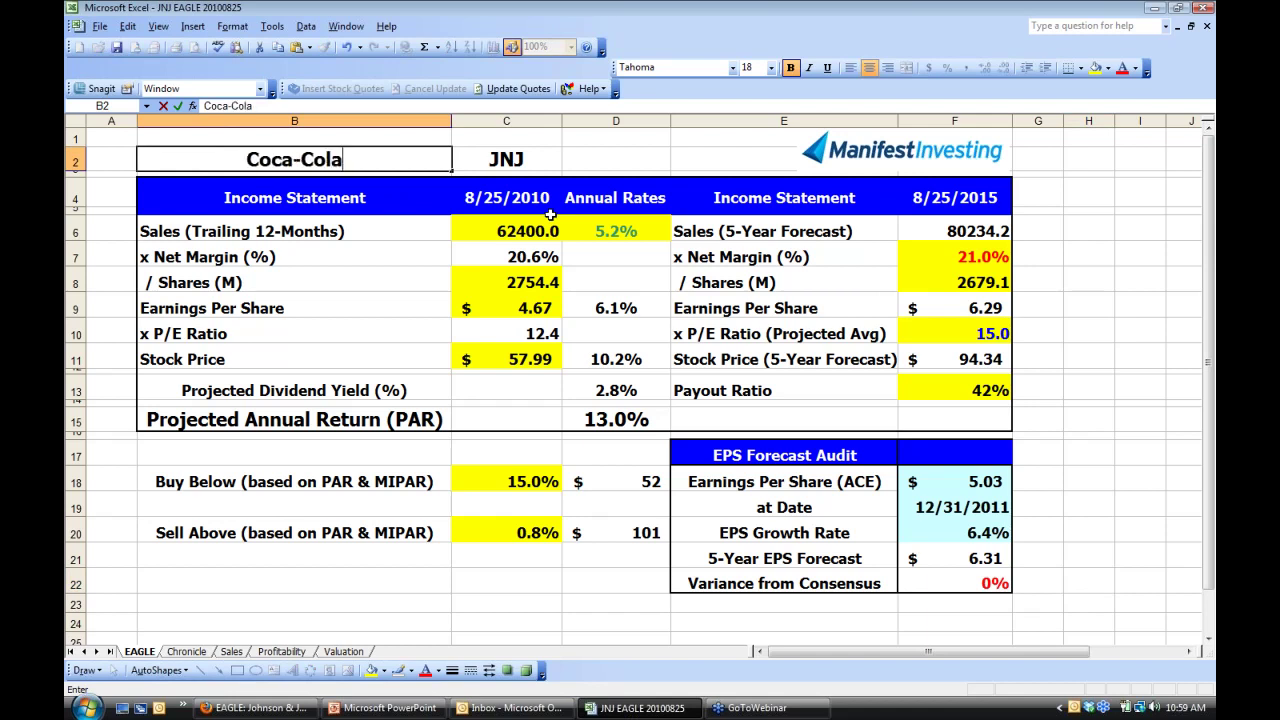
key("Tab")
type("KO")
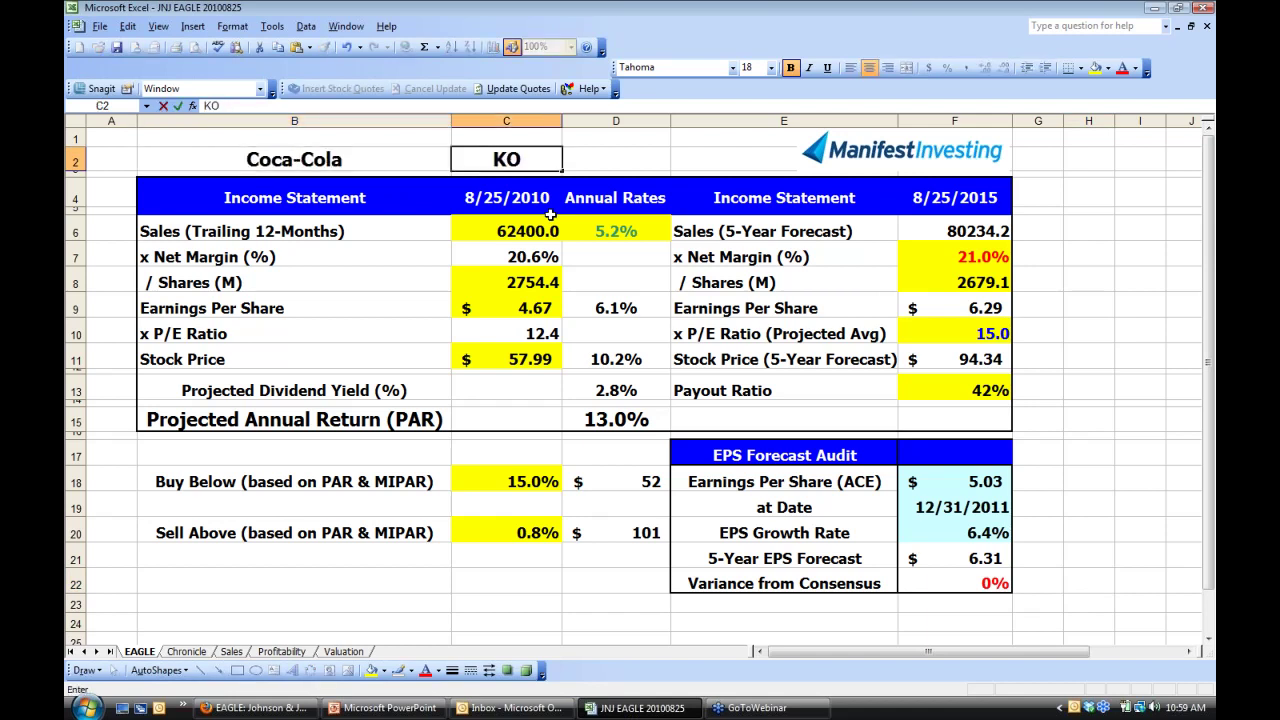
left_click(645, 158)
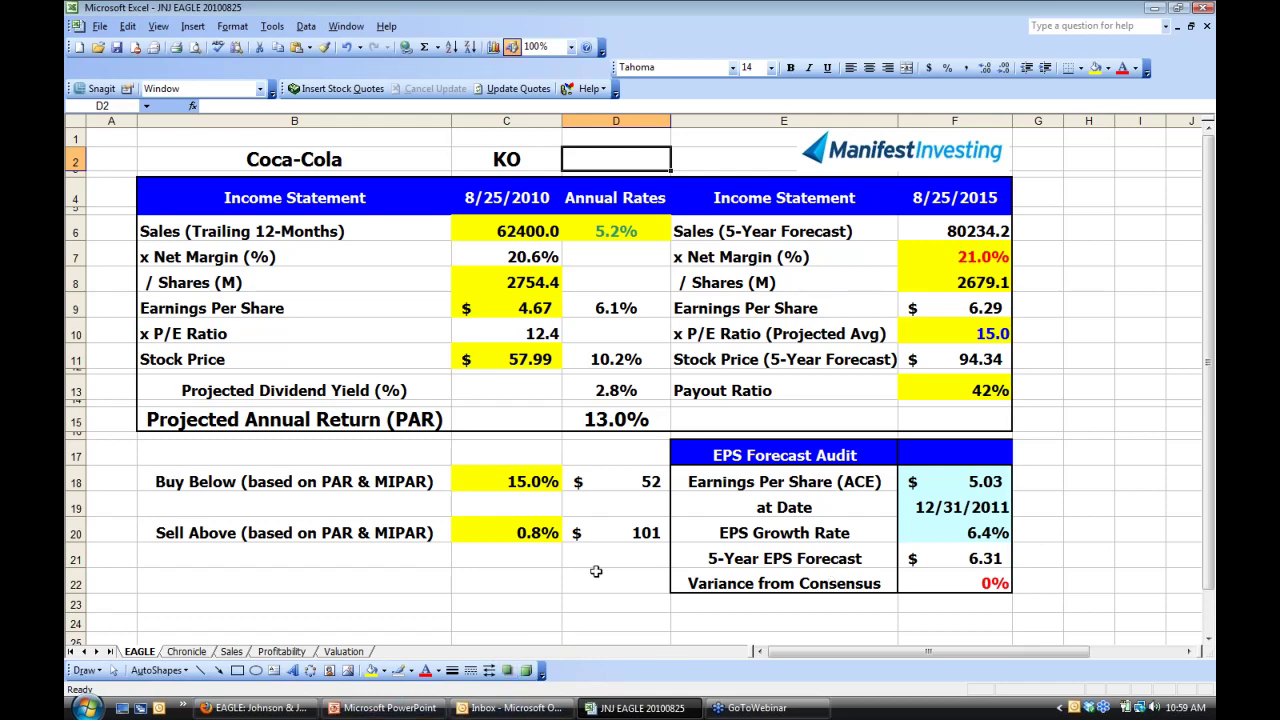
Switch to Firefox and look up Coca-Cola's next-year EPS trend and next-five-years growth estimate on the Yahoo Finance analyst estimates page.
left_click(244, 710)
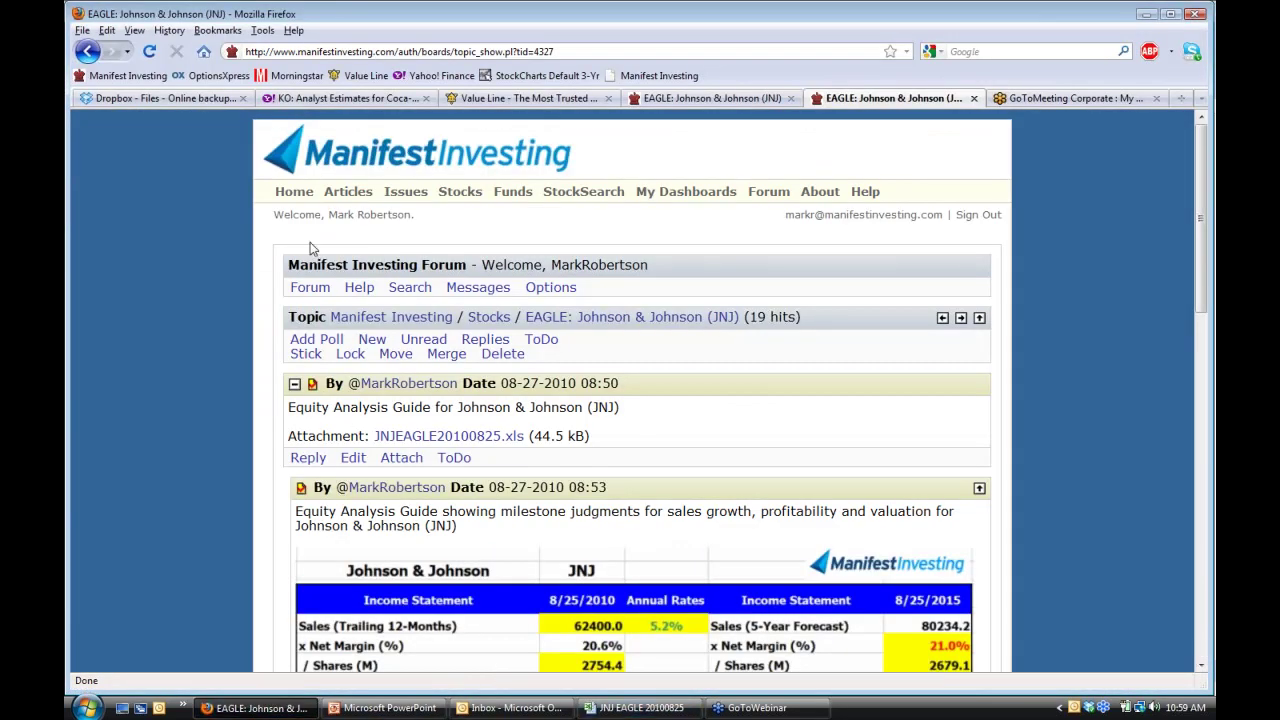
left_click(362, 99)
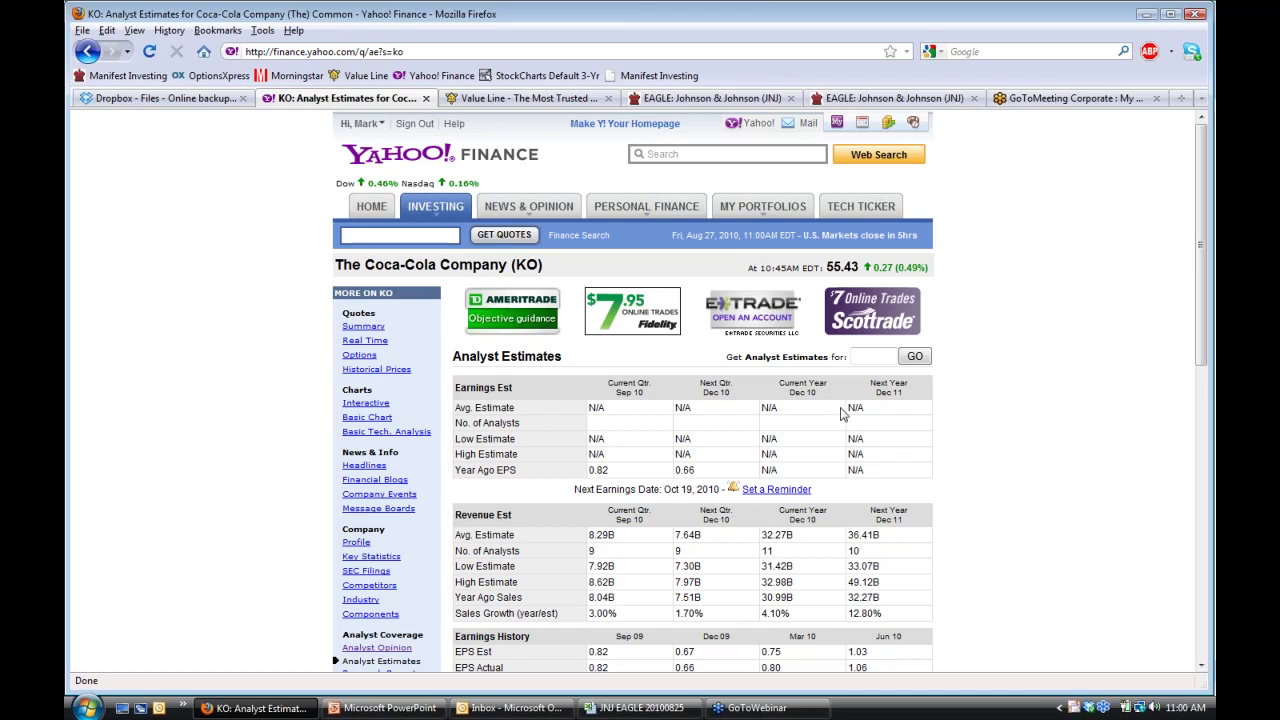
left_click(1201, 669)
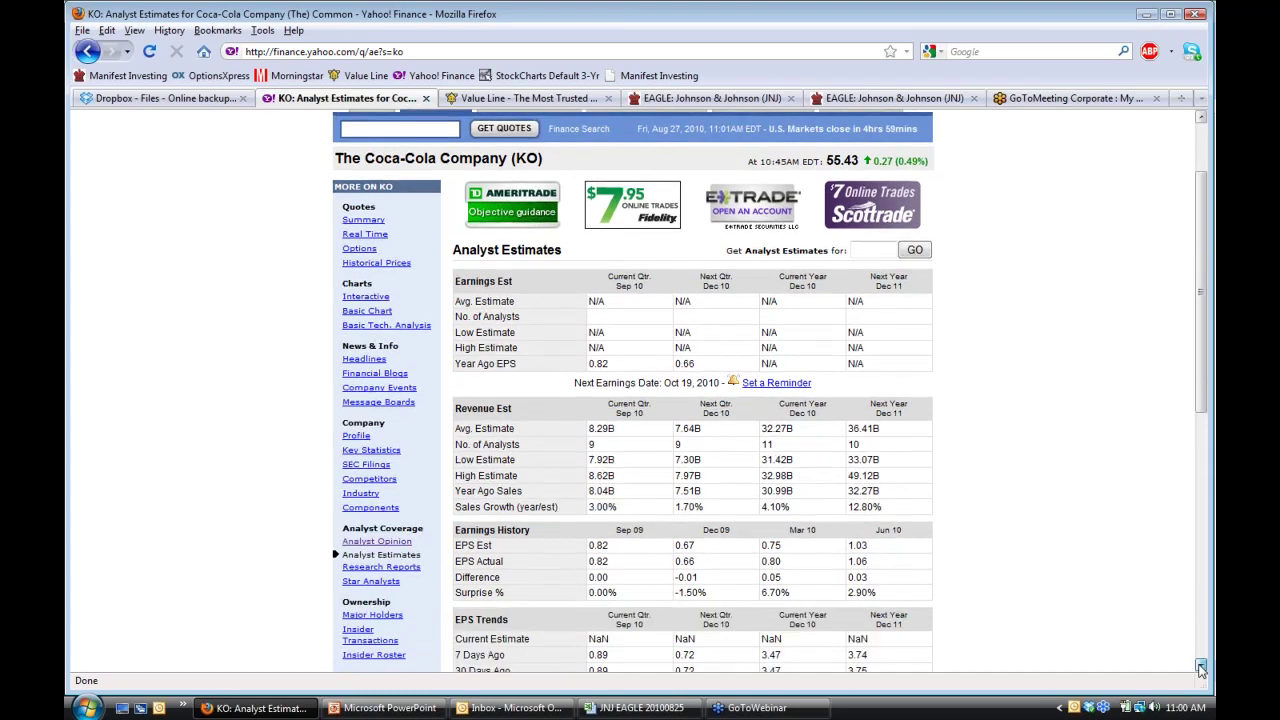
left_click(1201, 669)
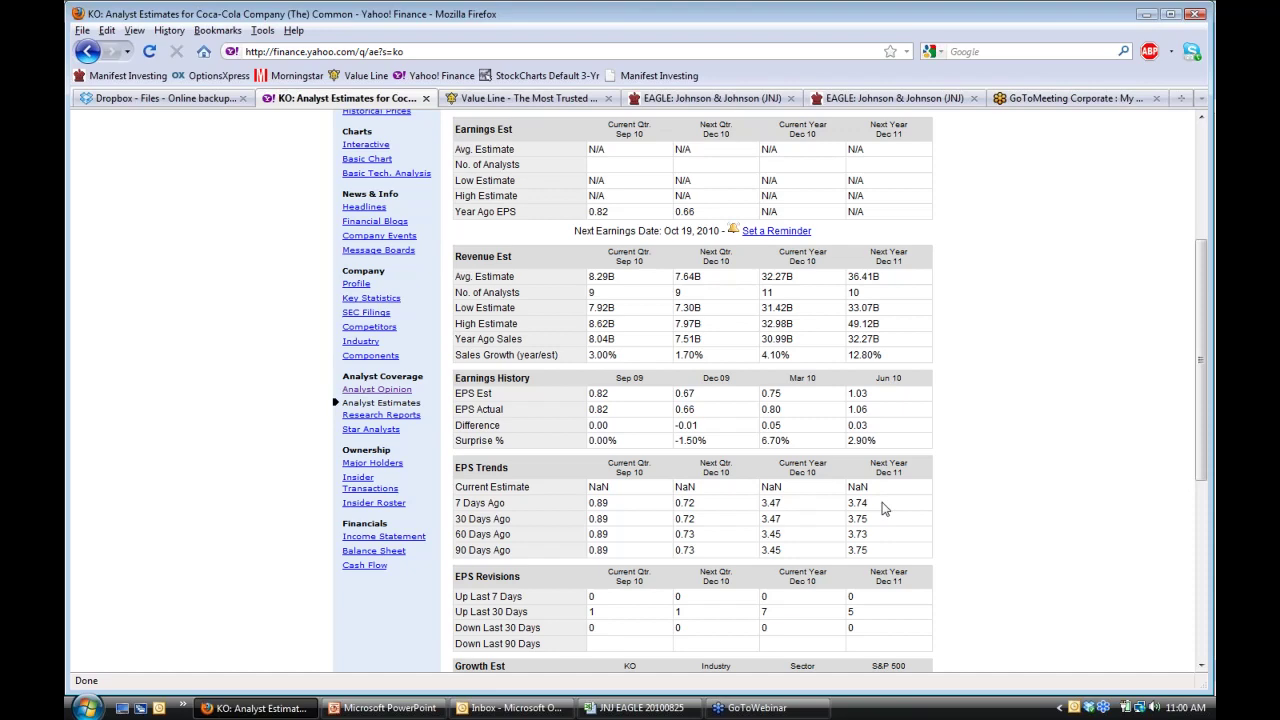
left_click(1201, 665)
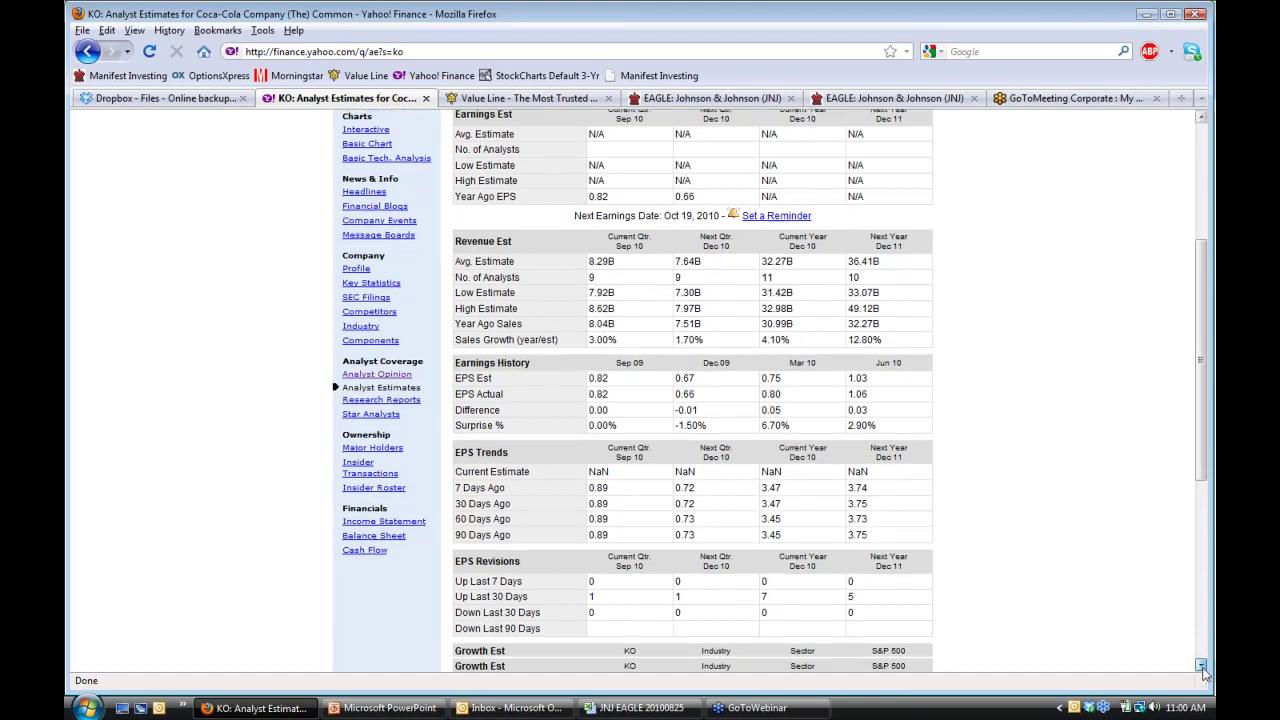
scroll(700, 450, "down", 5)
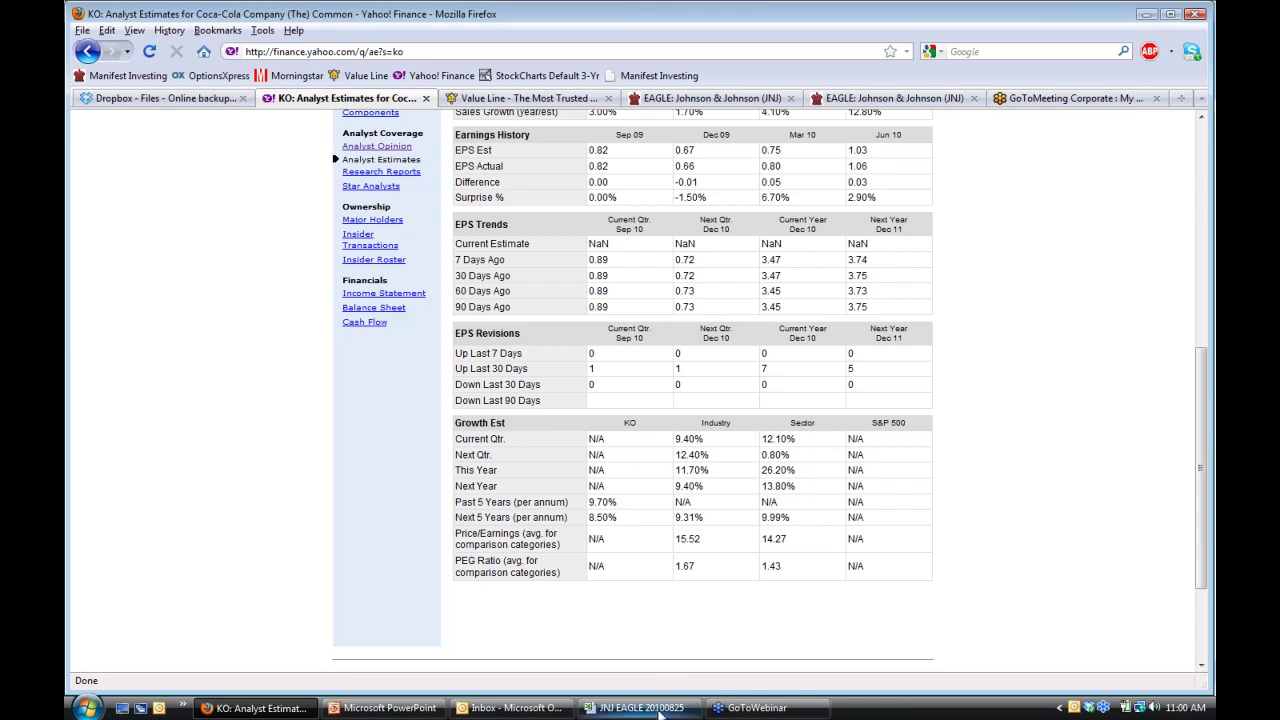
Return to the Excel workbook and set the EPS Forecast Audit's Earnings Per Share (ACE) to 3.74 and EPS Growth Rate to 8.5%.
left_click(661, 712)
left_click(972, 481)
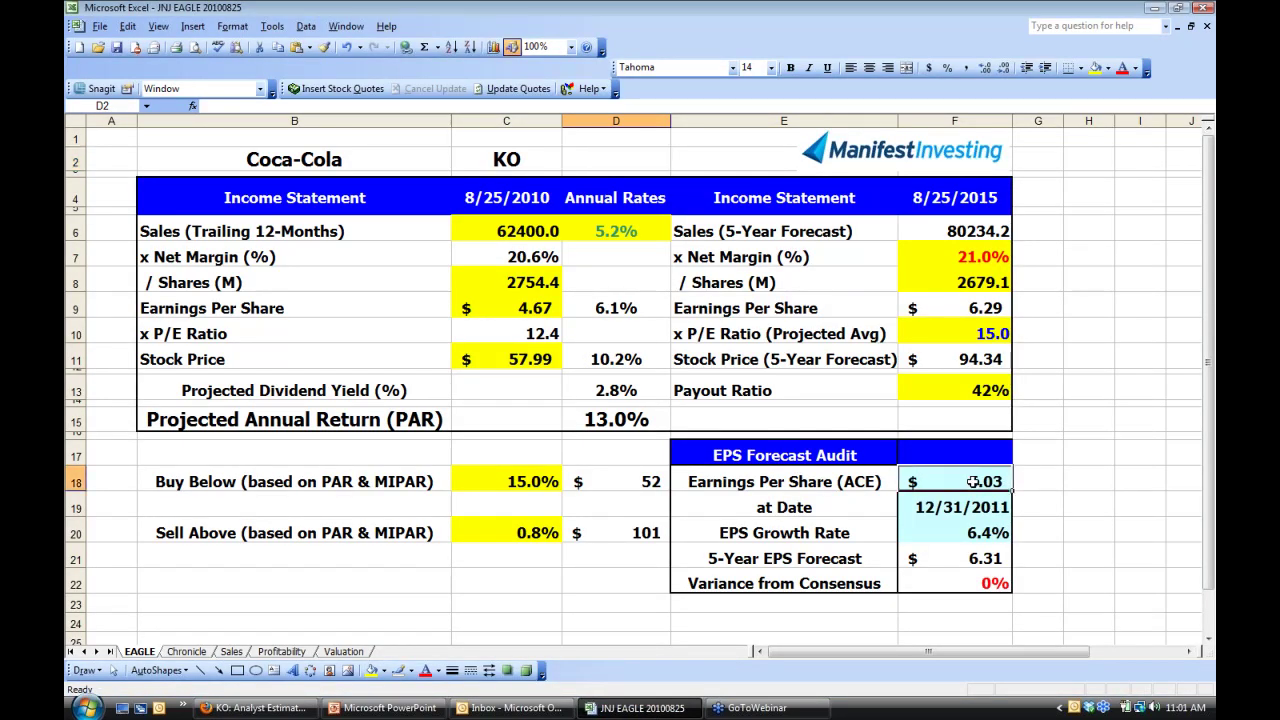
type("3.74")
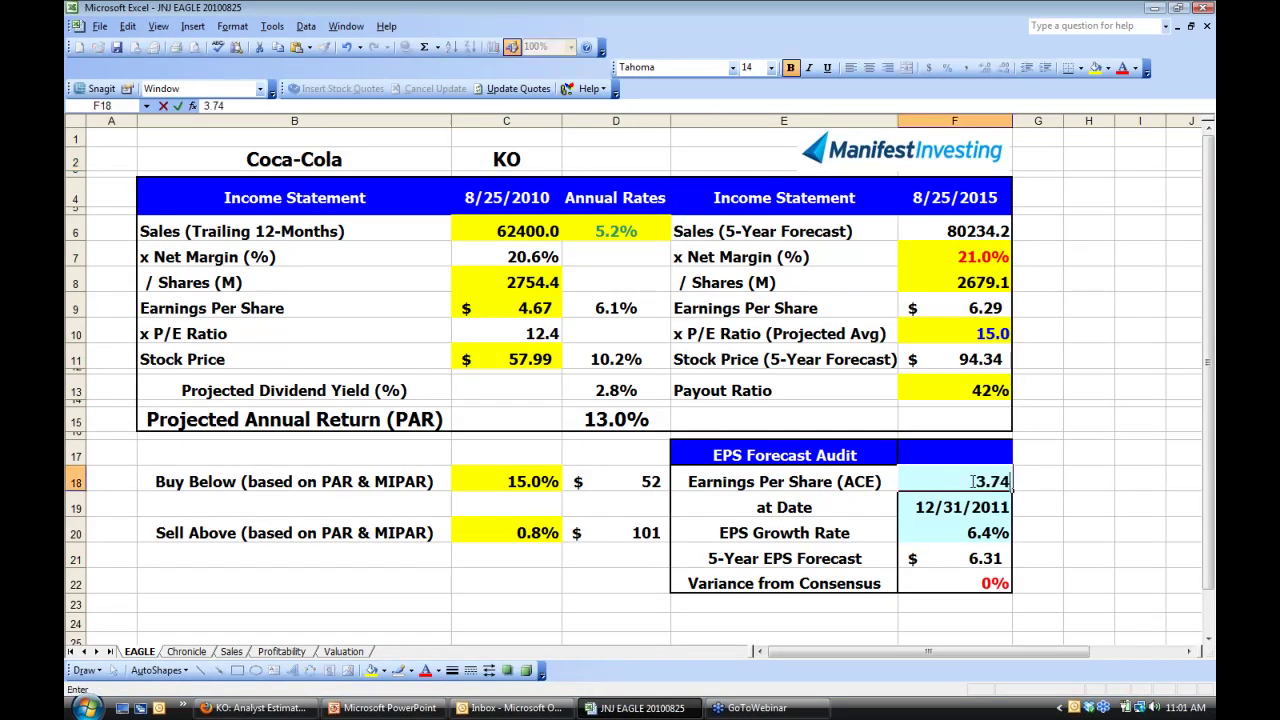
key("Return")
key("Return")
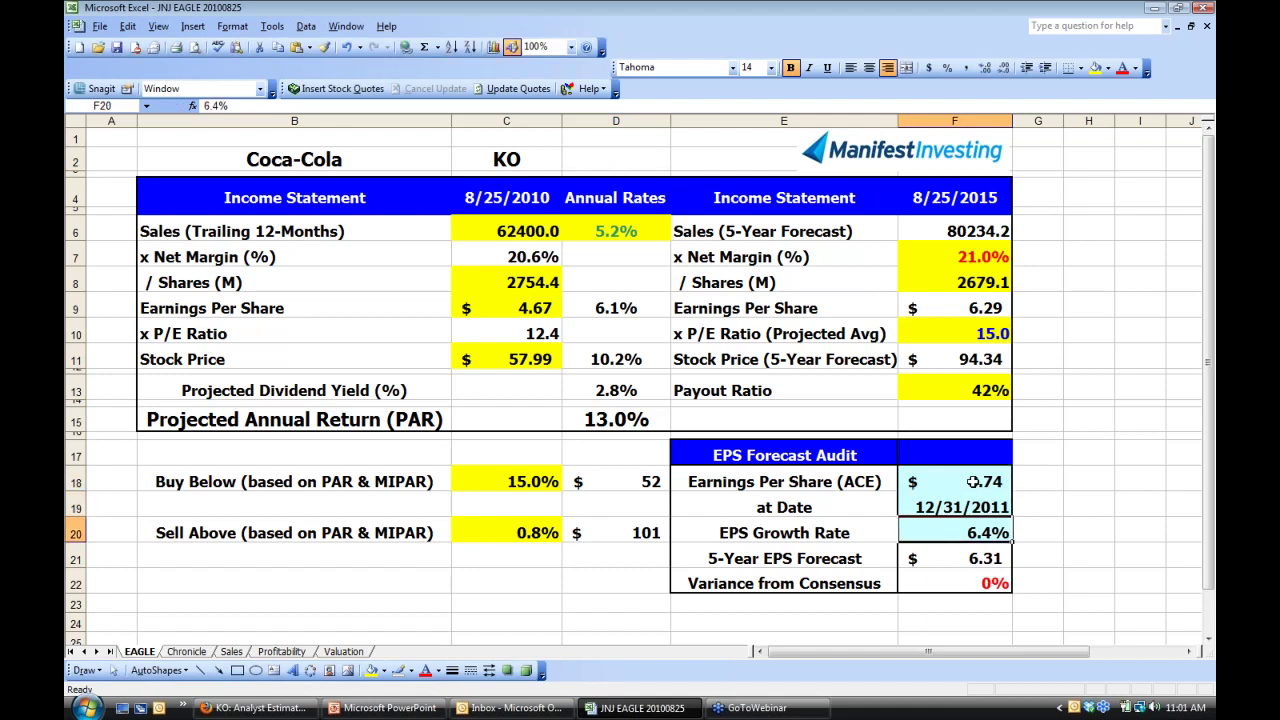
type("8.5")
key("Return")
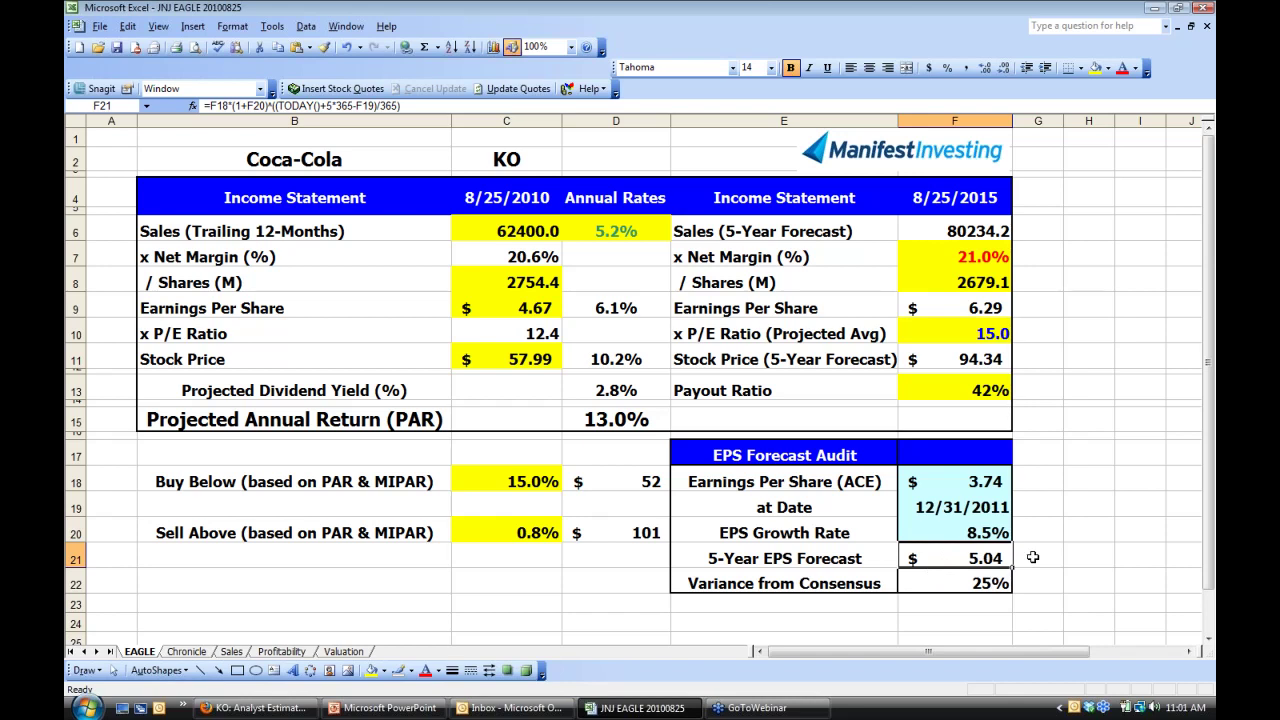
left_click(1089, 419)
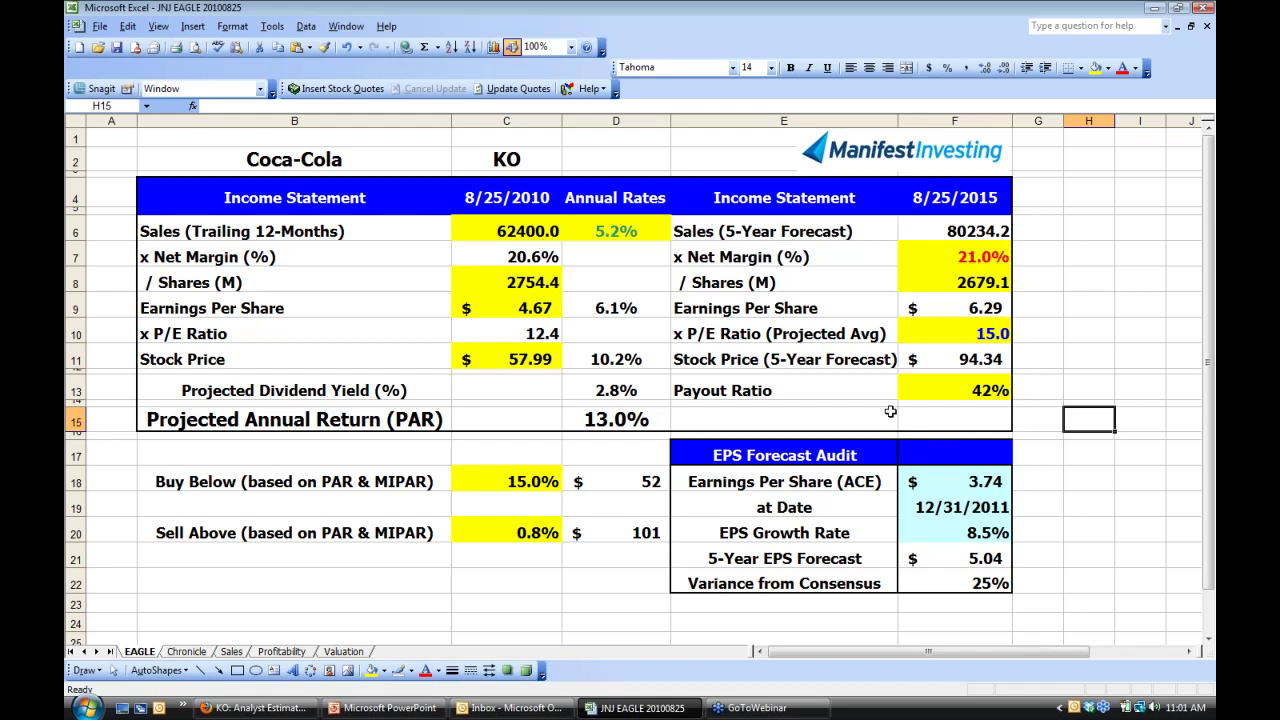
Look up Coca-Cola's current share price on Yahoo Finance in Firefox and set the Excel sheet's current Stock Price to 55.45.
left_click(510, 360)
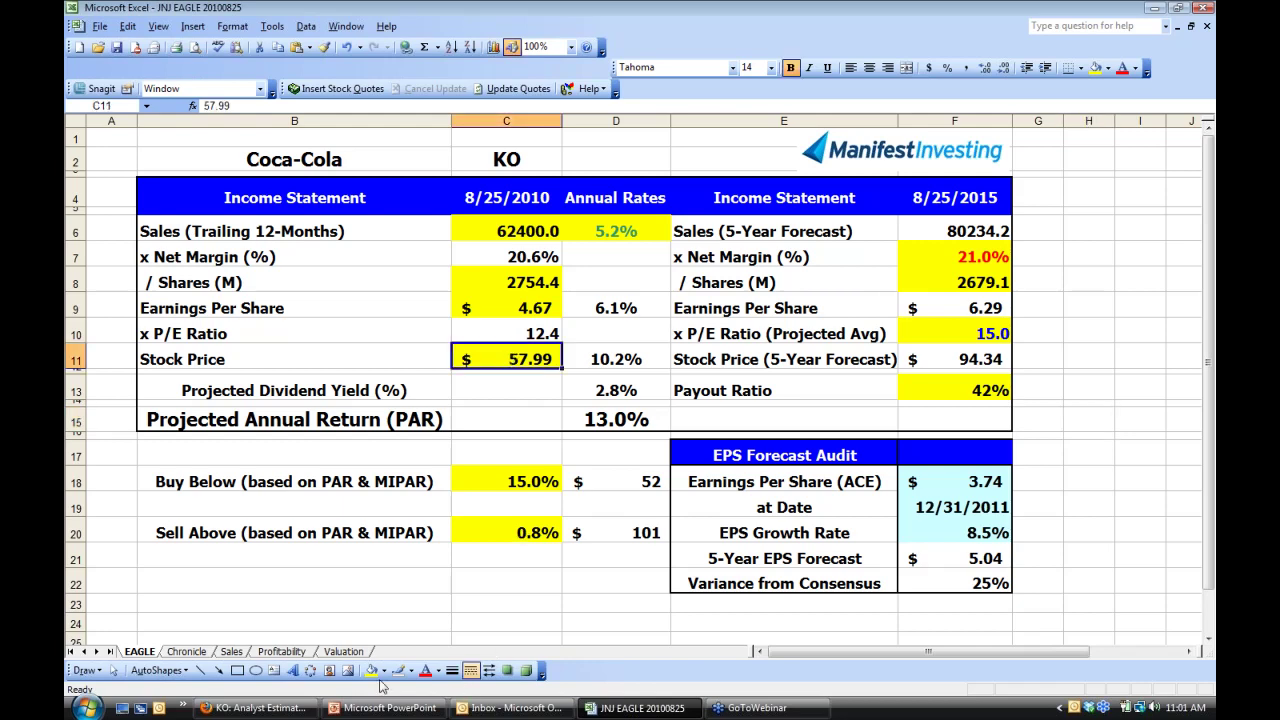
left_click(256, 709)
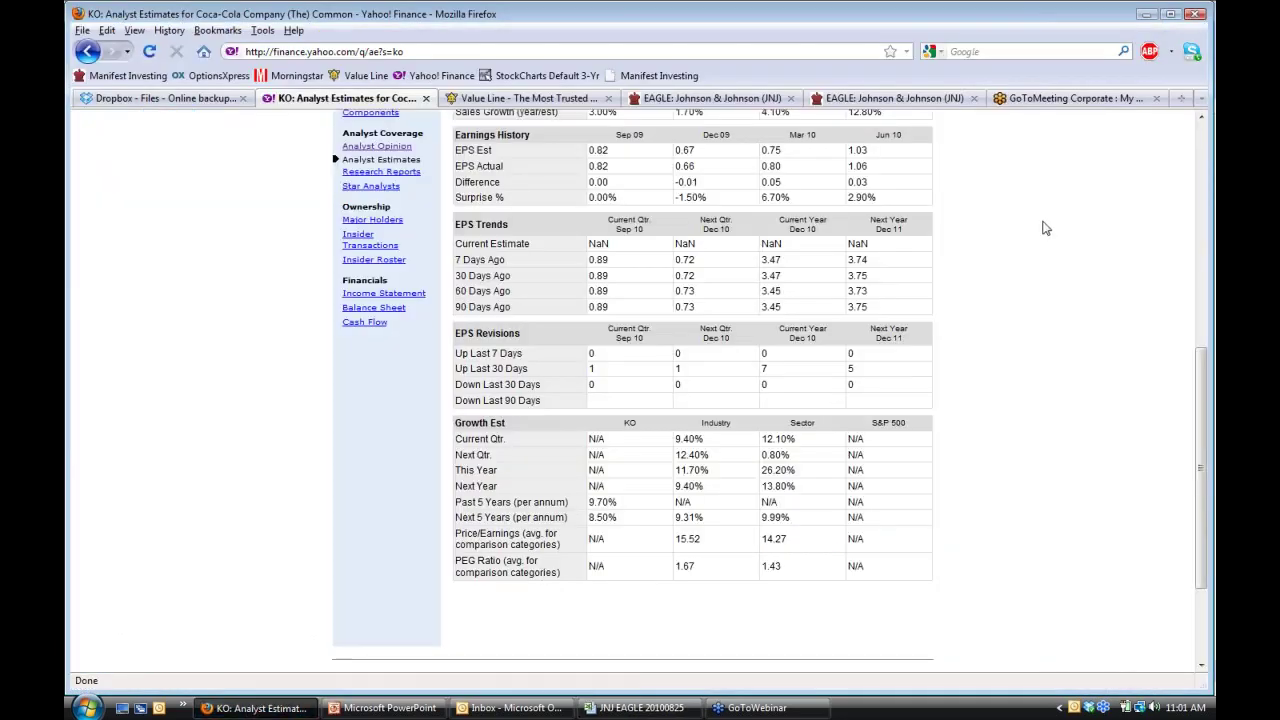
left_click(1205, 137)
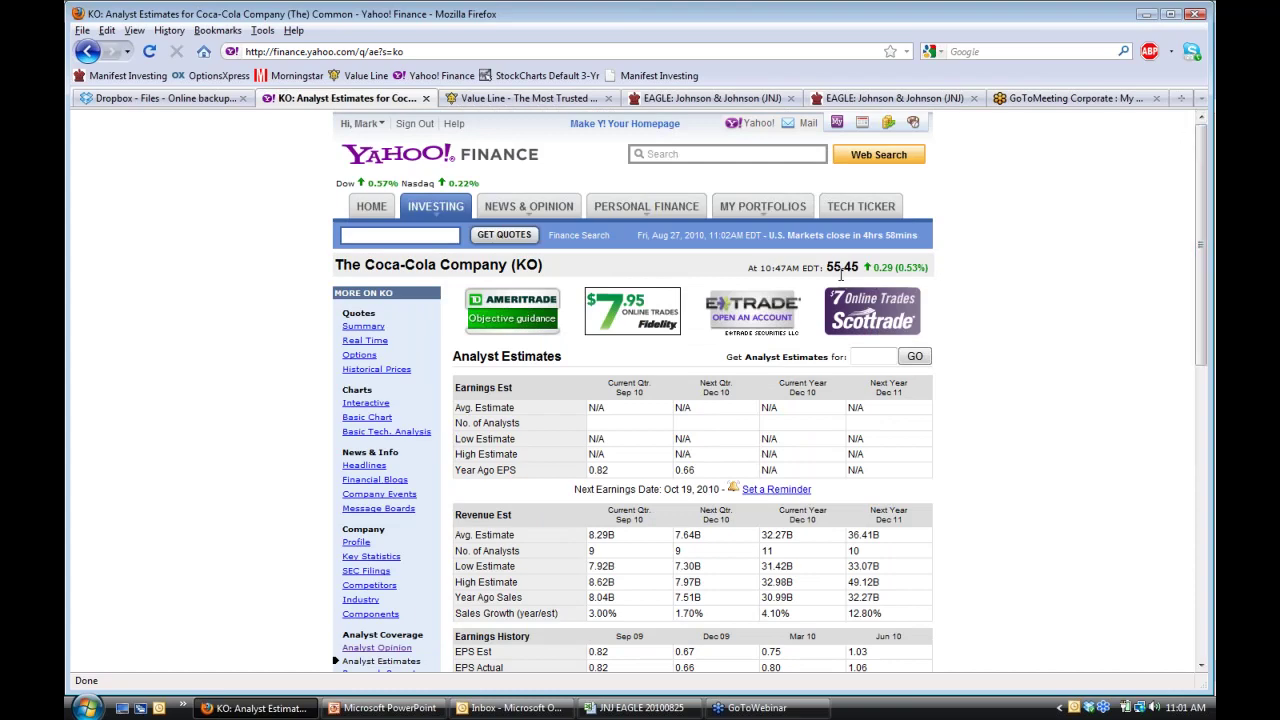
left_click(622, 712)
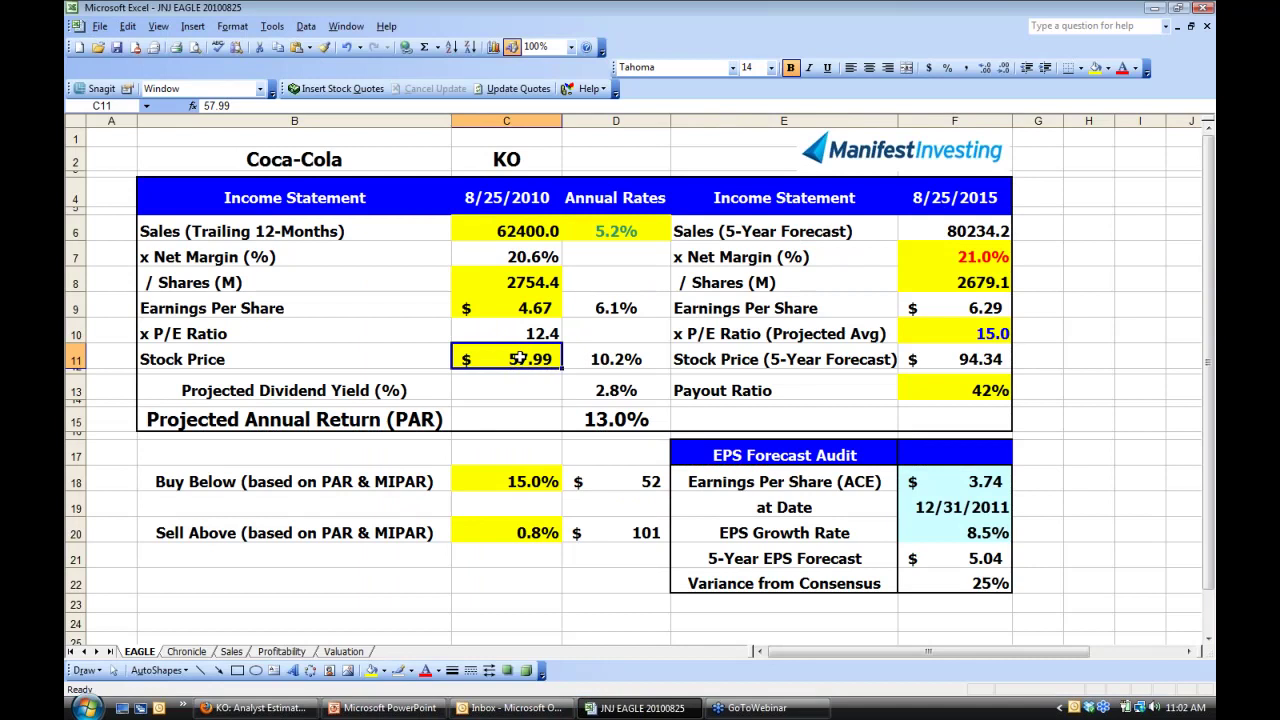
type("55.45")
key("Return")
Select the current Earnings Per Share cell, then open Coca-Cola's PDF report from Value Line's free Dow 30 reports in Firefox.
left_click(522, 306)
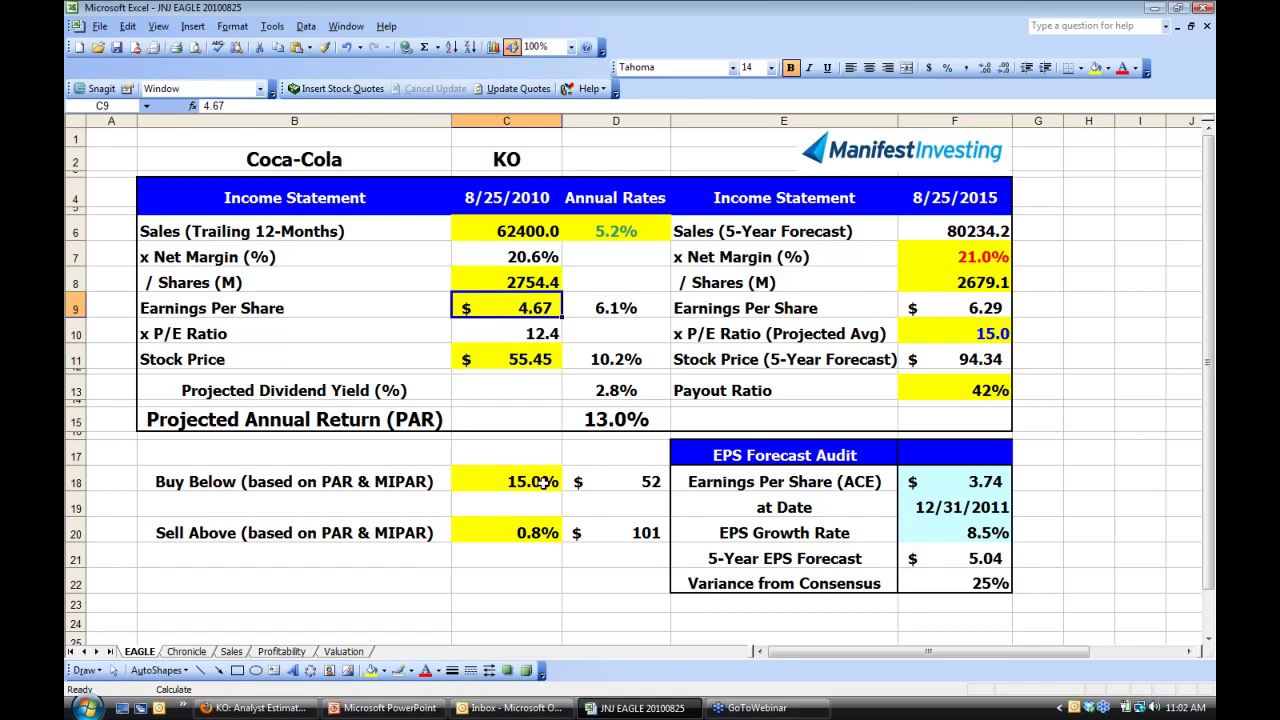
left_click(265, 709)
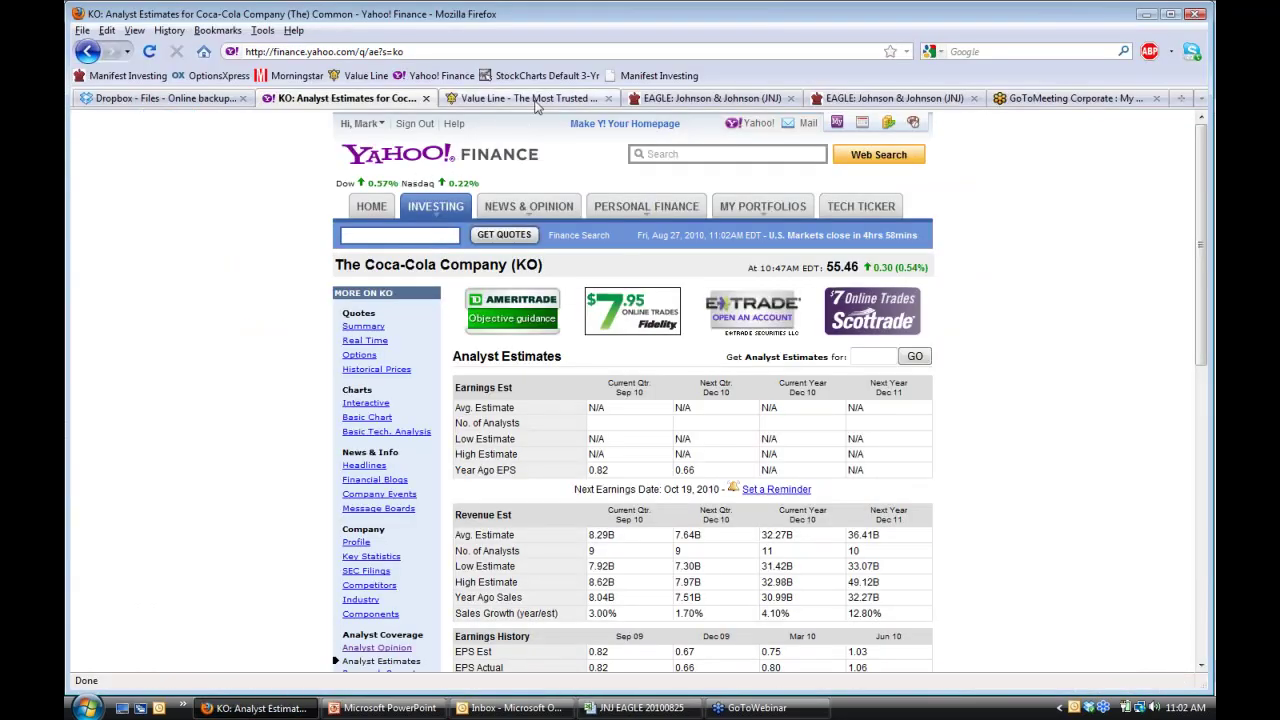
left_click(530, 98)
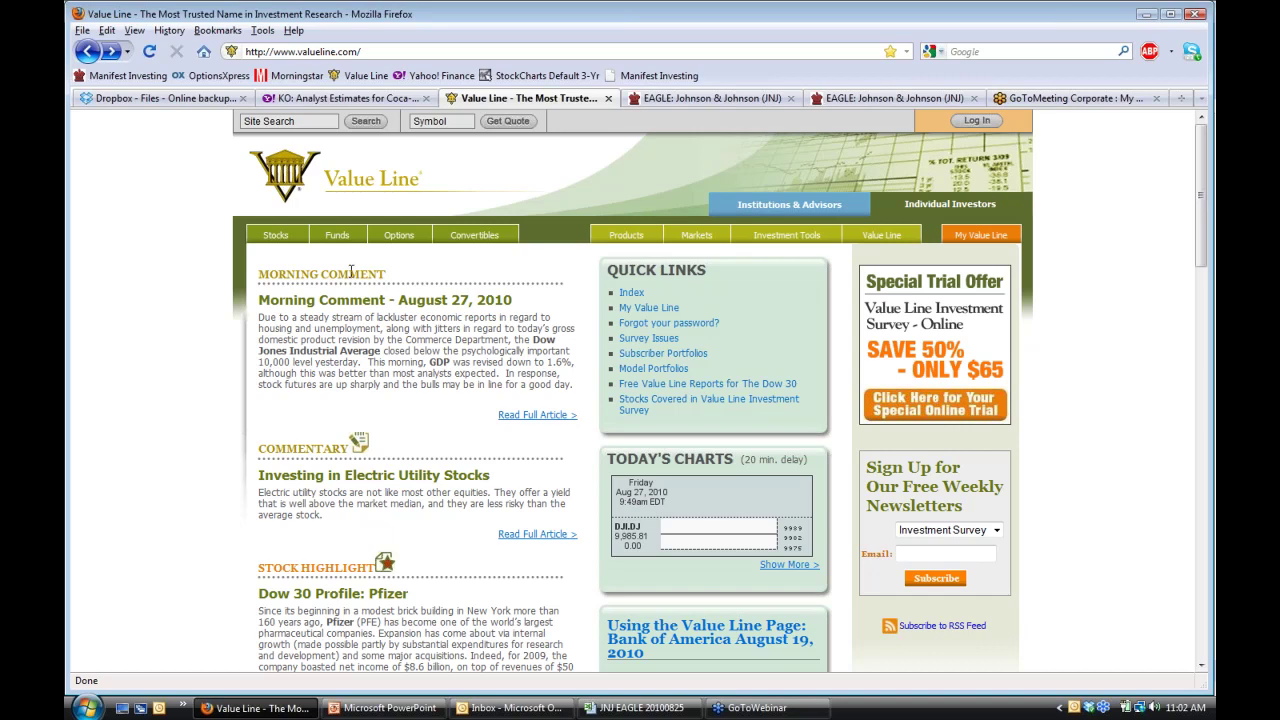
left_click(708, 389)
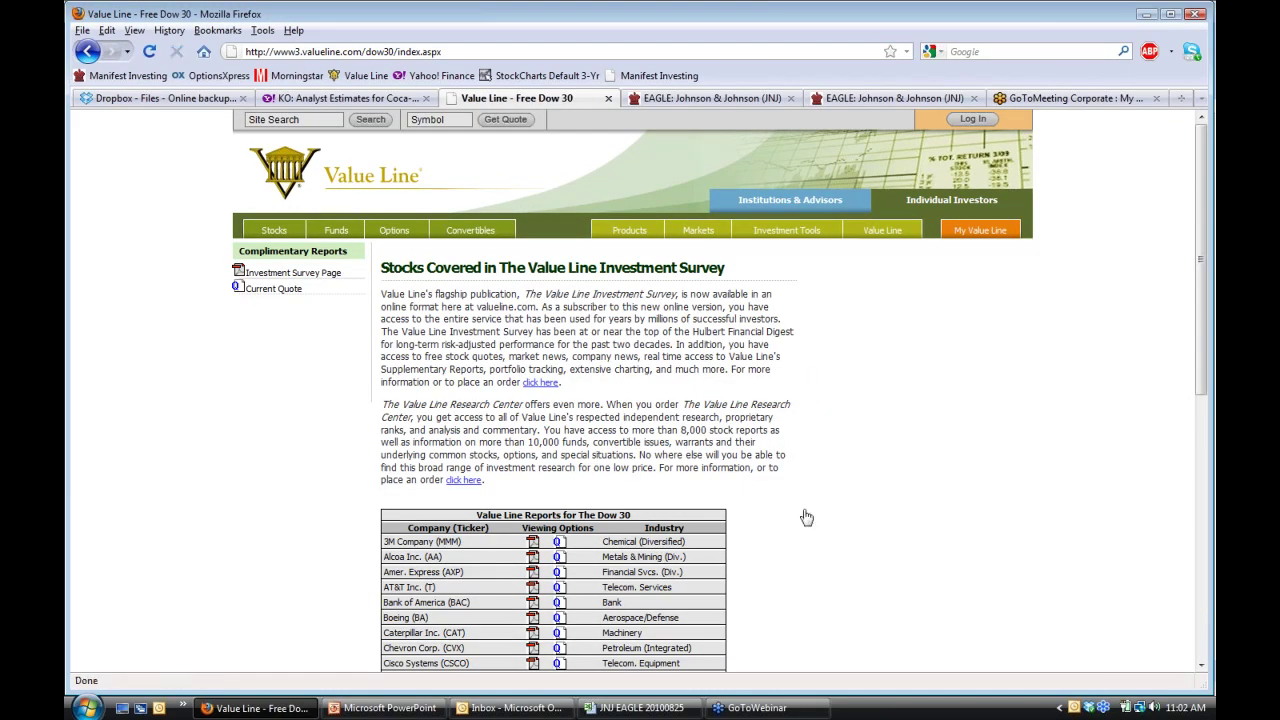
left_click(1202, 668)
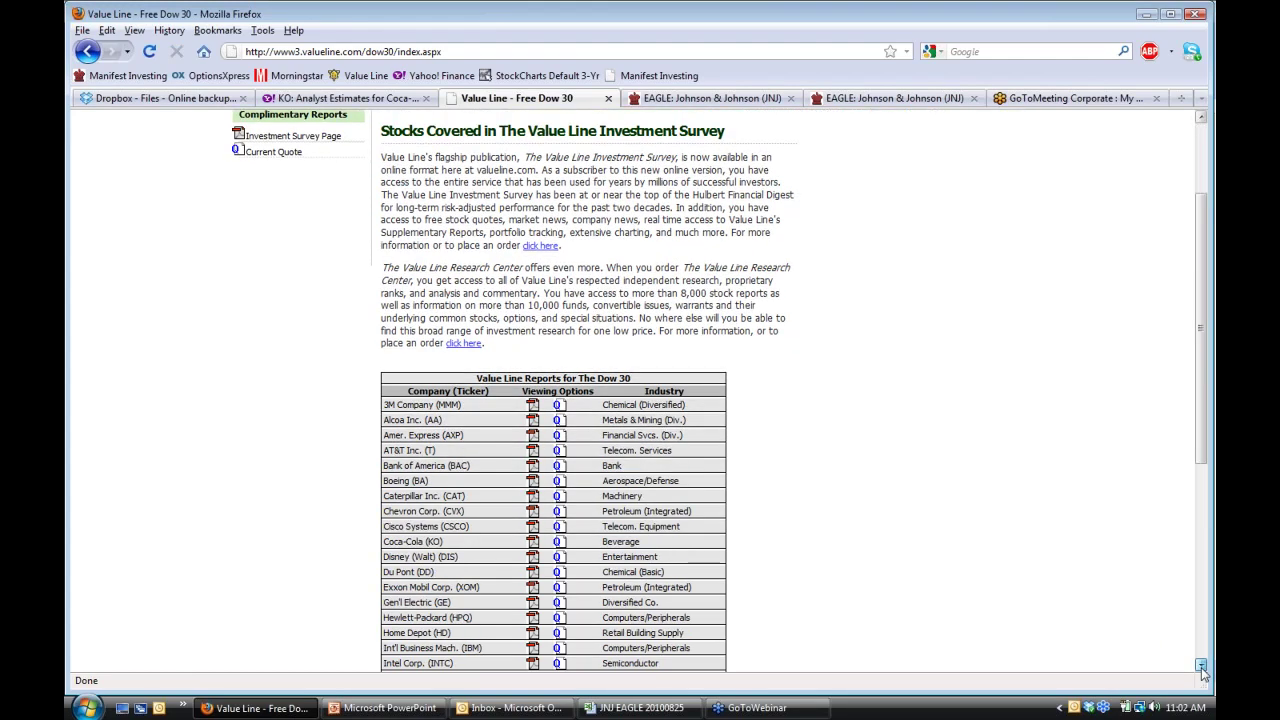
scroll(464, 397, "down", 3)
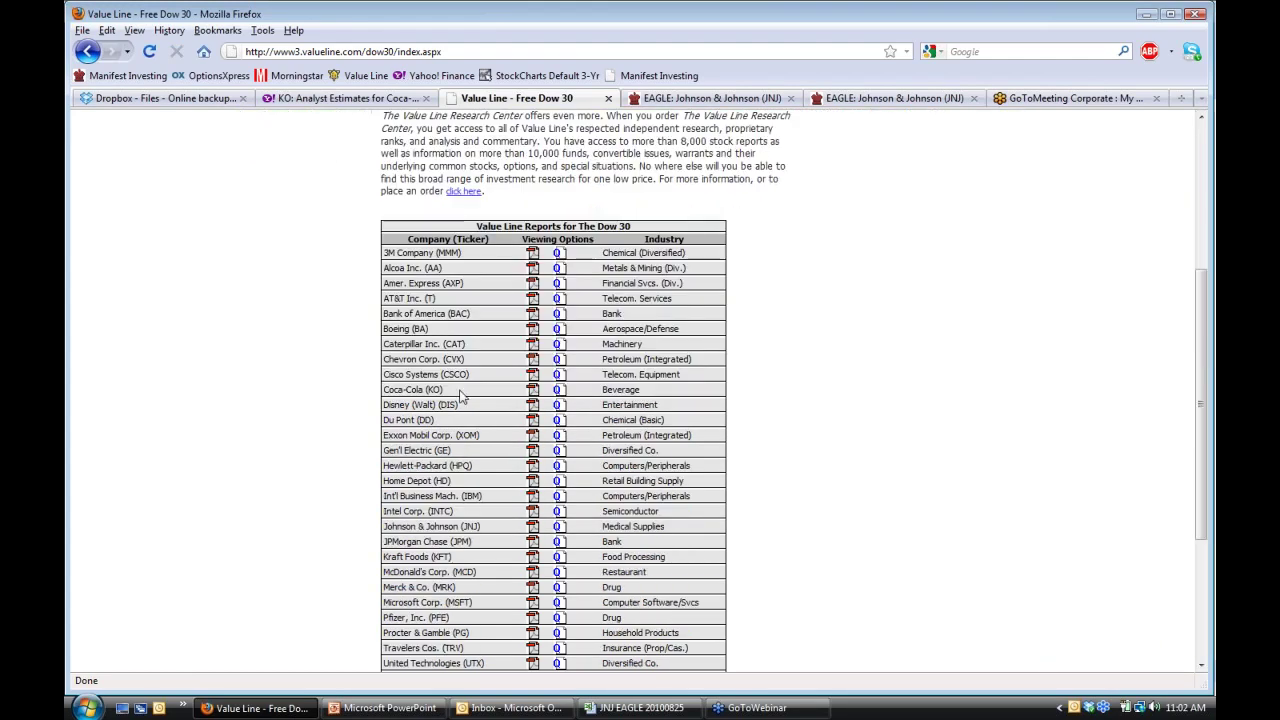
left_click(532, 390)
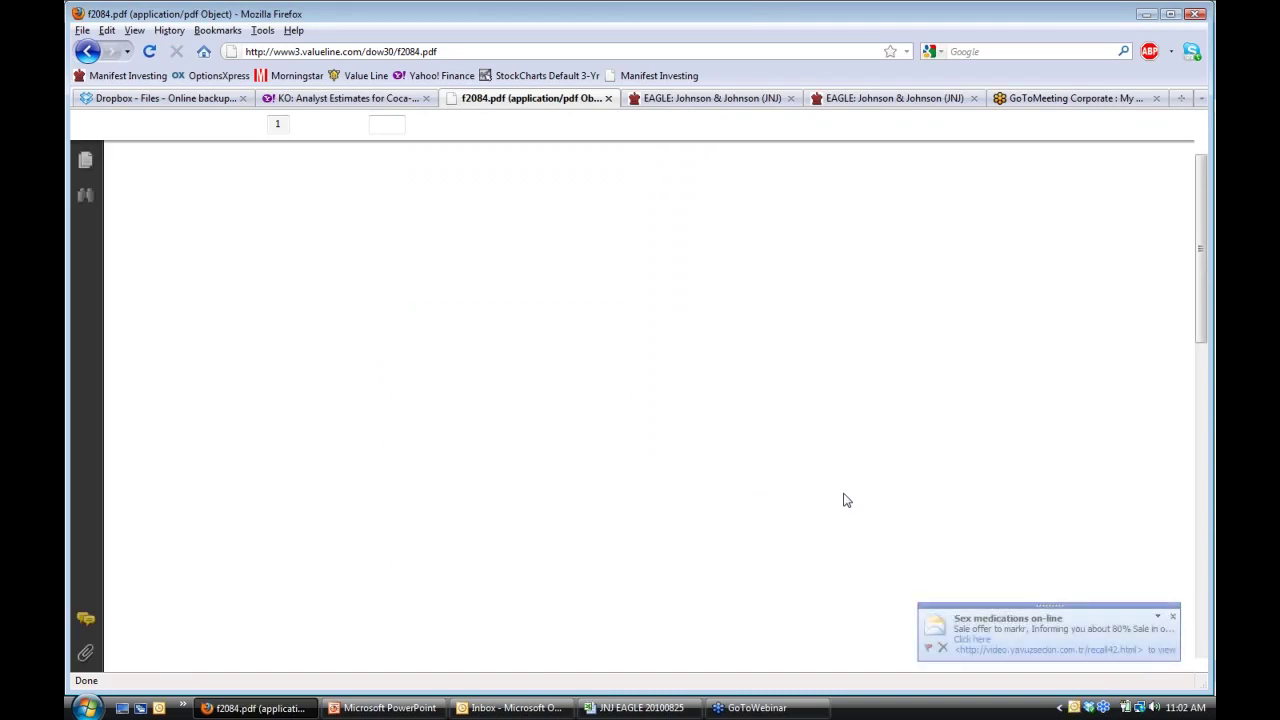
Dismiss the new-mail notification and close the Outlook inbox window.
left_click(1173, 617)
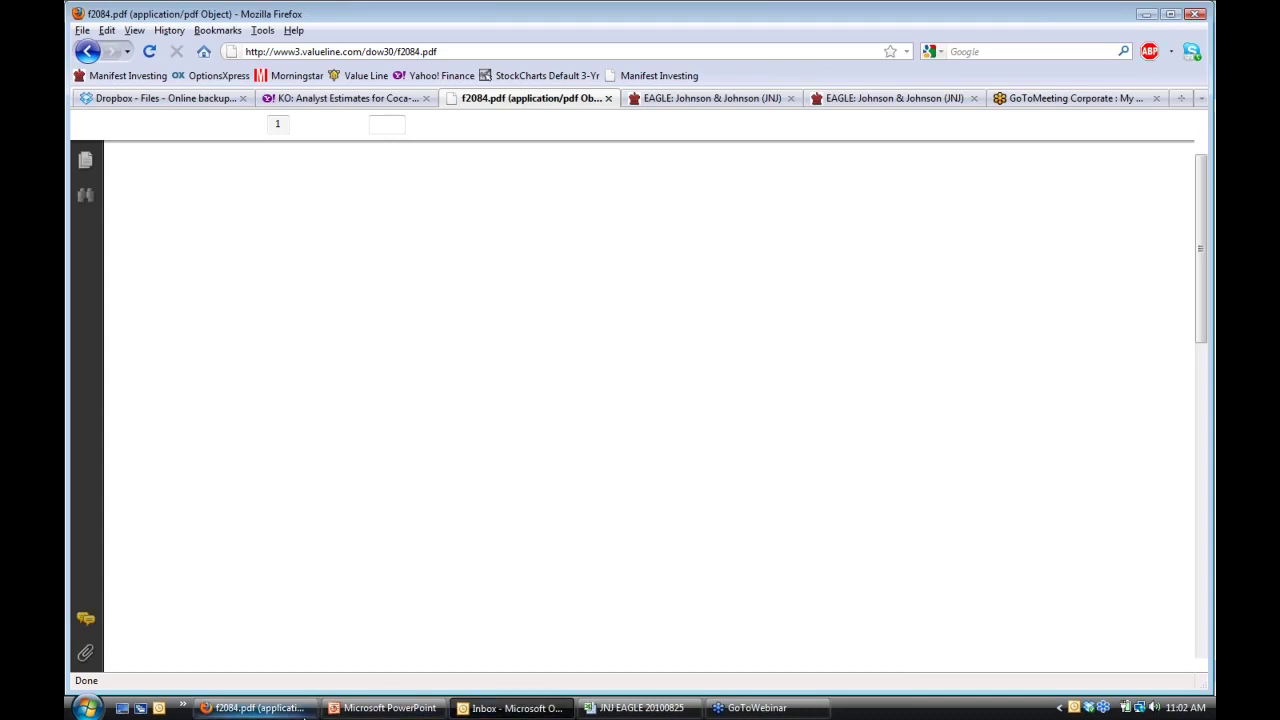
right_click(553, 708)
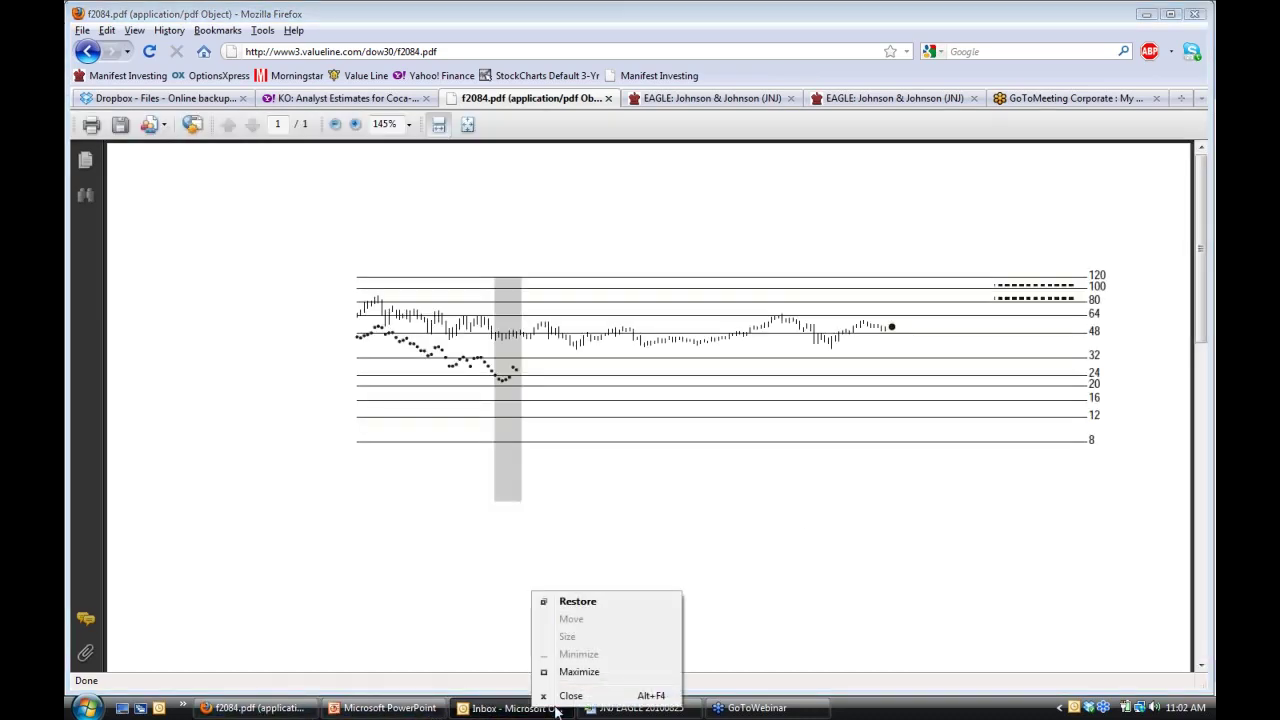
left_click(573, 691)
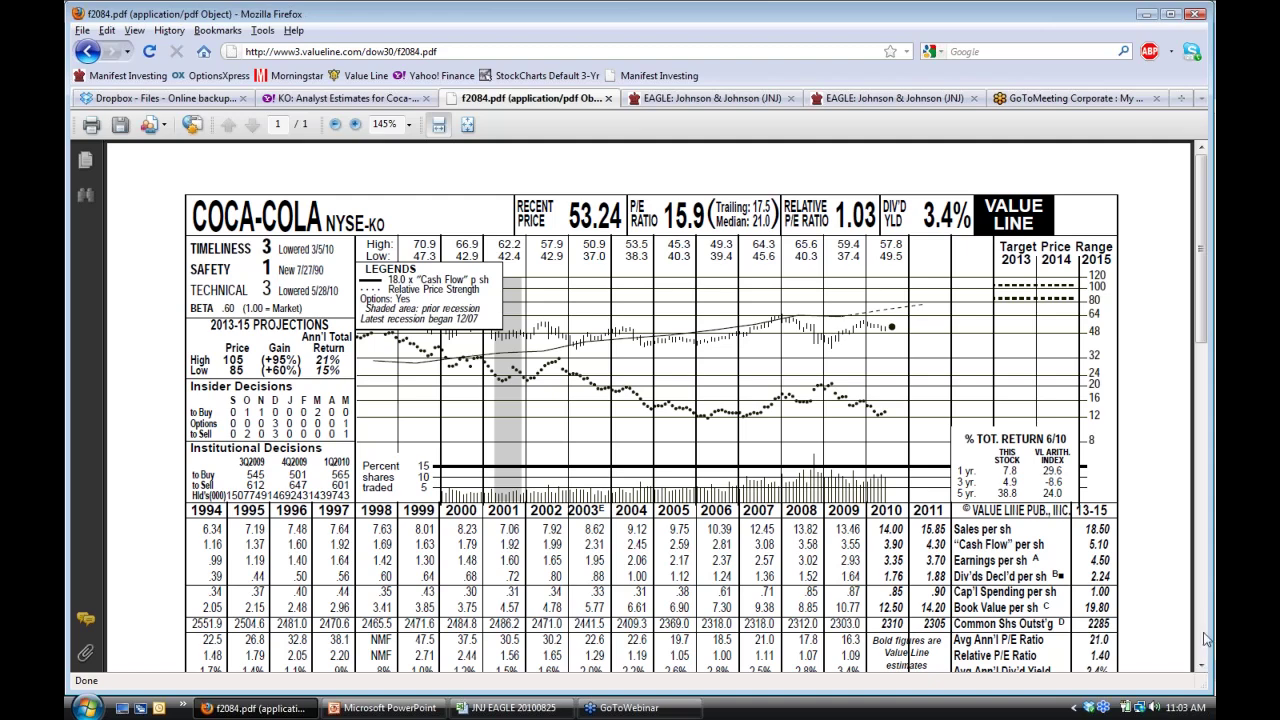
Consult the quarterly earnings in the Value Line report, then return to Excel and set the current Earnings Per Share to 3.27.
scroll(1207, 640, "down", 1)
scroll(1207, 640, "down", 10)
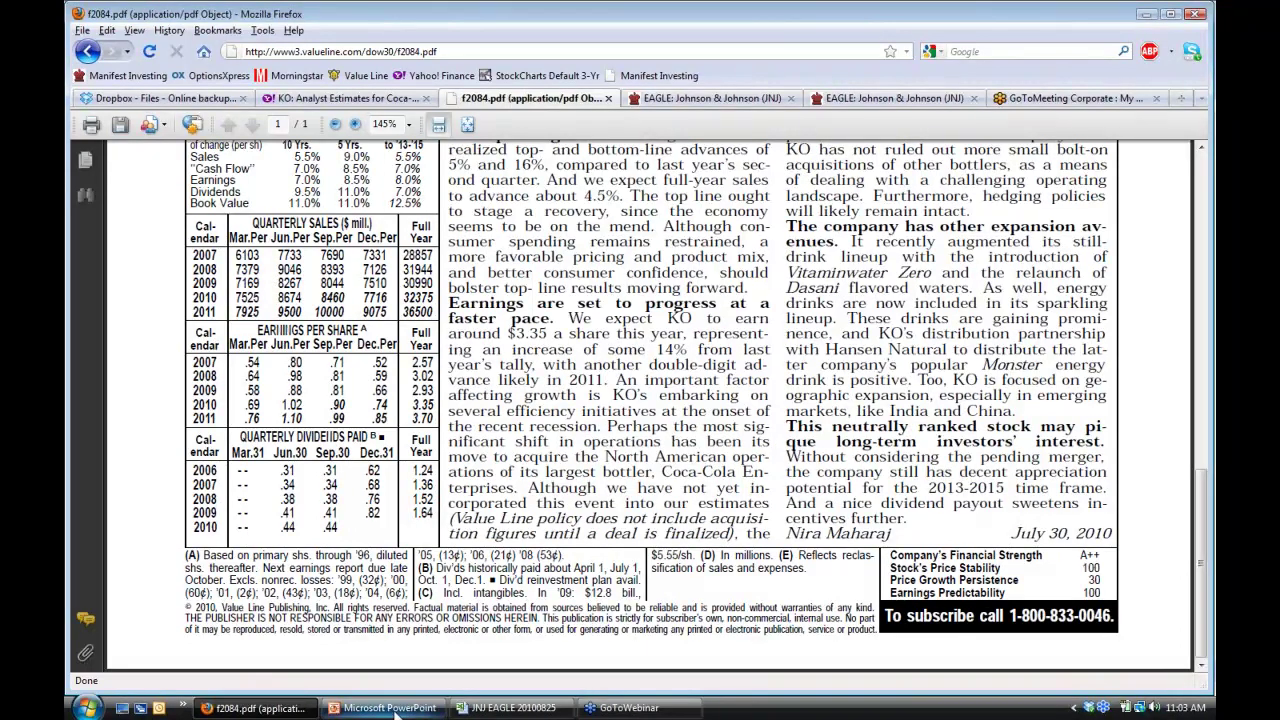
left_click(508, 710)
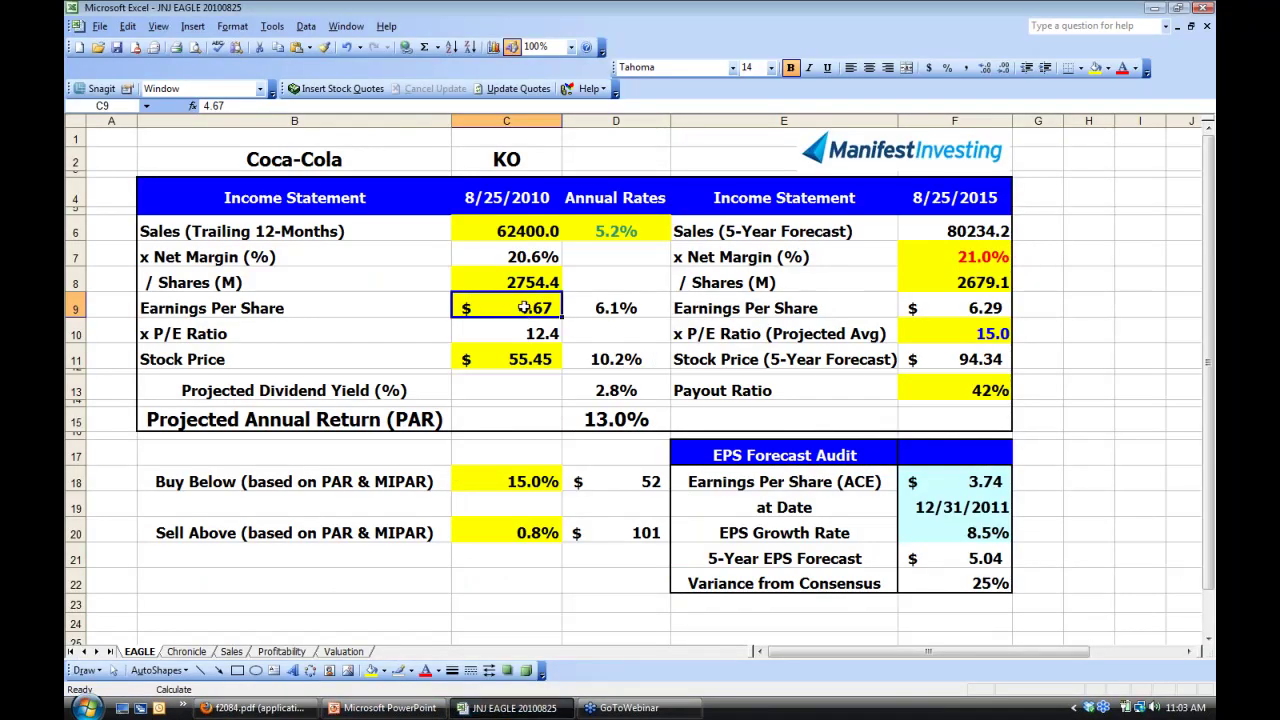
type("3.27")
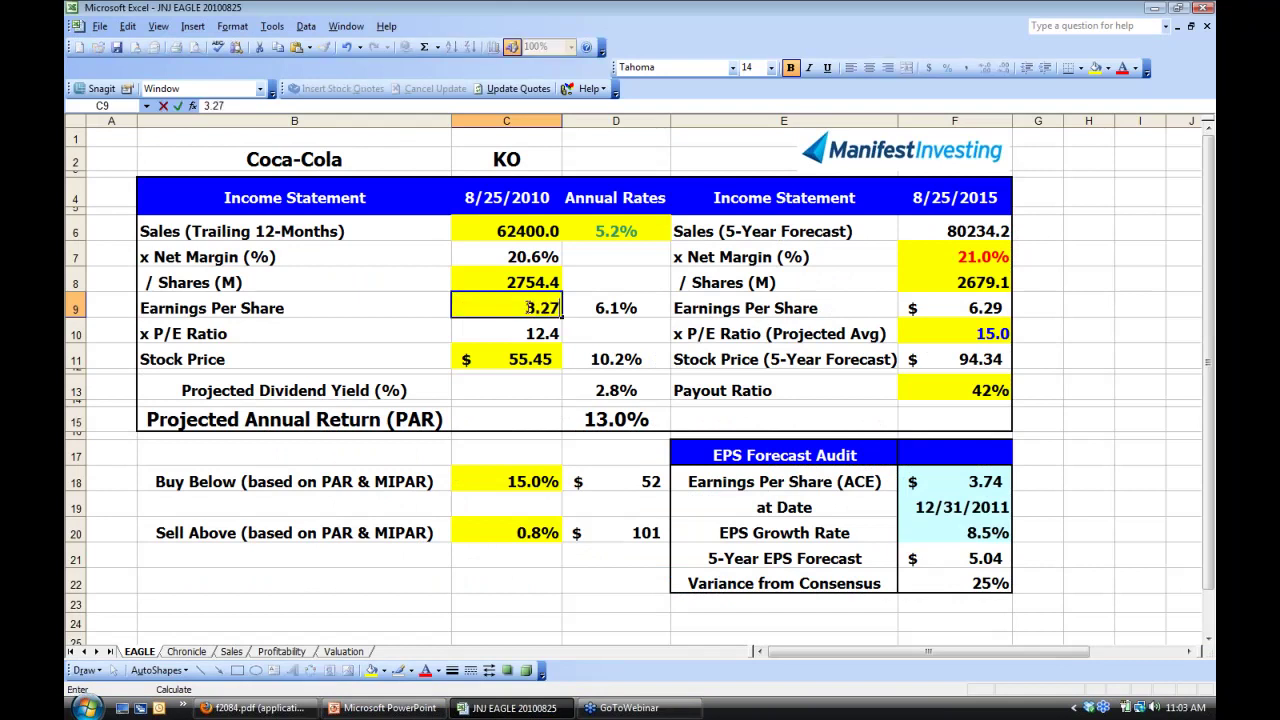
key("Return")
left_click(527, 308)
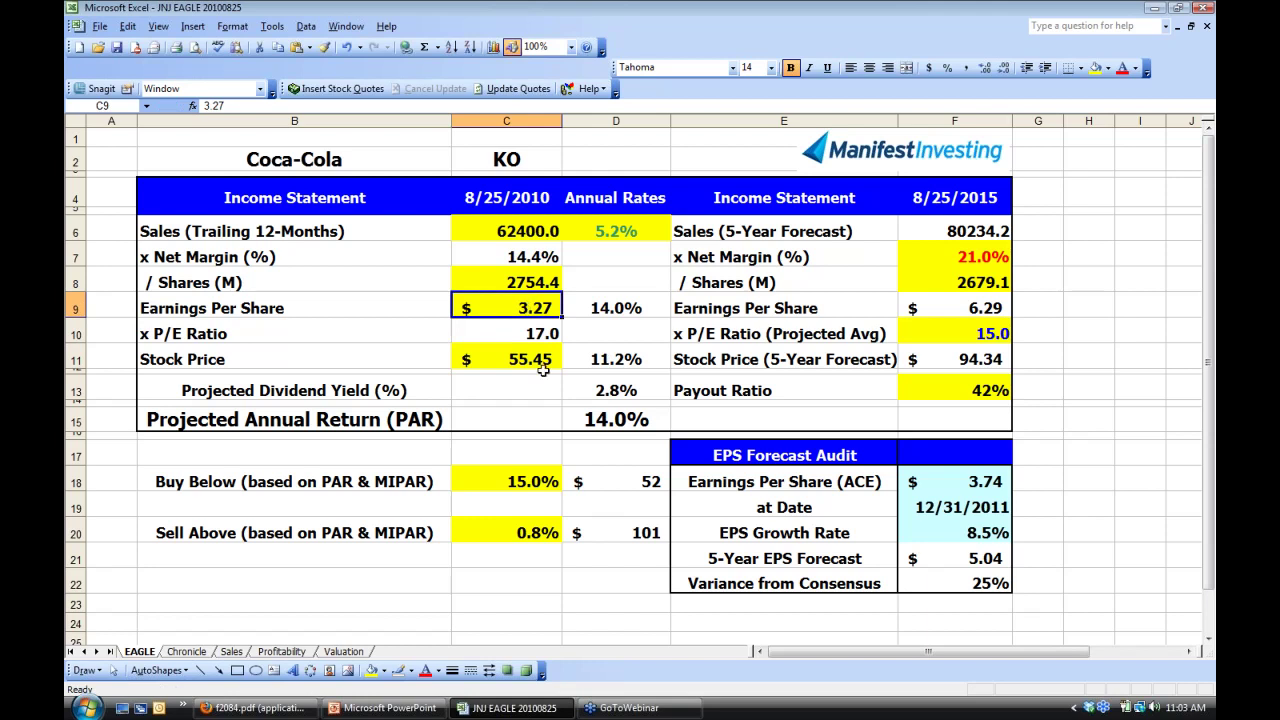
Look up Coca-Cola's common stock share count in the Value Line report in Firefox and set the Excel sheet's current Shares (M) to 2307.
left_click(525, 333)
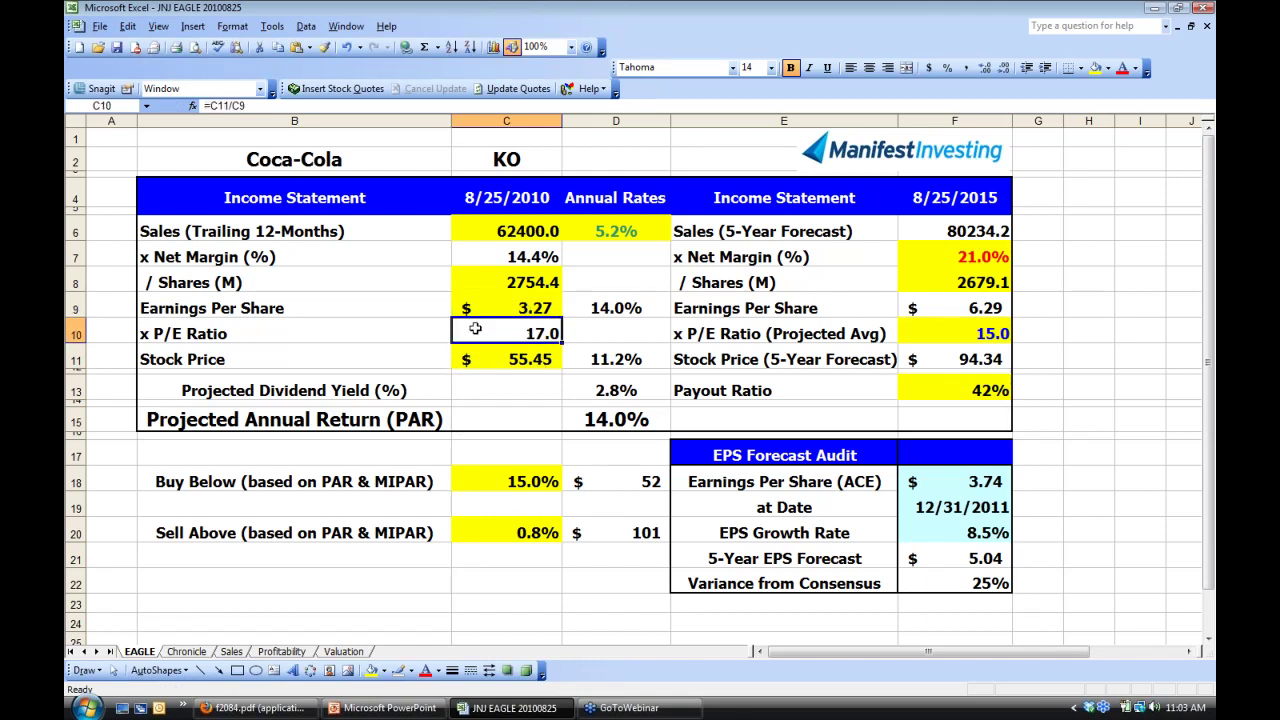
left_click(500, 284)
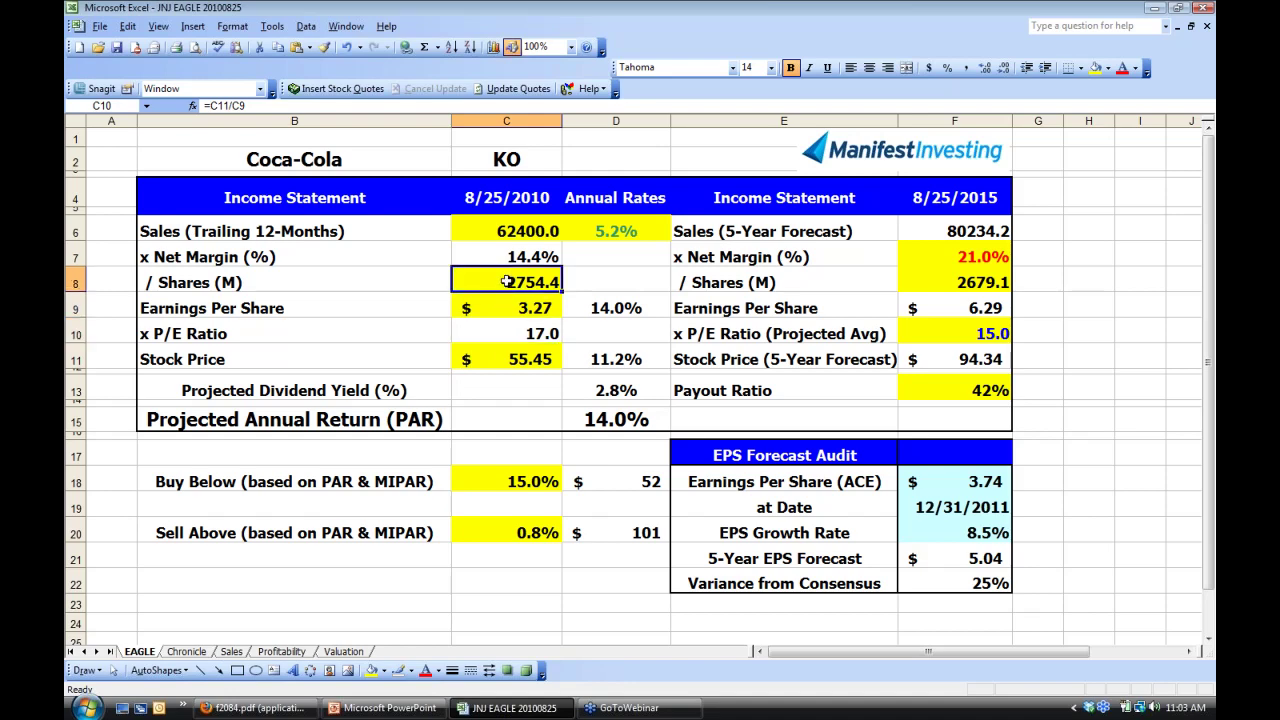
left_click(255, 708)
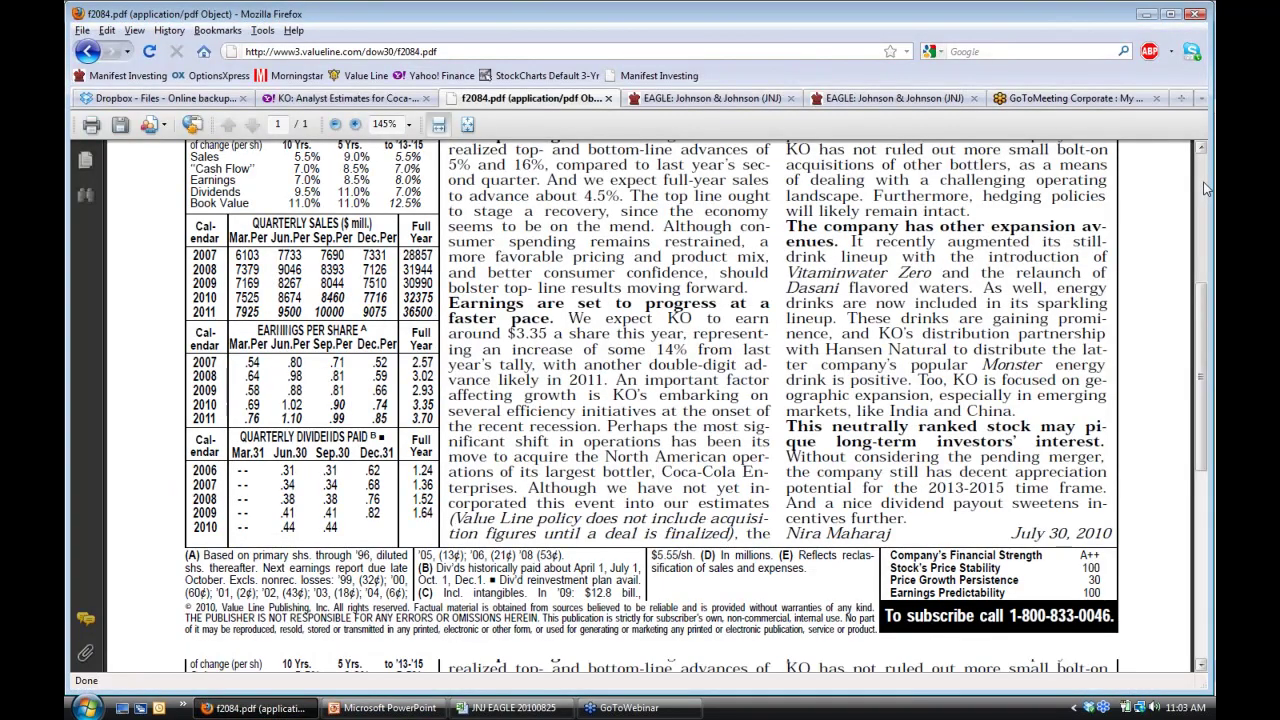
left_click(1205, 208)
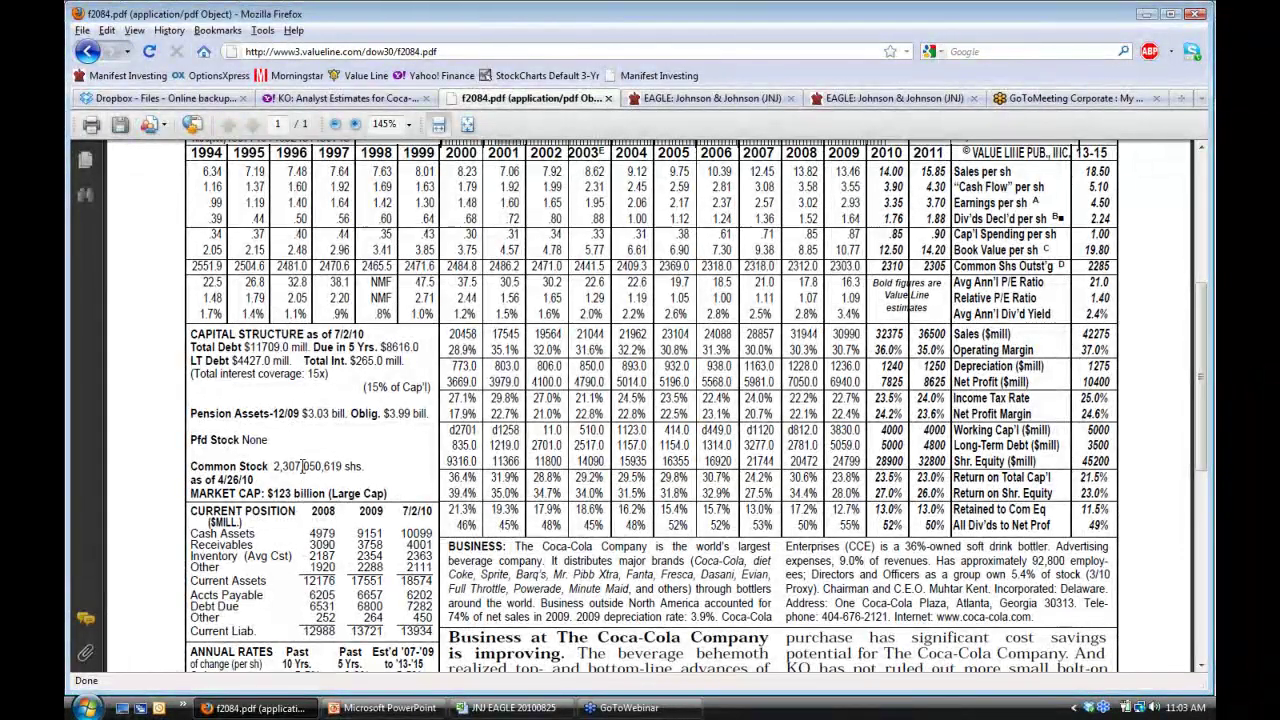
left_click_drag(304, 466, 273, 466)
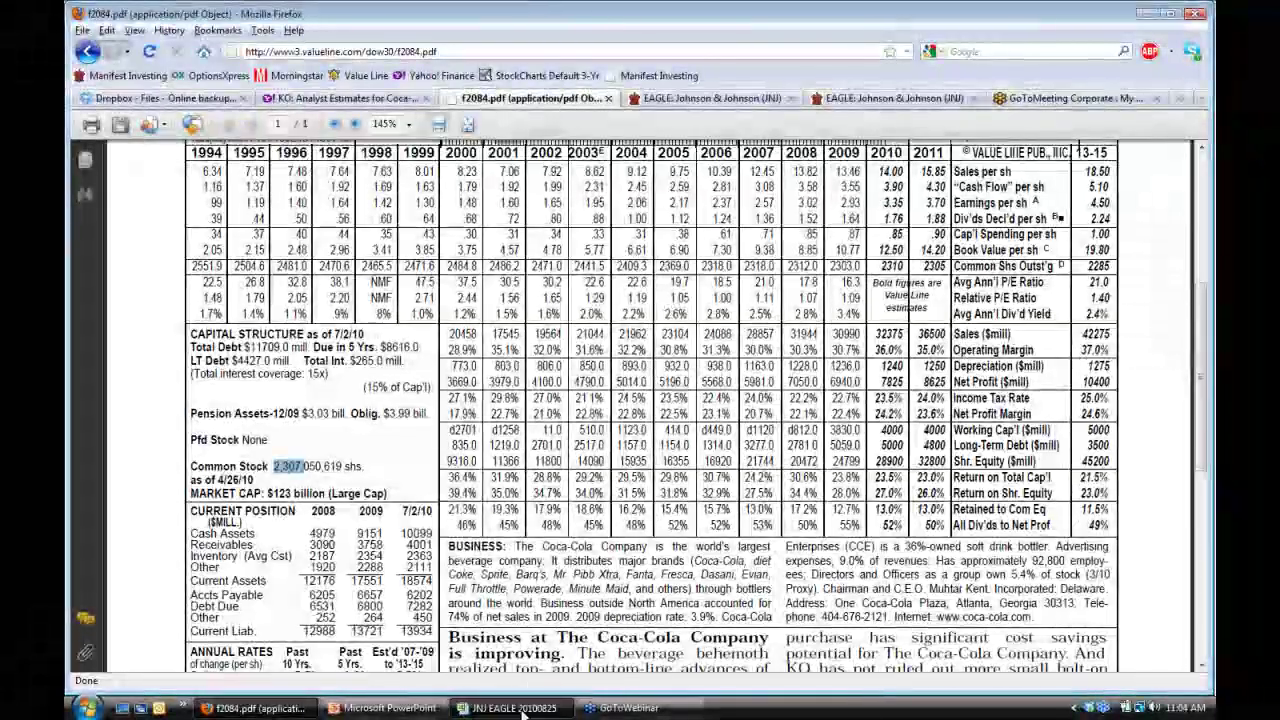
left_click(505, 708)
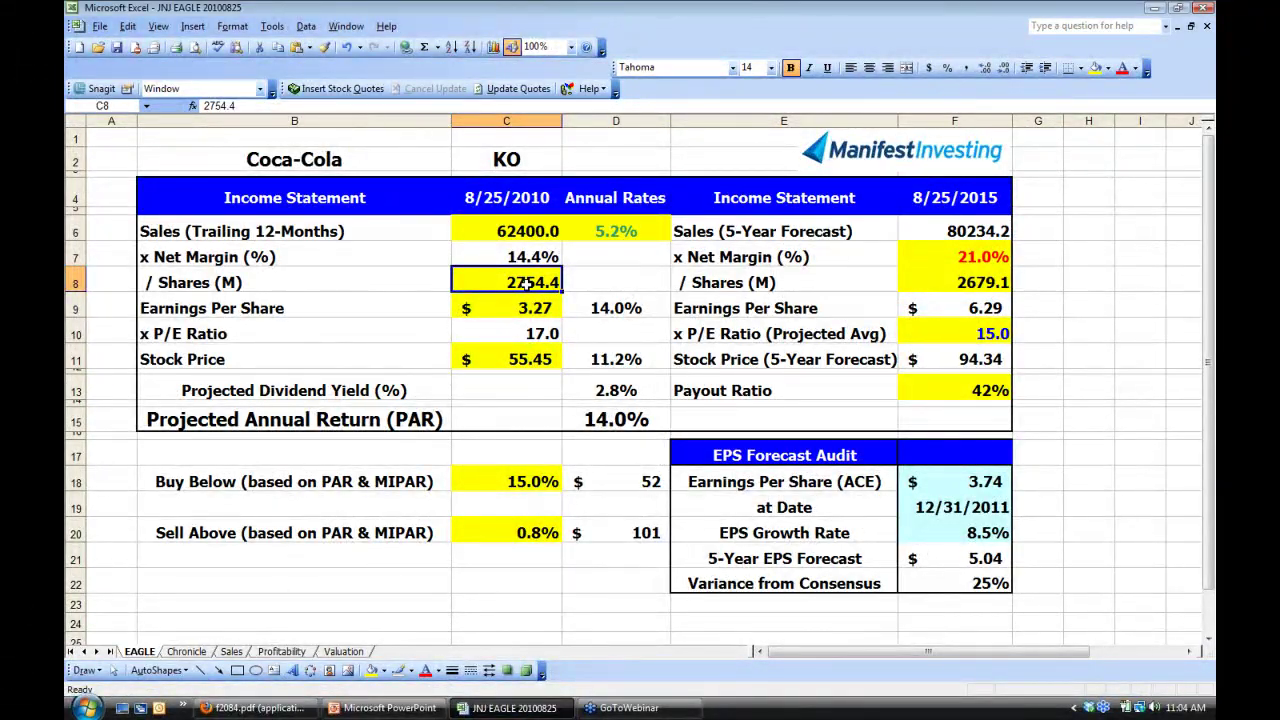
type("2307")
key("Return")
left_click(527, 284)
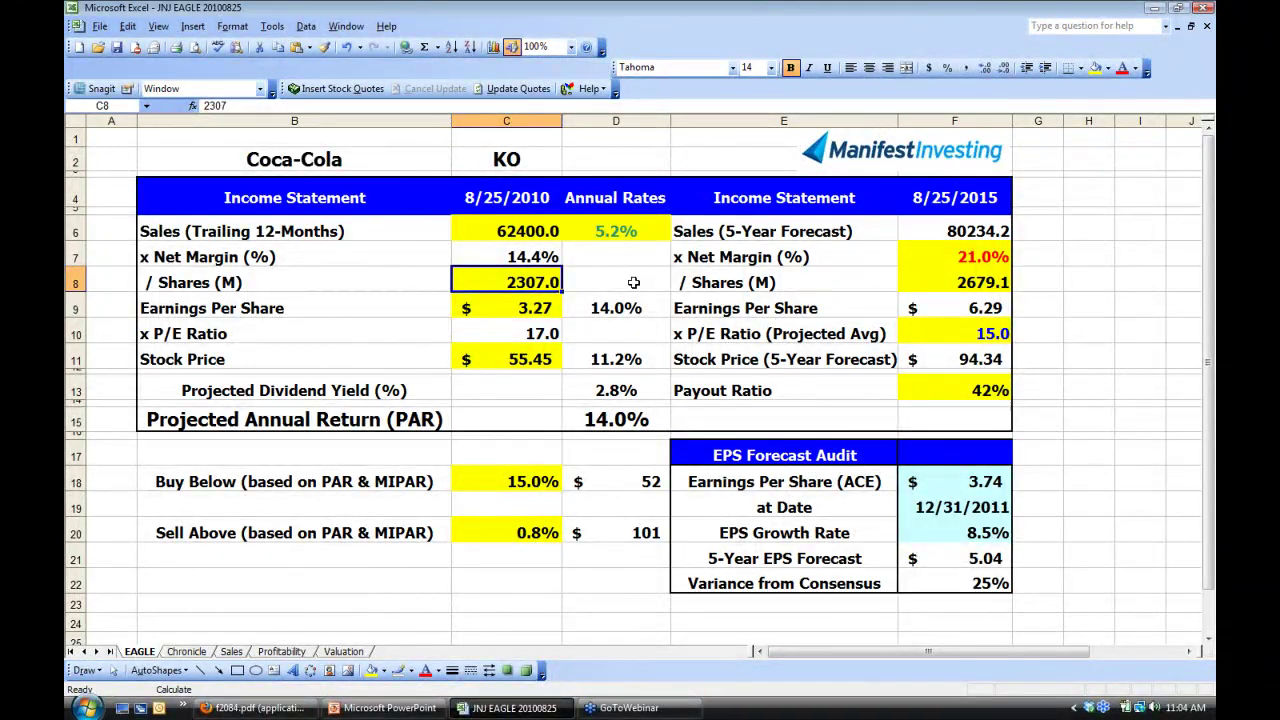
Select the trailing 12-month Sales cell, then examine the 2009 and 2010 quarterly sales in the Value Line report in Firefox.
left_click(516, 230)
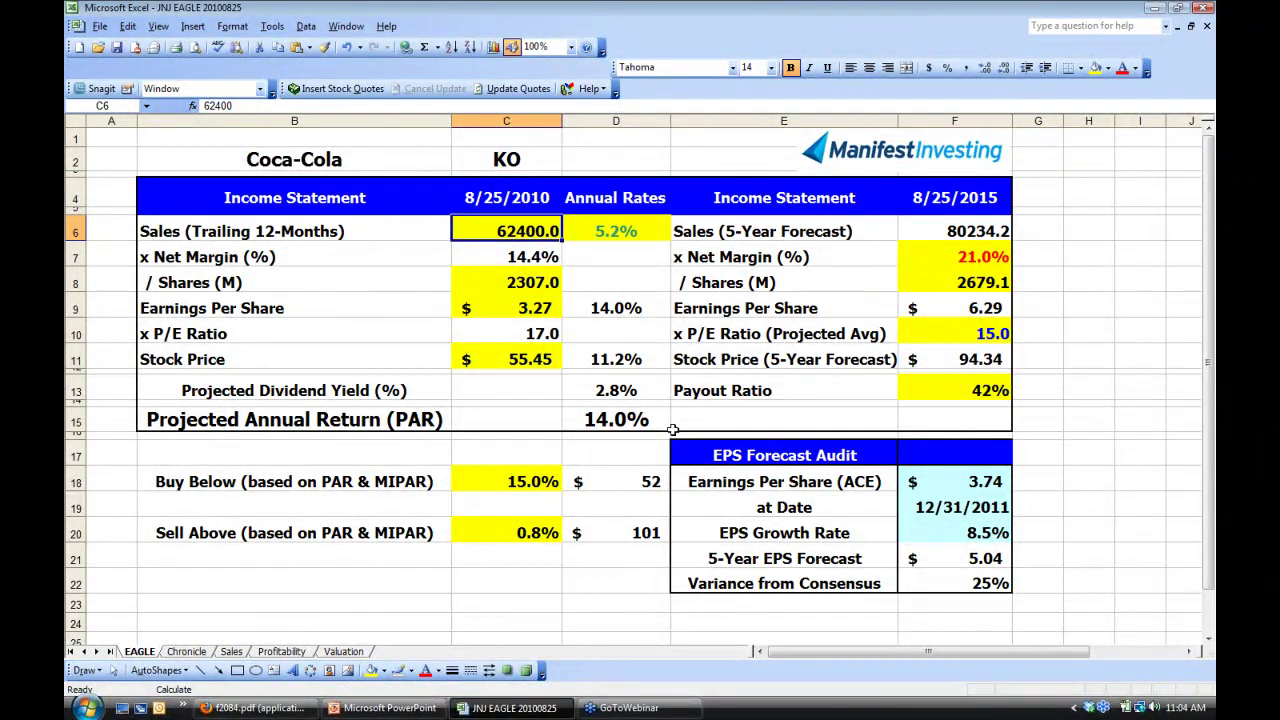
left_click(275, 713)
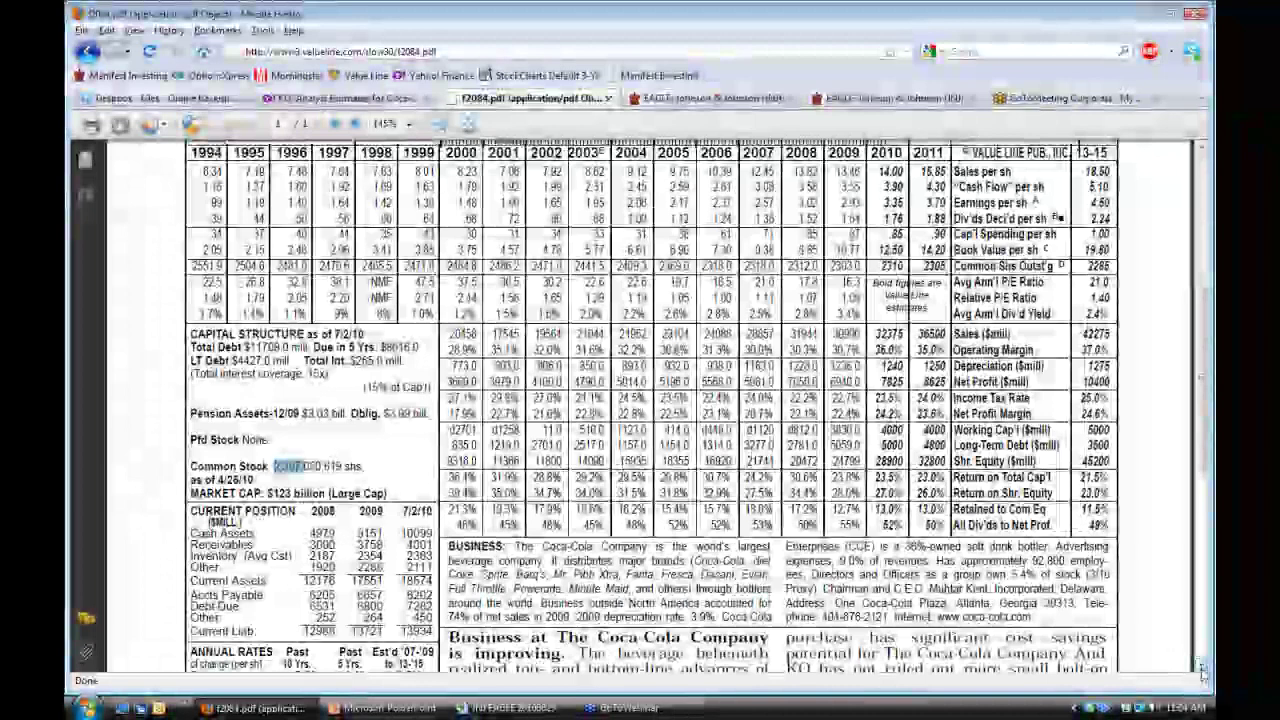
left_click(1202, 667)
left_click(1202, 668)
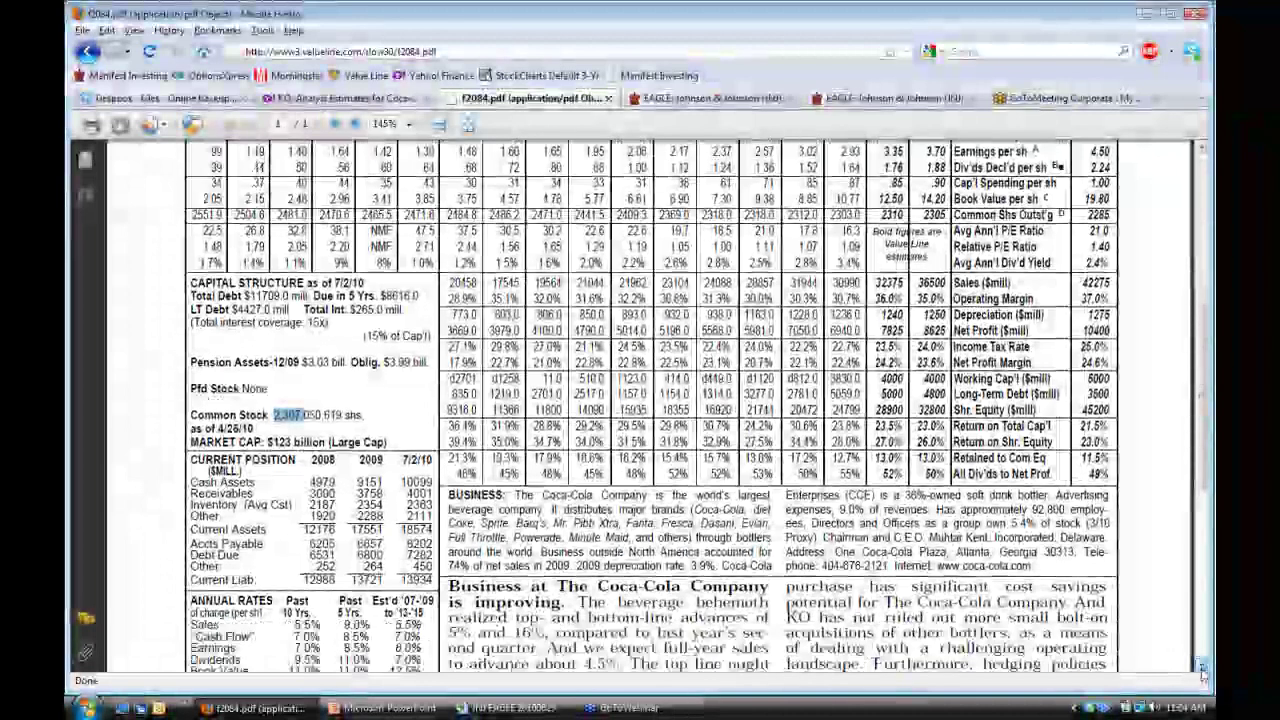
scroll(1202, 670, "down", 5)
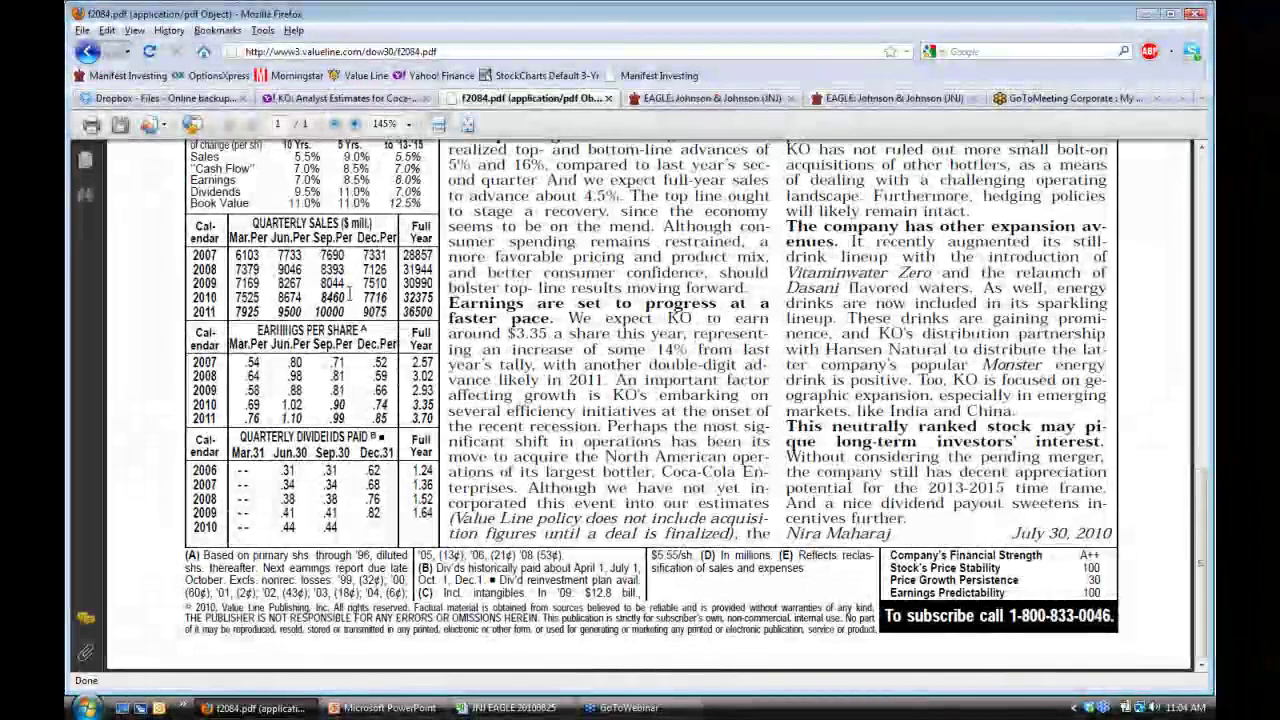
left_click_drag(347, 297, 234, 298)
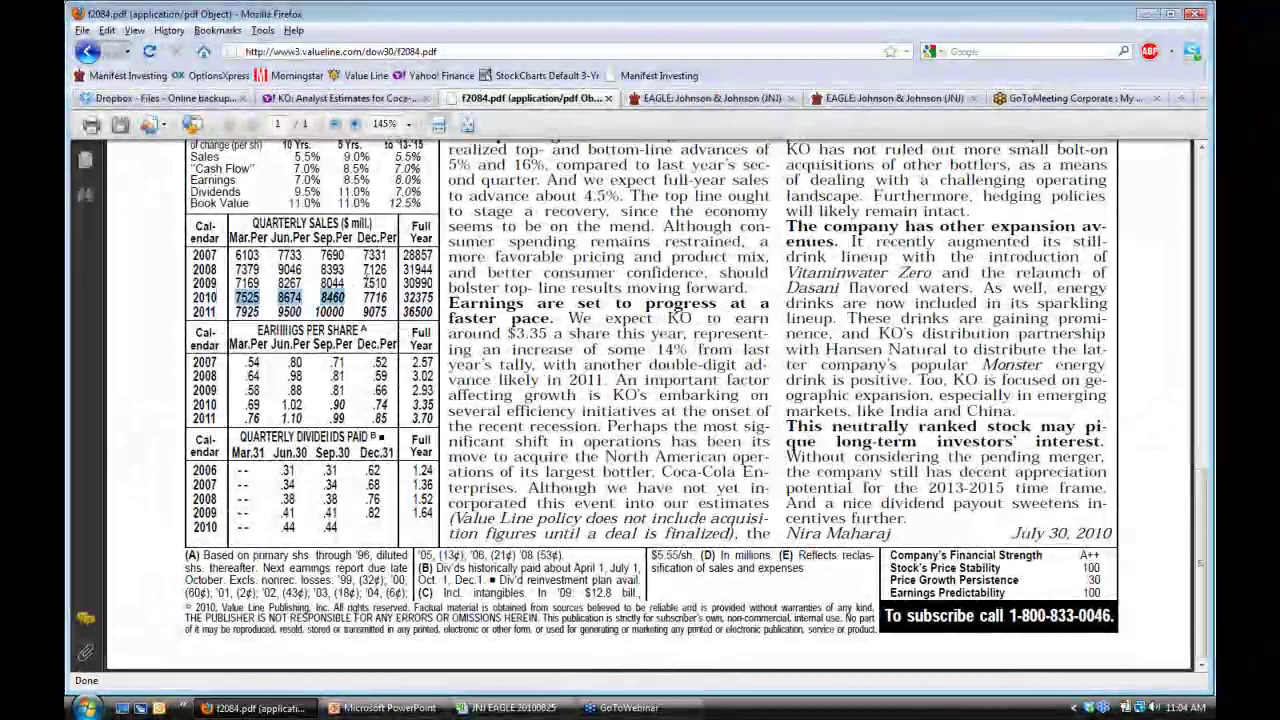
left_click_drag(363, 270, 388, 284)
left_click(389, 280)
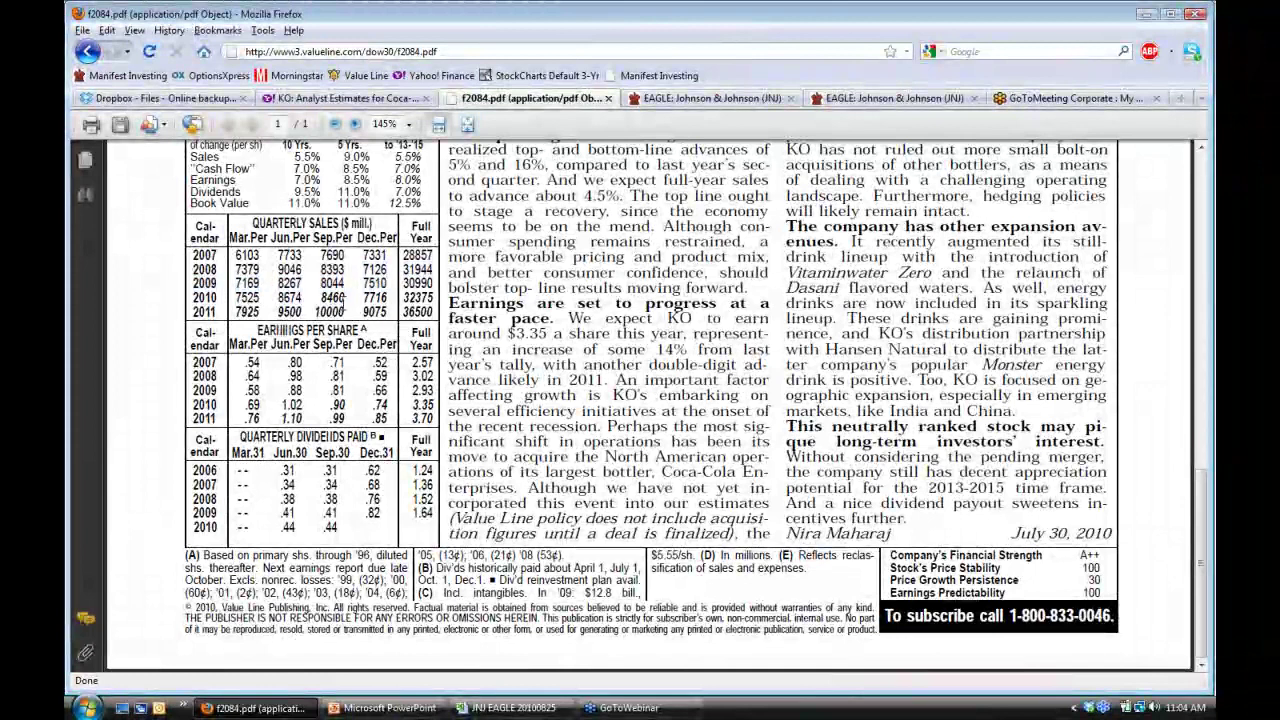
left_click_drag(347, 299, 236, 298)
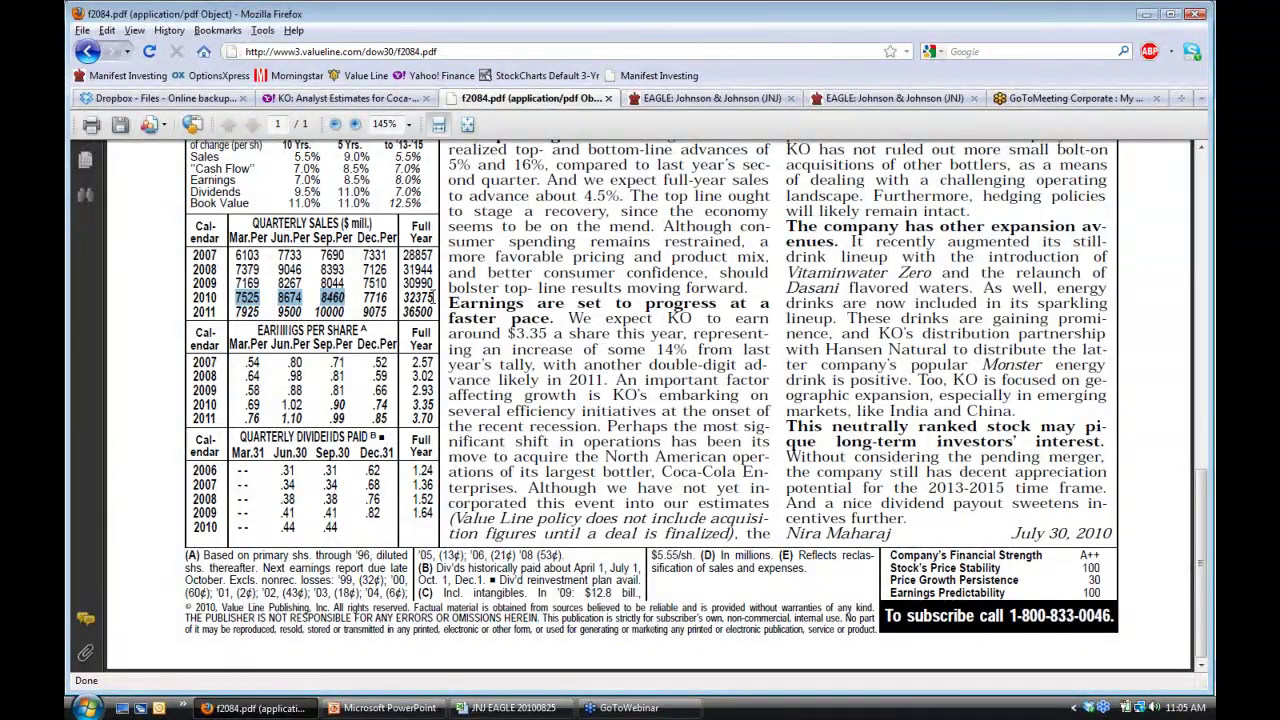
Return to Excel, set the trailing 12-month Sales to =32375-206 and display the value without decimals.
left_click(512, 708)
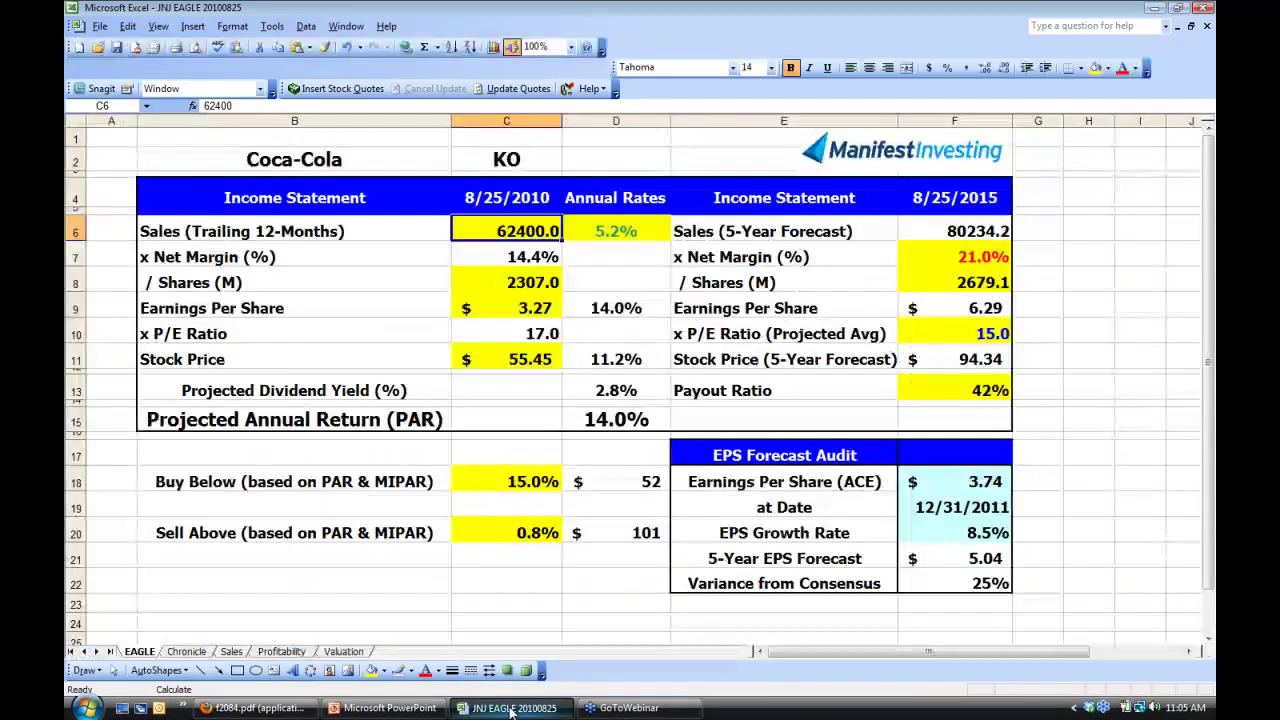
type("=")
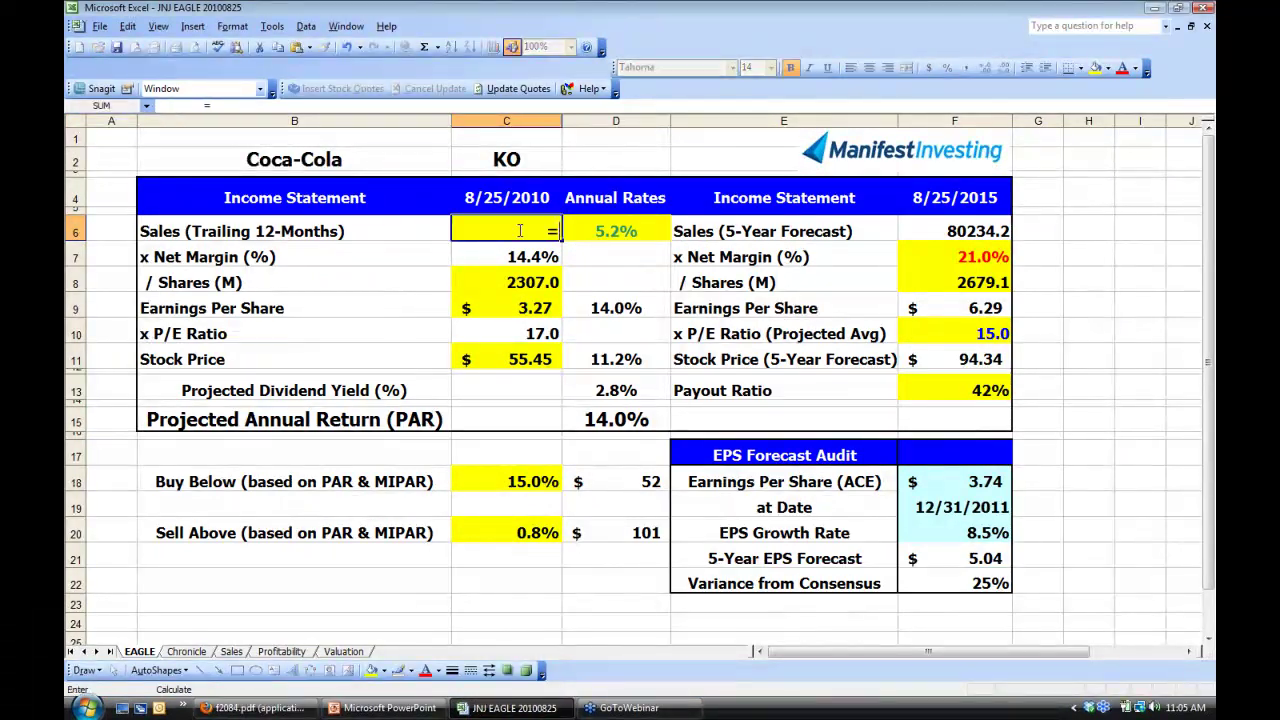
type("32375")
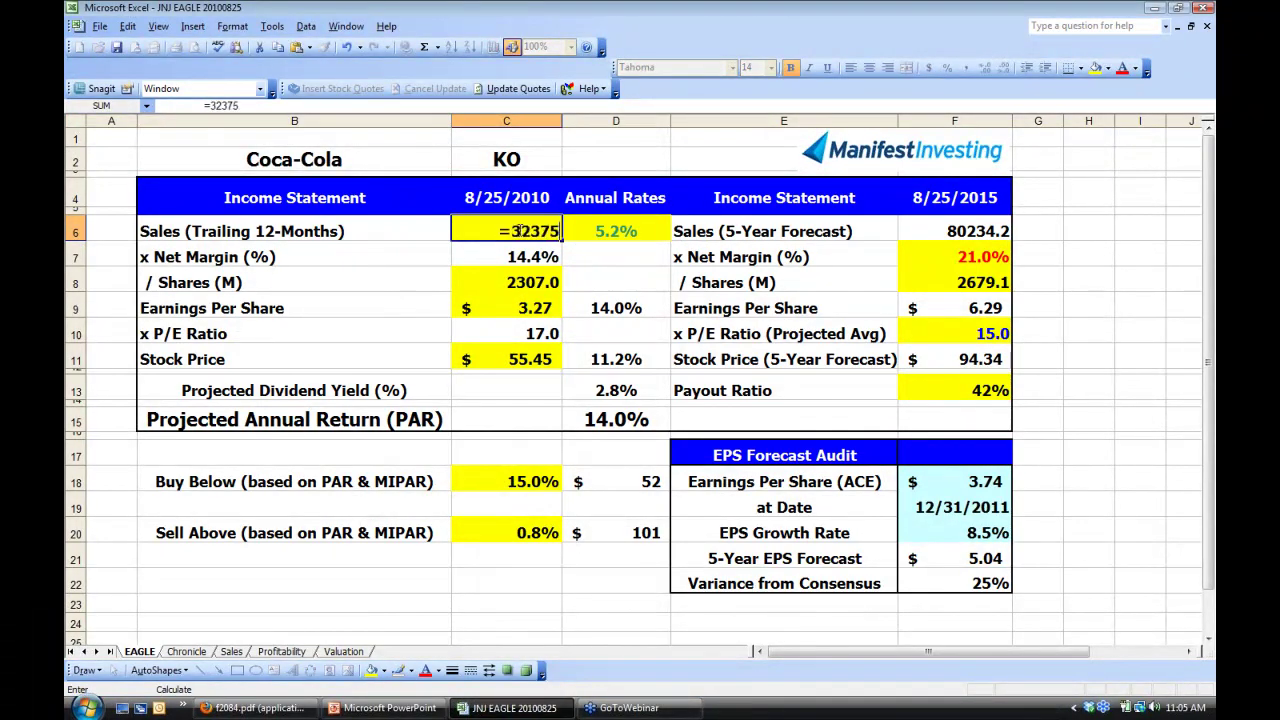
type("-206")
key("Return")
key("Up")
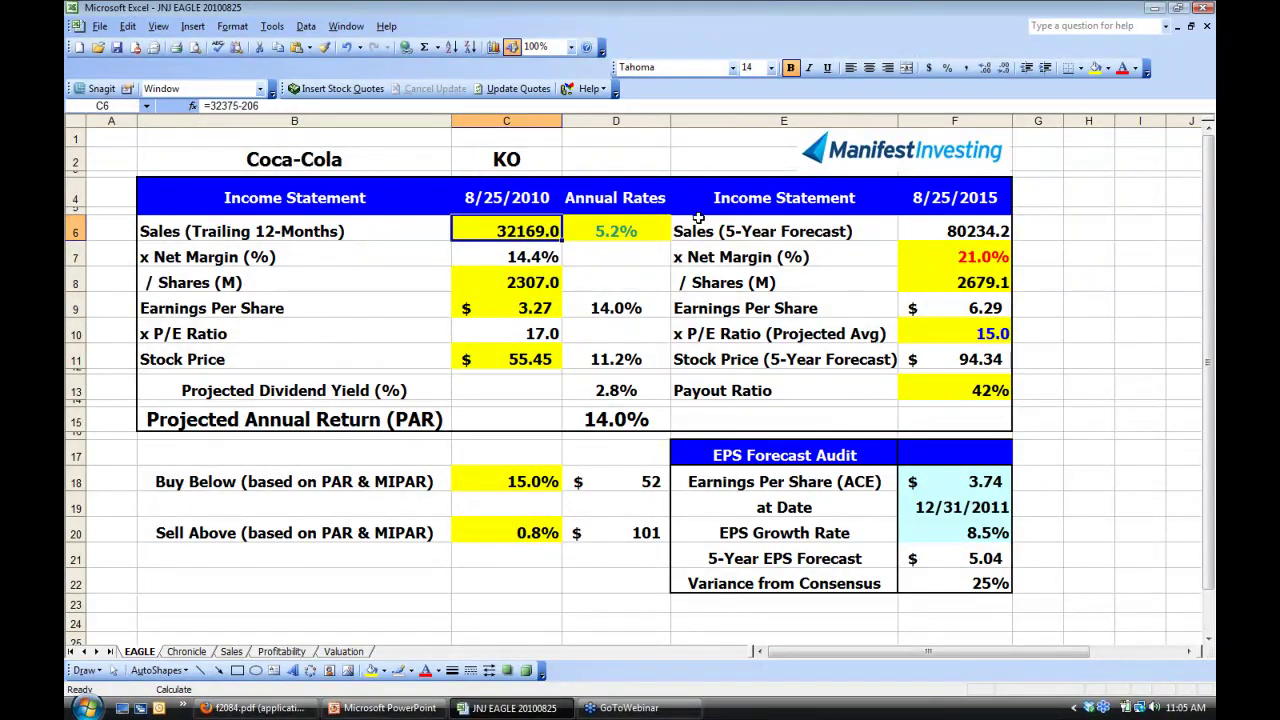
left_click(1003, 67)
left_click(625, 253)
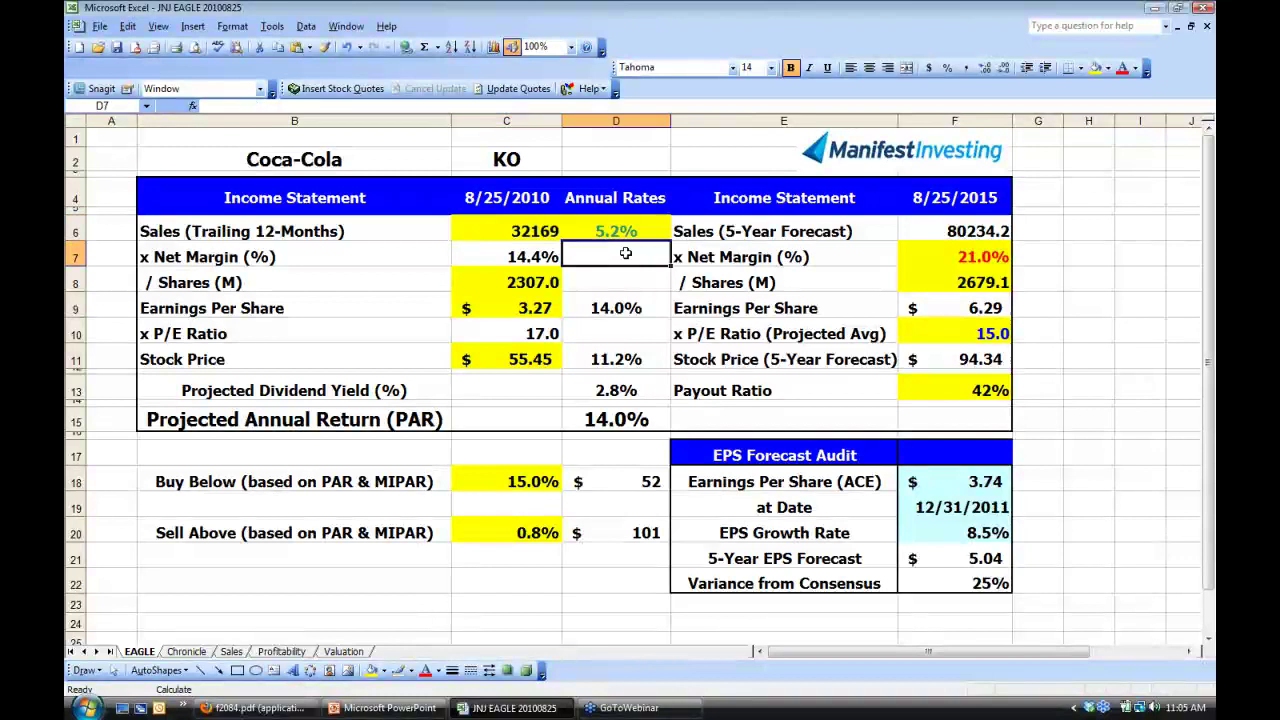
left_click(517, 229)
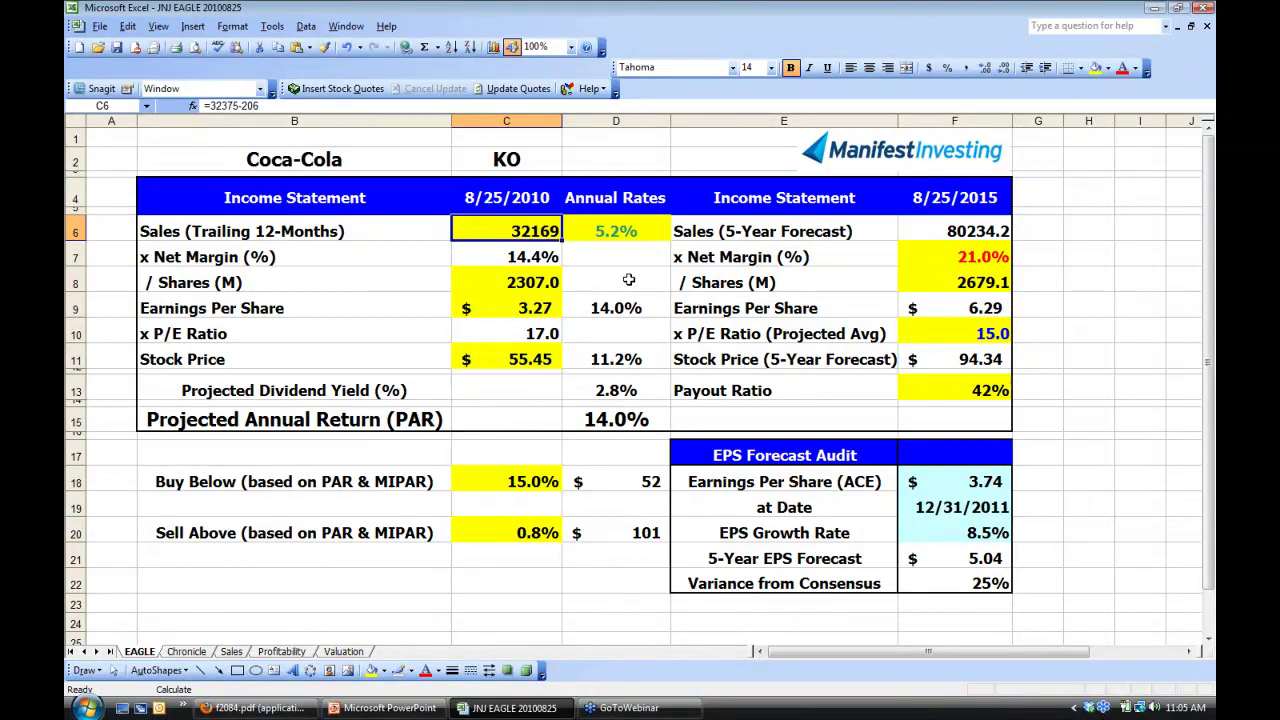
Recalculate the worksheet and check the current Net Margin formula and the trailing Sales entry.
key("F9")
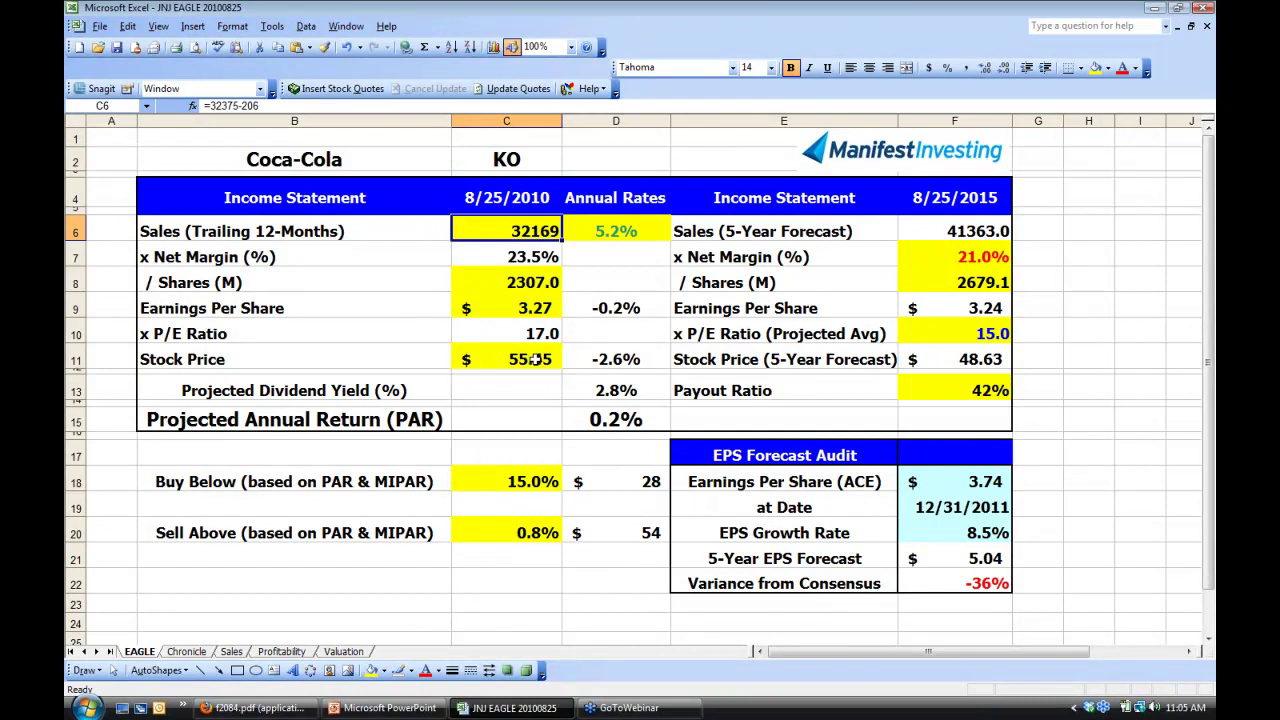
left_click(507, 257)
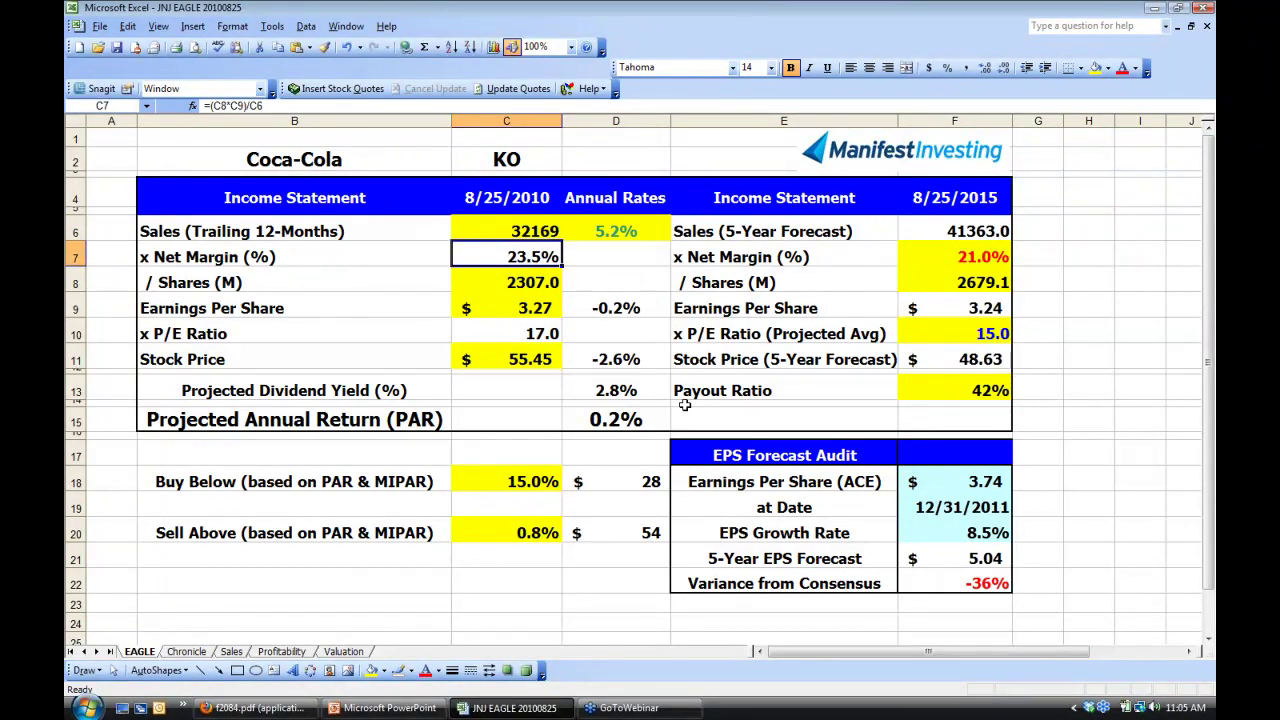
left_click(527, 231)
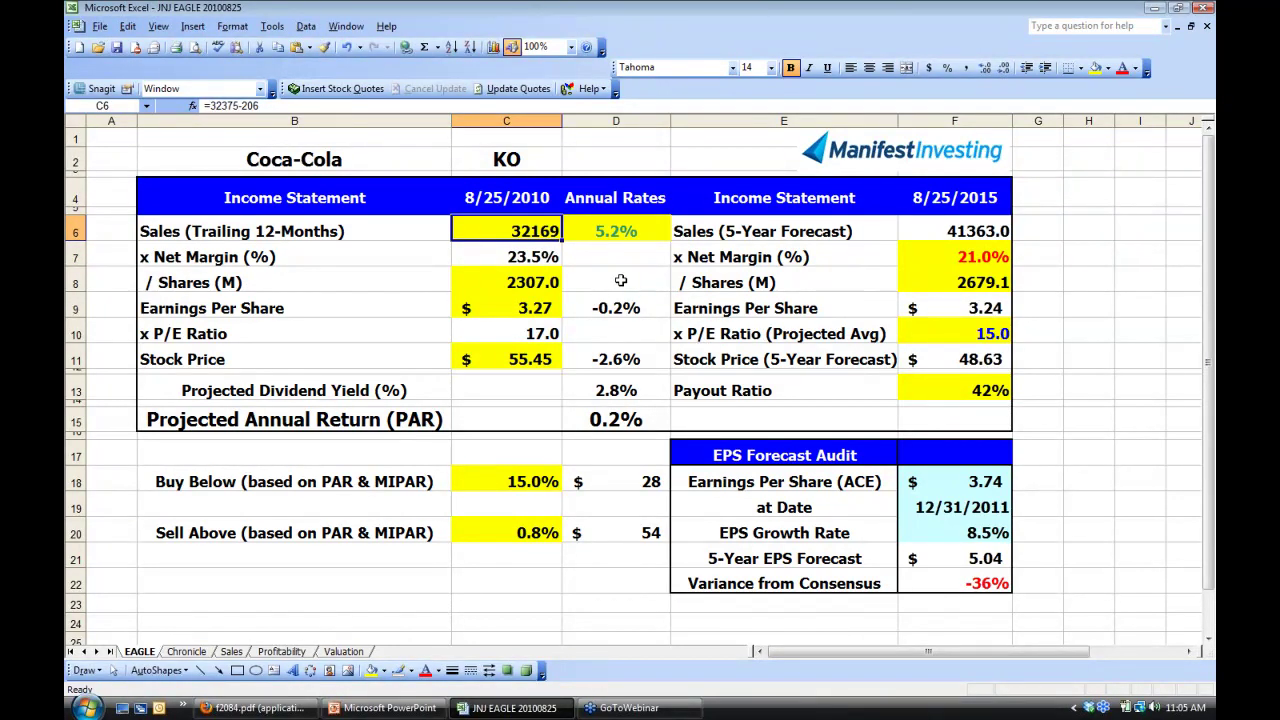
Select the Sales annual rate cell, then examine the estimated '13-'15 Sales growth under Annual Rates in the Value Line report in Firefox.
left_click(617, 236)
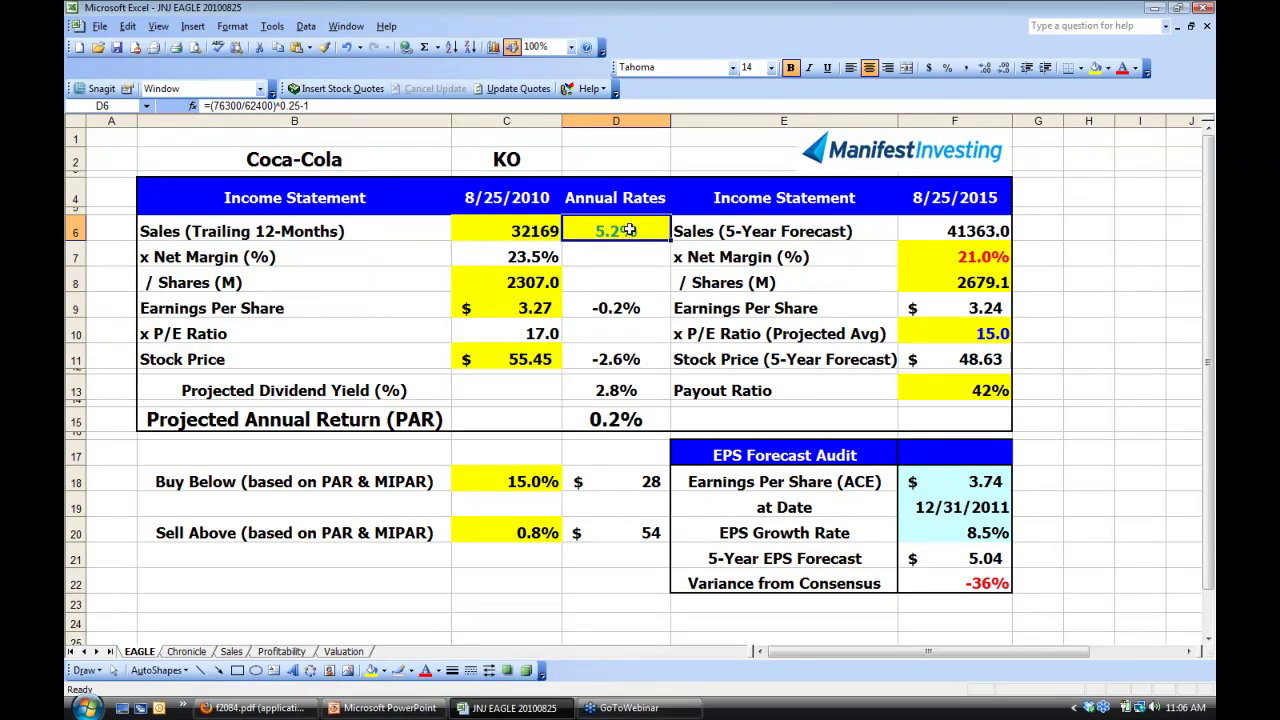
left_click(268, 712)
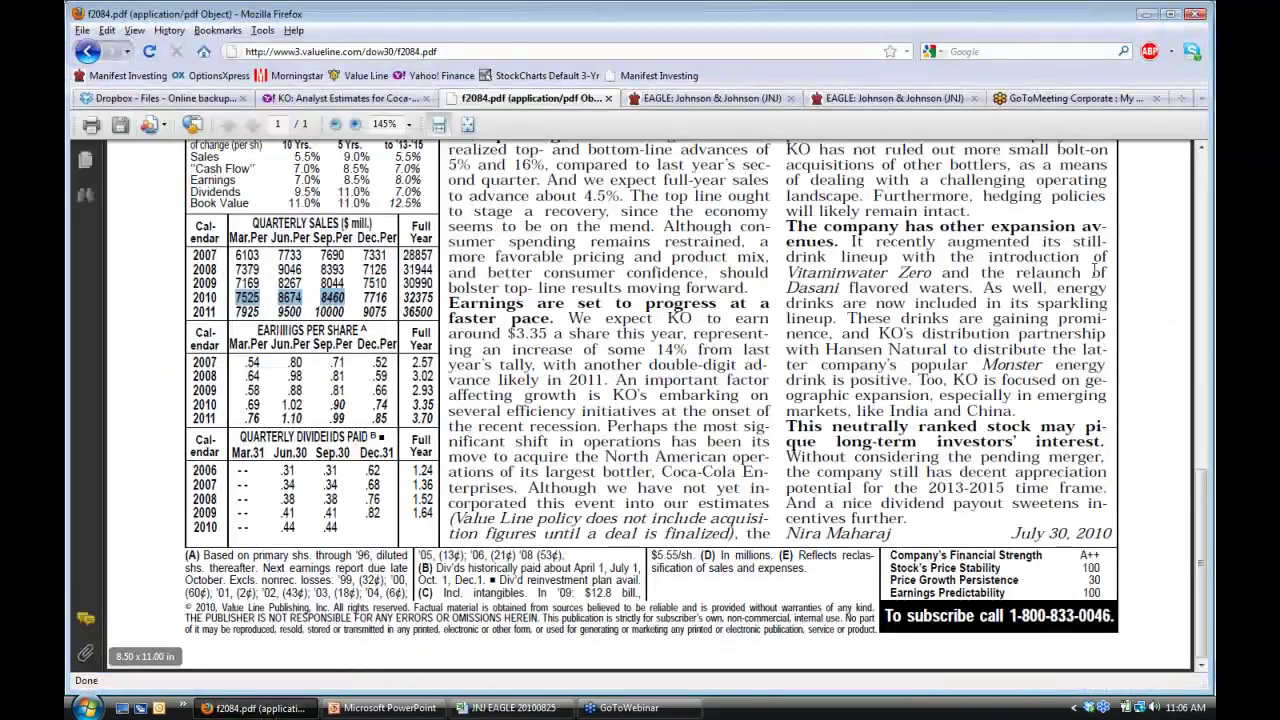
scroll(1205, 172, "up", 10)
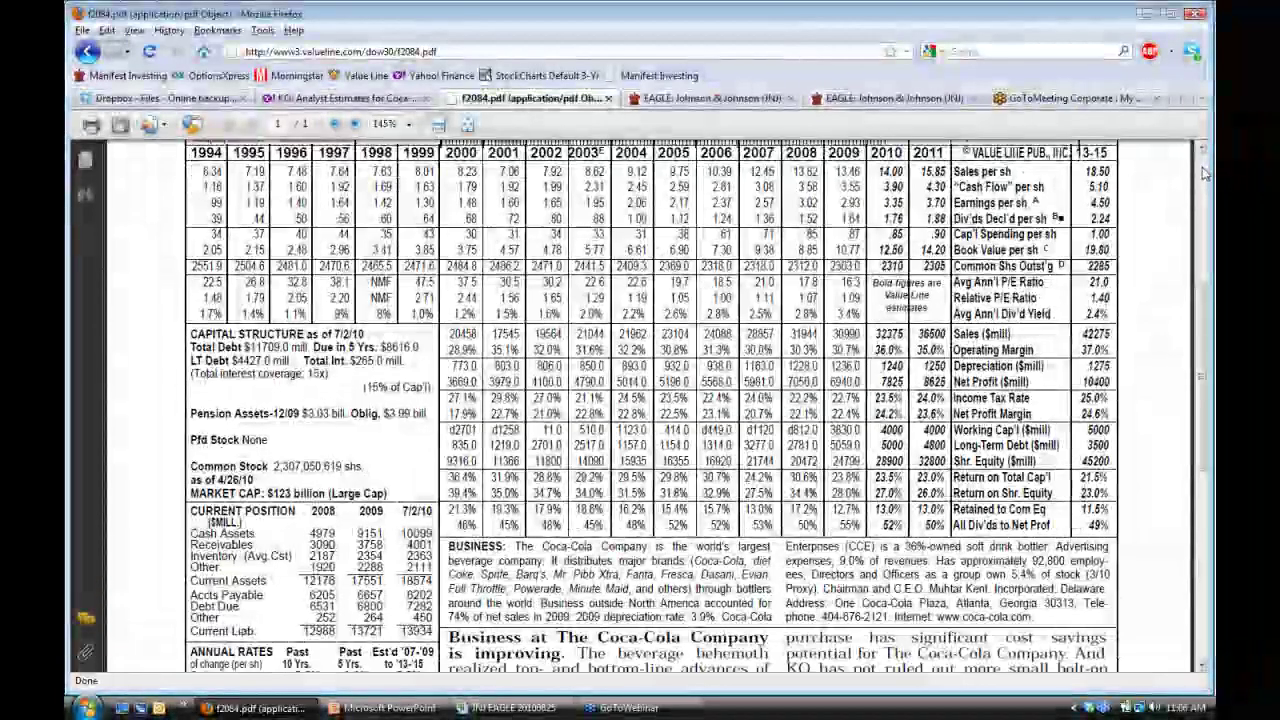
left_click(1203, 666)
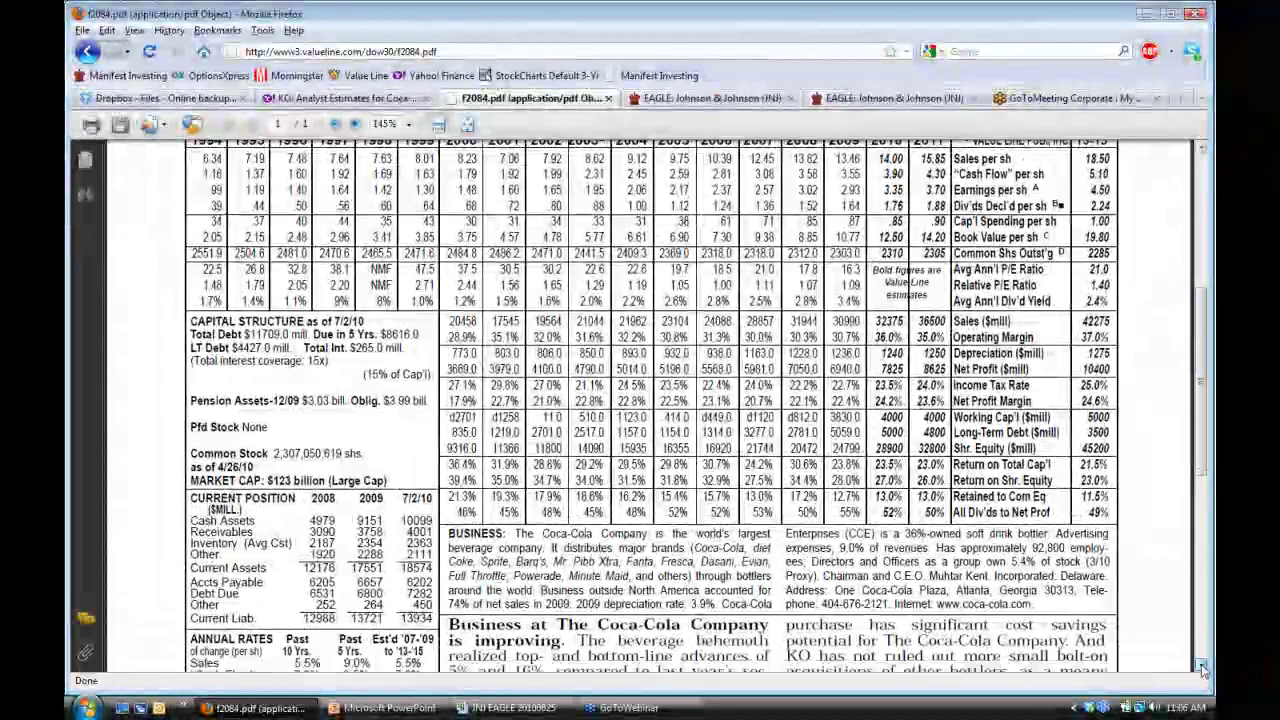
scroll(1203, 666, "down", 3)
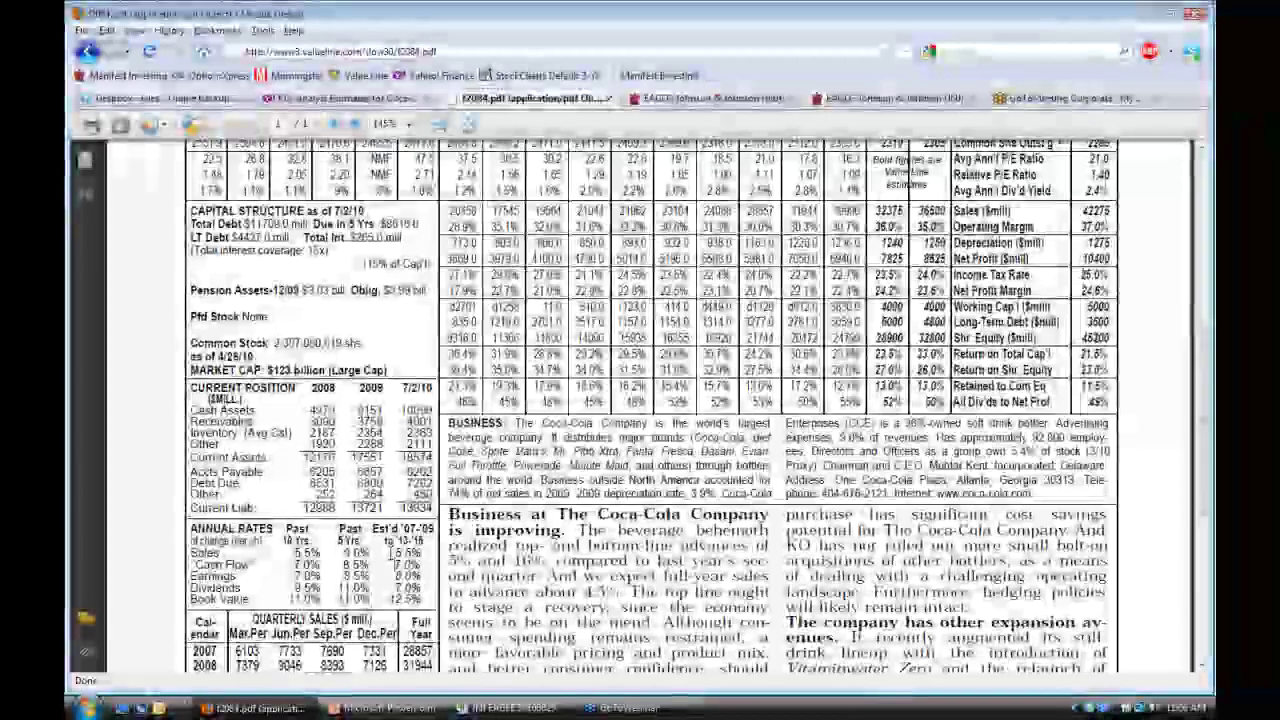
mouse_move(412, 552)
left_mouse_down()
mouse_move(368, 566)
mouse_move(388, 556)
left_mouse_up()
left_click(382, 548)
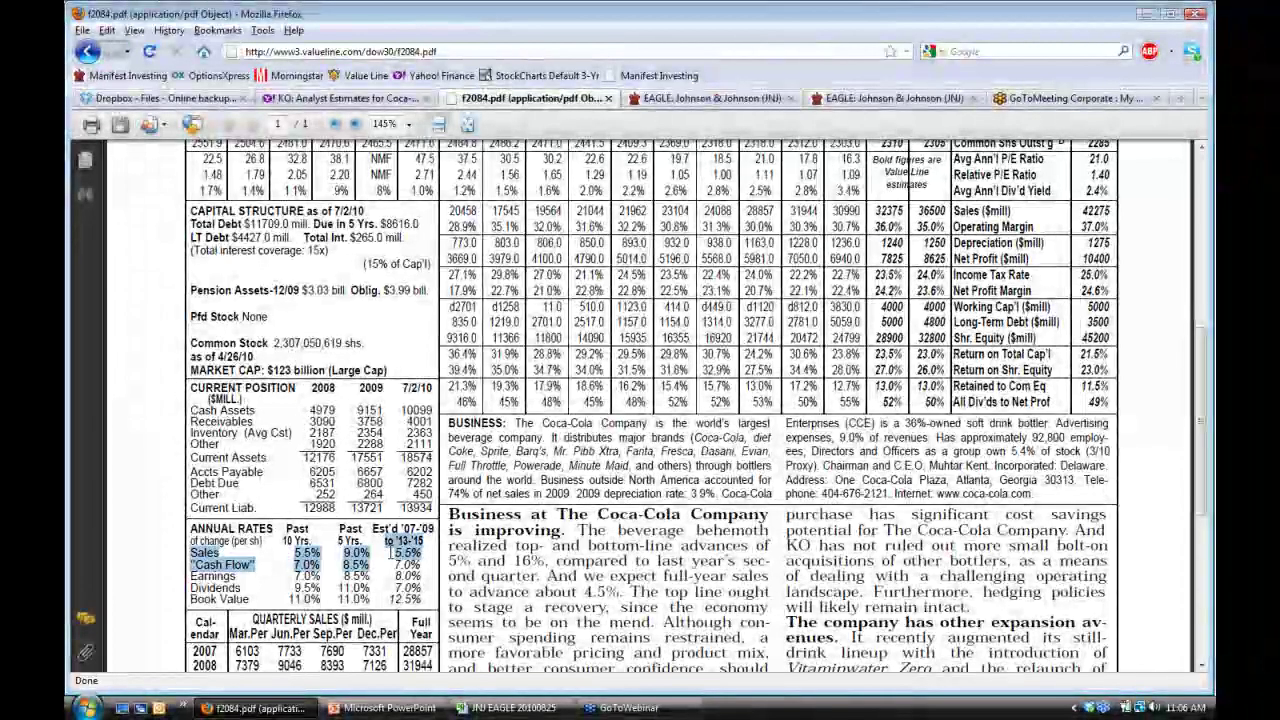
left_click(390, 548)
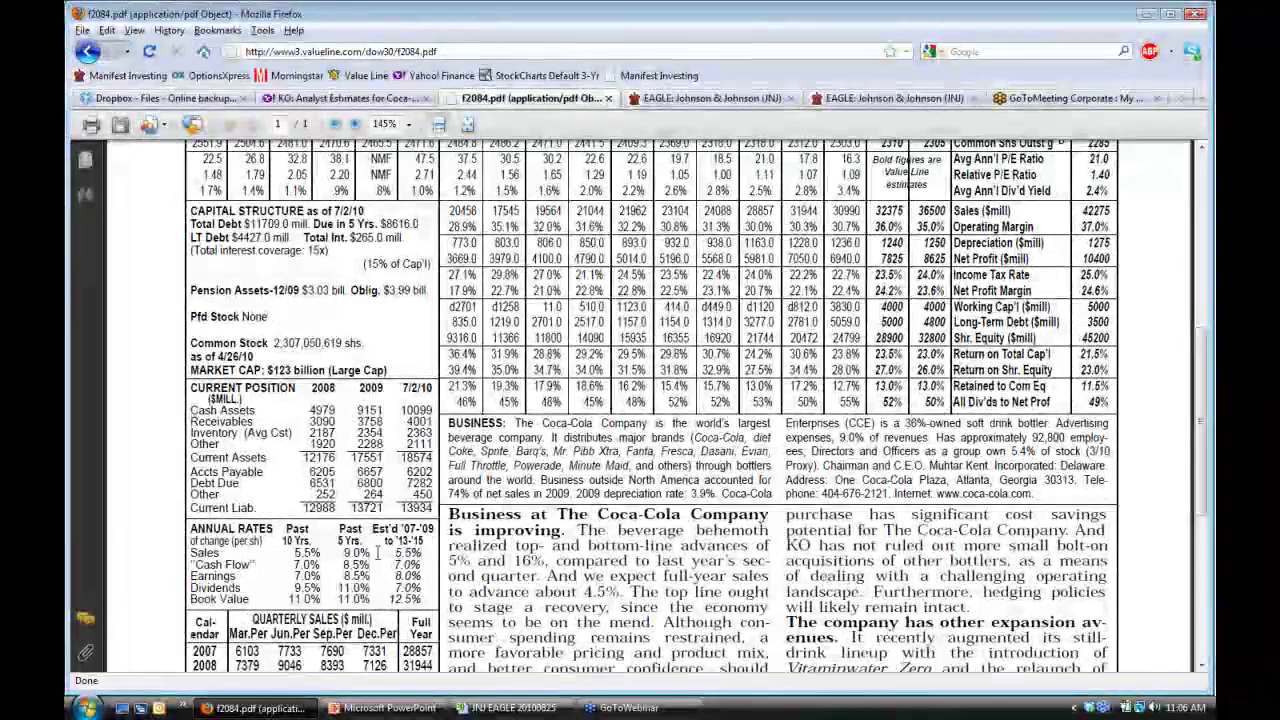
left_click_drag(416, 556, 421, 560)
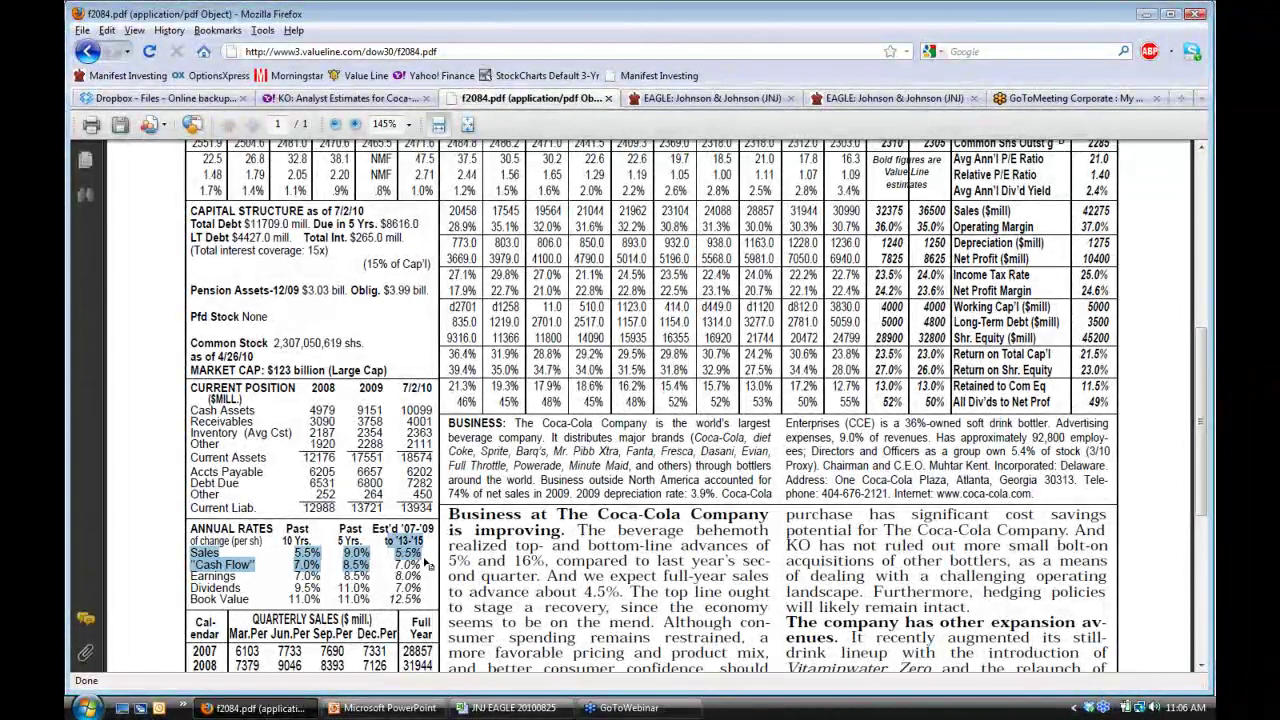
left_click(423, 555)
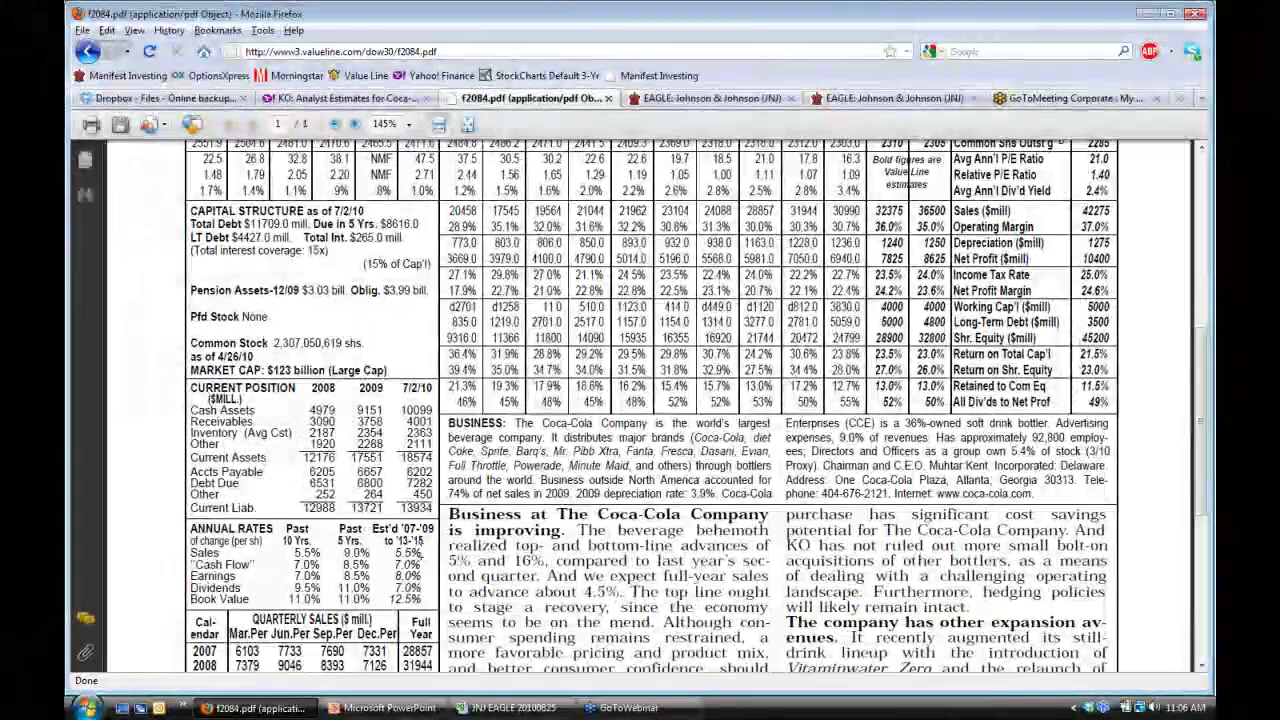
left_click_drag(423, 555, 395, 553)
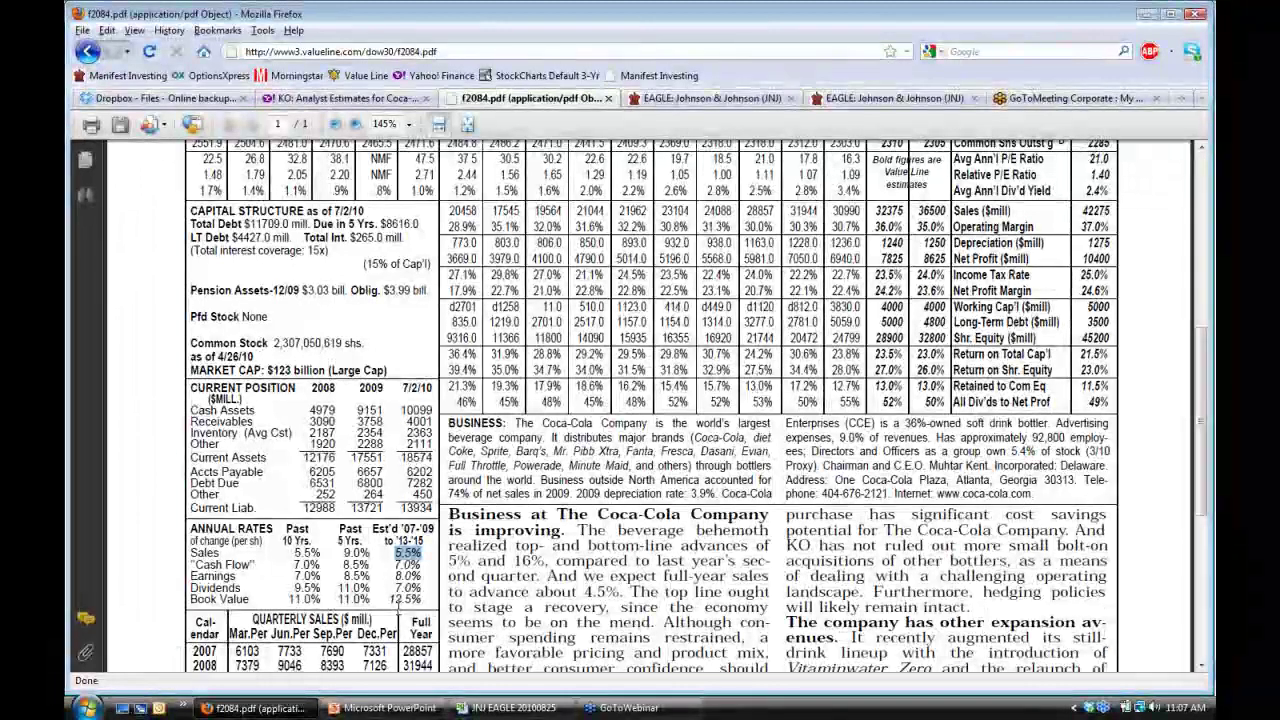
Examine the 2010 and projected 13-15 Sales ($mill) figures in the Value Line report's statistics table.
left_click(1203, 178)
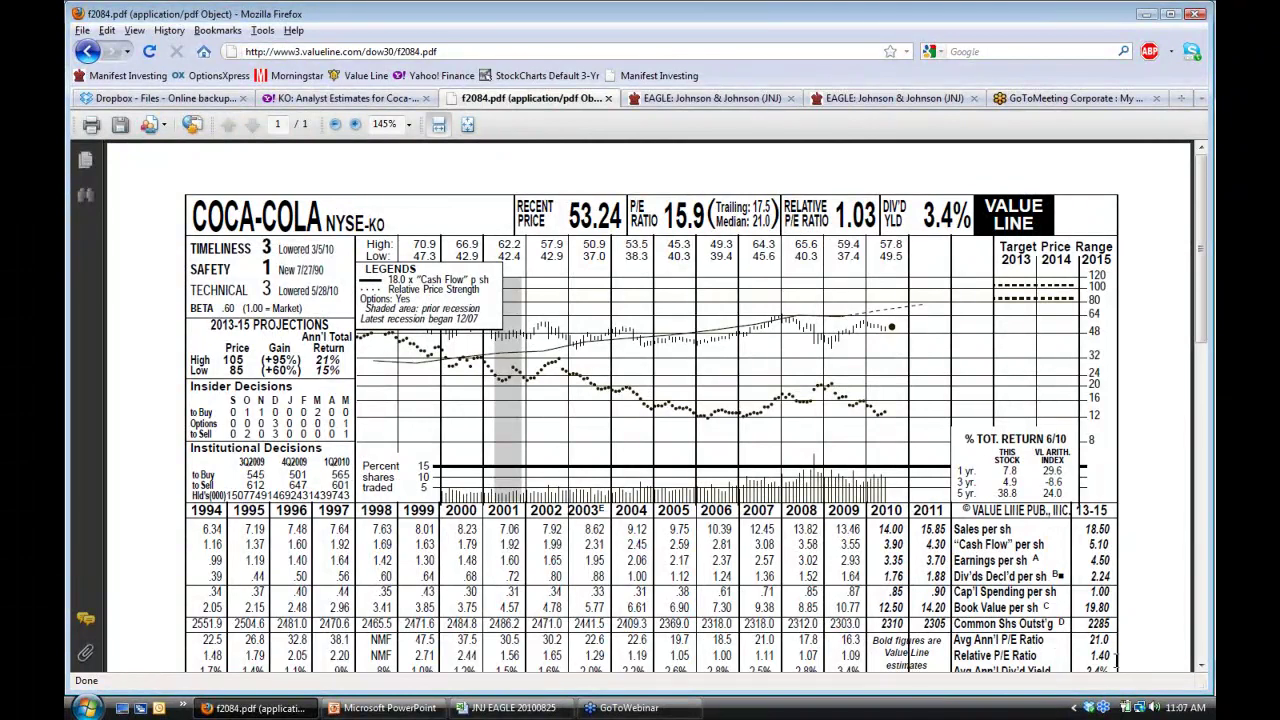
left_click(1202, 665)
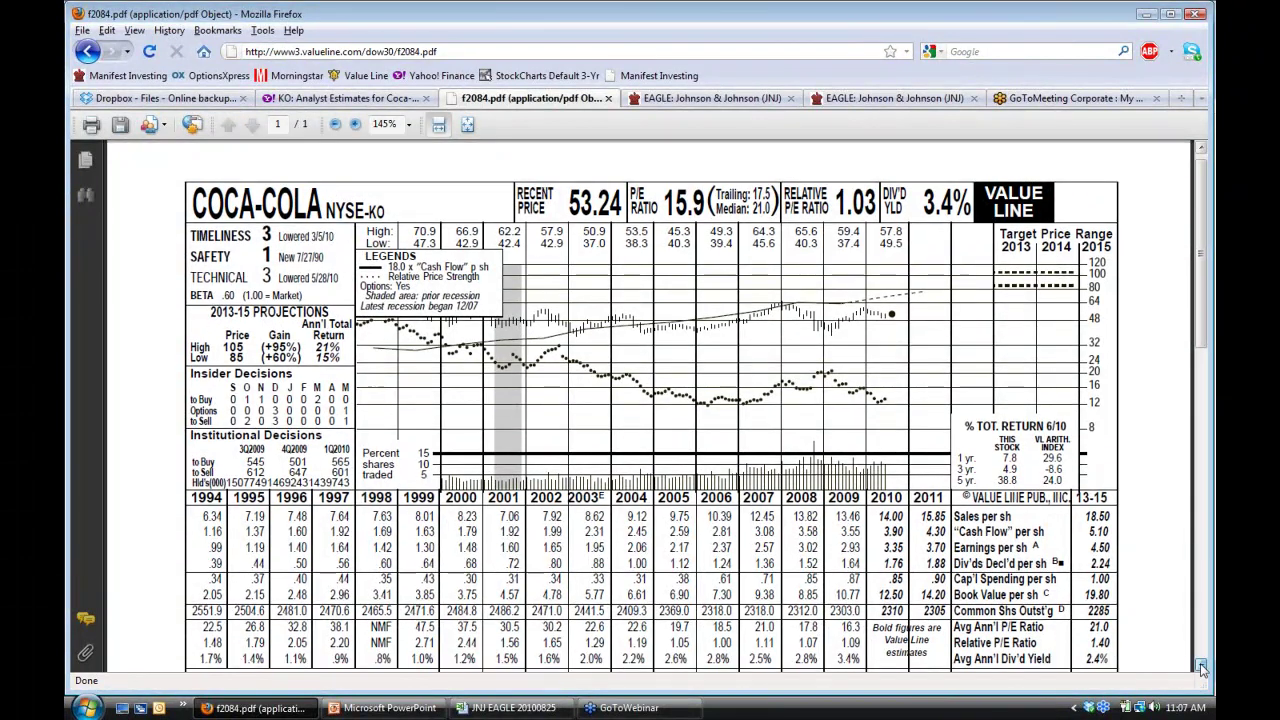
scroll(1202, 665, "down", 1)
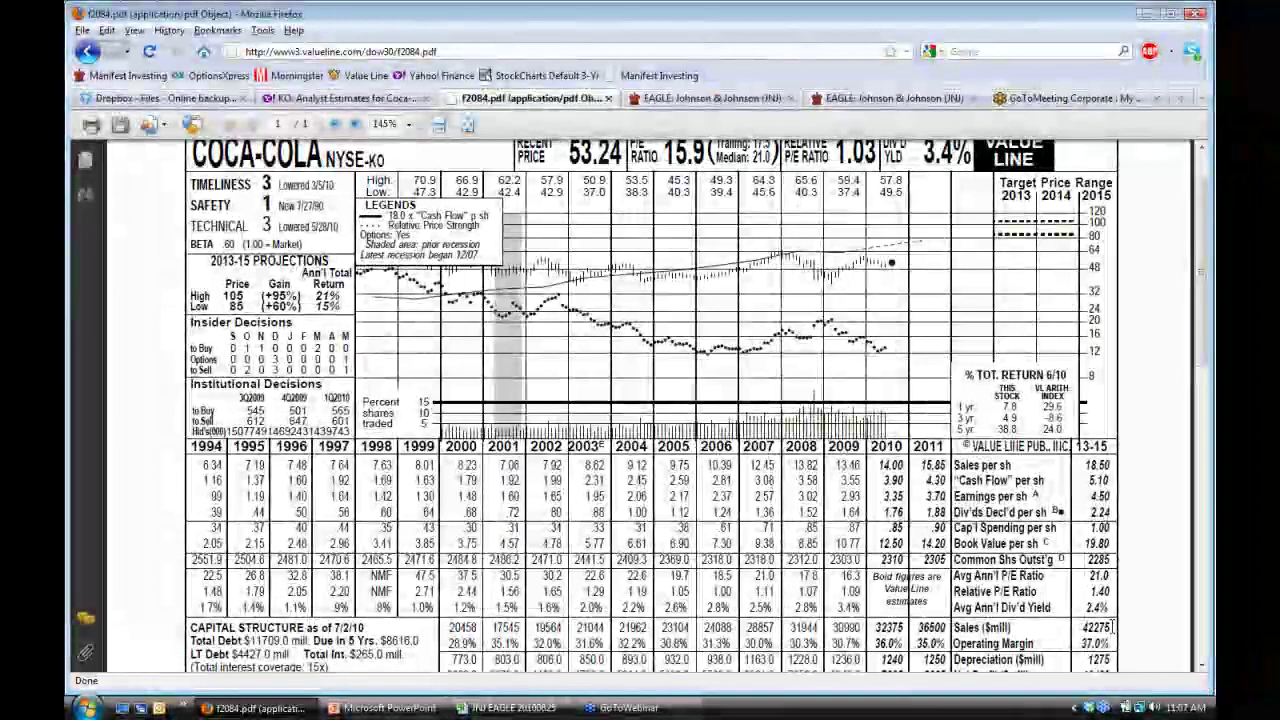
left_click_drag(1112, 627, 1068, 625)
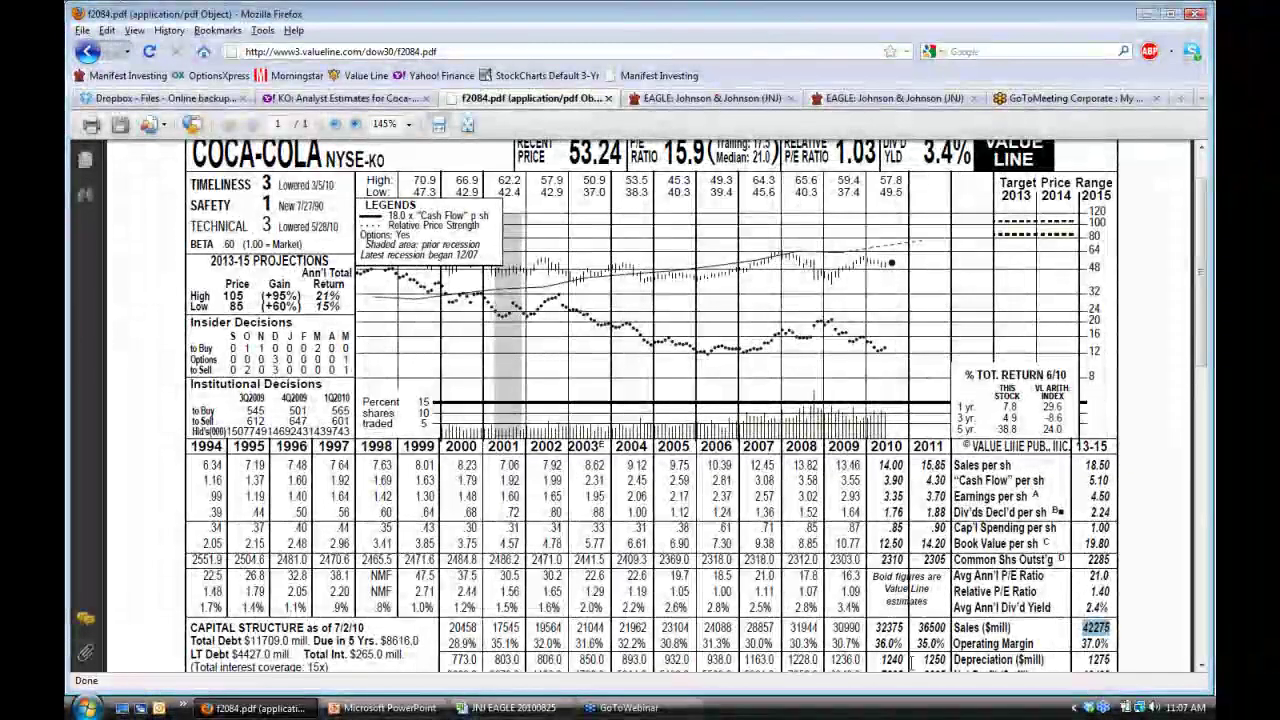
left_click(905, 627)
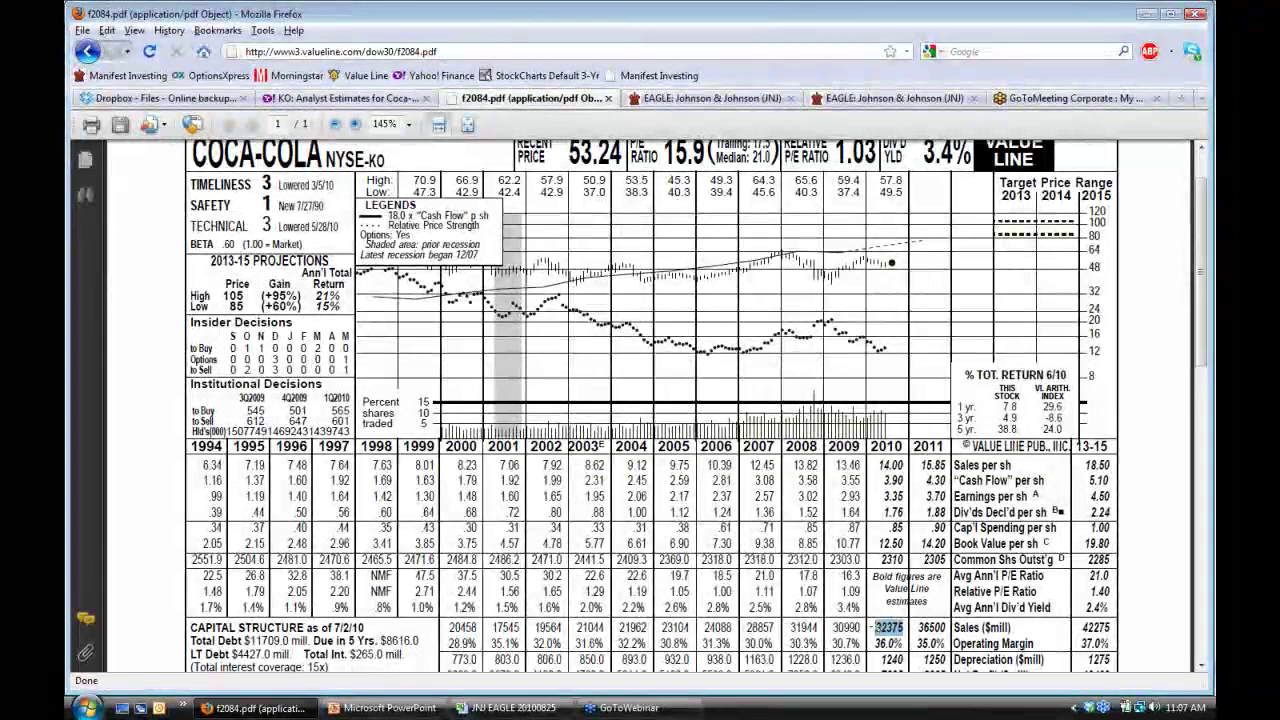
left_click(1108, 625)
left_click_drag(1108, 625, 1071, 626)
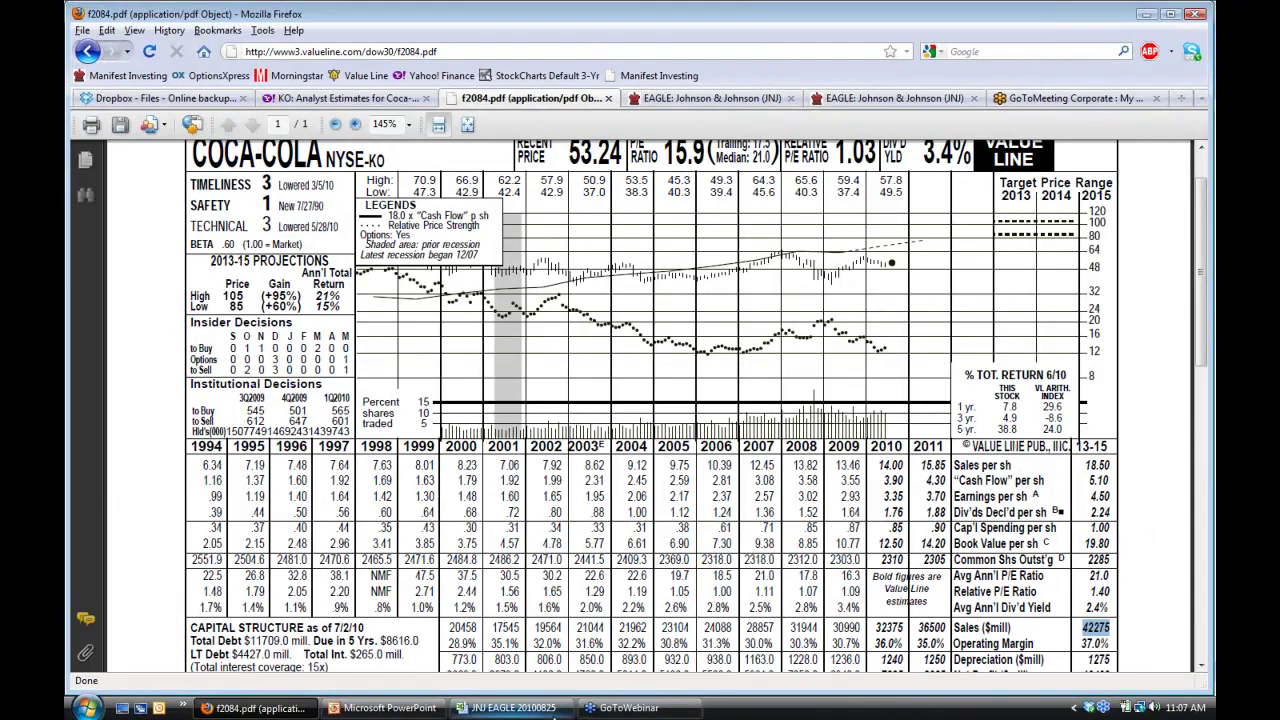
Return to Excel and set the Sales annual rate to =(42275/32375)^.25-1.
left_click(514, 707)
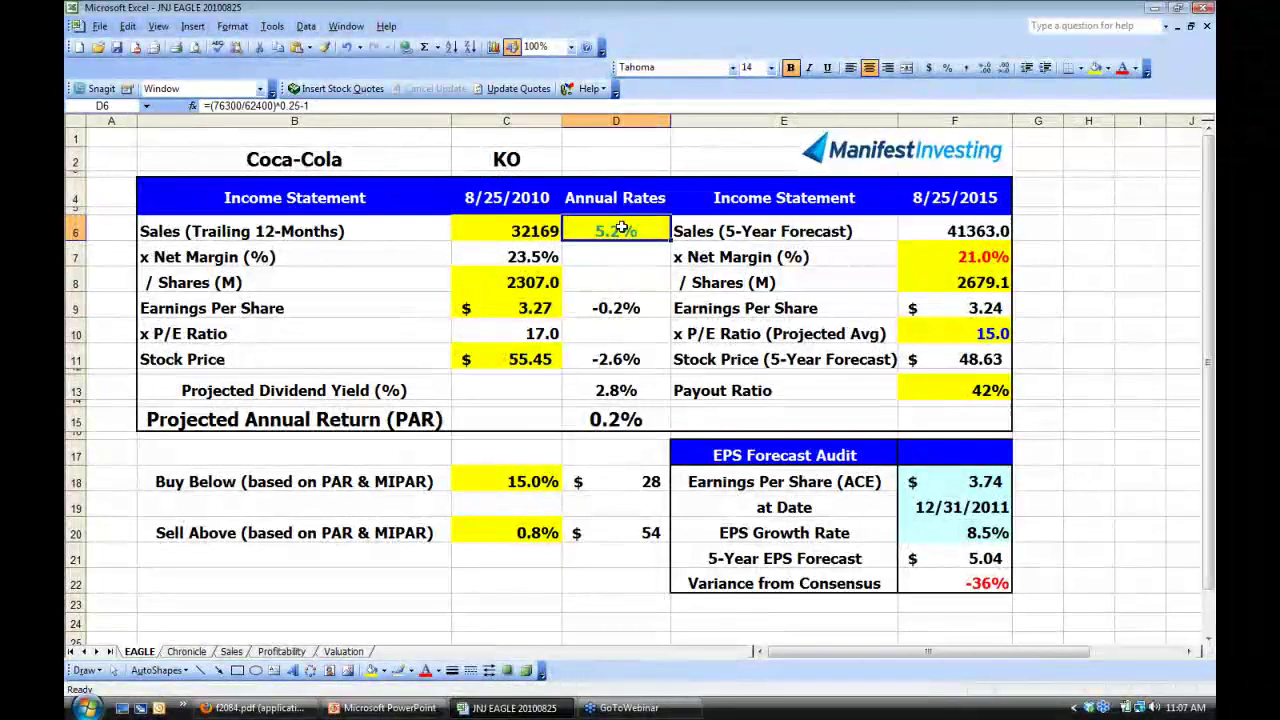
type("=")
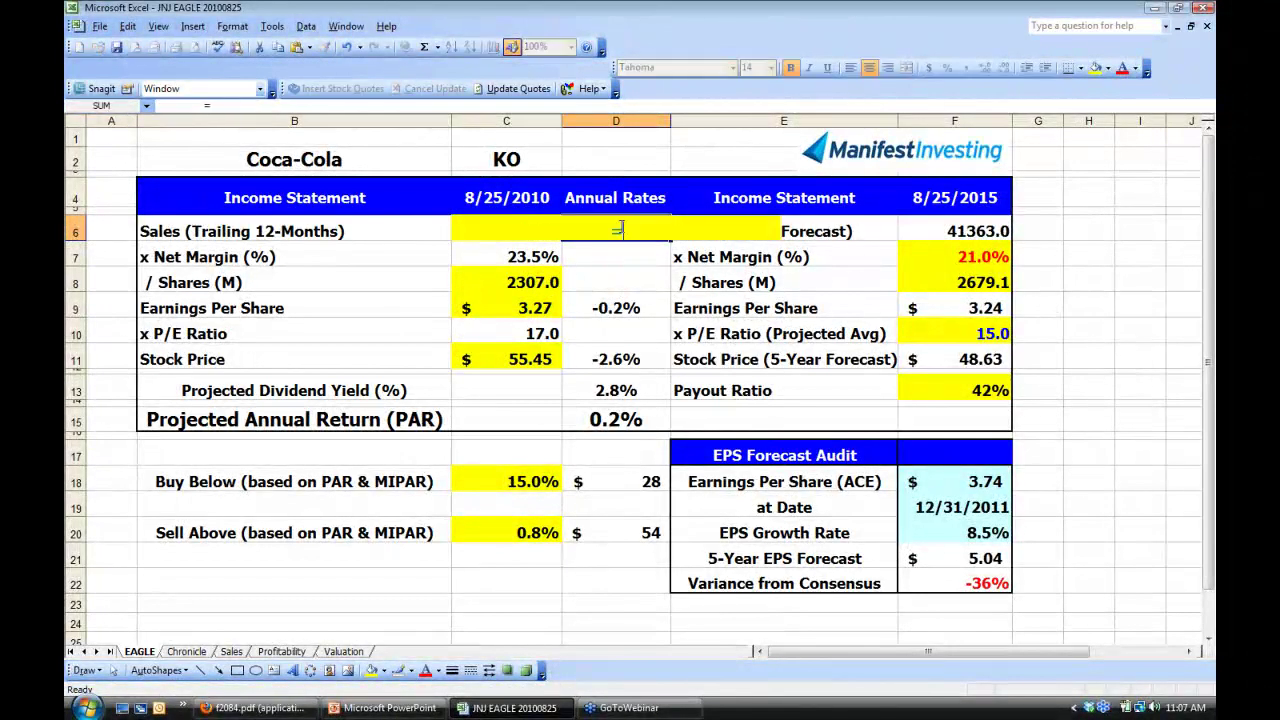
type("(")
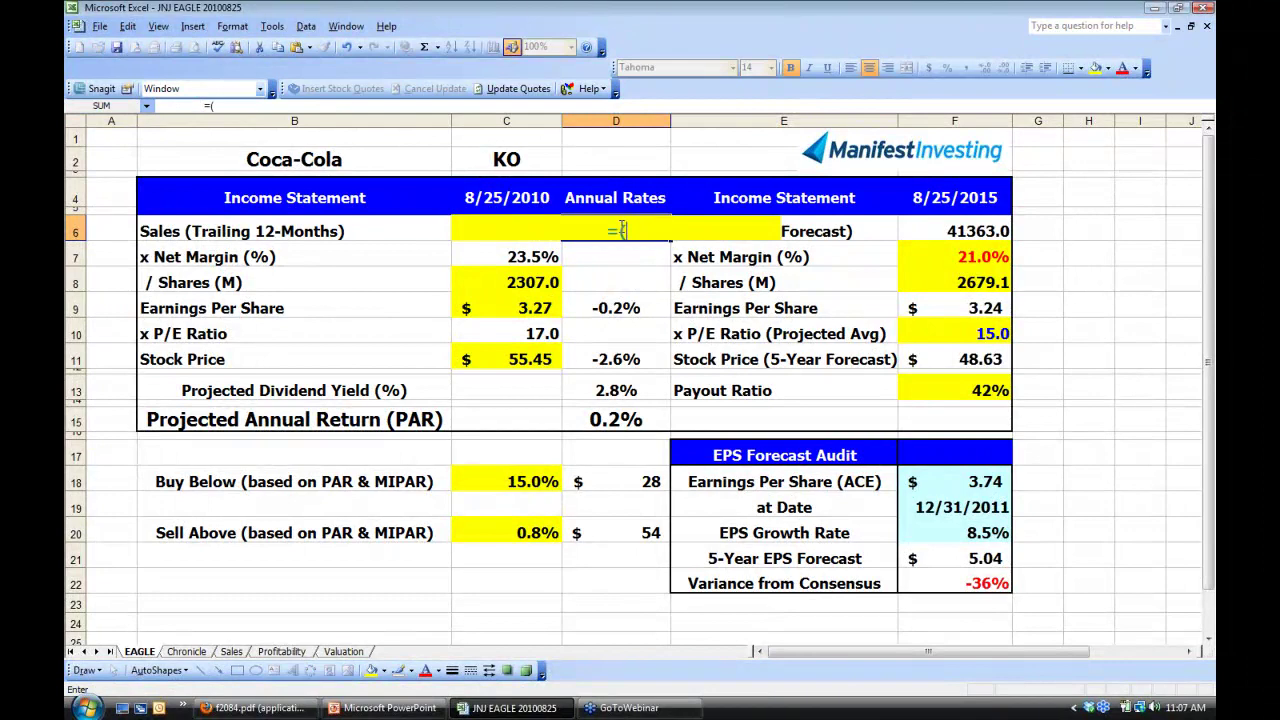
type("42275/")
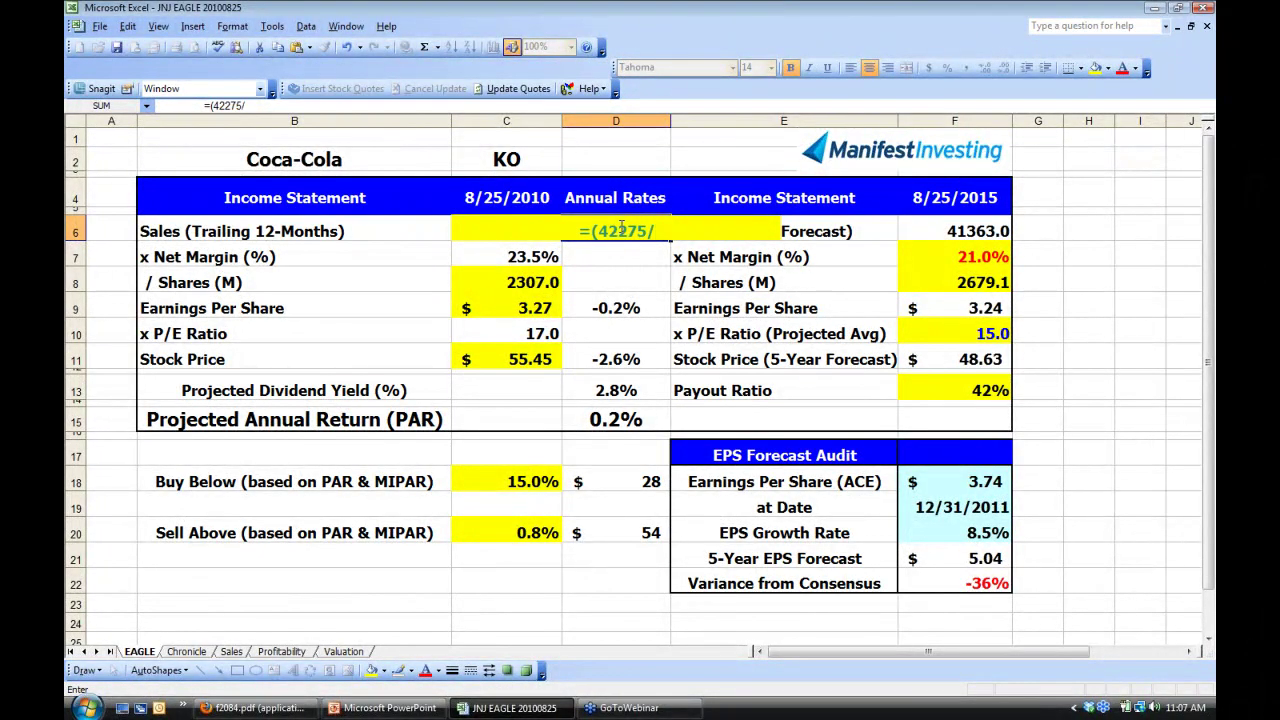
type("32375")
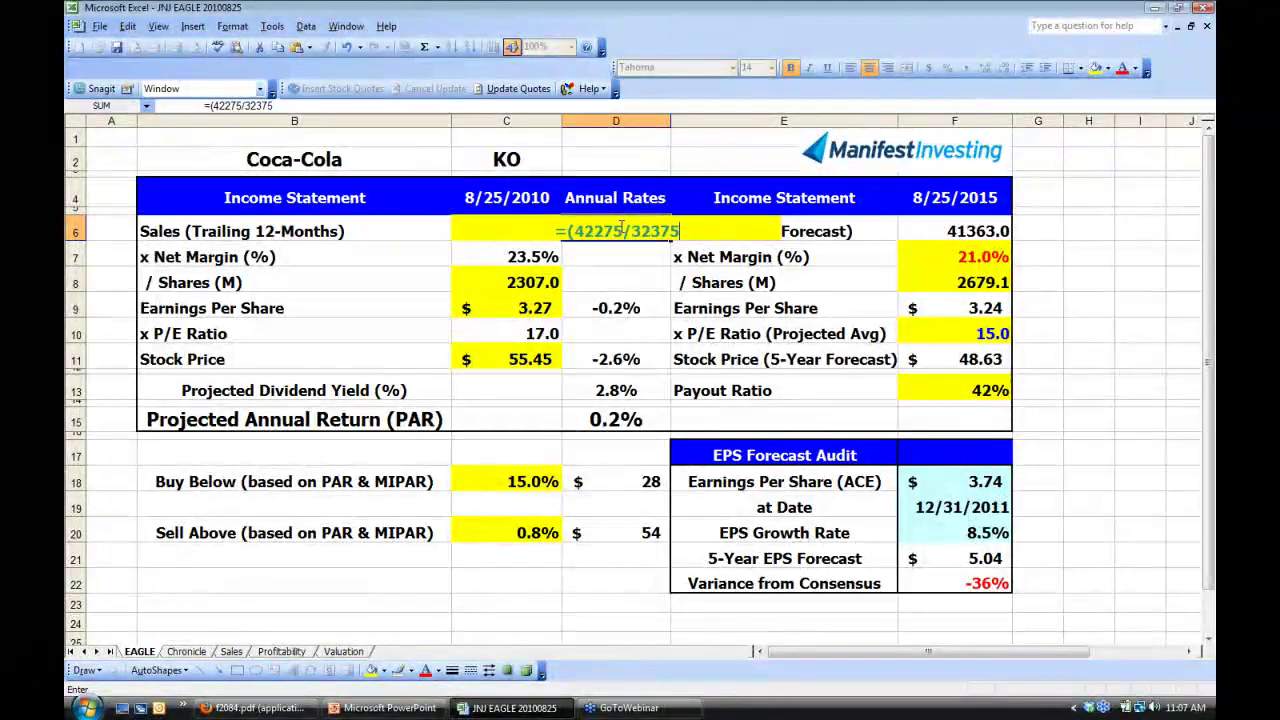
type(")")
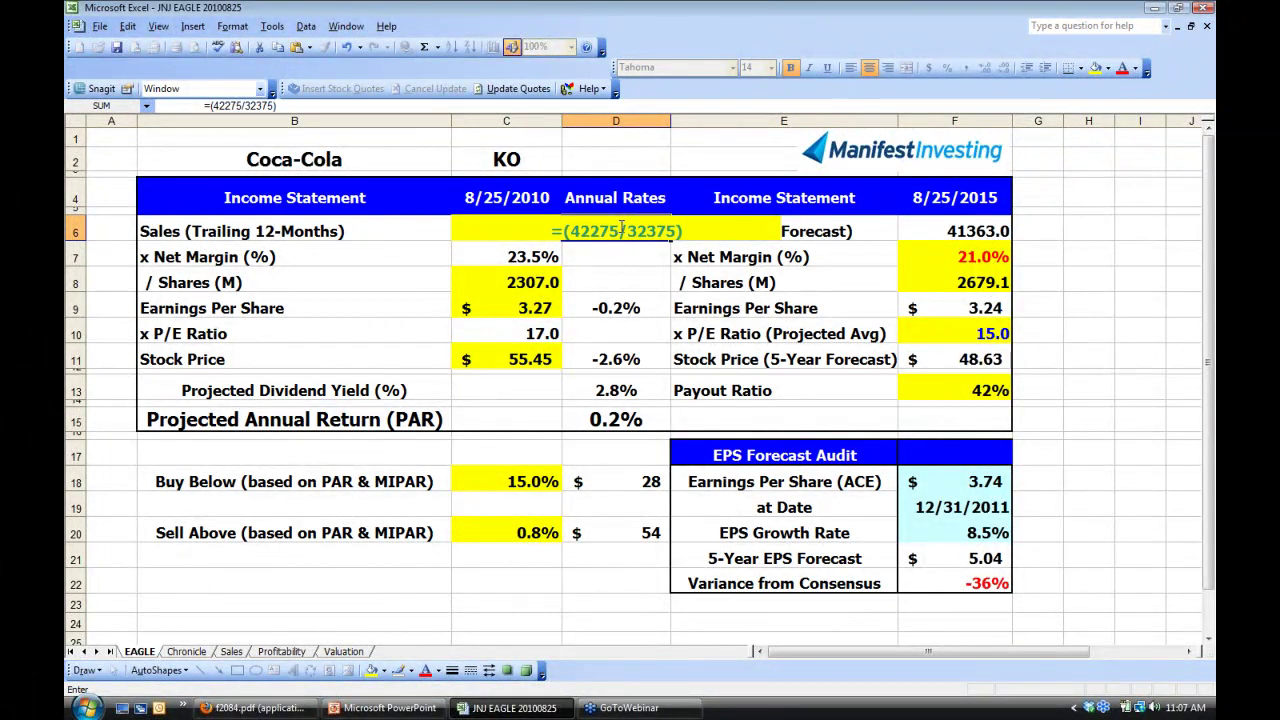
type("^.25")
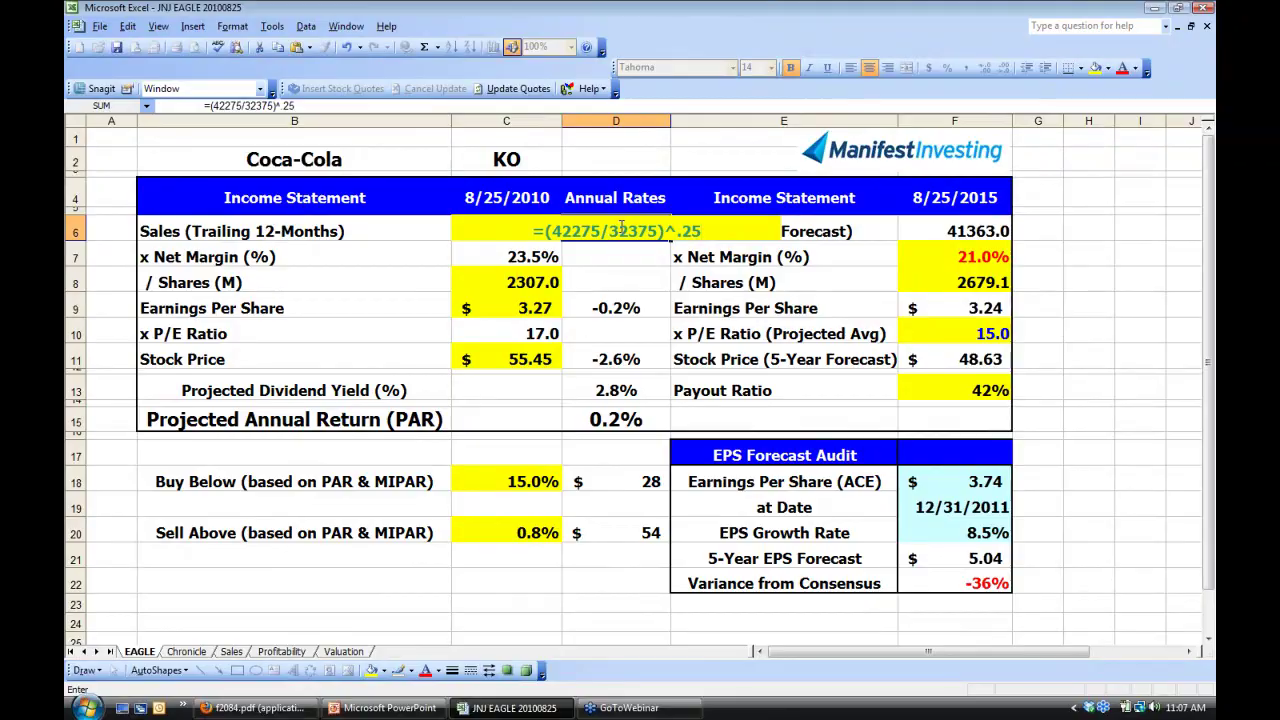
type("-1")
key("Return")
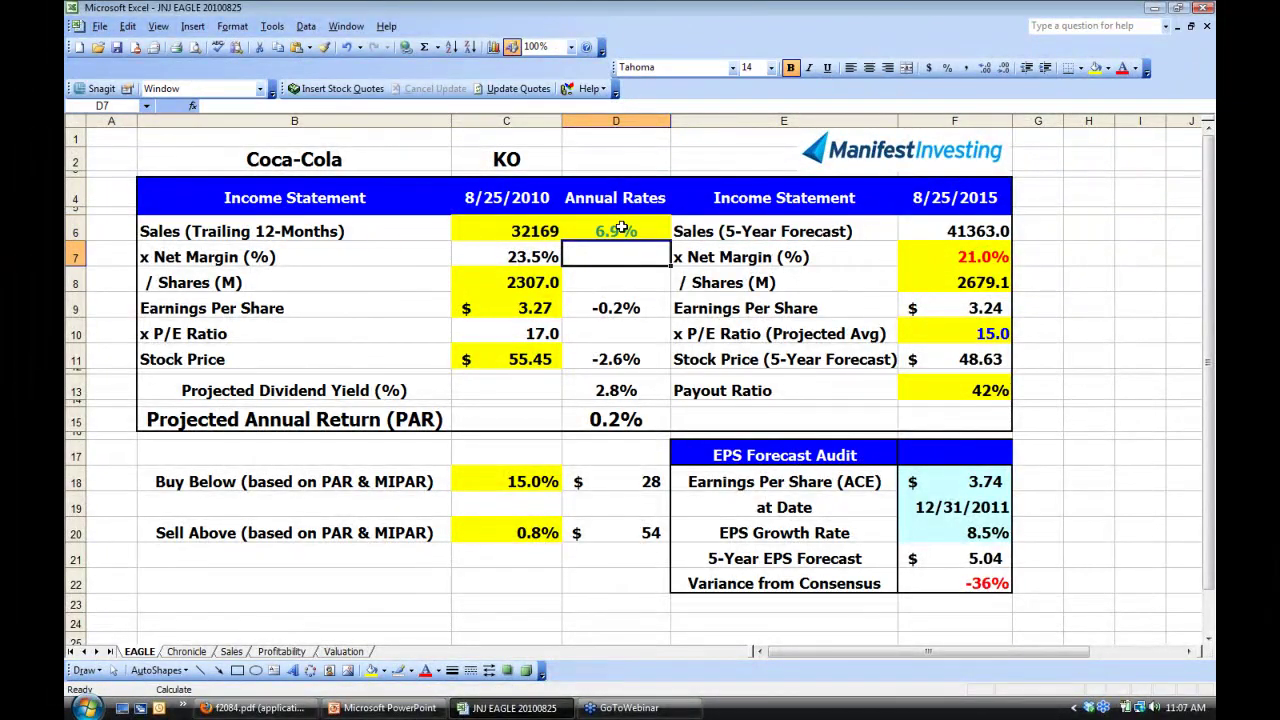
left_click(622, 228)
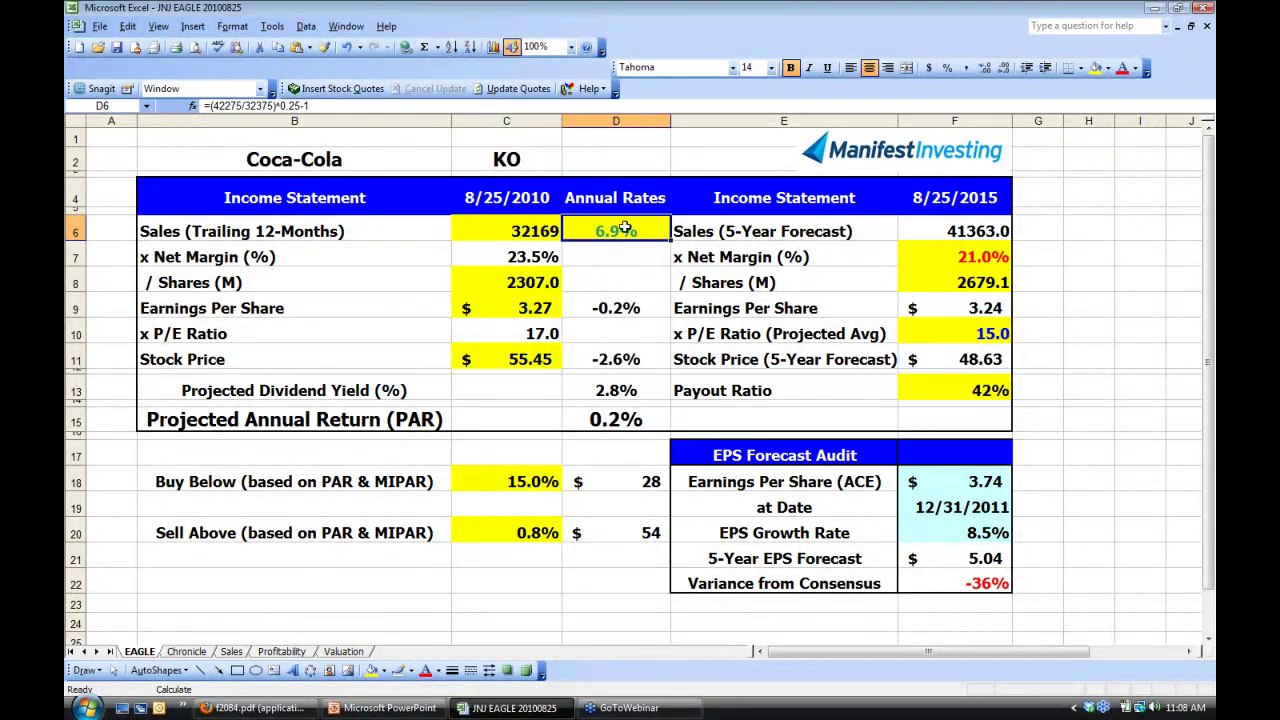
Recalculate the worksheet and display the 5-year Sales forecast without decimals.
left_click(628, 162)
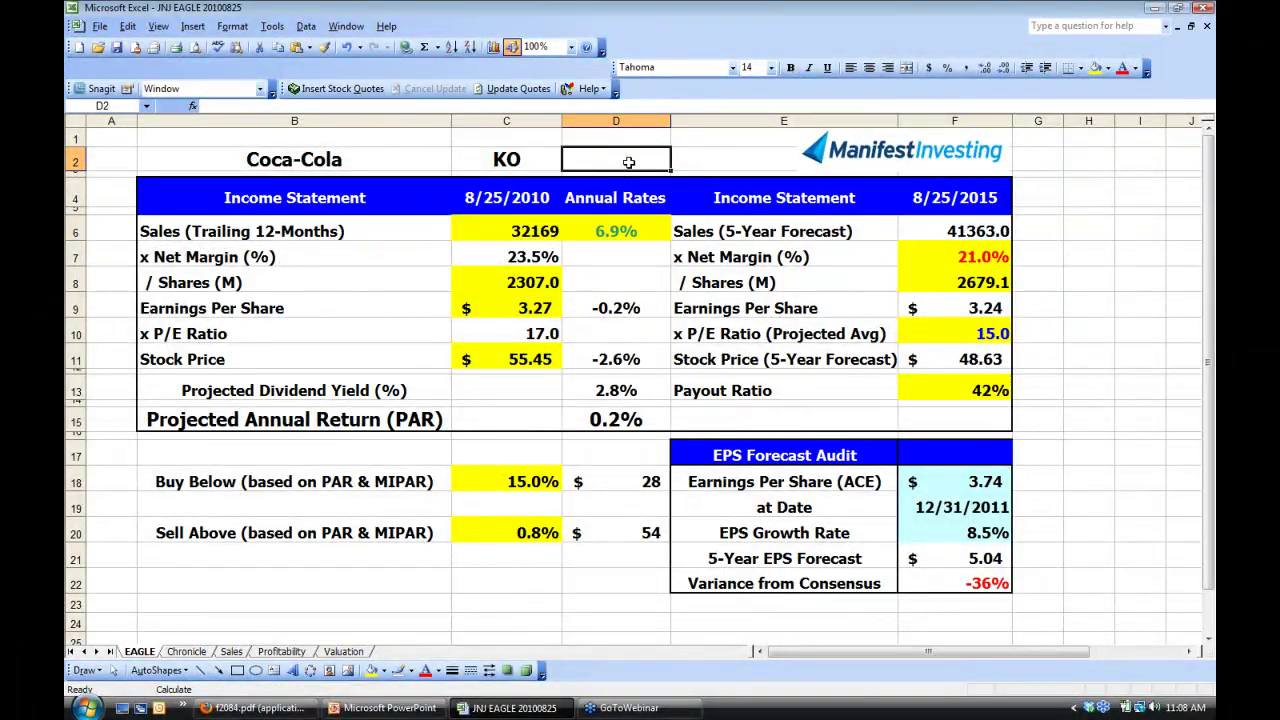
key("F9")
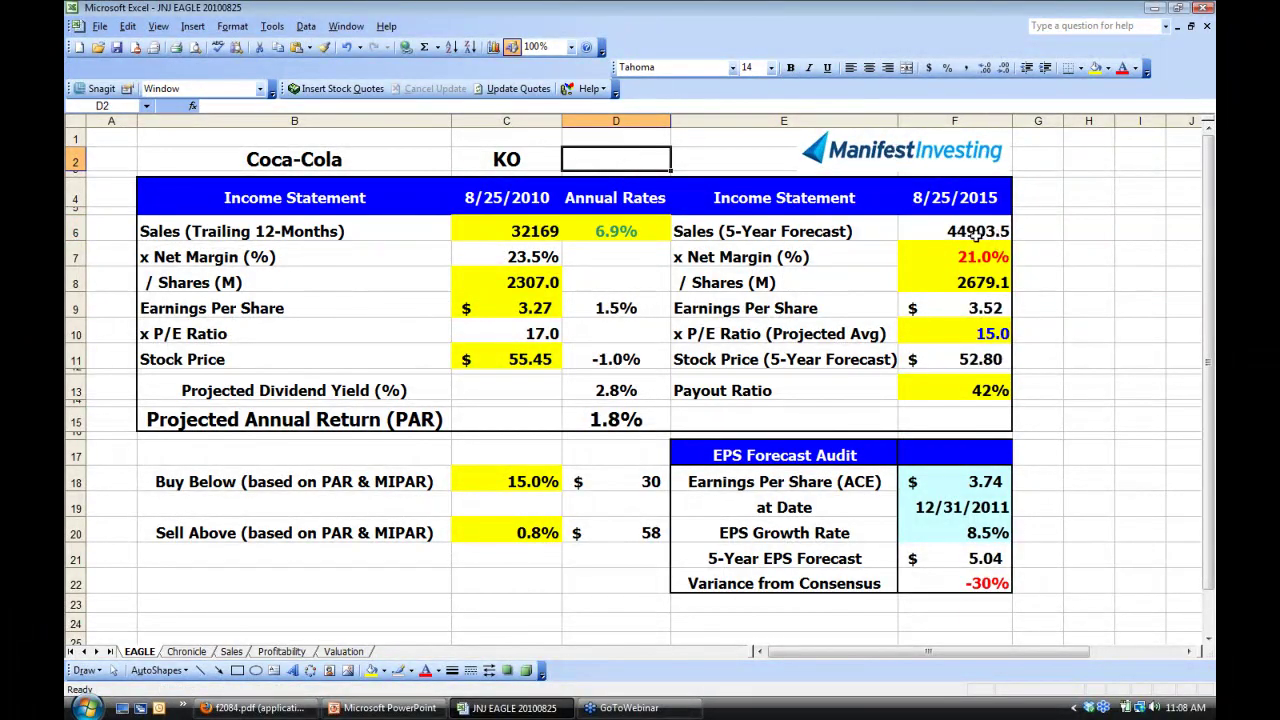
left_click(975, 231)
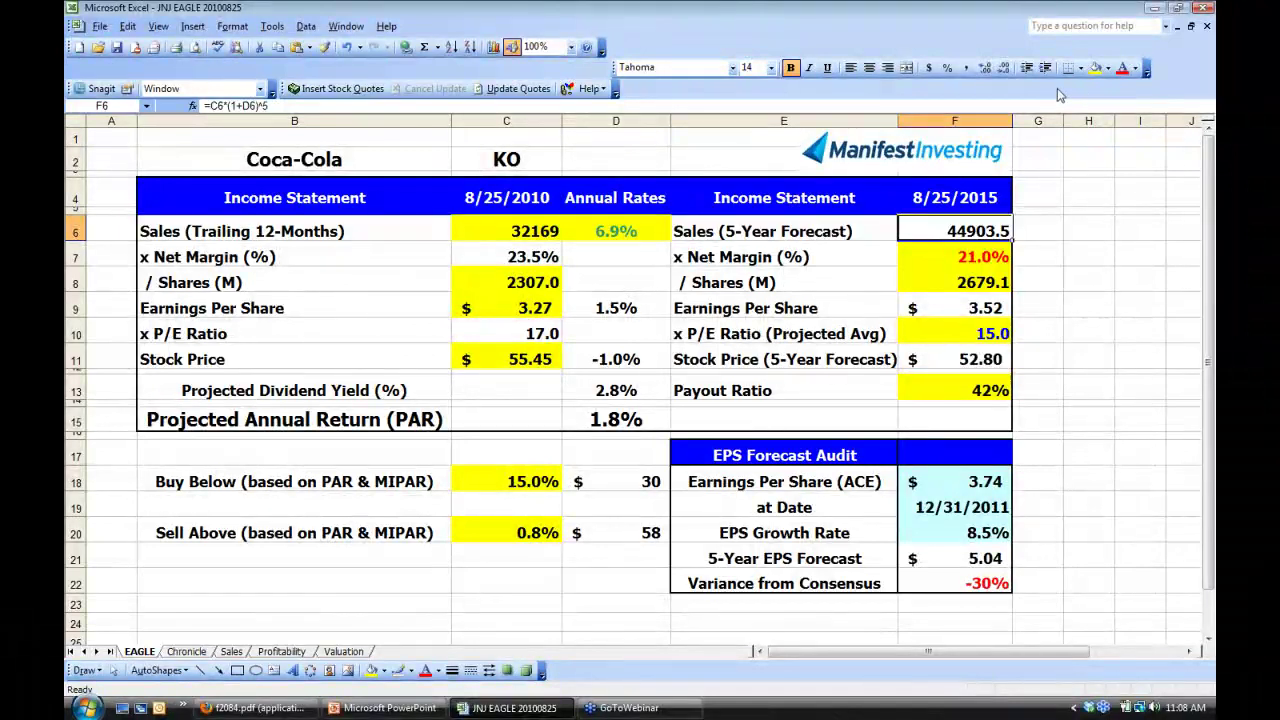
left_click(1004, 69)
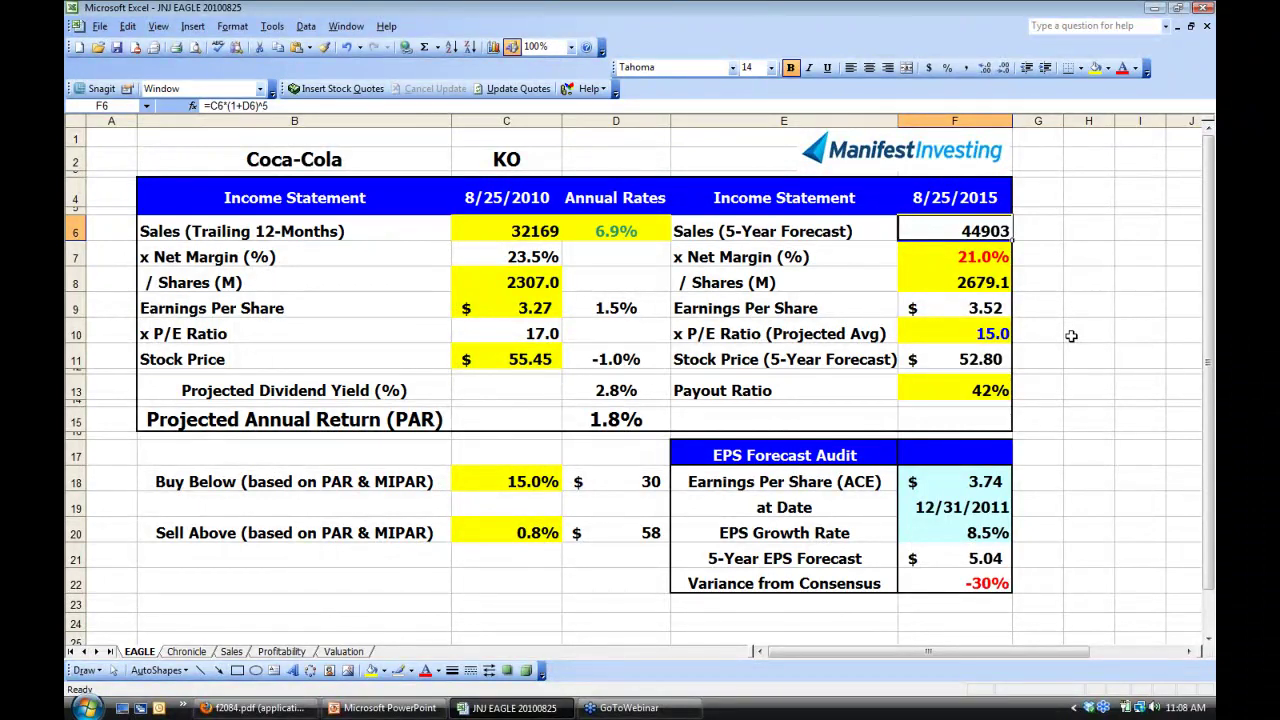
Look up the 13-15 Net Profit Margin in the Value Line report in Firefox and set the forecast Net Margin in Excel to 24.6%.
left_click(975, 257)
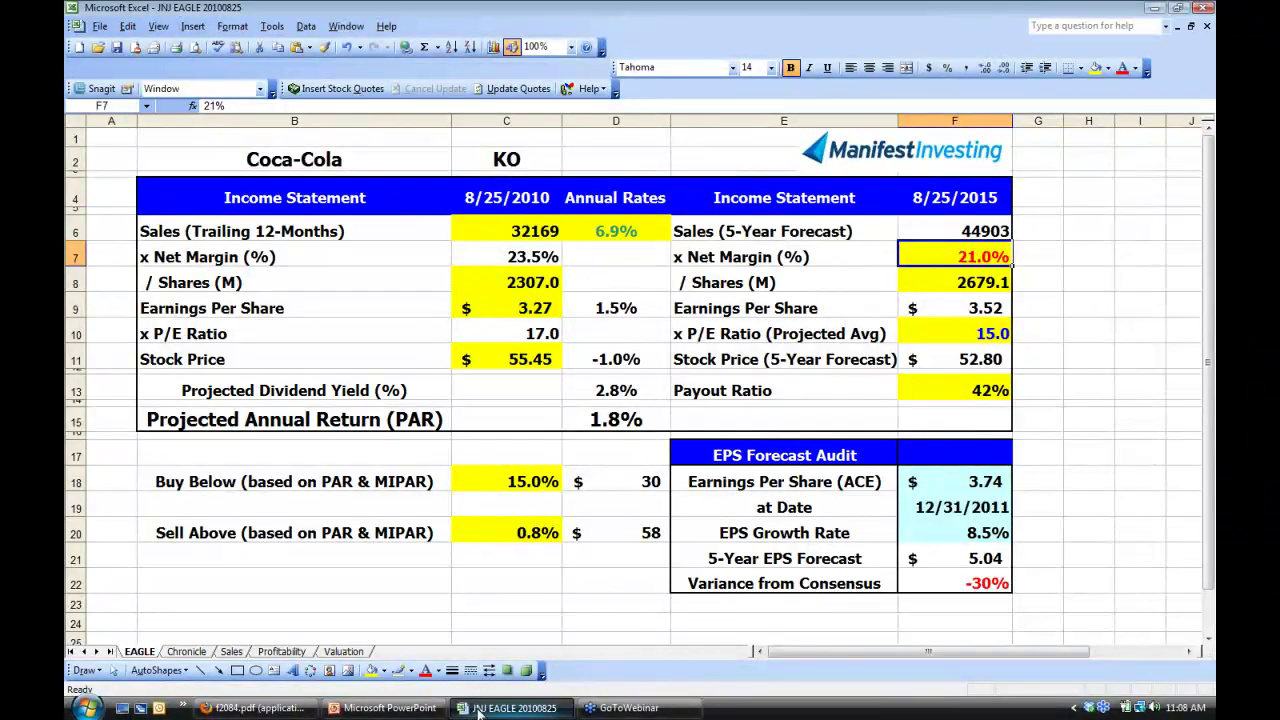
left_click(249, 710)
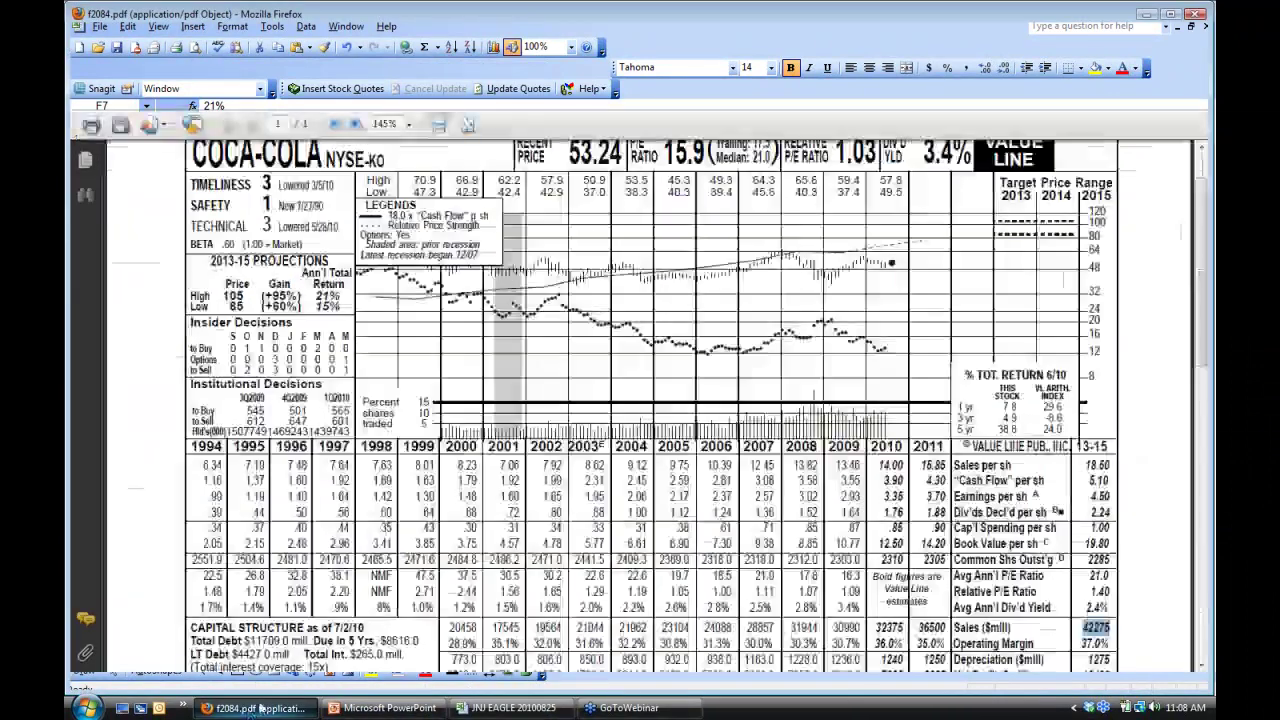
left_click(1202, 667)
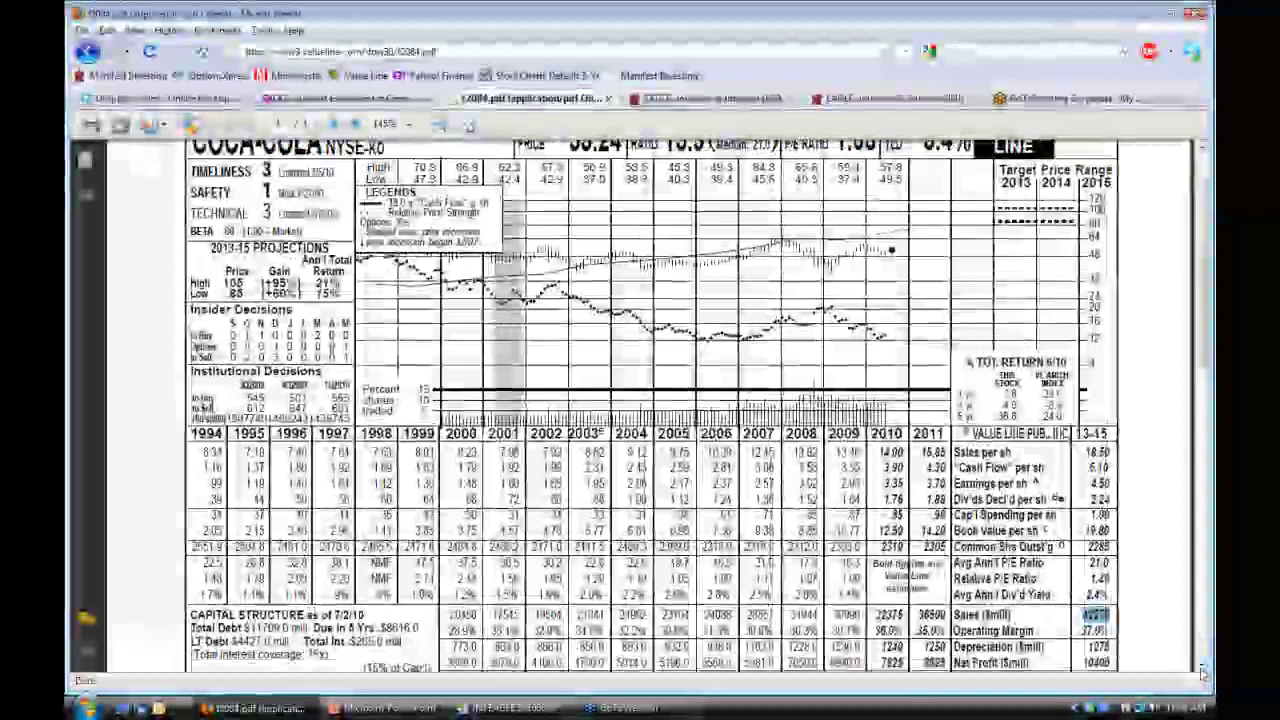
left_click(1202, 667)
left_click(1202, 667)
left_click_drag(1110, 645, 1074, 644)
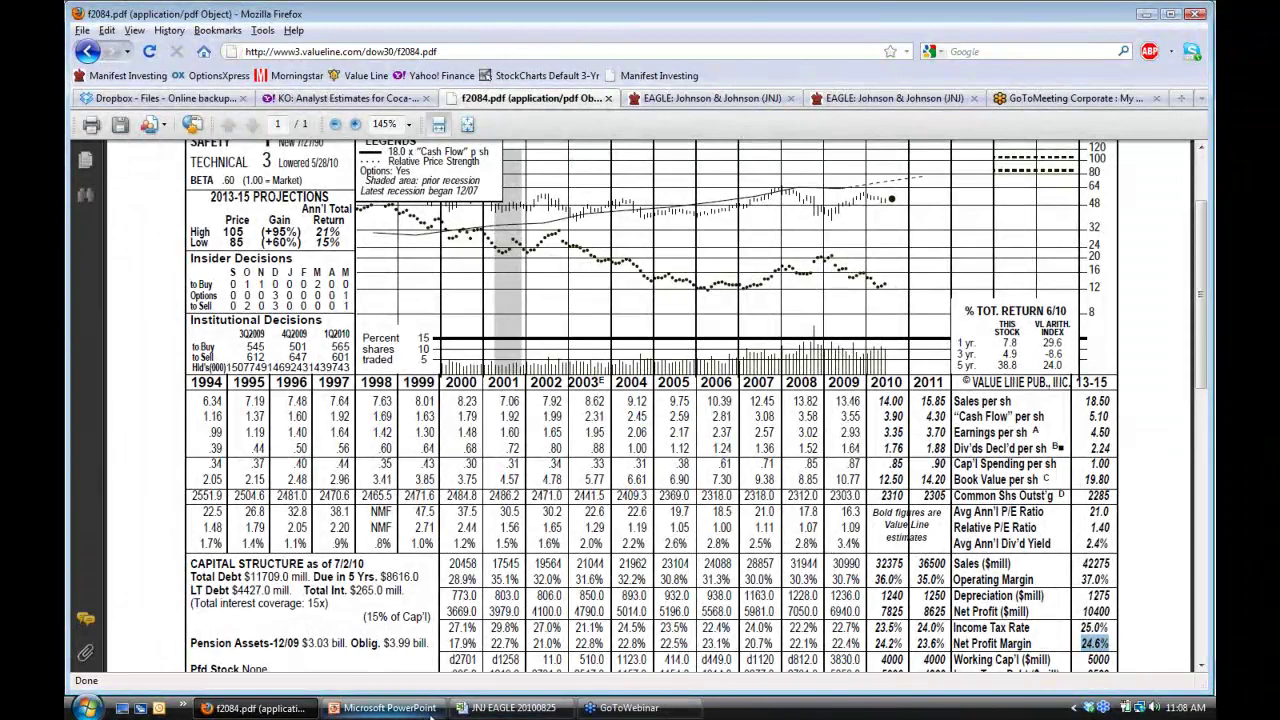
left_click(514, 708)
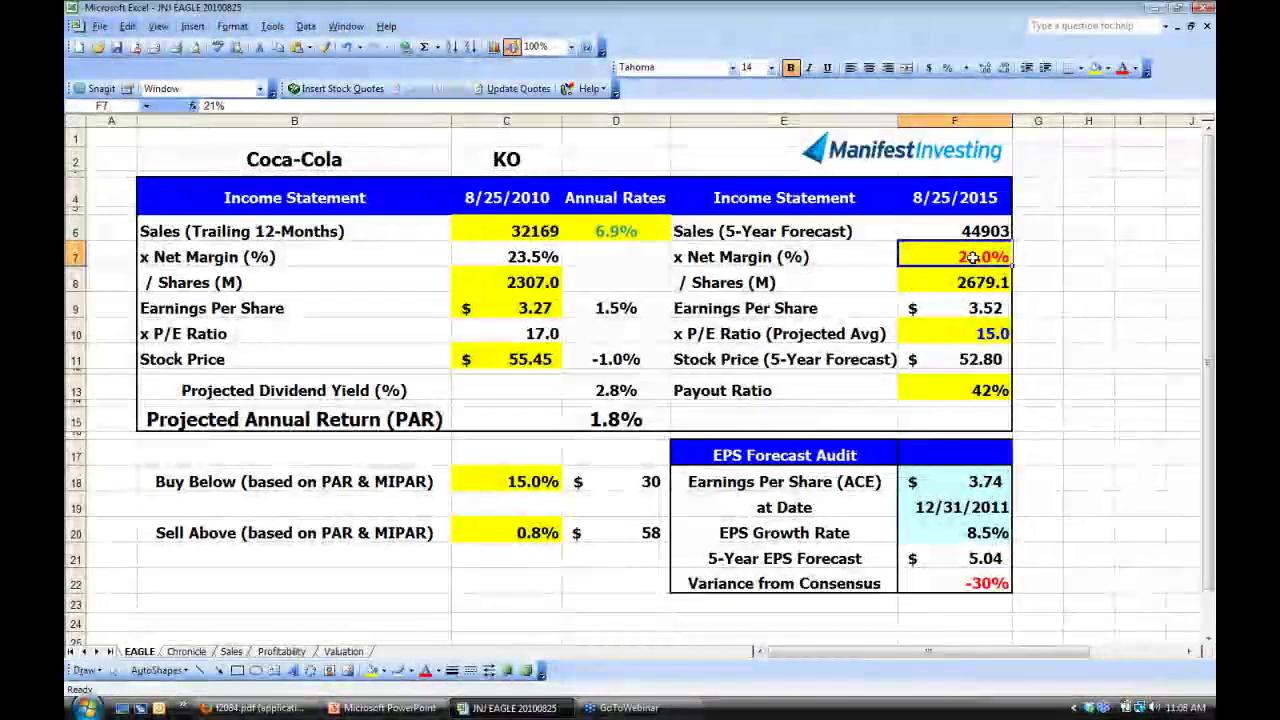
type("24.")
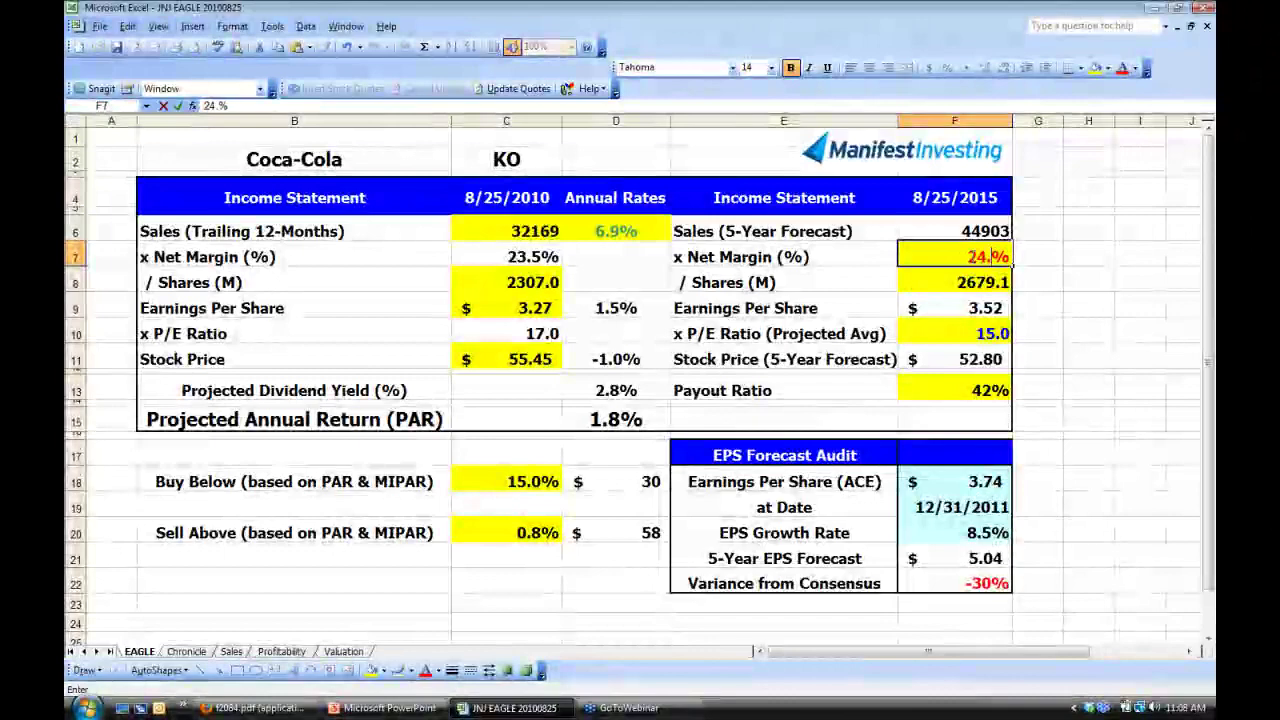
type("6")
key("Return")
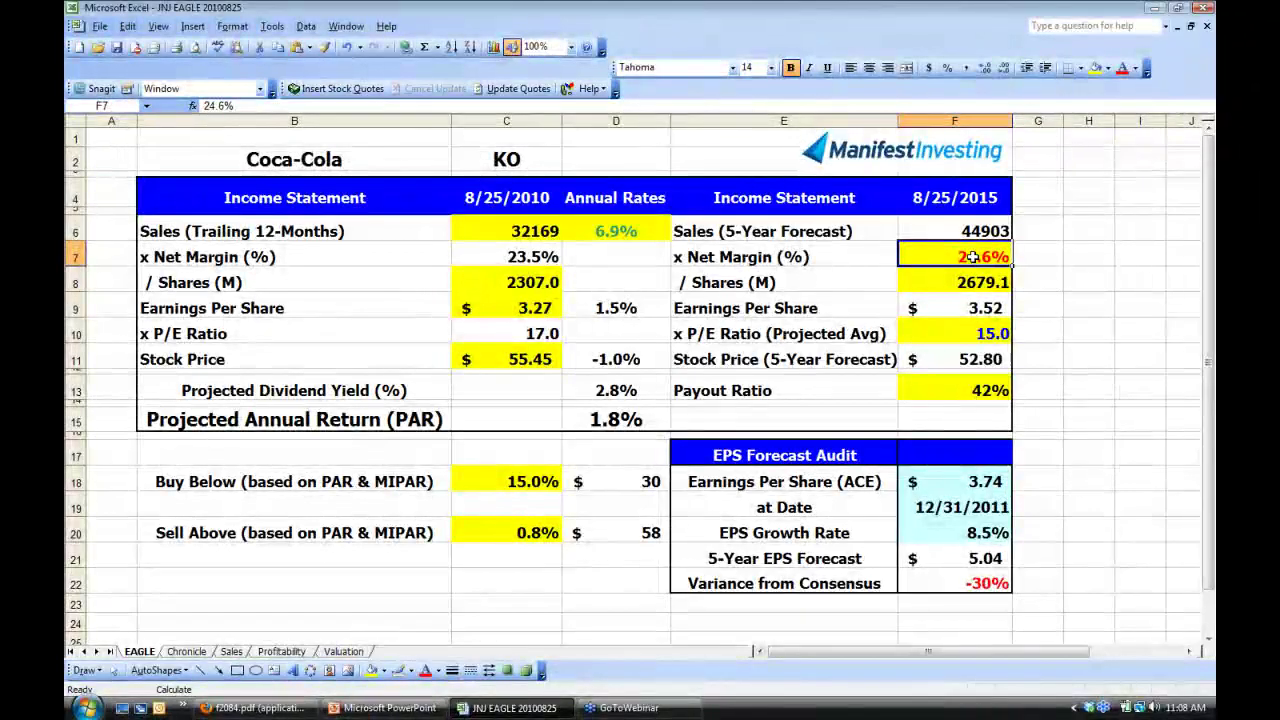
Check the 13-15 shares outstanding, Net Profit and Earnings per share in Firefox's Value Line report, and set the forecast Shares in Excel to =10400/4.5.
left_click(968, 284)
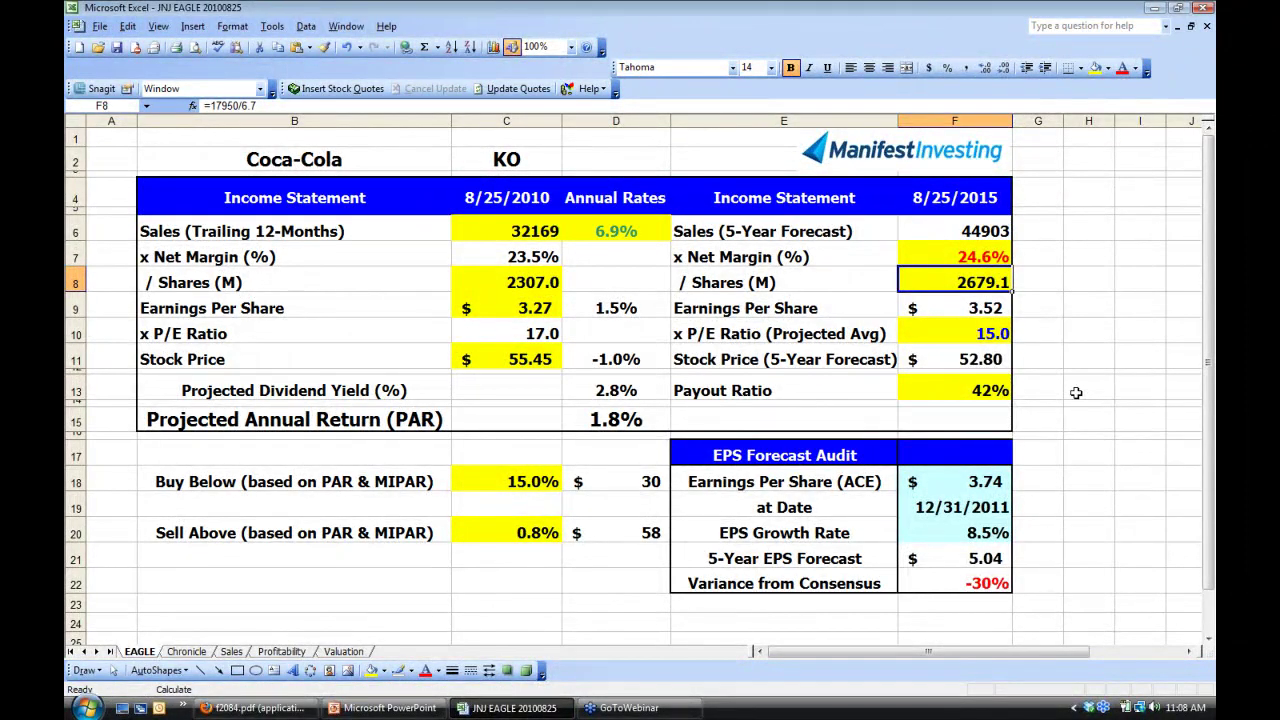
left_click(285, 708)
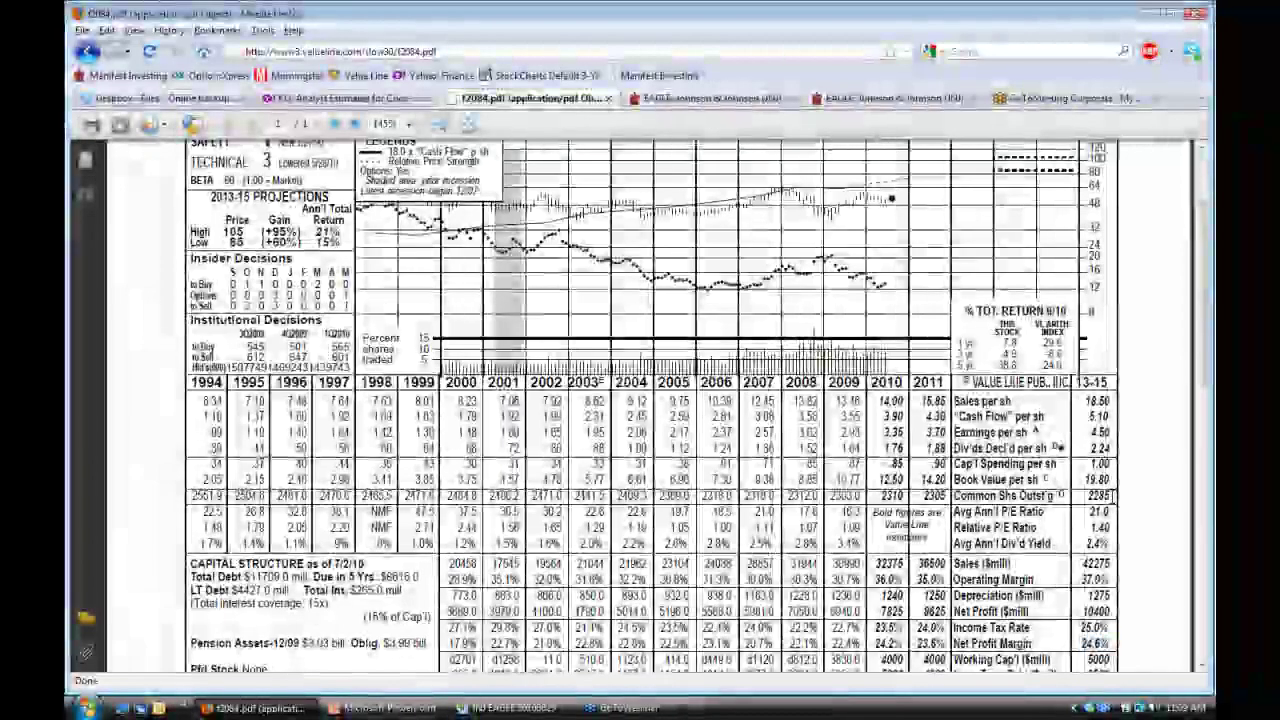
left_click_drag(1112, 496, 1086, 497)
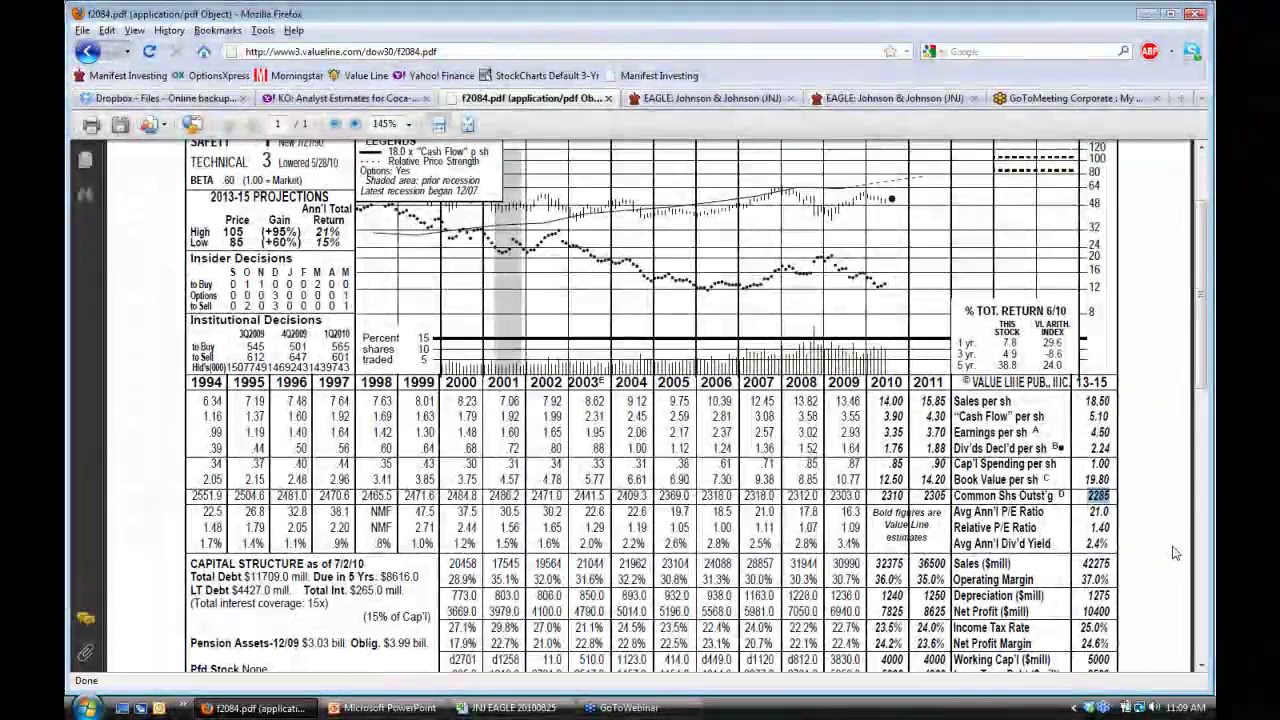
left_click(1113, 612)
left_click_drag(1111, 611, 1082, 612)
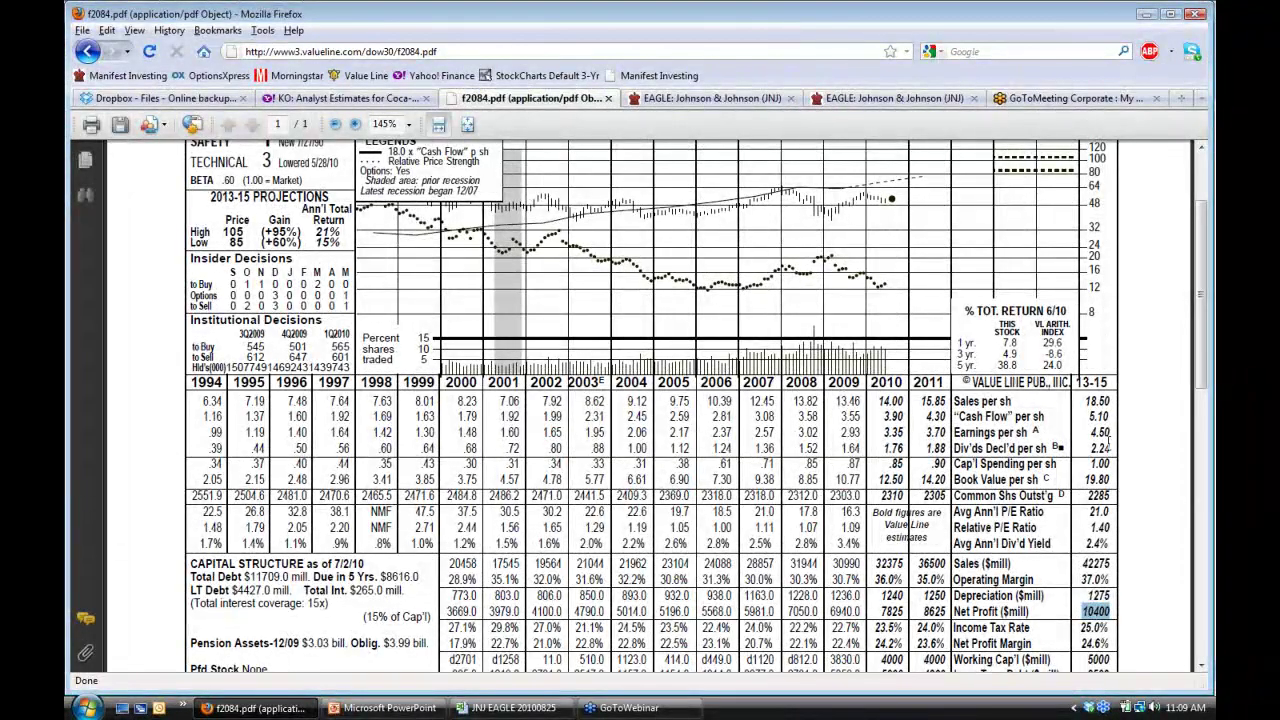
left_click_drag(1110, 433, 1089, 433)
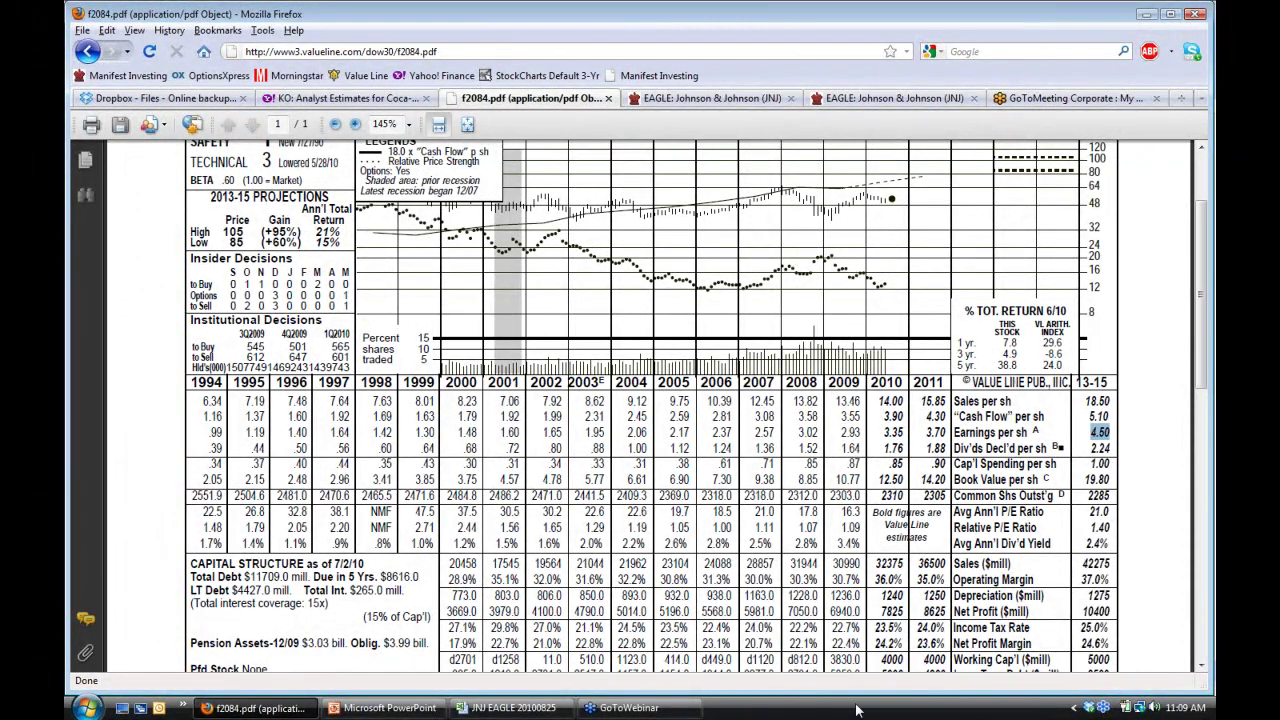
left_click(498, 710)
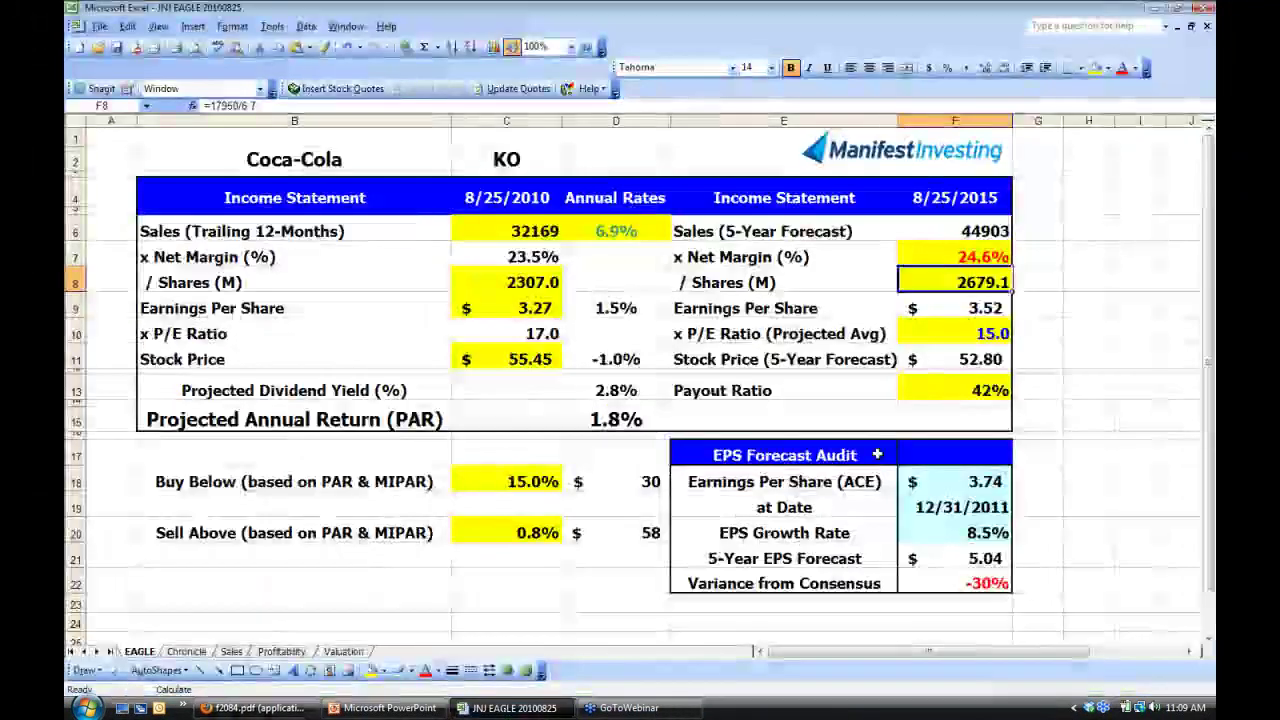
type("=10")
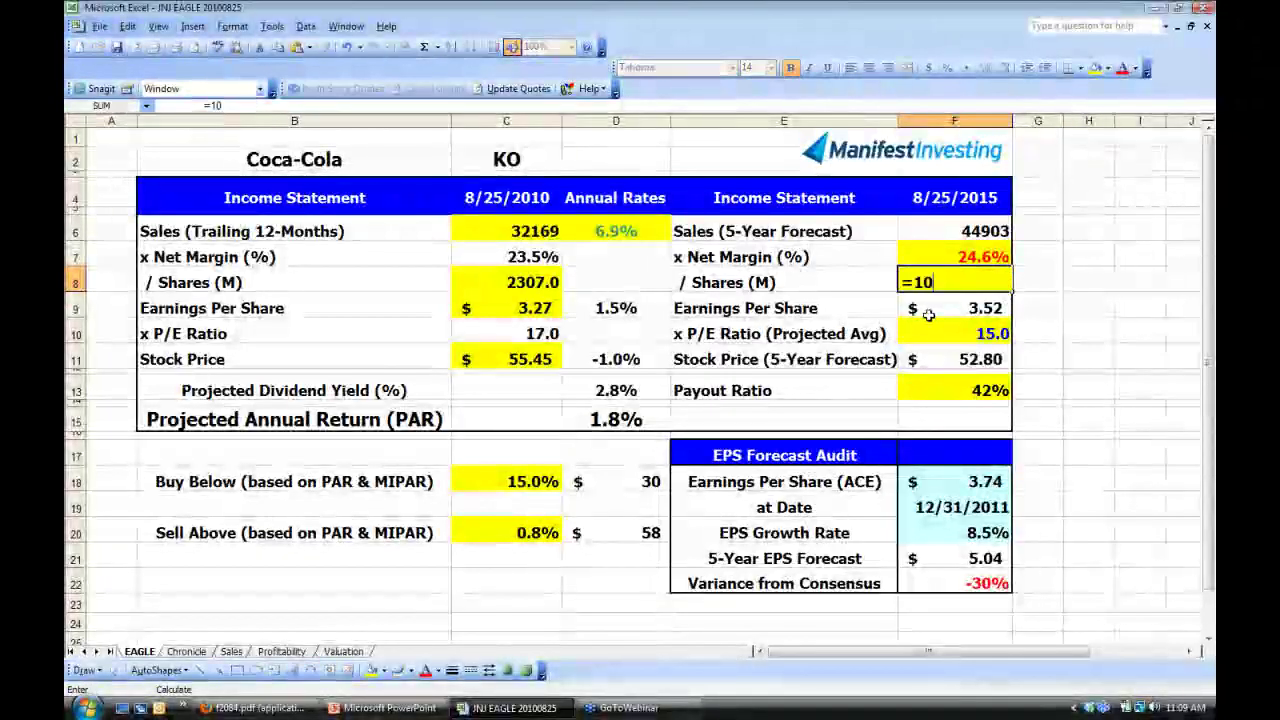
type("400/4.5")
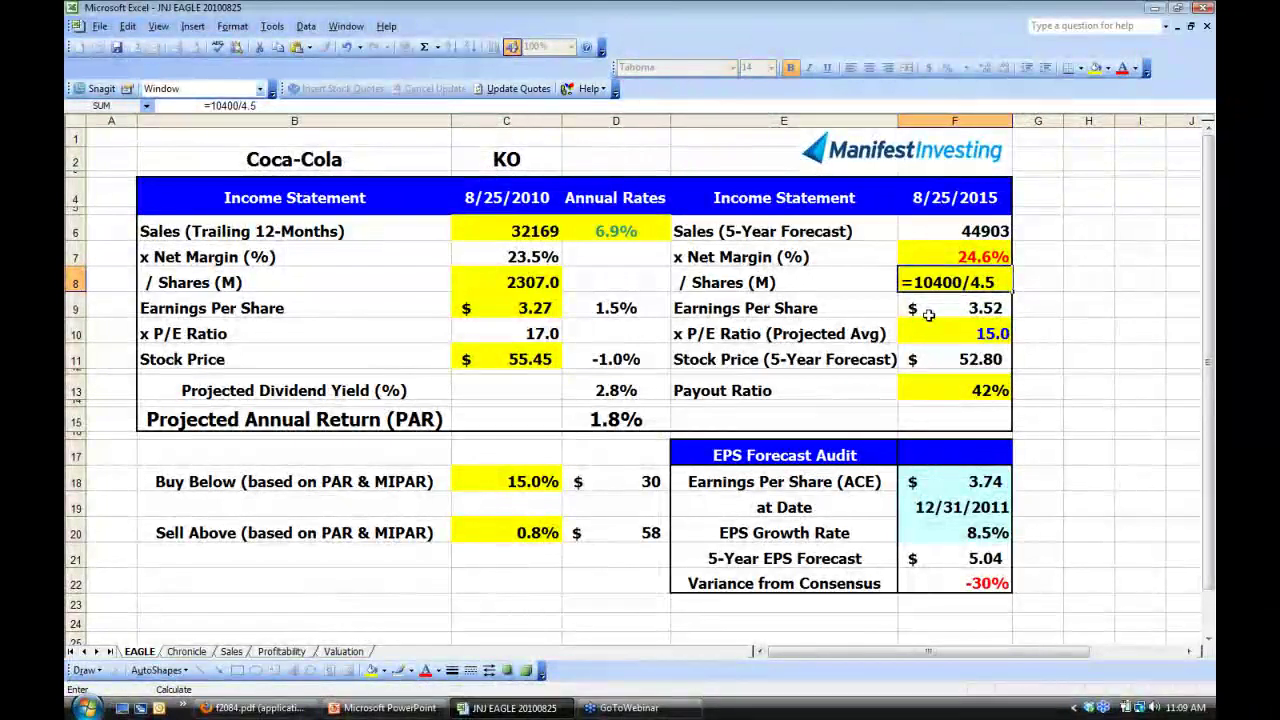
key("Return")
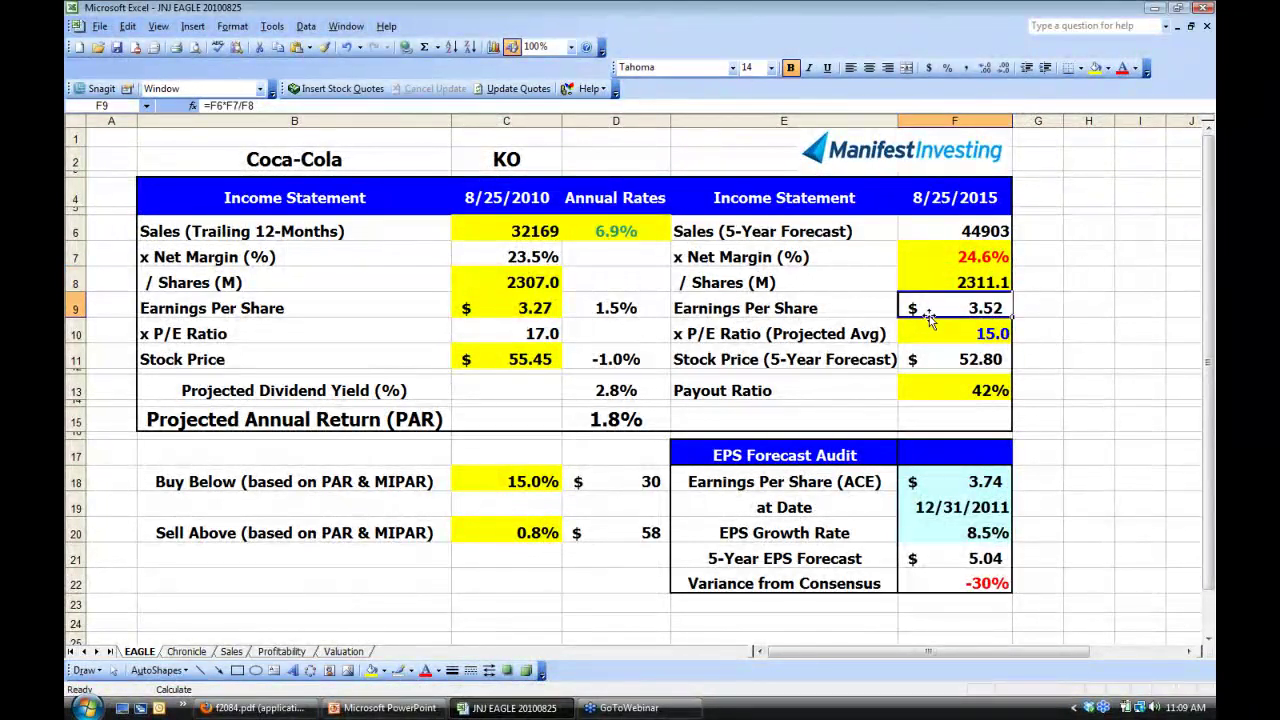
key("Up")
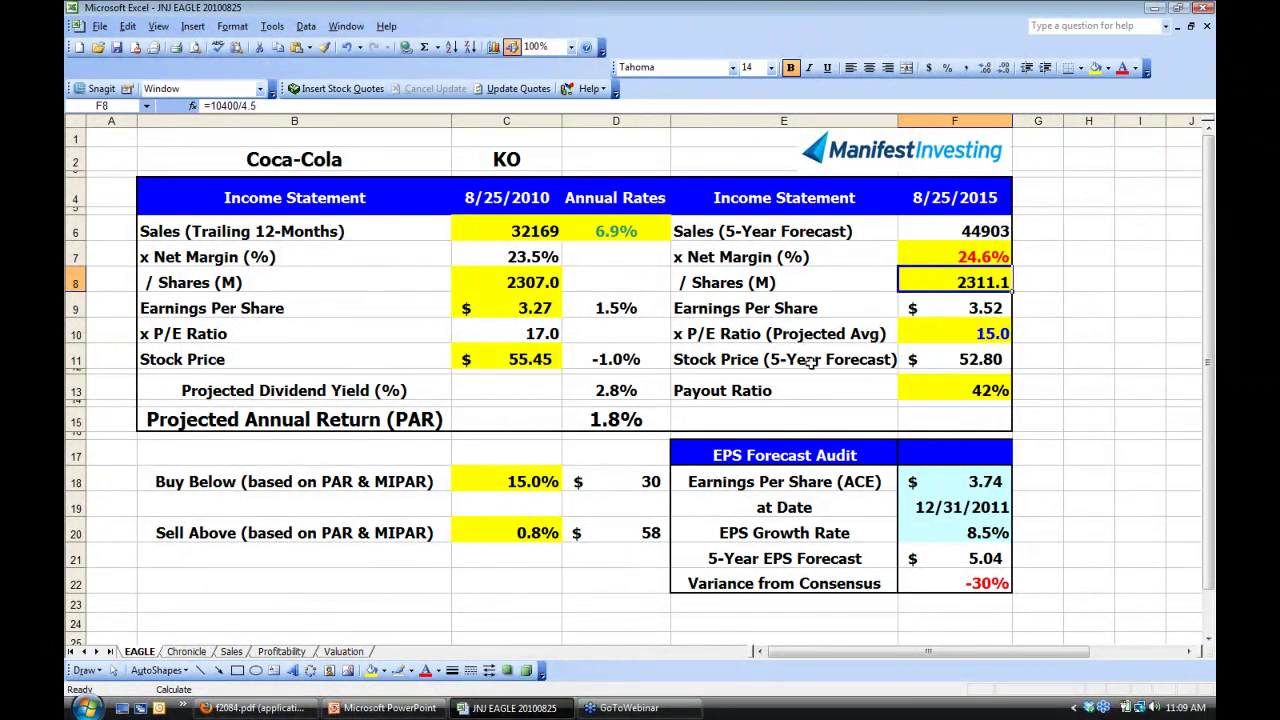
Note Value Line's share count of 2285 in cell H8, beside the forecast Shares row.
left_click(1086, 282)
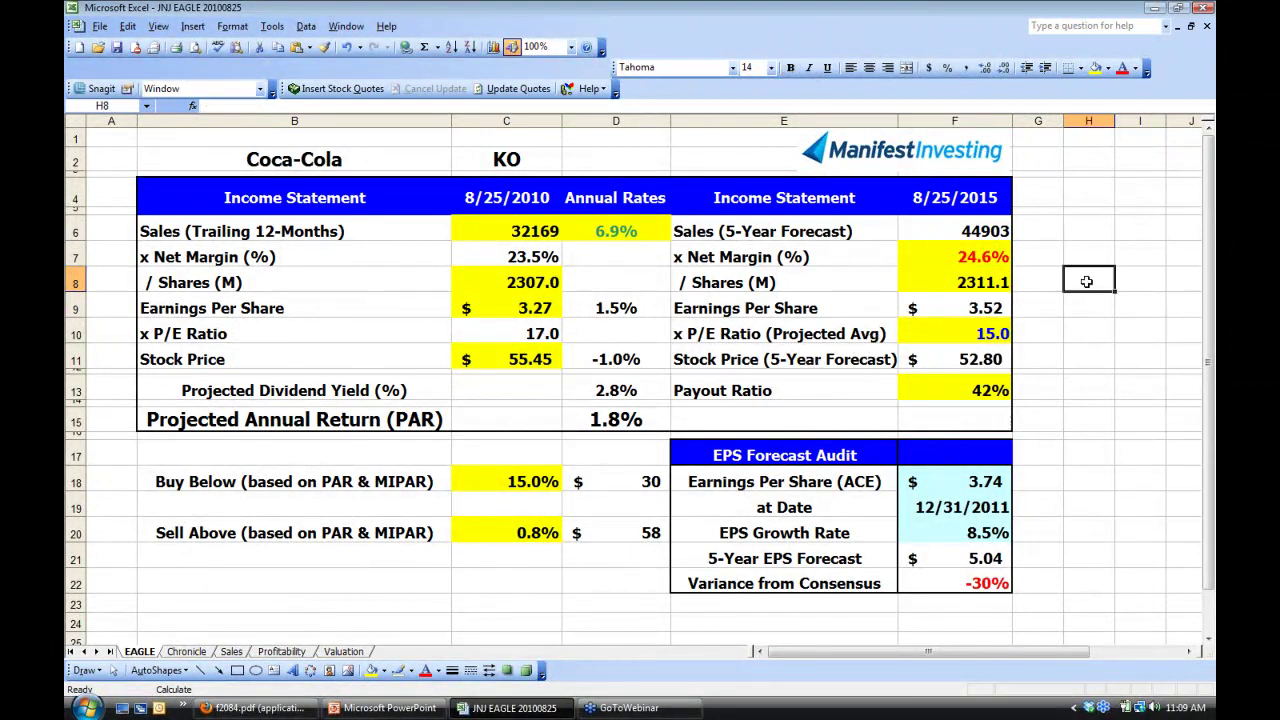
type("2285")
left_click(1081, 355)
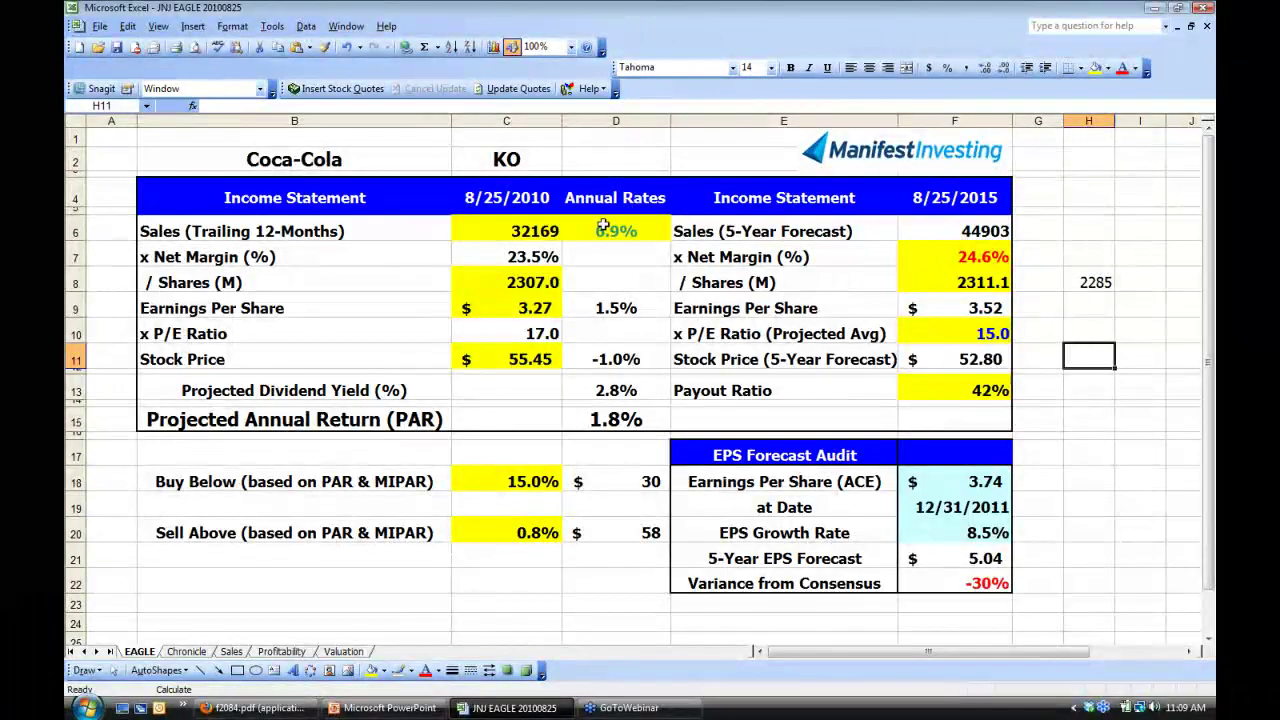
Enter 5.5% in cell D2, beside the KO ticker.
left_click(621, 160)
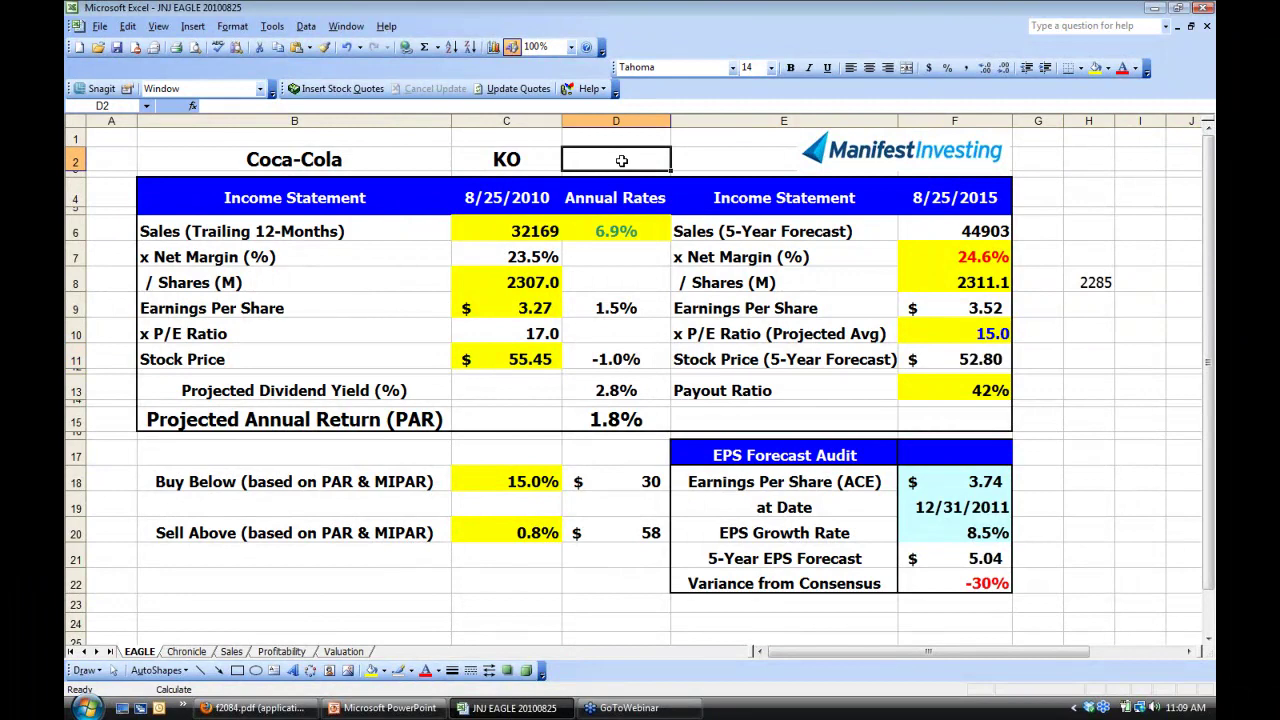
type("5.5%")
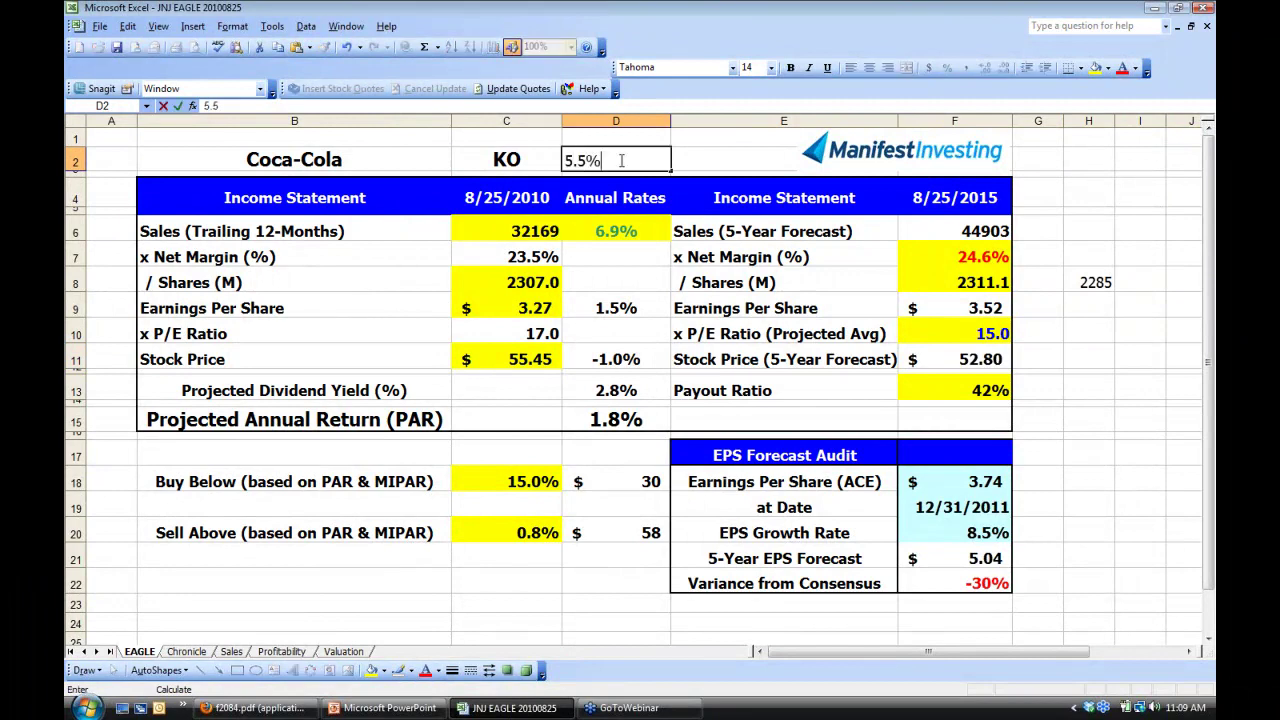
key("Return")
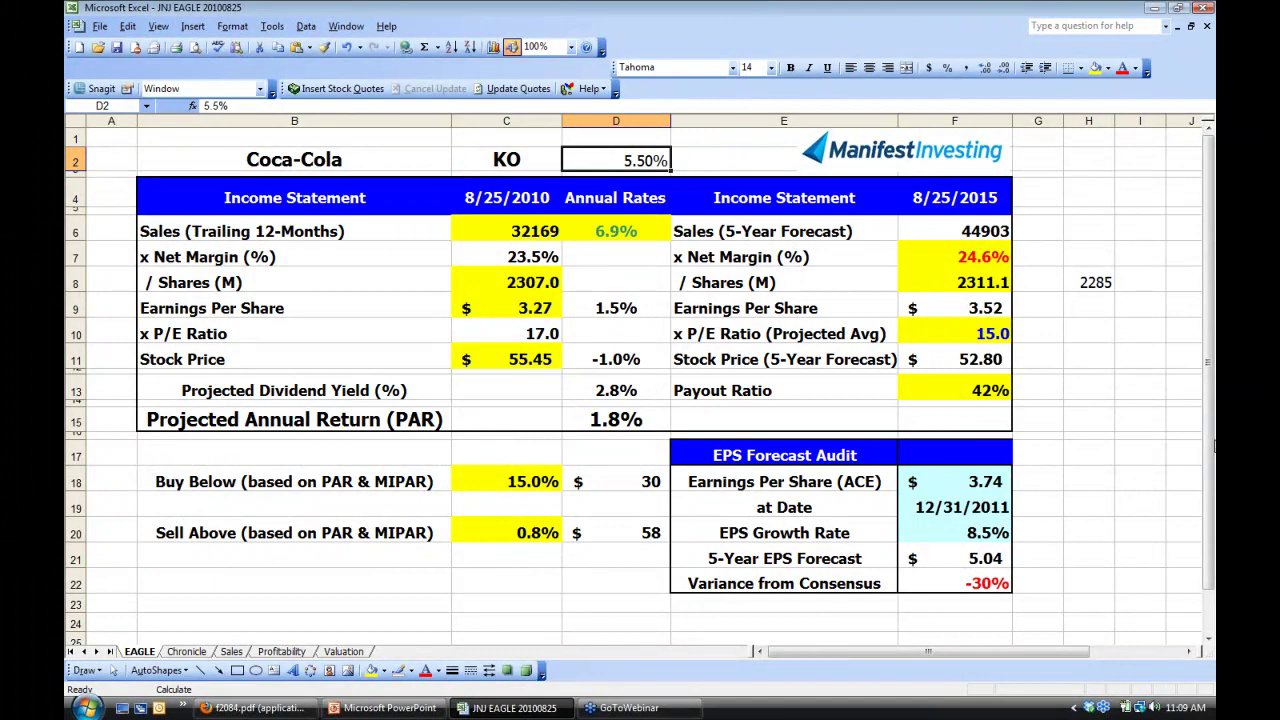
Look up the 13-15 average annual P/E in Firefox's Value Line report, set the projected P/E Ratio in Excel to 21, and recalculate.
left_click(960, 310)
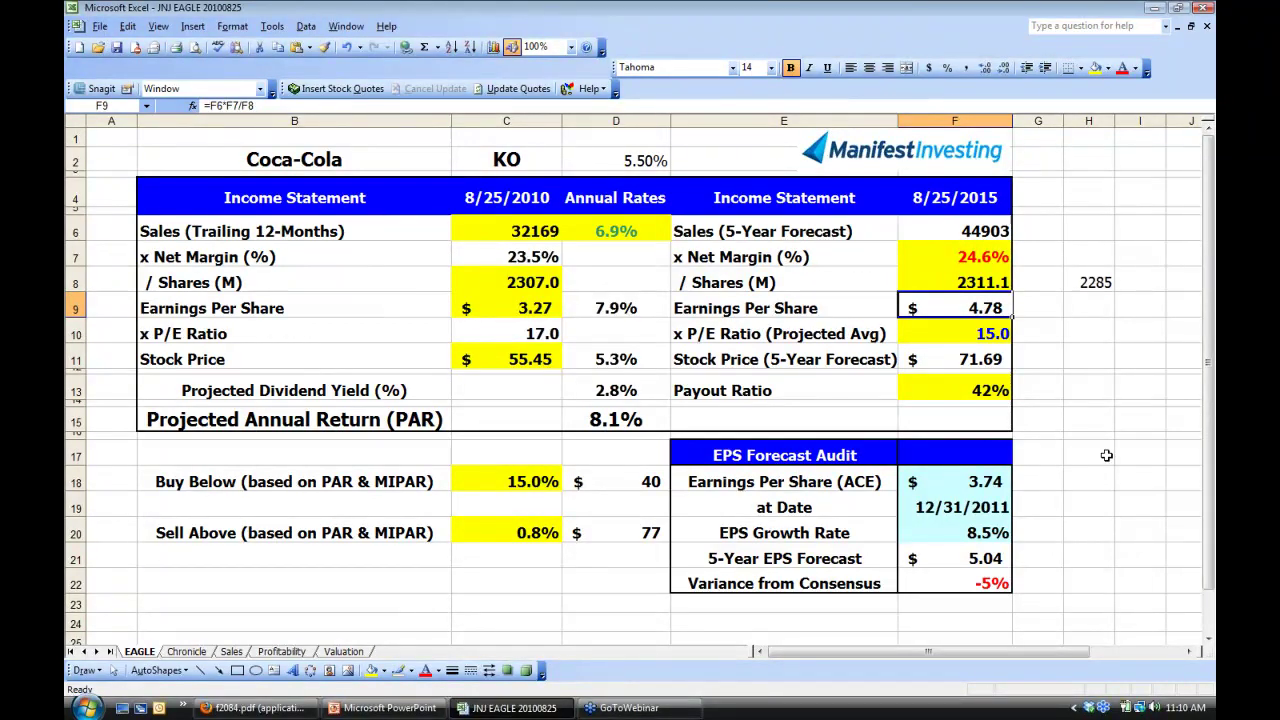
key("Down")
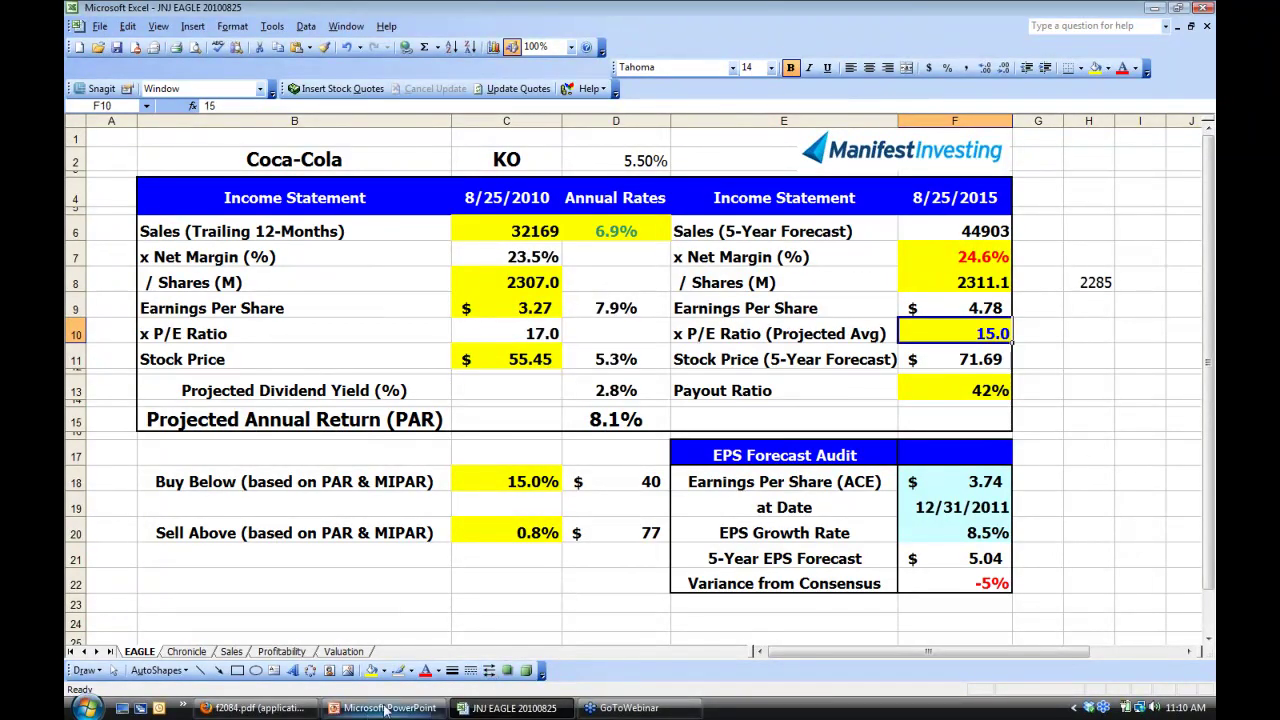
left_click(255, 707)
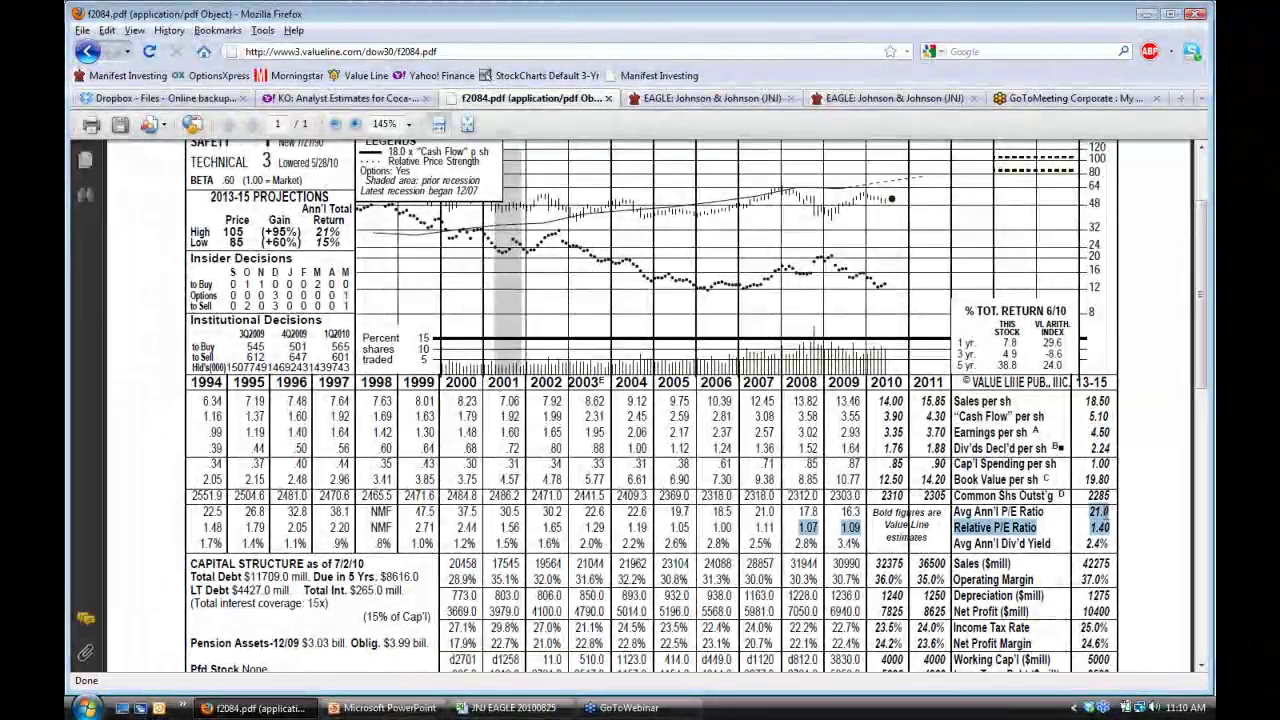
left_click(1112, 517)
left_click_drag(1111, 524, 1112, 512)
left_click(1112, 512)
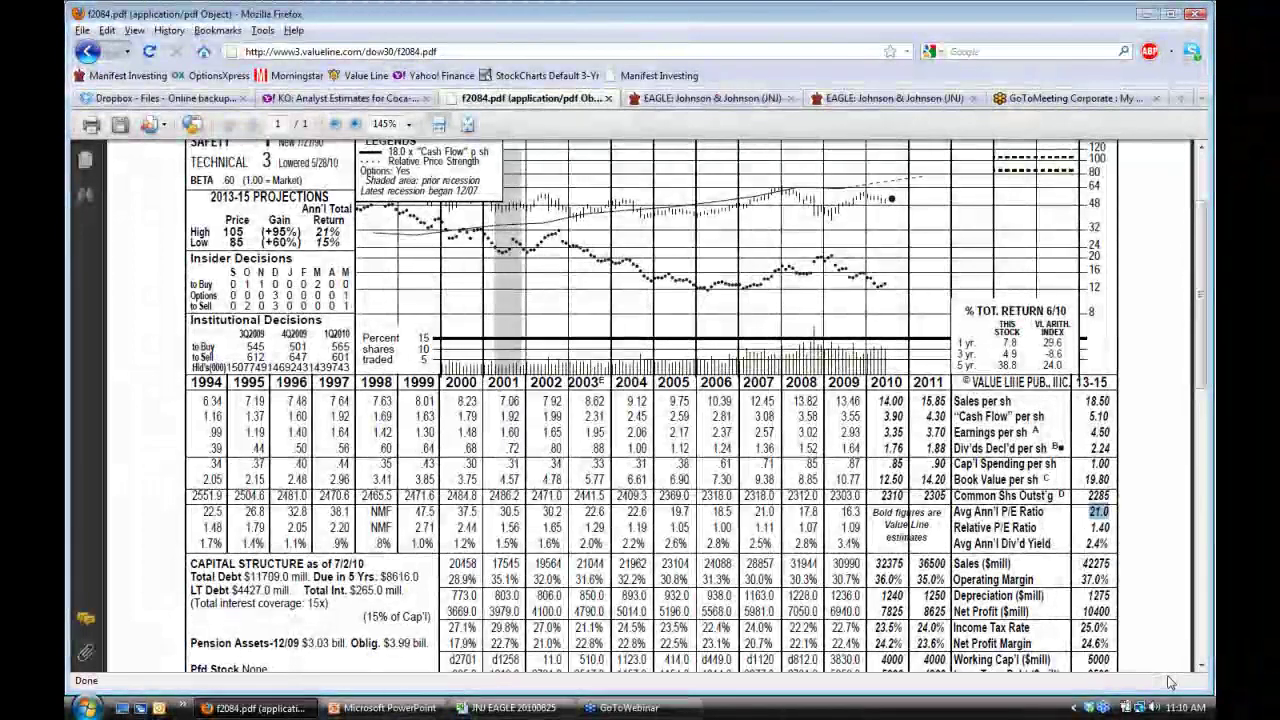
left_click(512, 708)
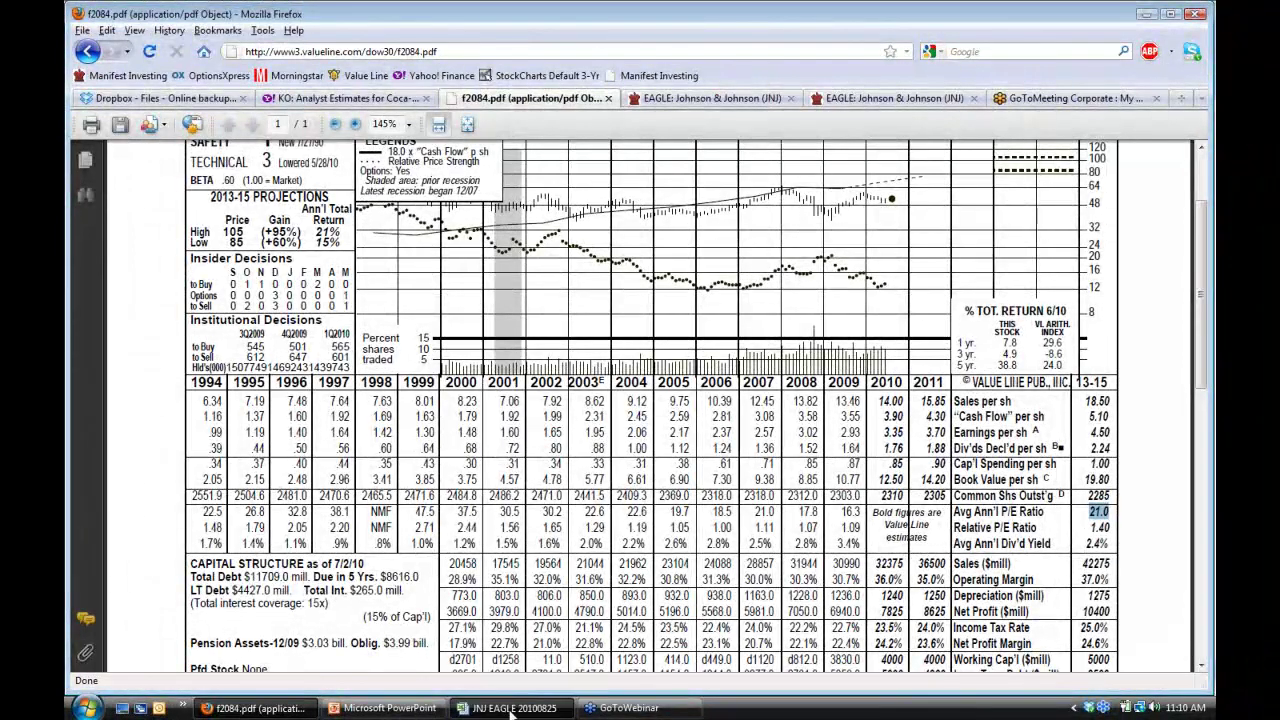
type("21")
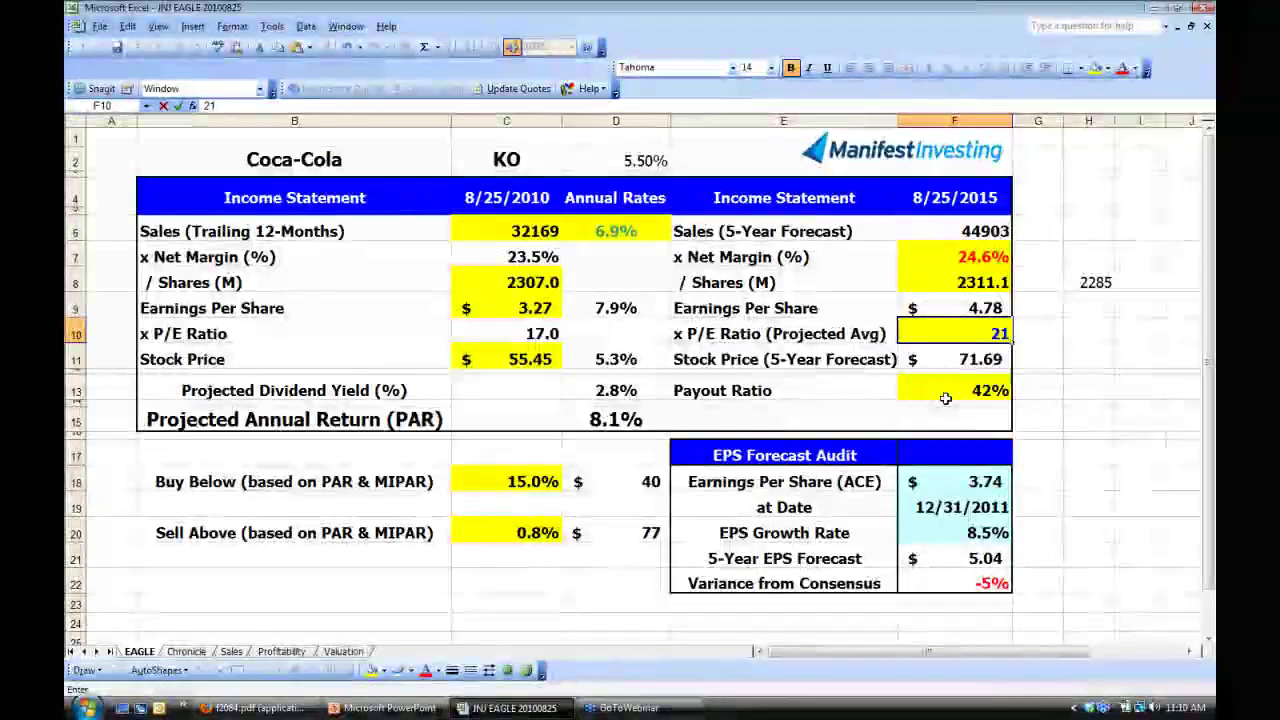
key("Return")
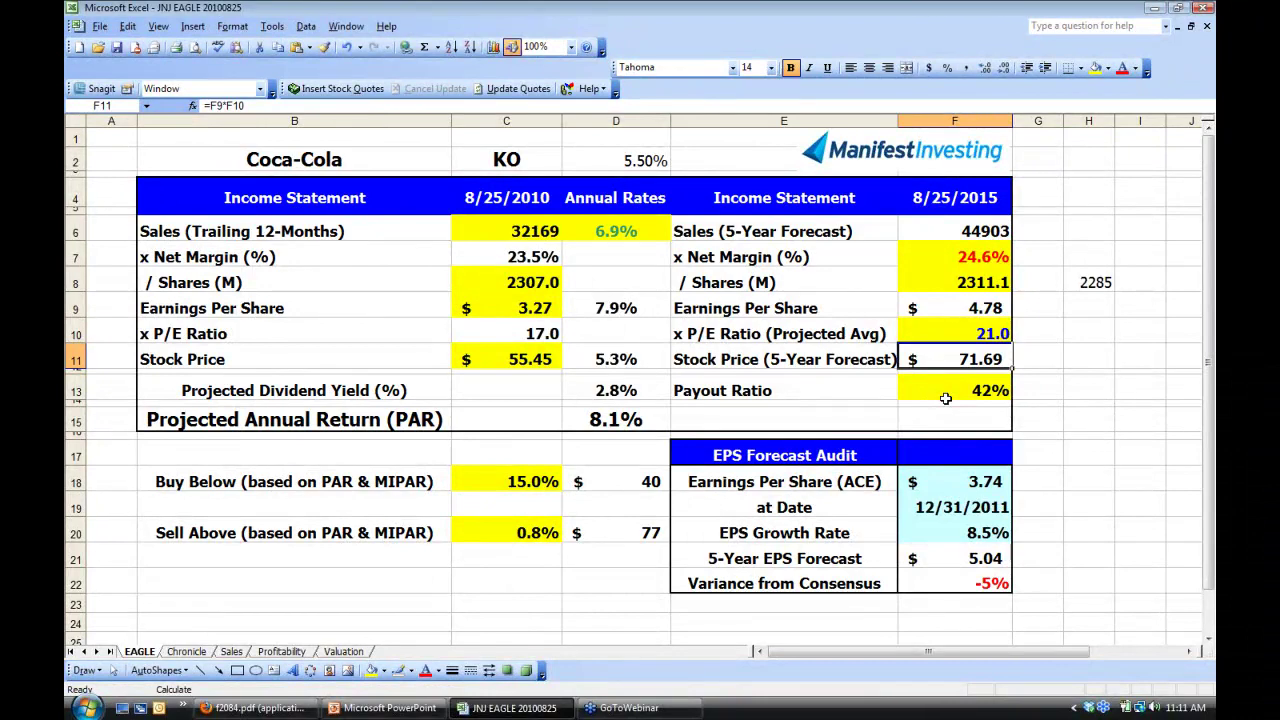
key("F9")
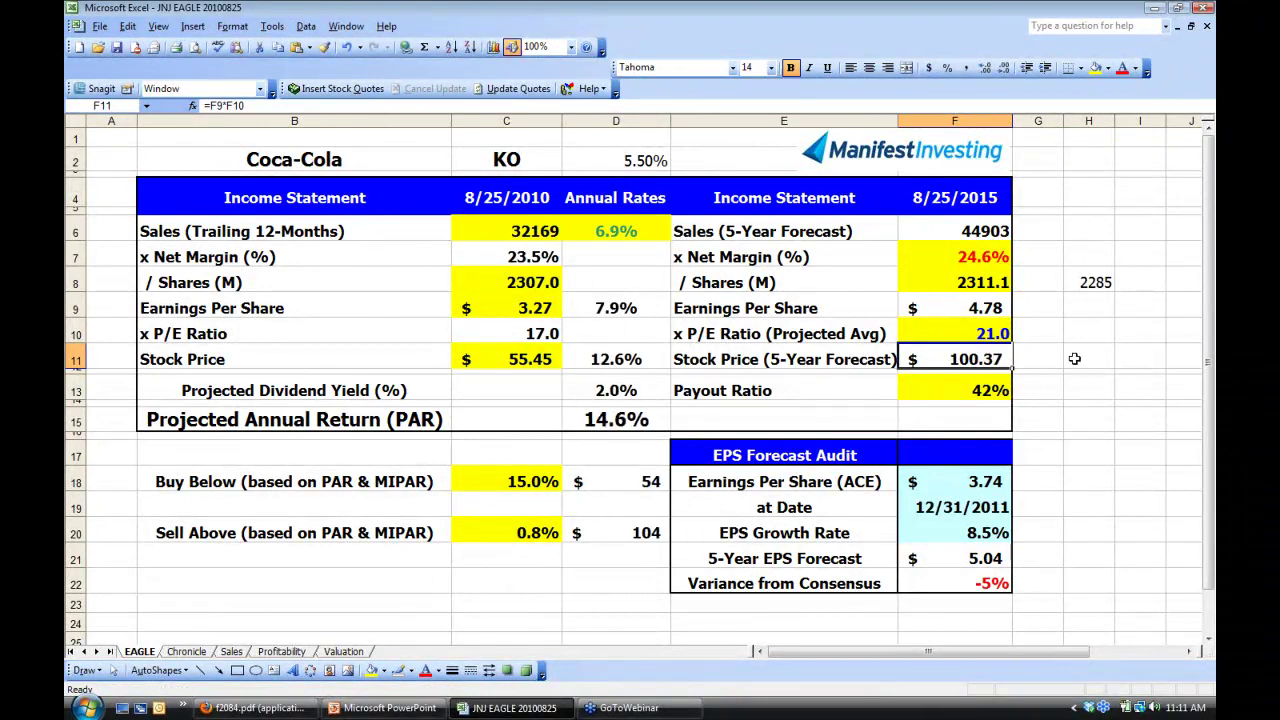
Enter the P/E figures 26 and 16 in cells H10 and H11, beside the projected P/E row.
left_click(957, 333)
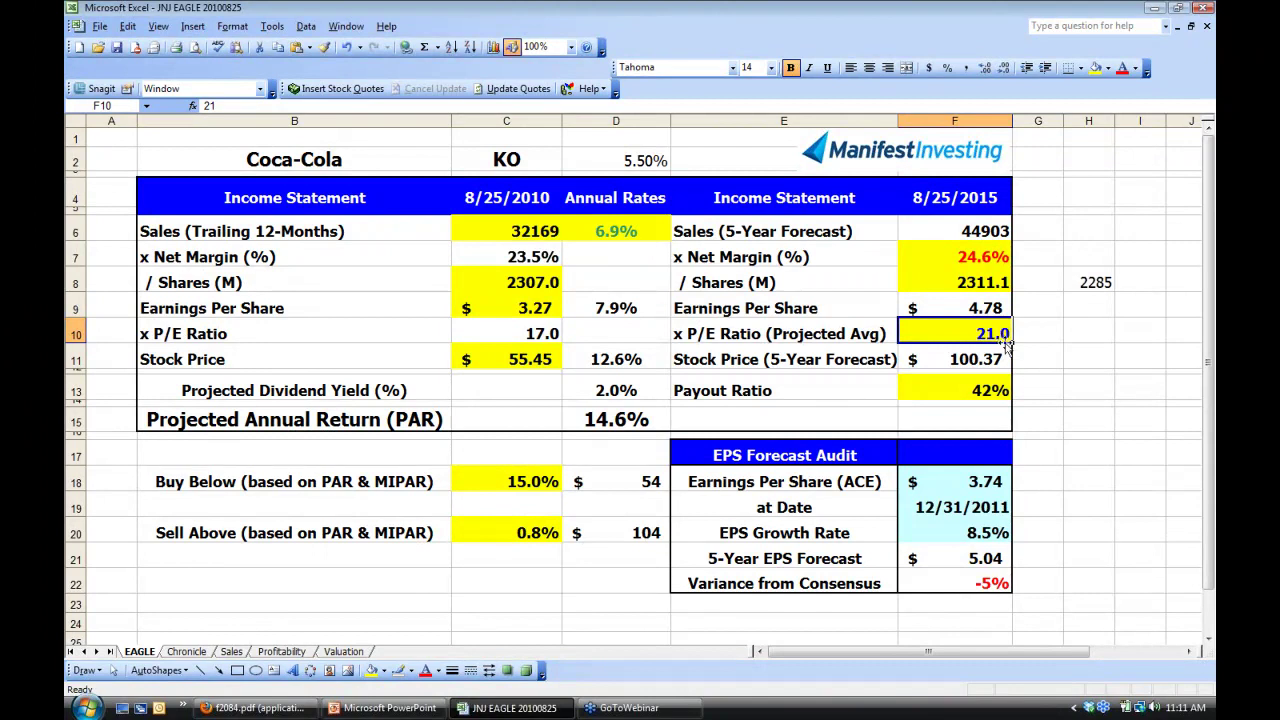
left_click(1088, 332)
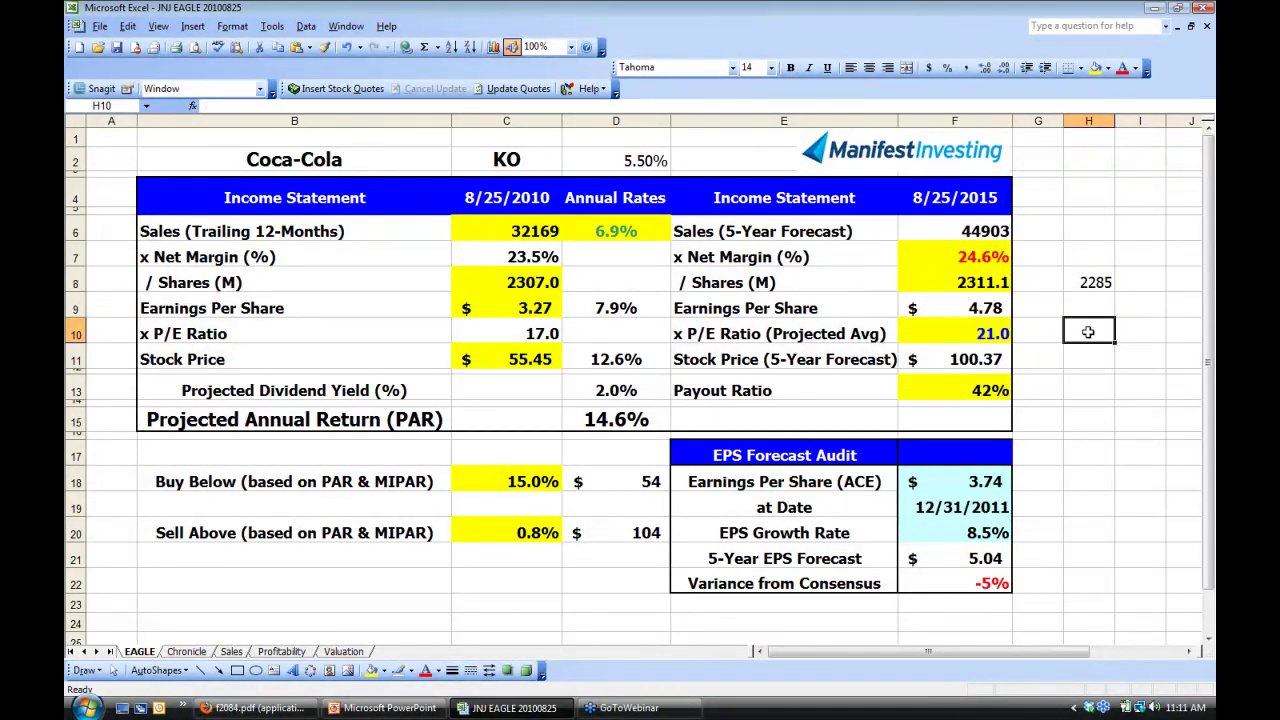
type("26")
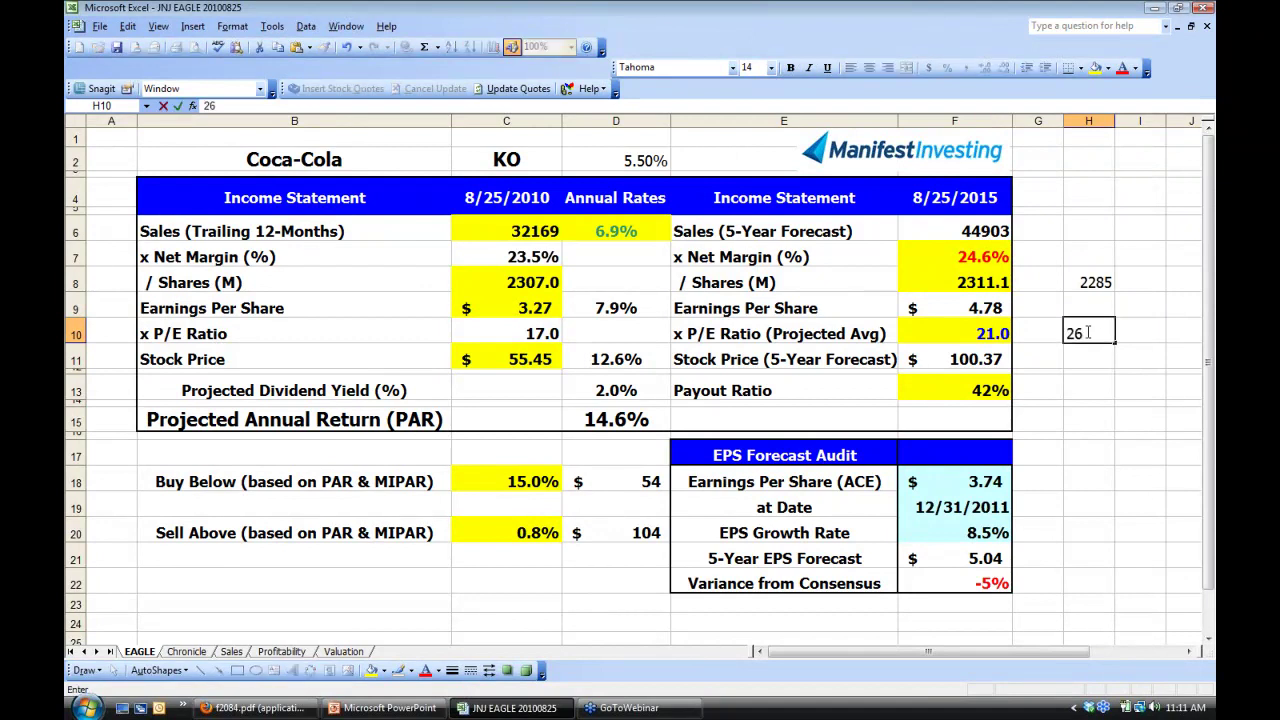
key("Return")
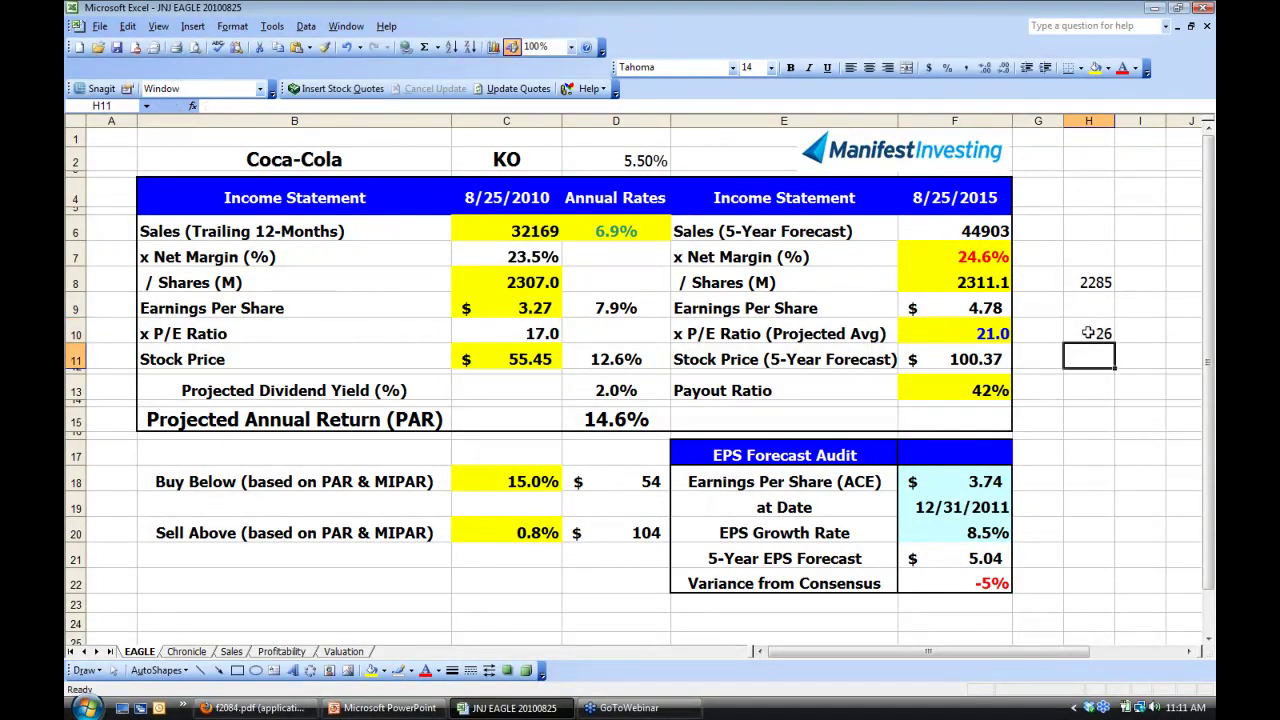
type("16")
key("Return")
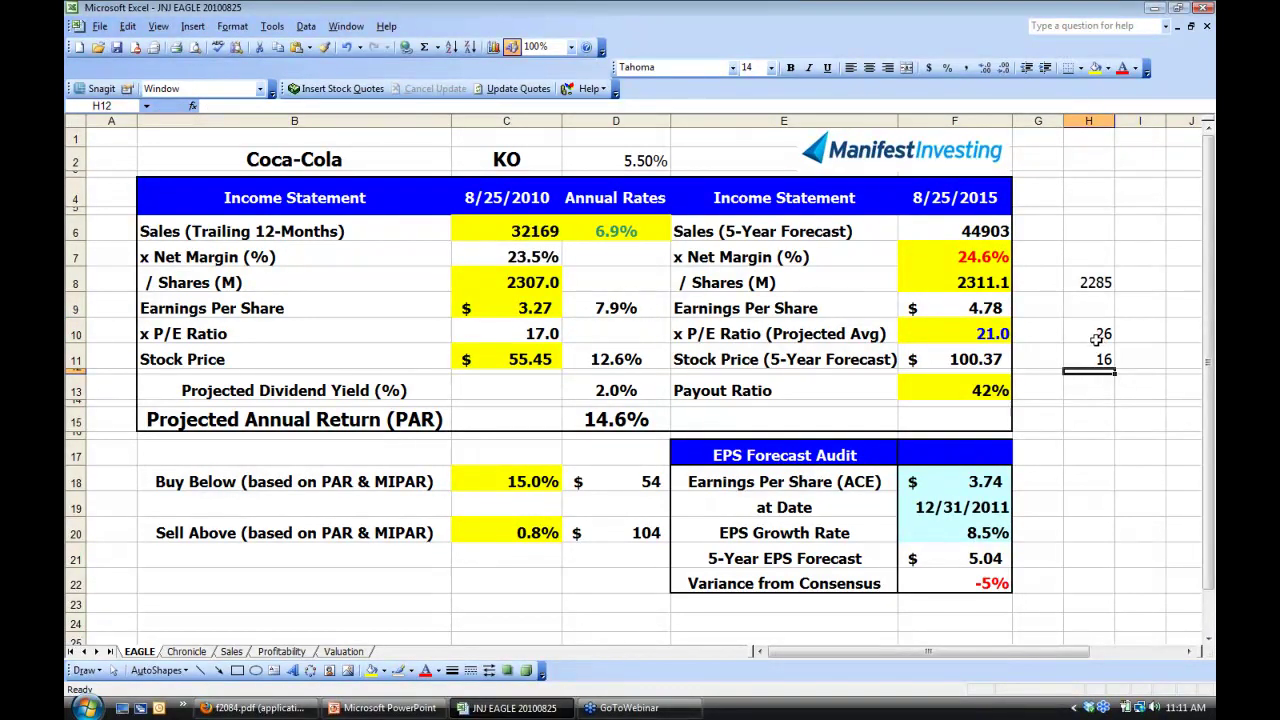
Review the noted P/E range, the projected P/E Ratio, the 5-year stock price formula and the stock price's annual rate formula.
left_click_drag(1100, 337, 1098, 362)
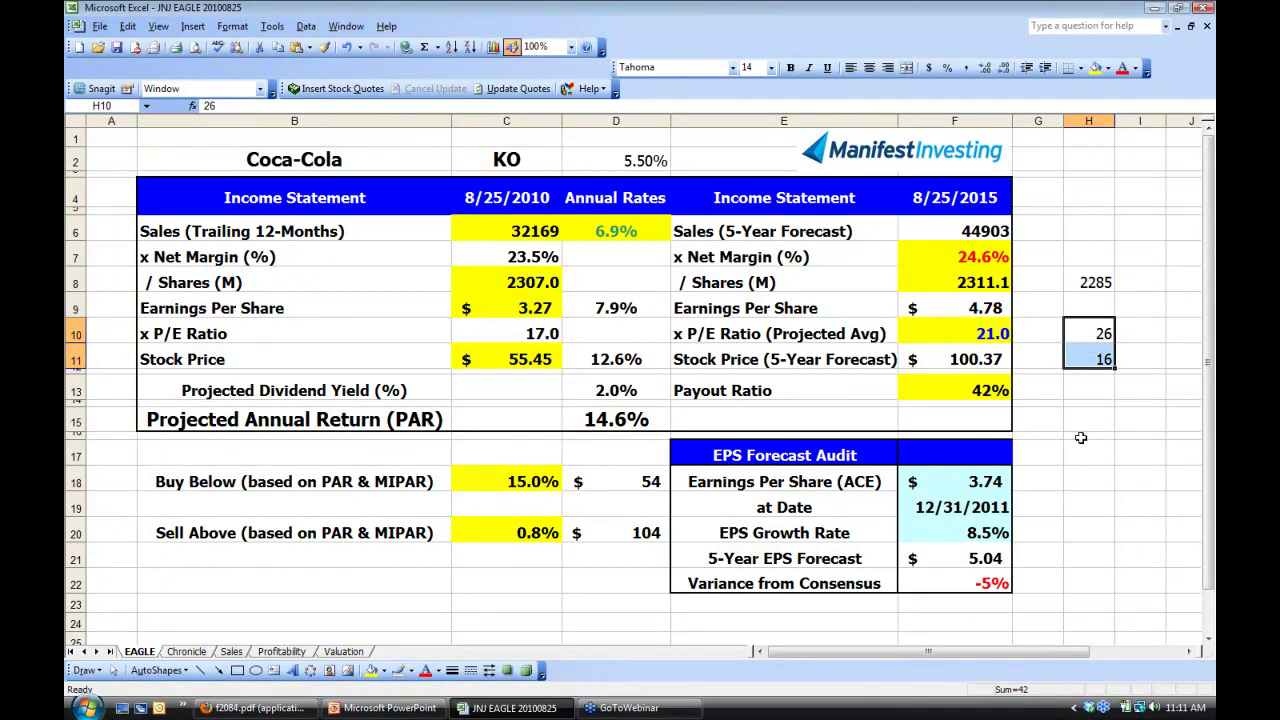
left_click(988, 330)
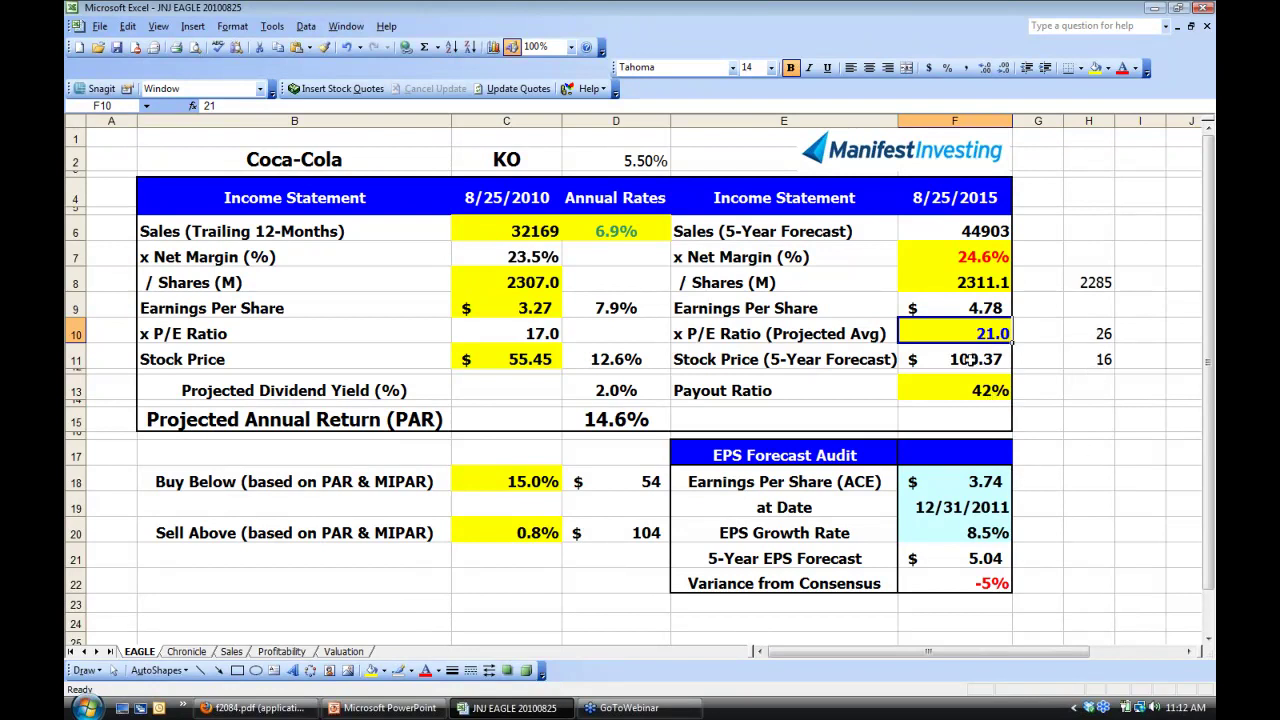
left_click(970, 359)
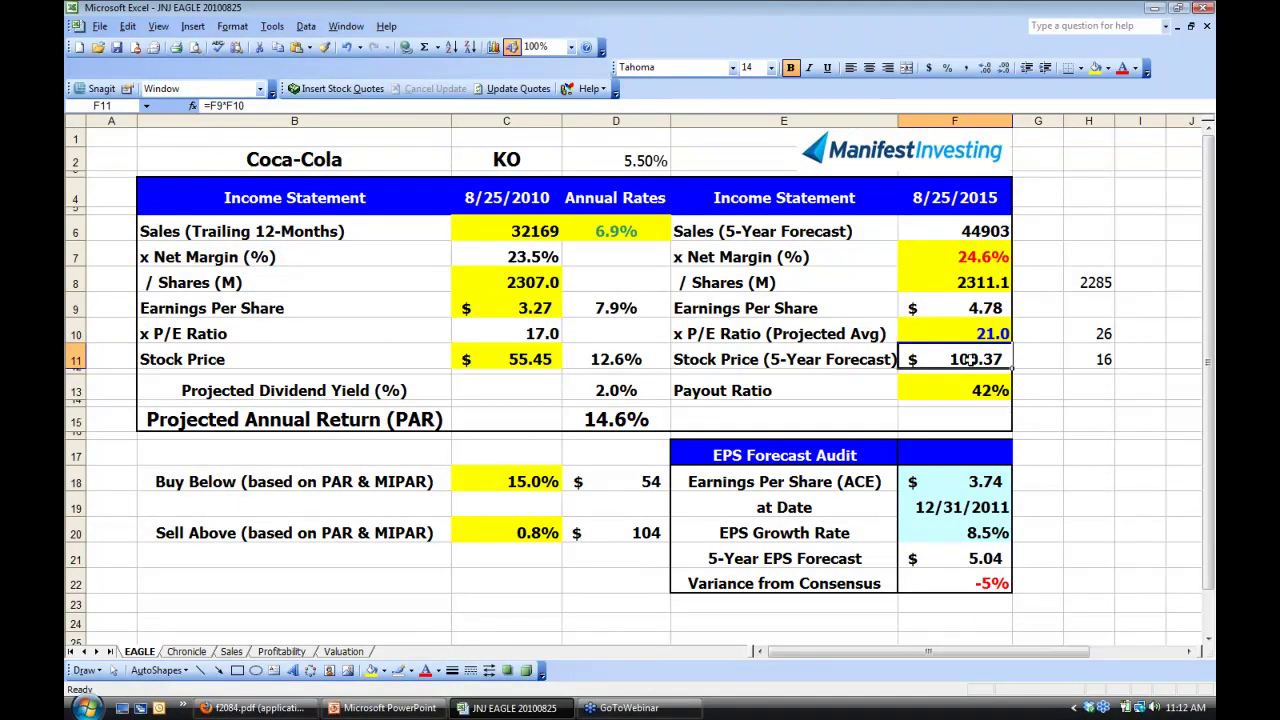
left_click(985, 333)
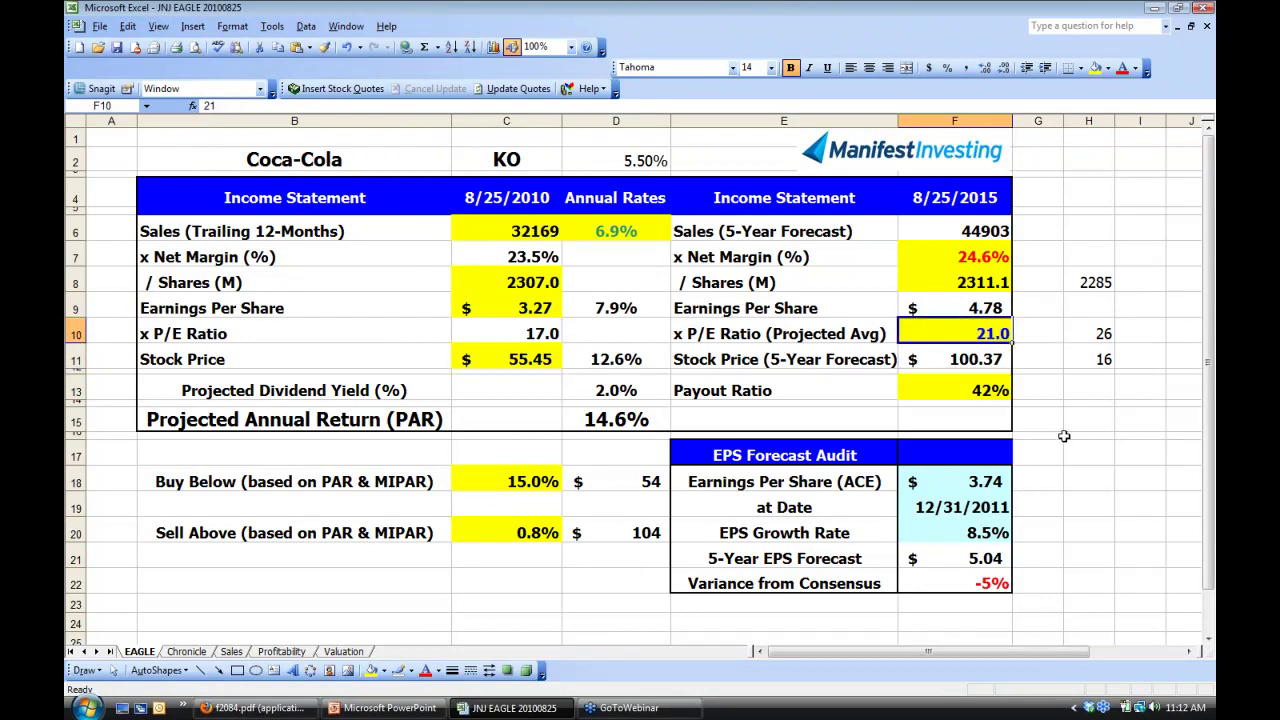
left_click(970, 362)
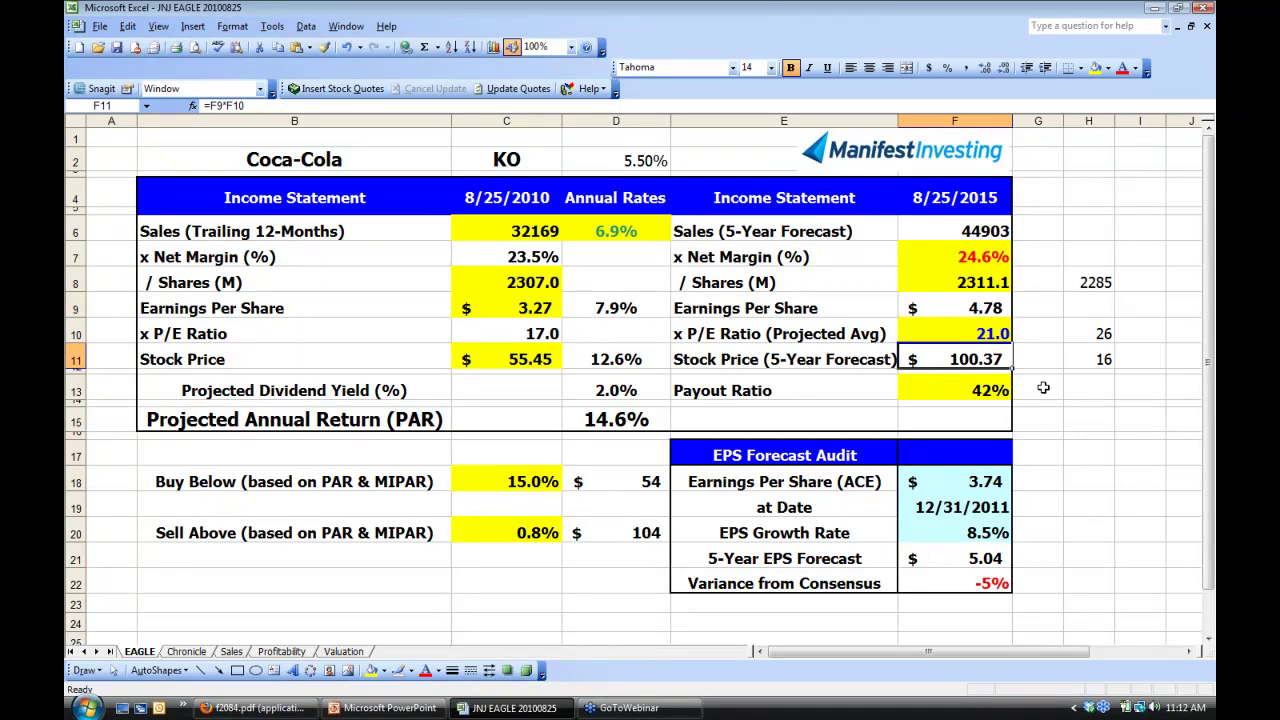
left_click(628, 357)
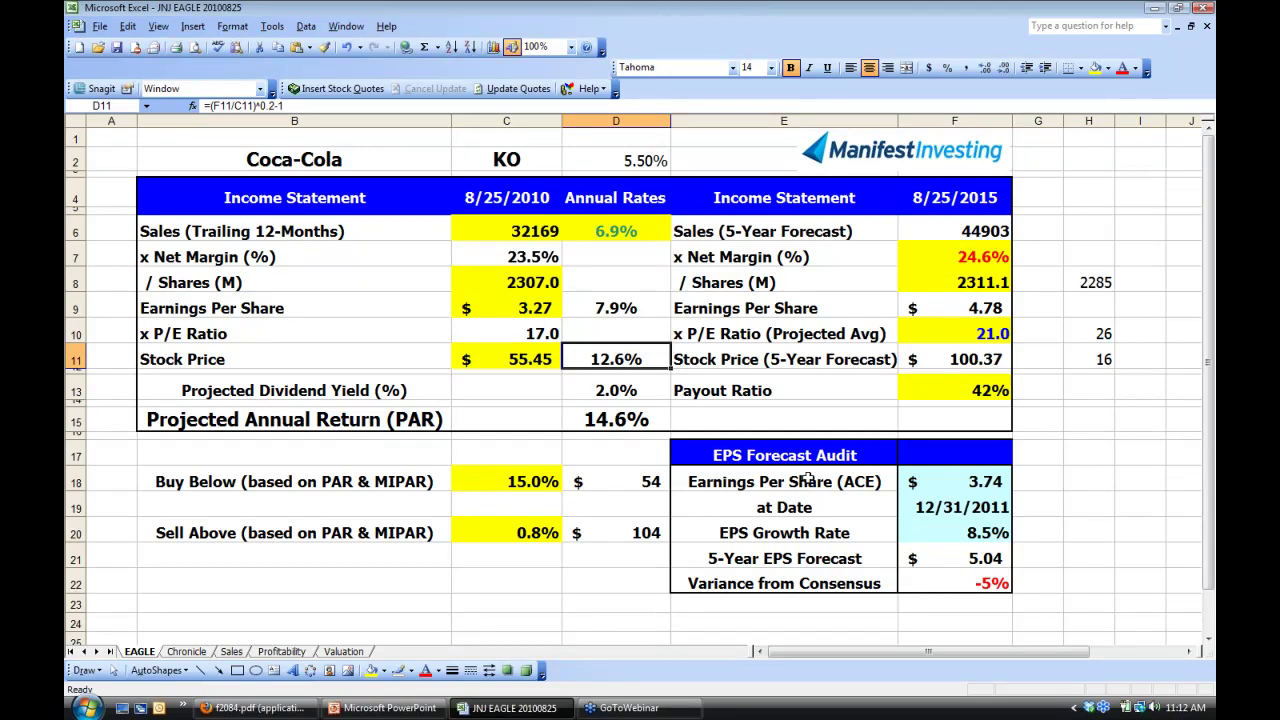
Look up the 13-15 All Div'ds to Net Prof percentage in Firefox's Value Line report and set Excel's Payout Ratio to 50%.
left_click(976, 391)
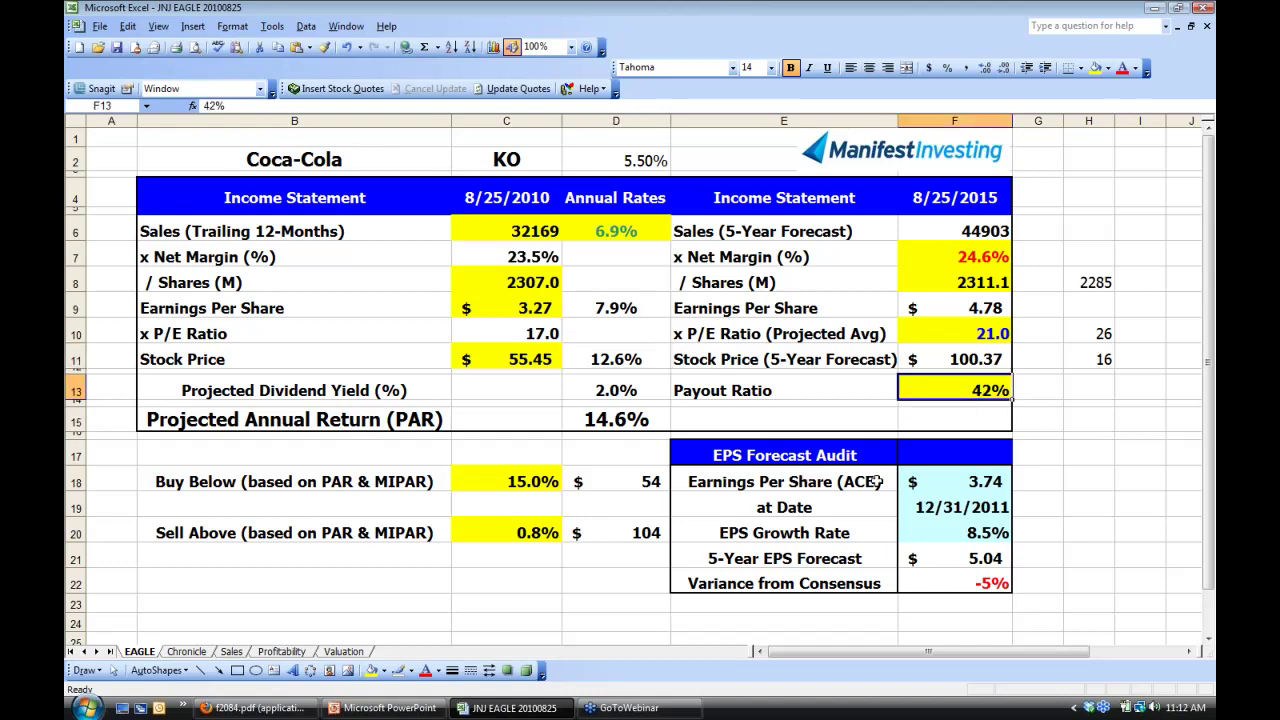
left_click(258, 708)
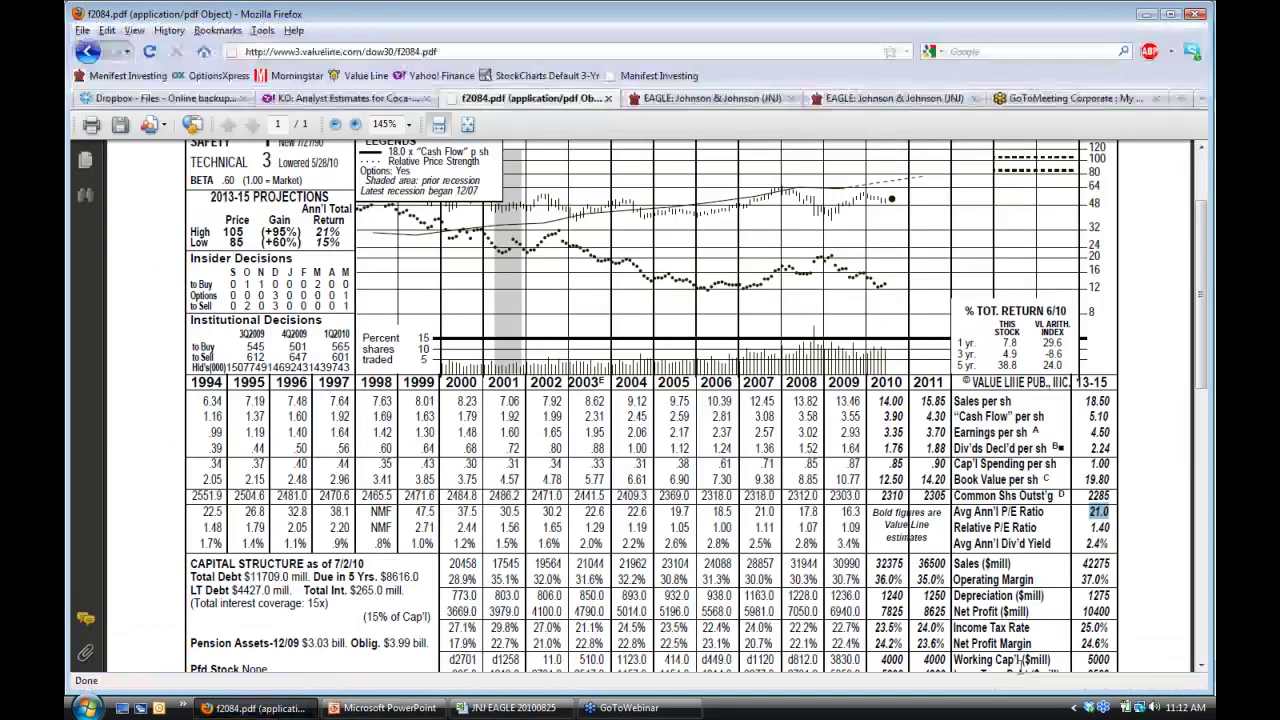
left_click(1205, 648)
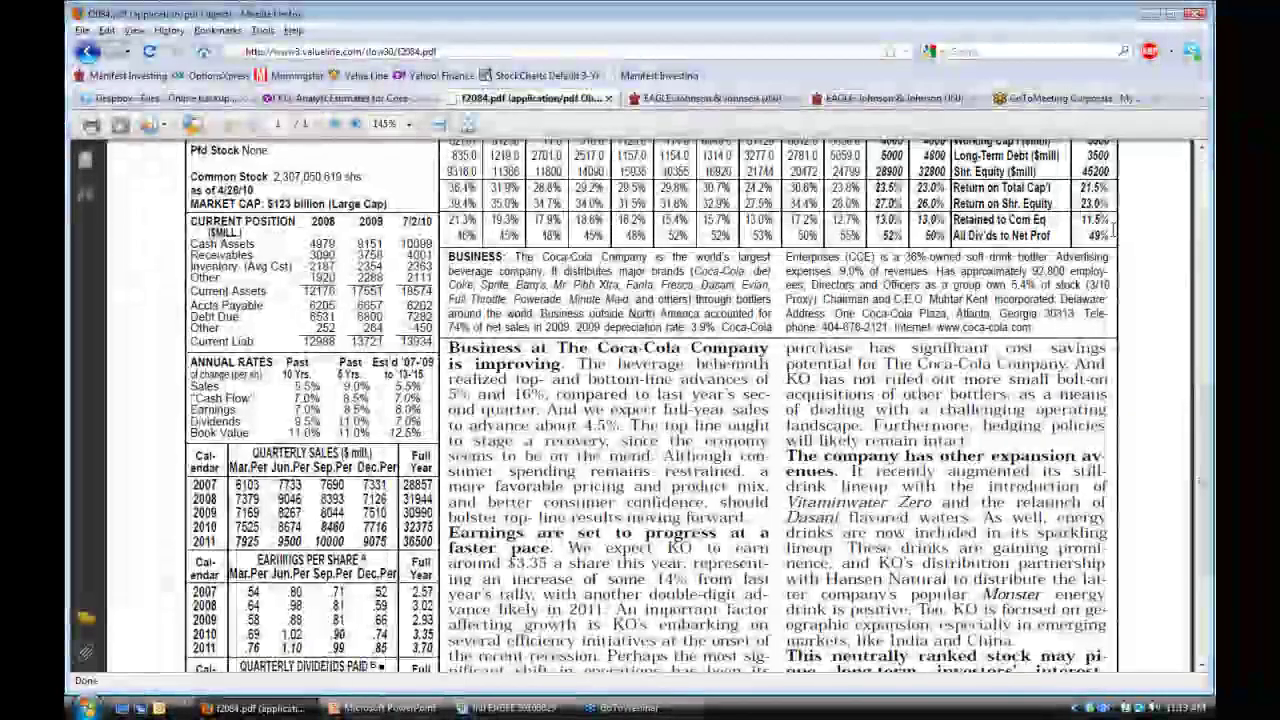
left_click_drag(1111, 222, 1110, 232)
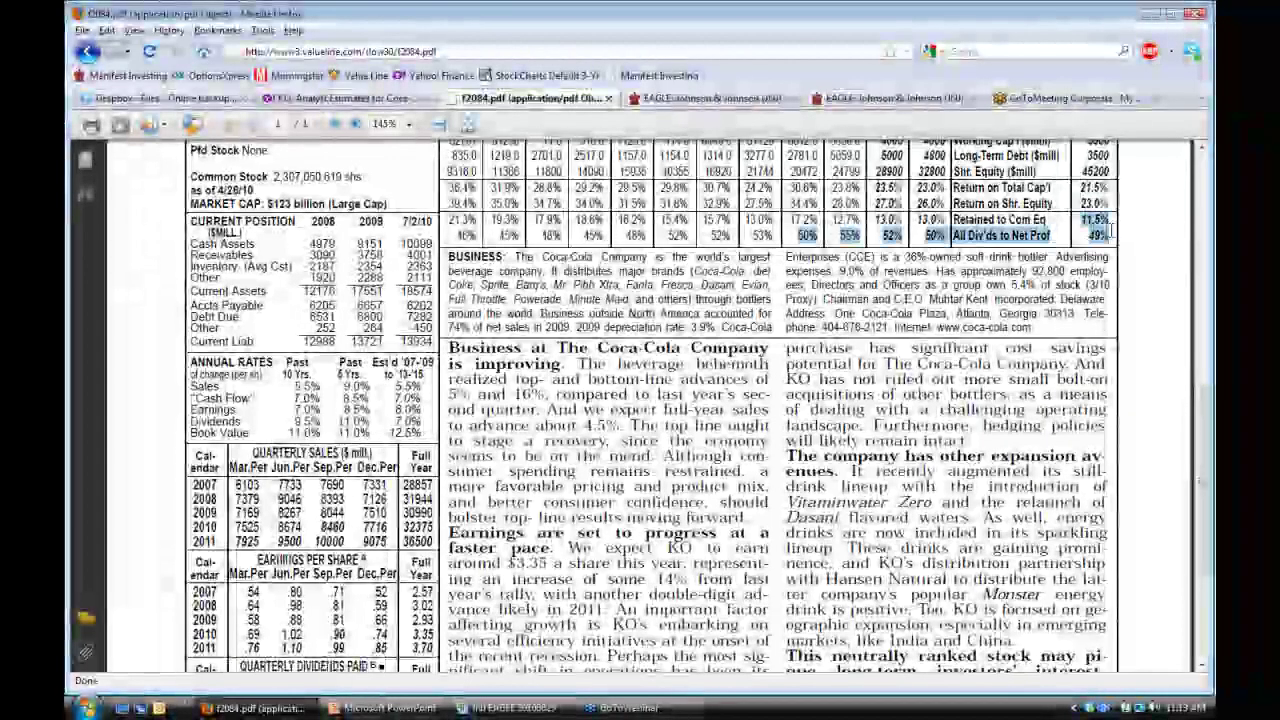
left_click(1108, 233)
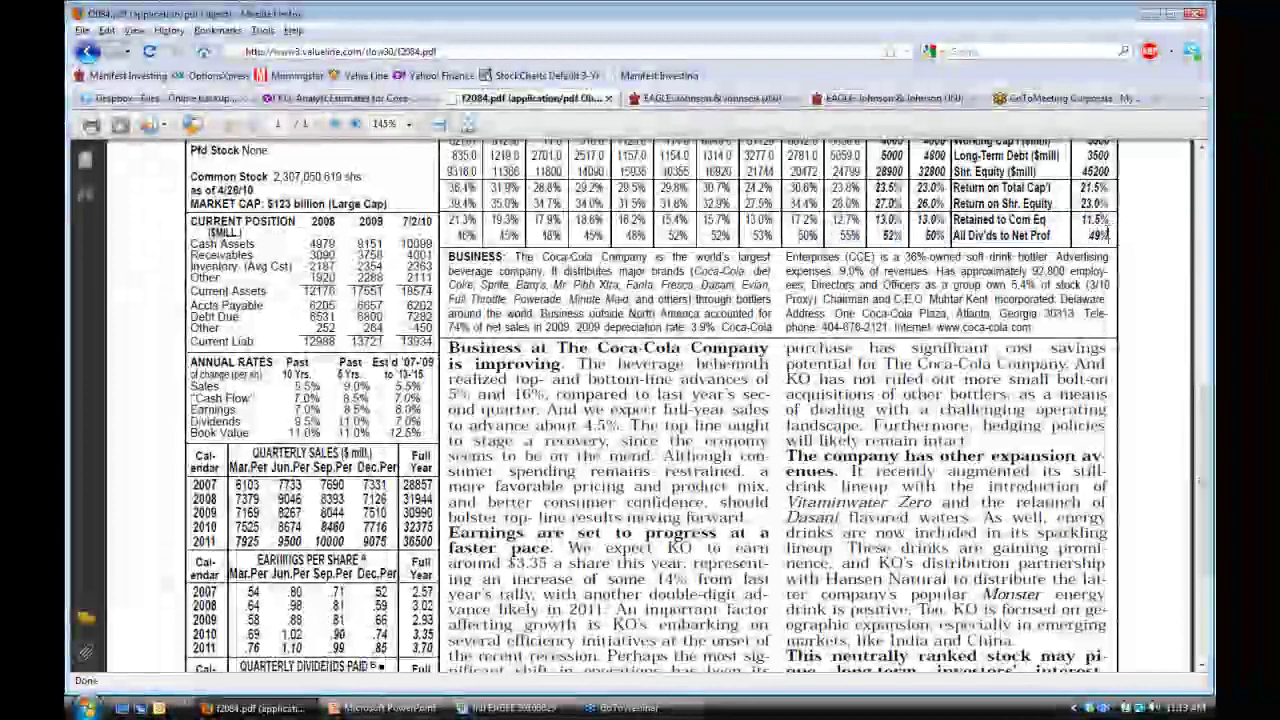
double_click(1104, 234)
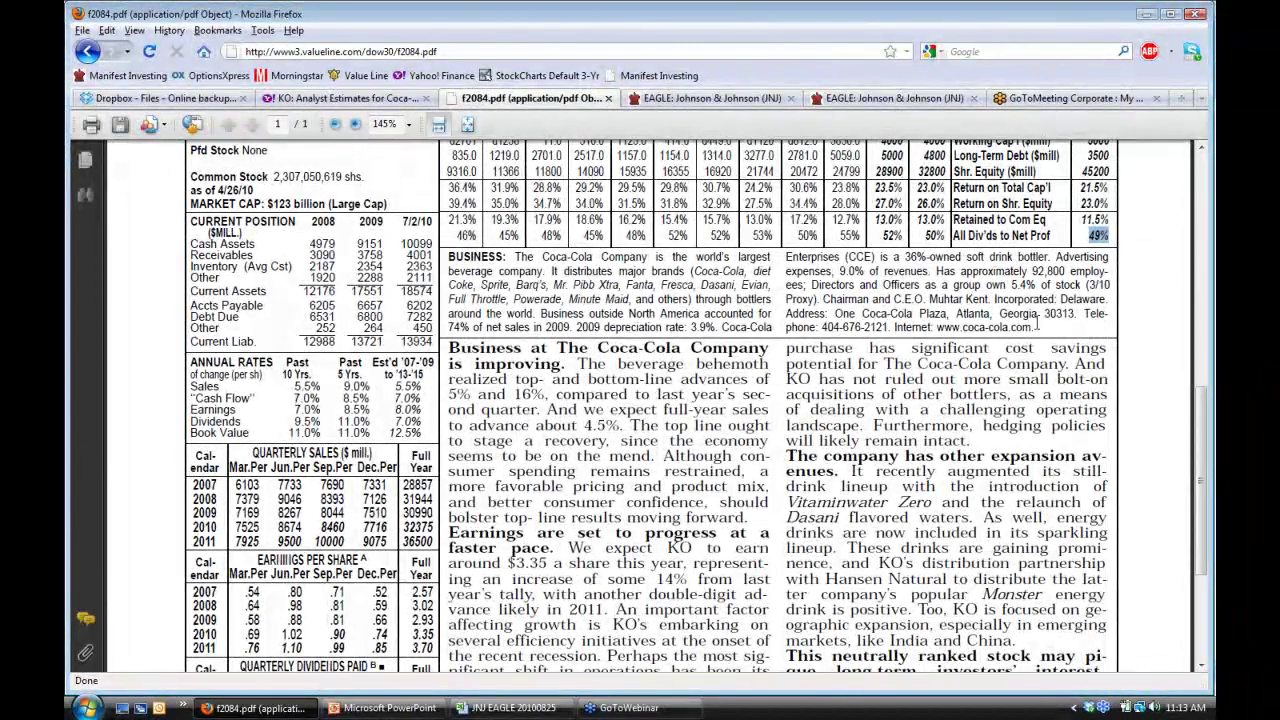
left_click(510, 708)
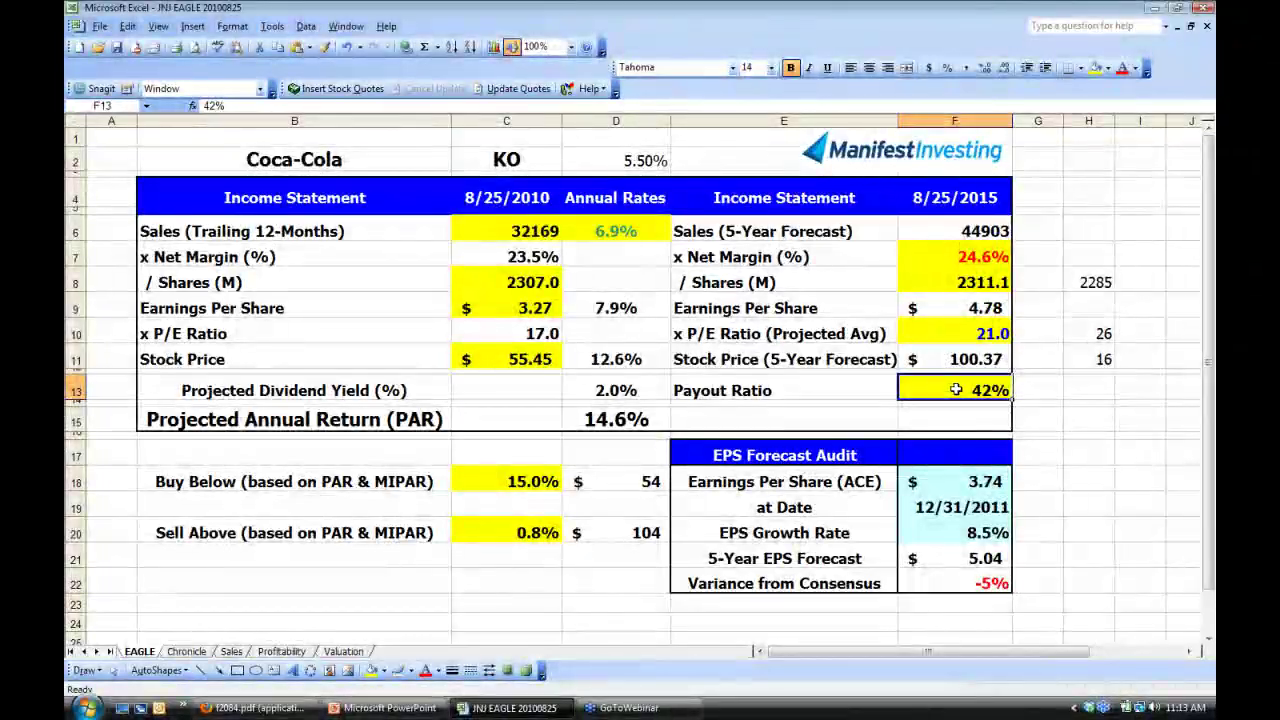
type("50")
key("Return")
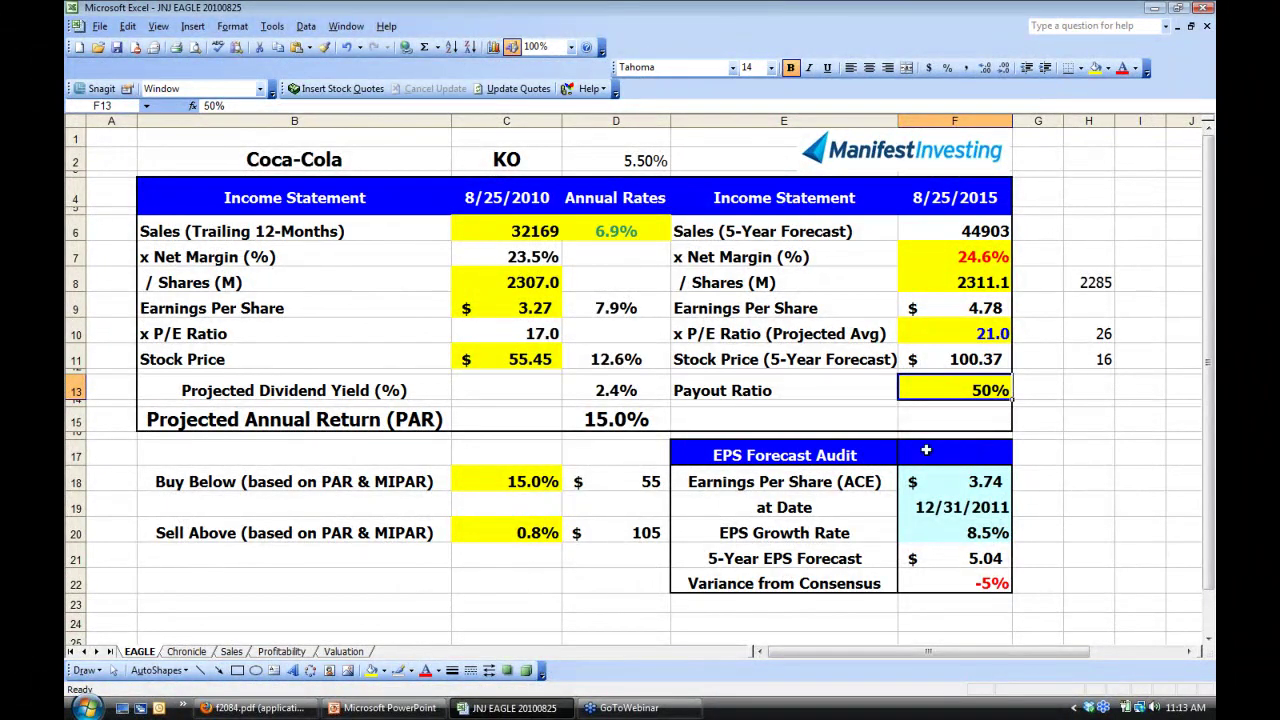
left_click(1098, 462)
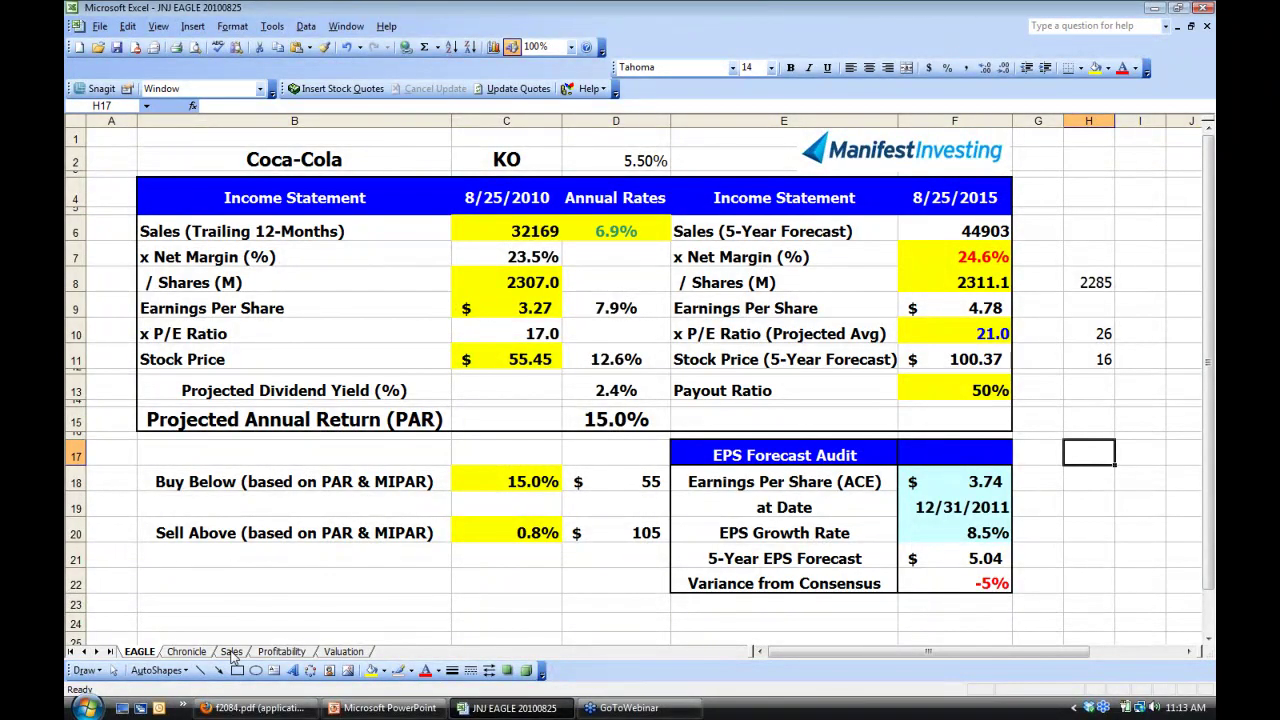
Look through the charts on the Sales, Profitability and Valuation sheets, and return to the EAGLE sheet.
left_click(231, 652)
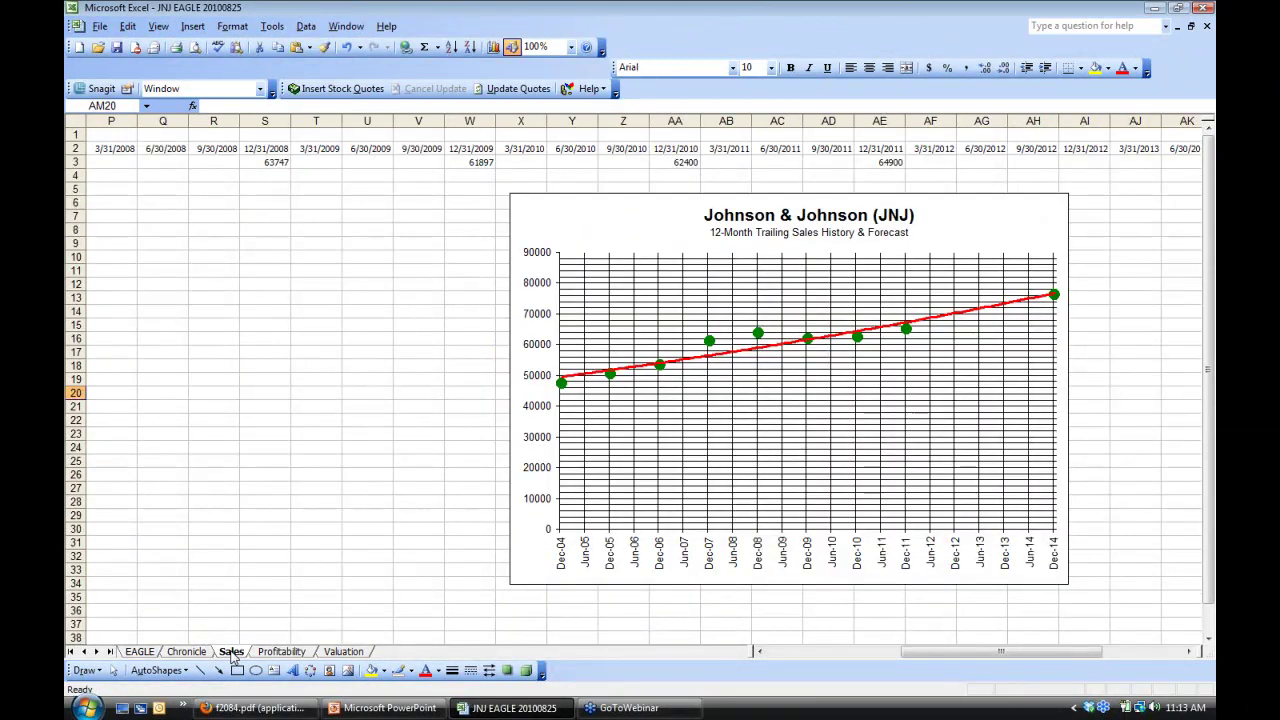
left_click(289, 652)
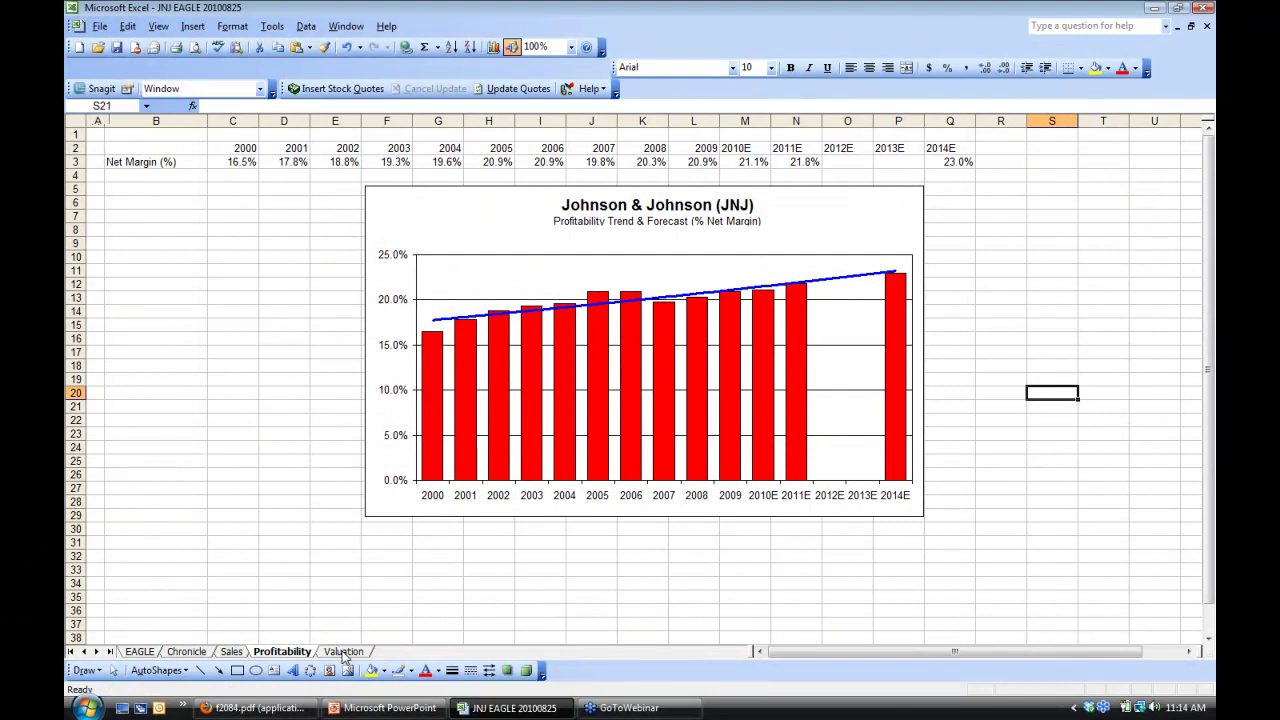
left_click(343, 651)
left_click(234, 653)
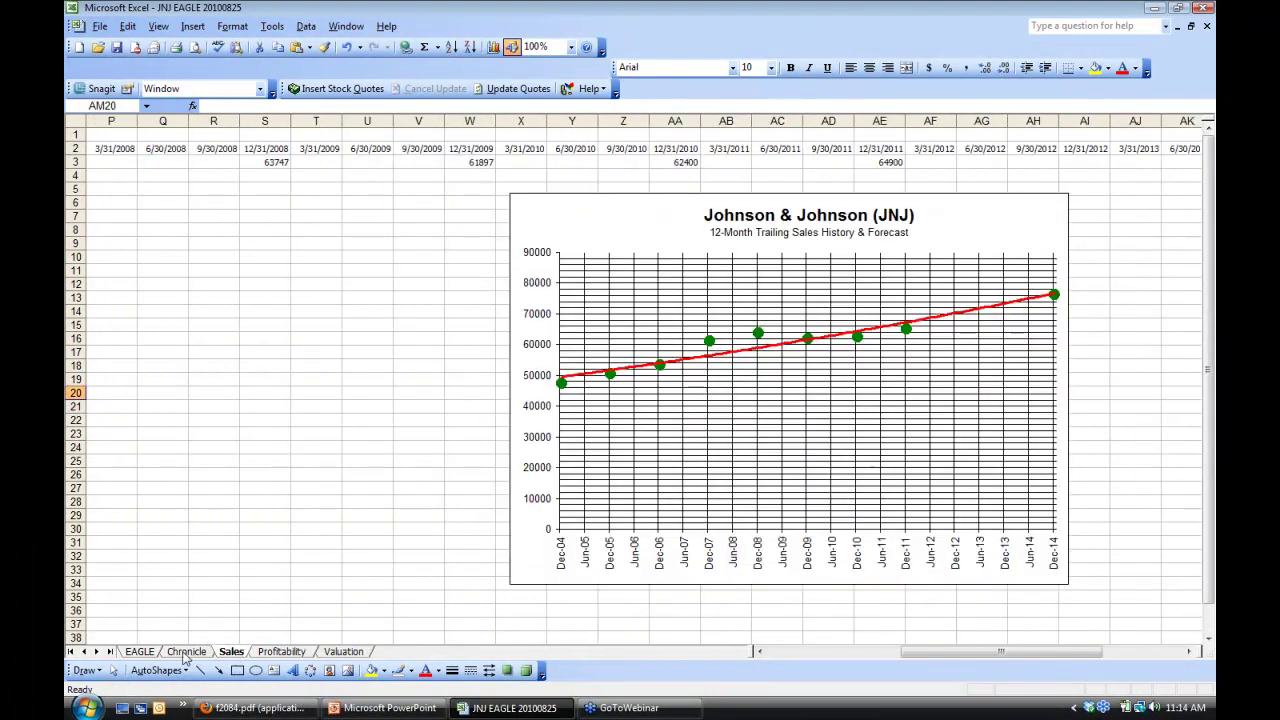
left_click(141, 655)
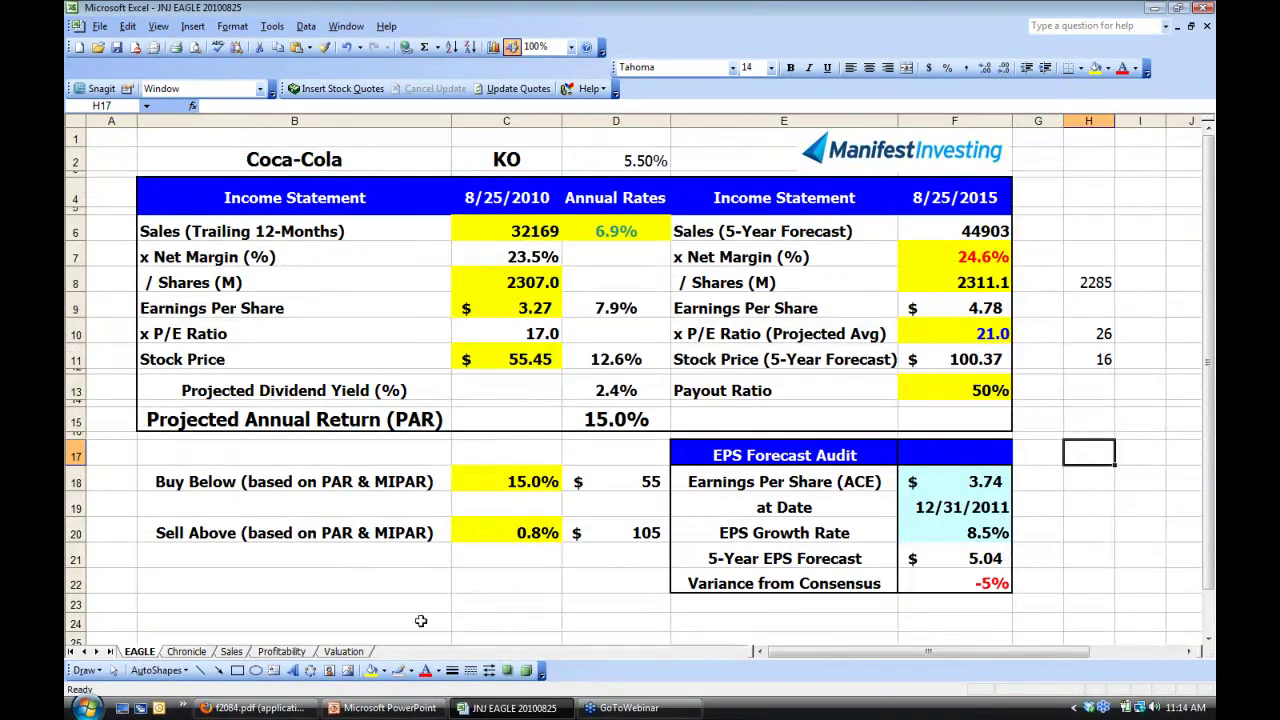
Review the sales growth rate formula, the forecast net margin, the projected P/E Ratio and the rate noted beside the KO ticker.
left_click(615, 234)
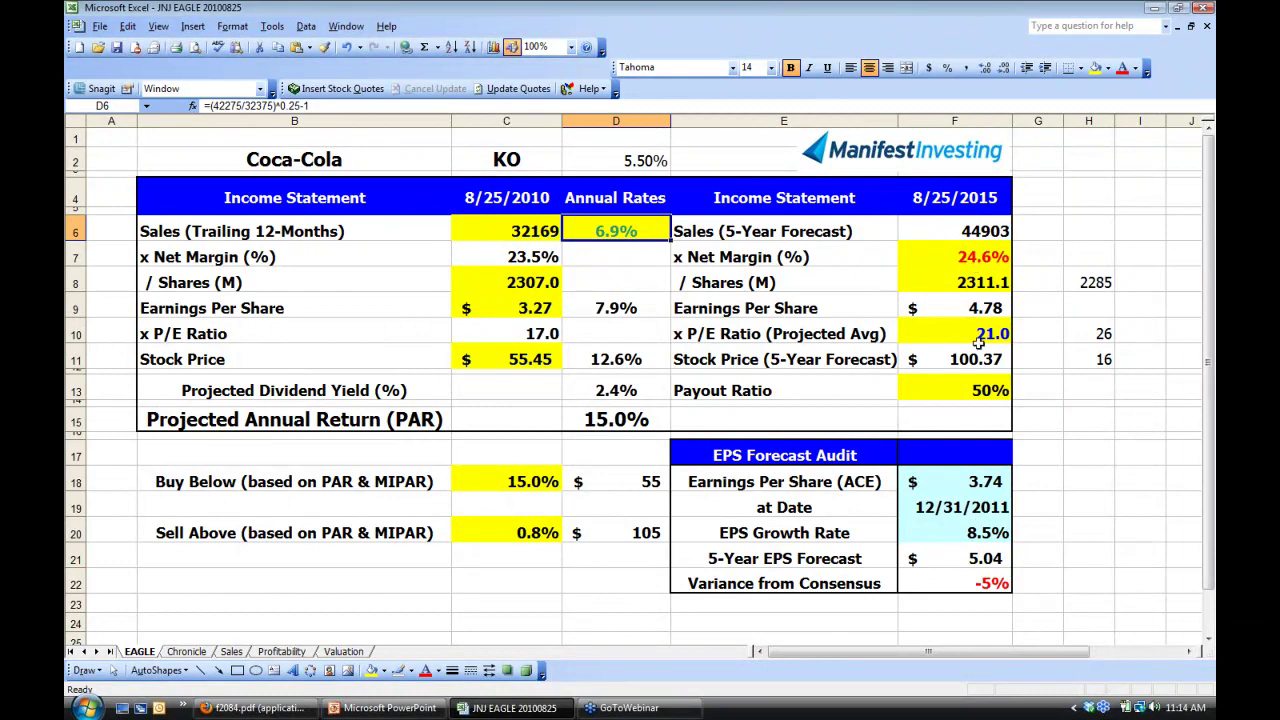
left_click(1090, 419)
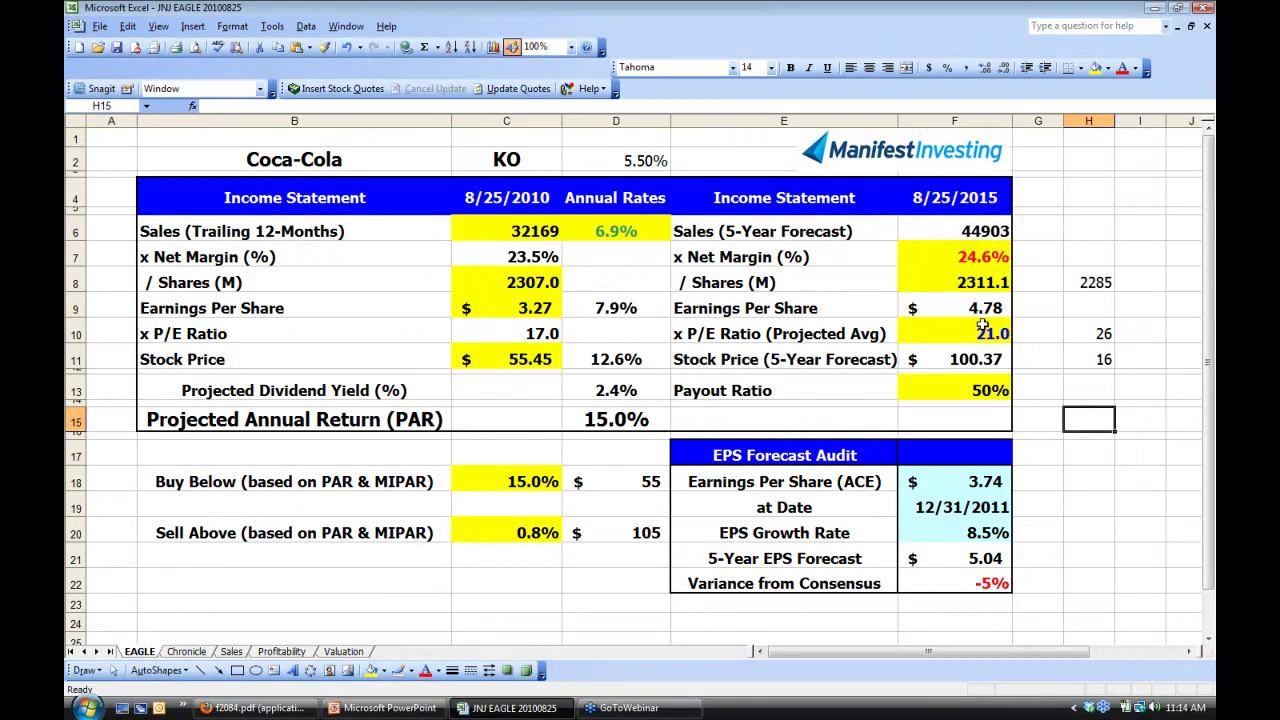
left_click(610, 230)
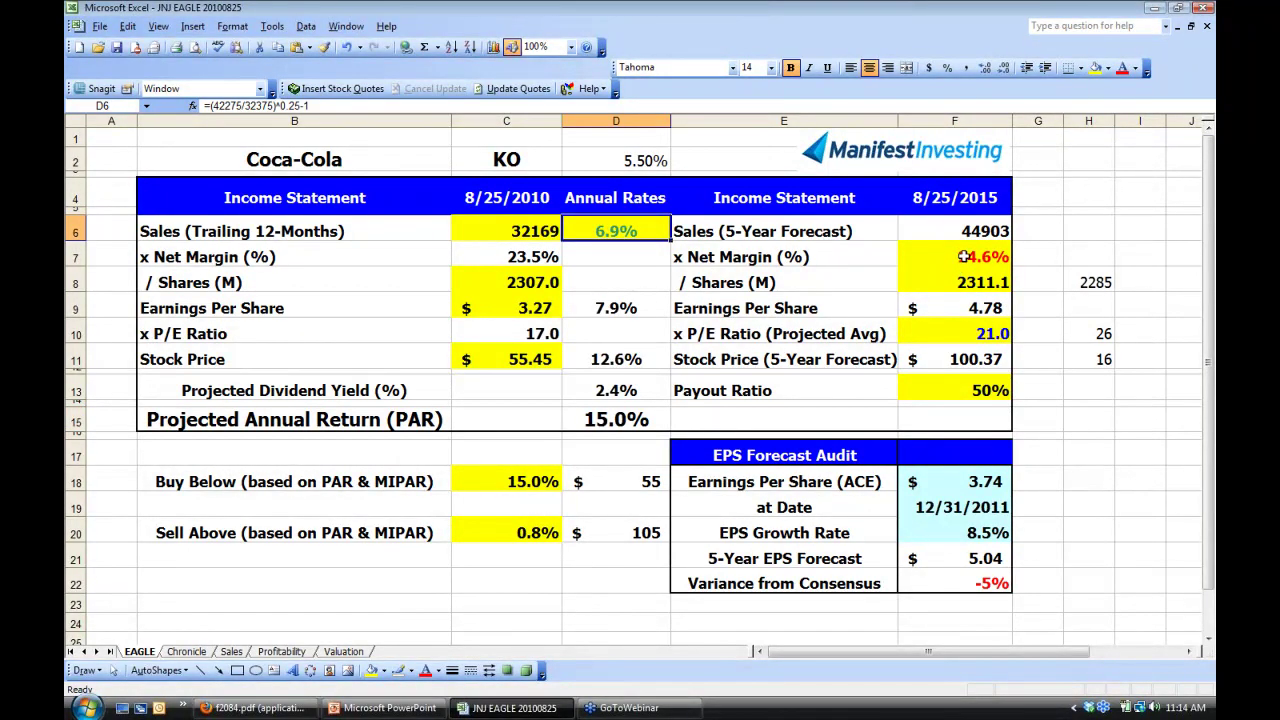
left_click(962, 259)
left_click(977, 327)
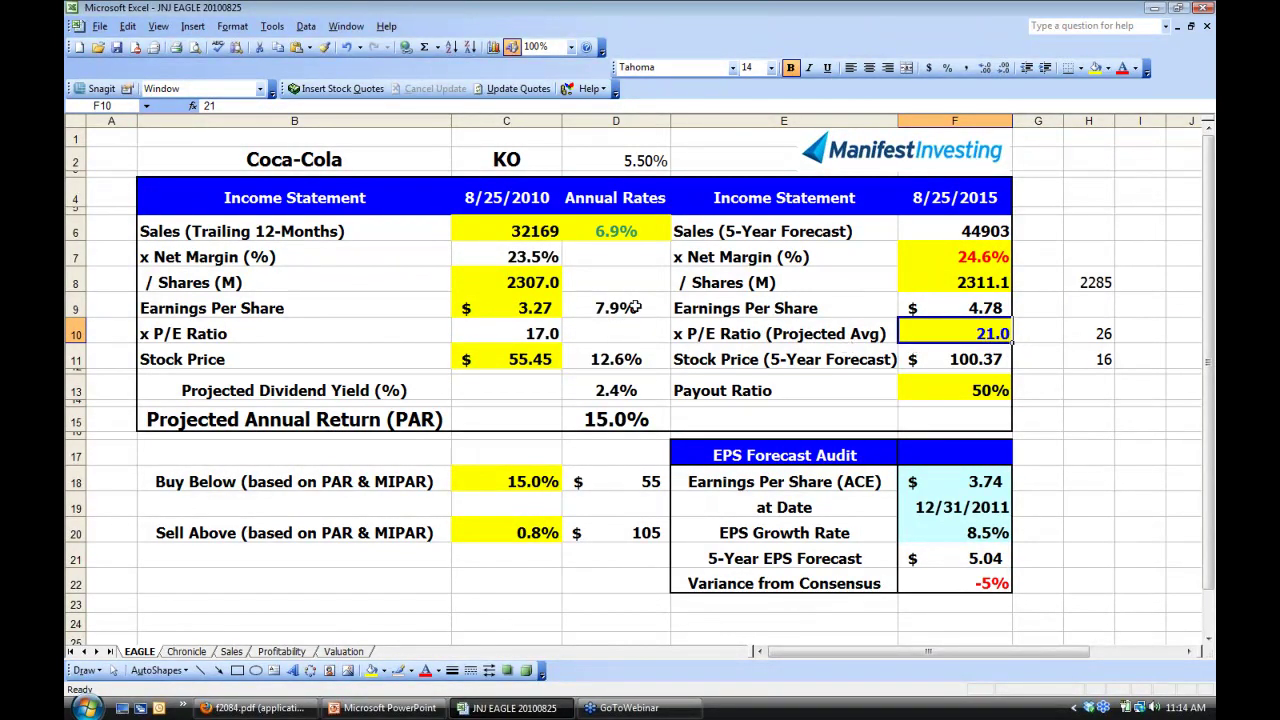
left_click(631, 226)
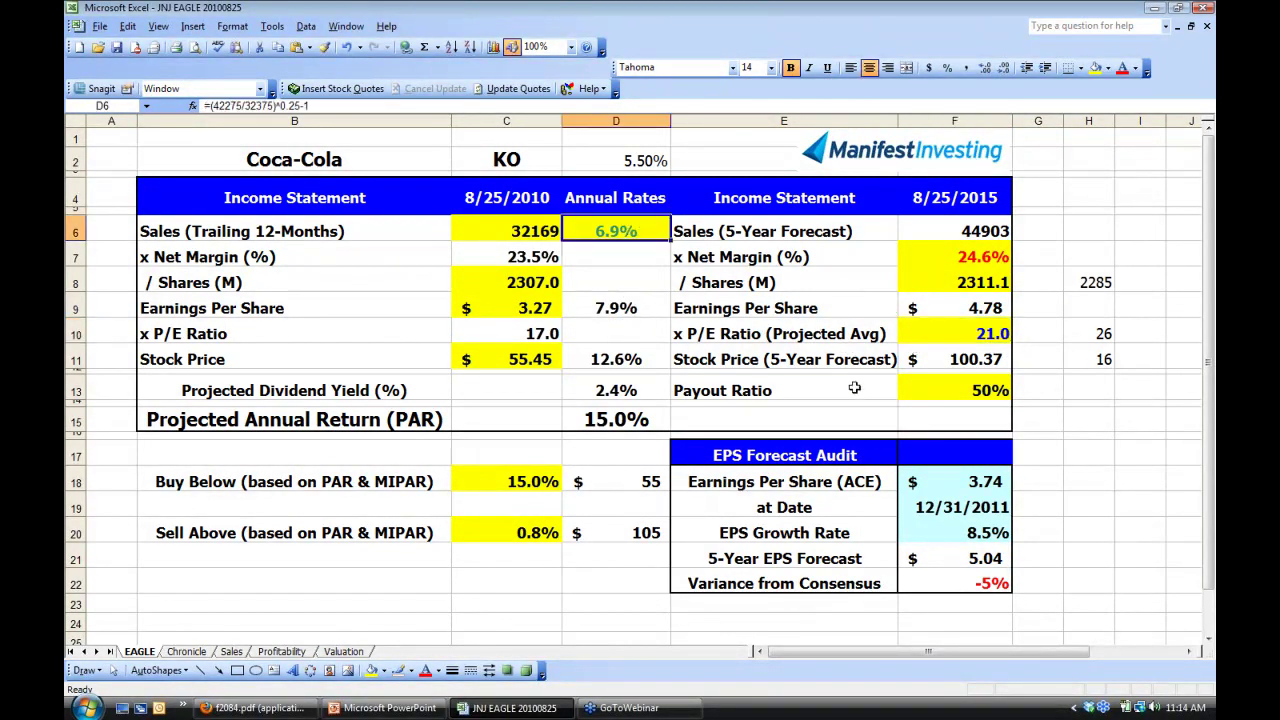
left_click(629, 153)
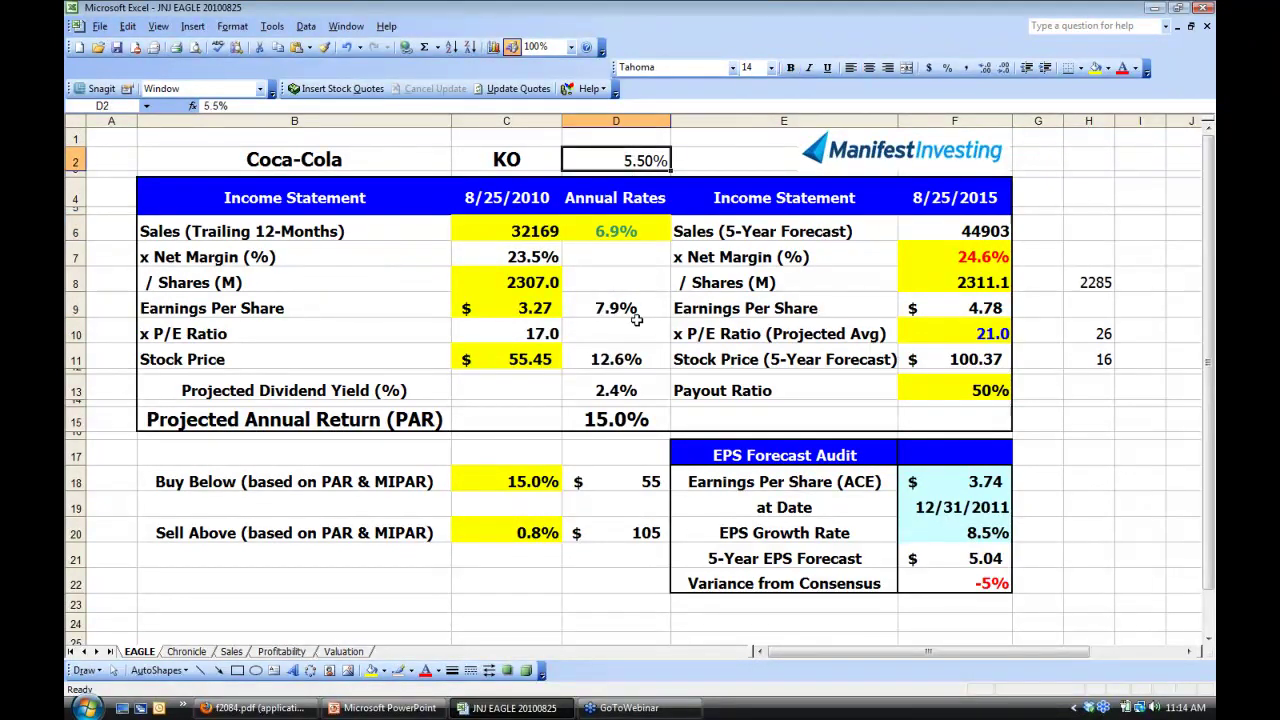
Try a 5.5% annual sales growth rate in D6, recalculate to check the Projected Annual Return, and undo the entry.
left_click(621, 231)
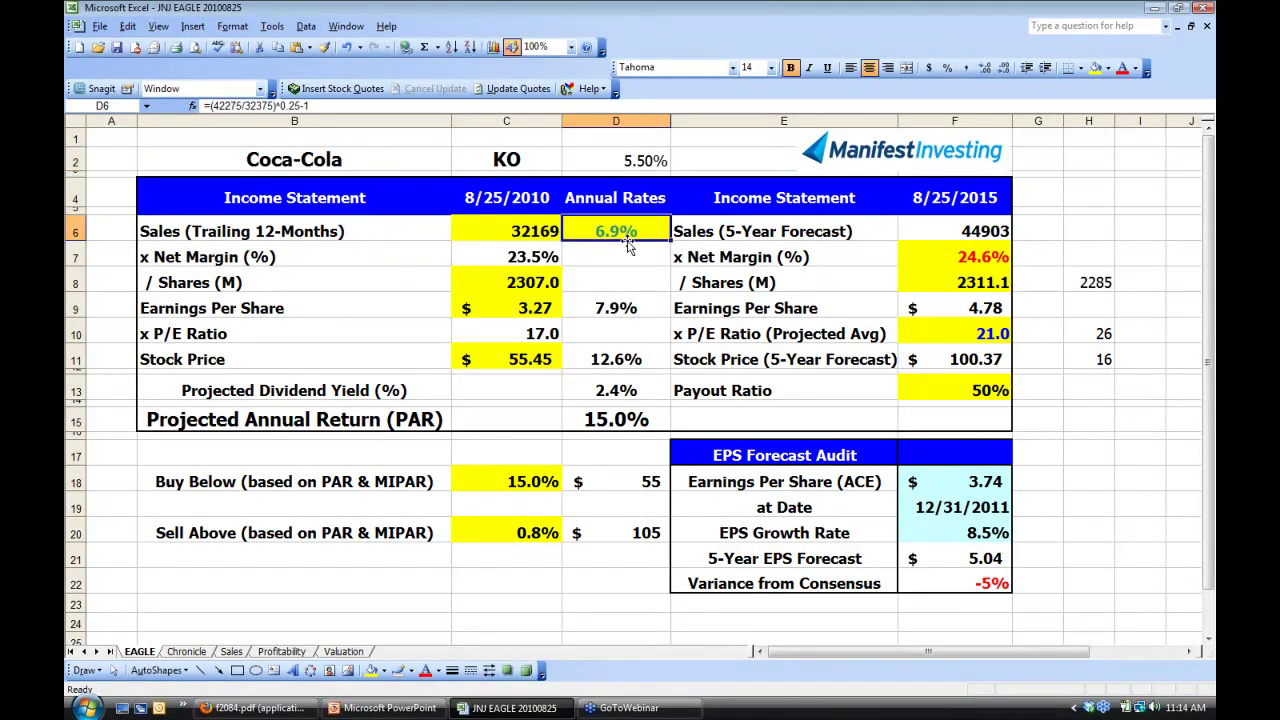
type("5.5%")
key("Return")
key("Up")
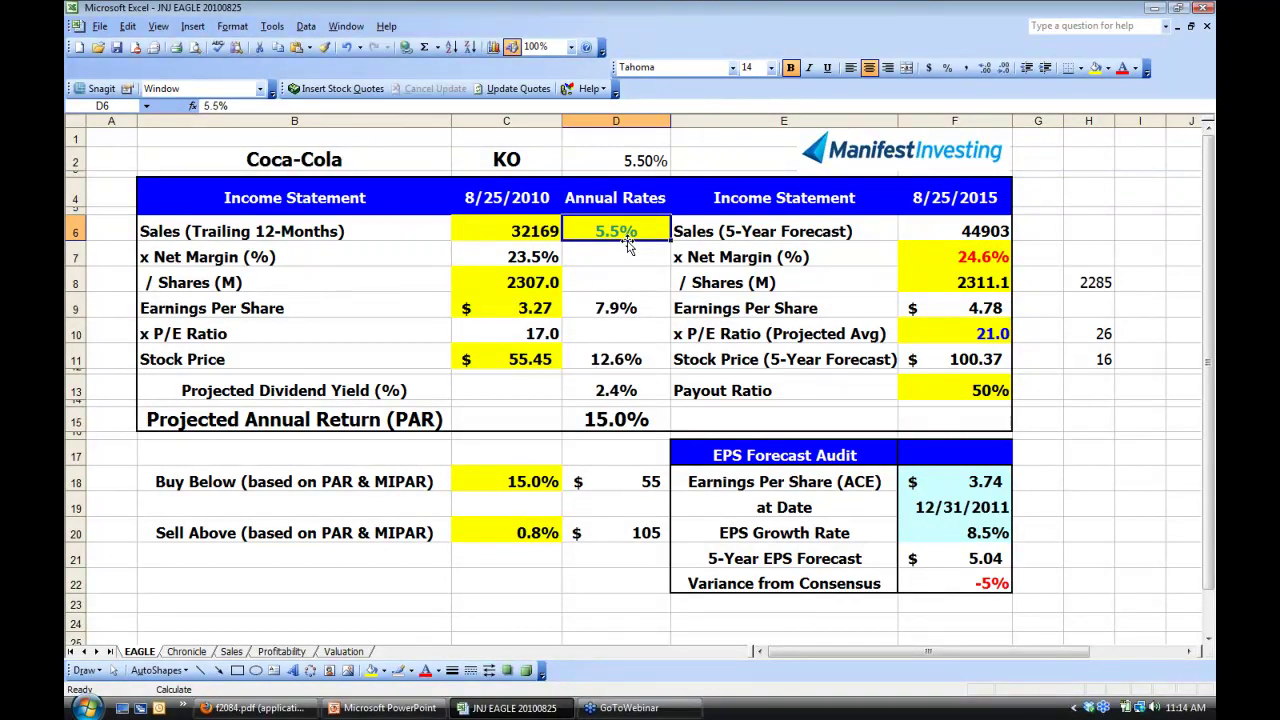
key("F9")
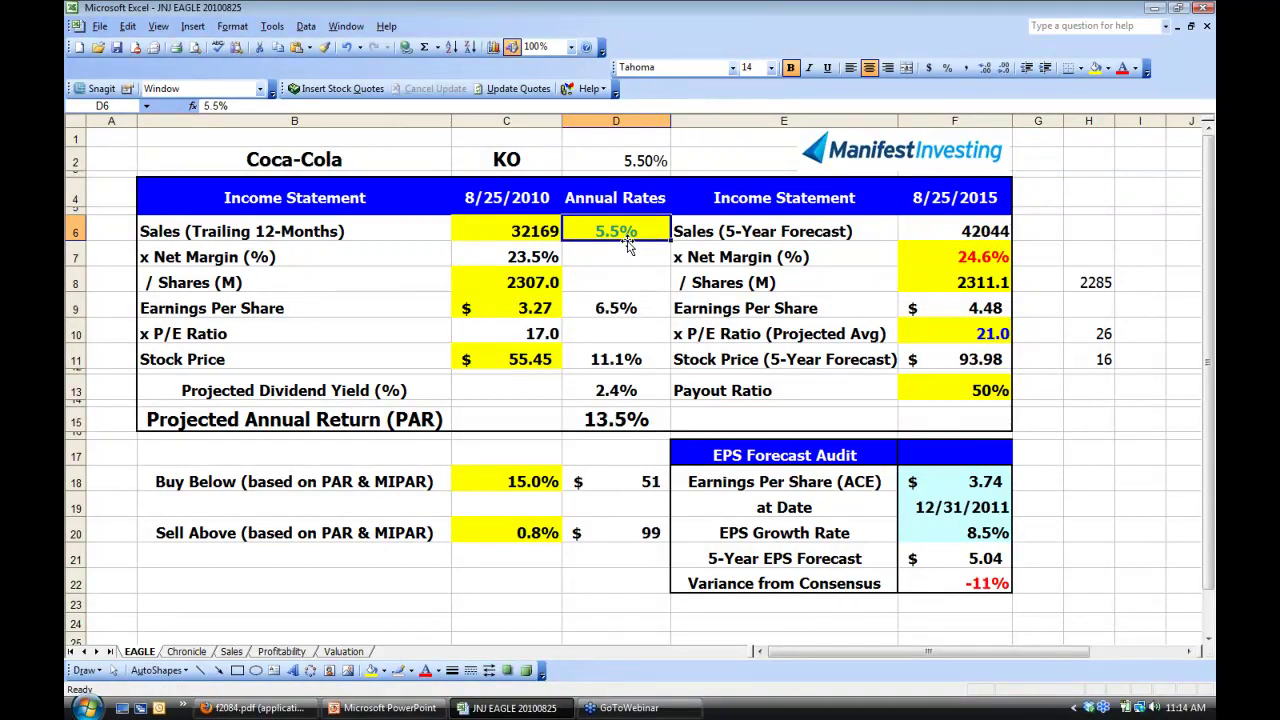
left_click(615, 421)
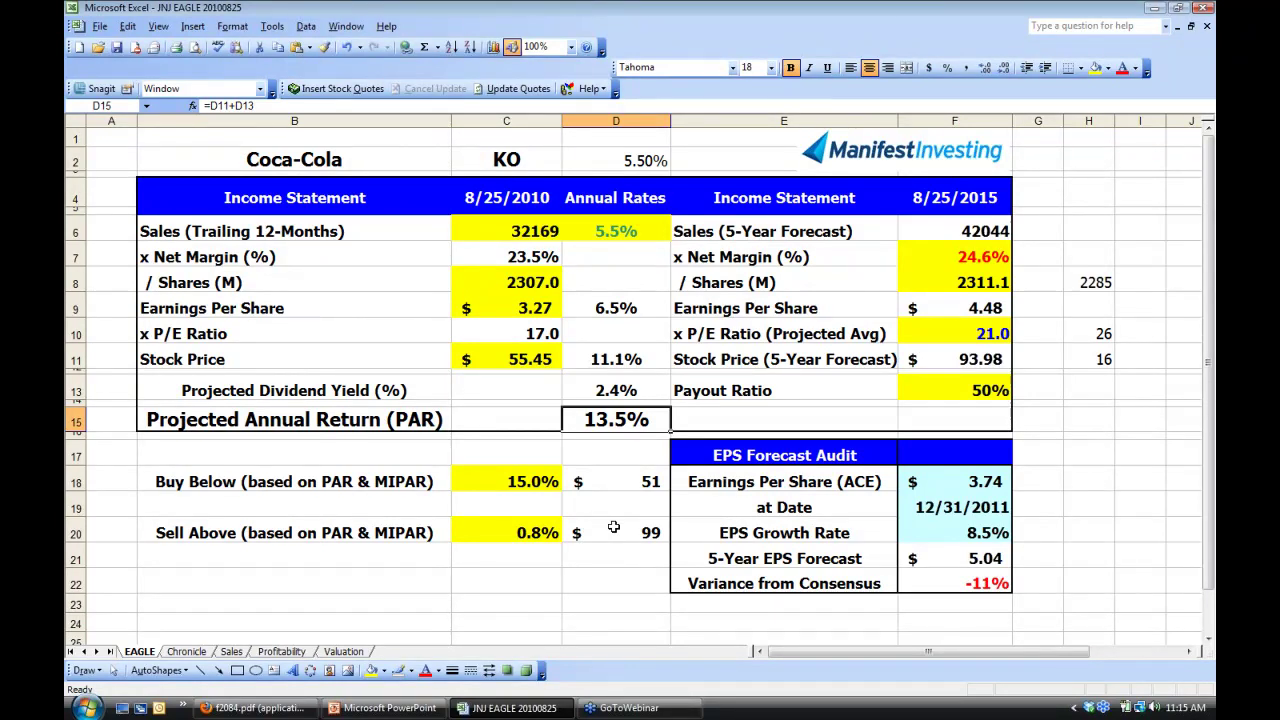
left_click(616, 232)
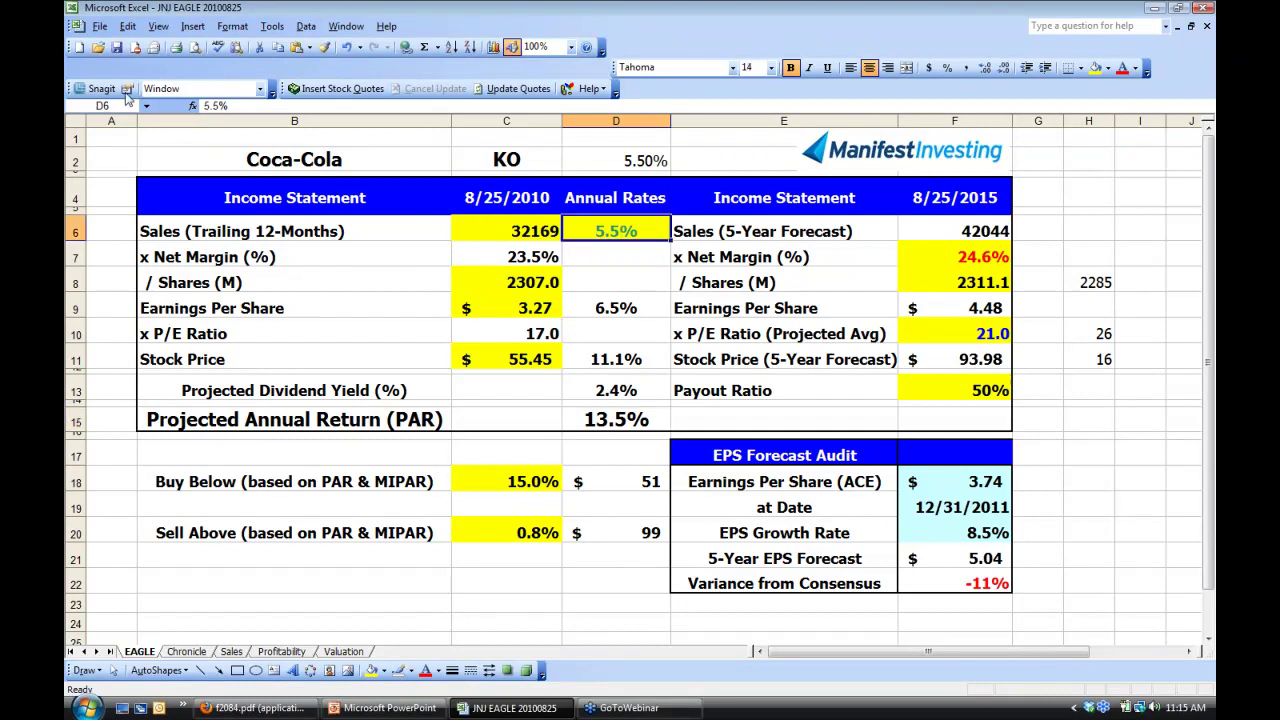
left_click(128, 26)
left_click(168, 47)
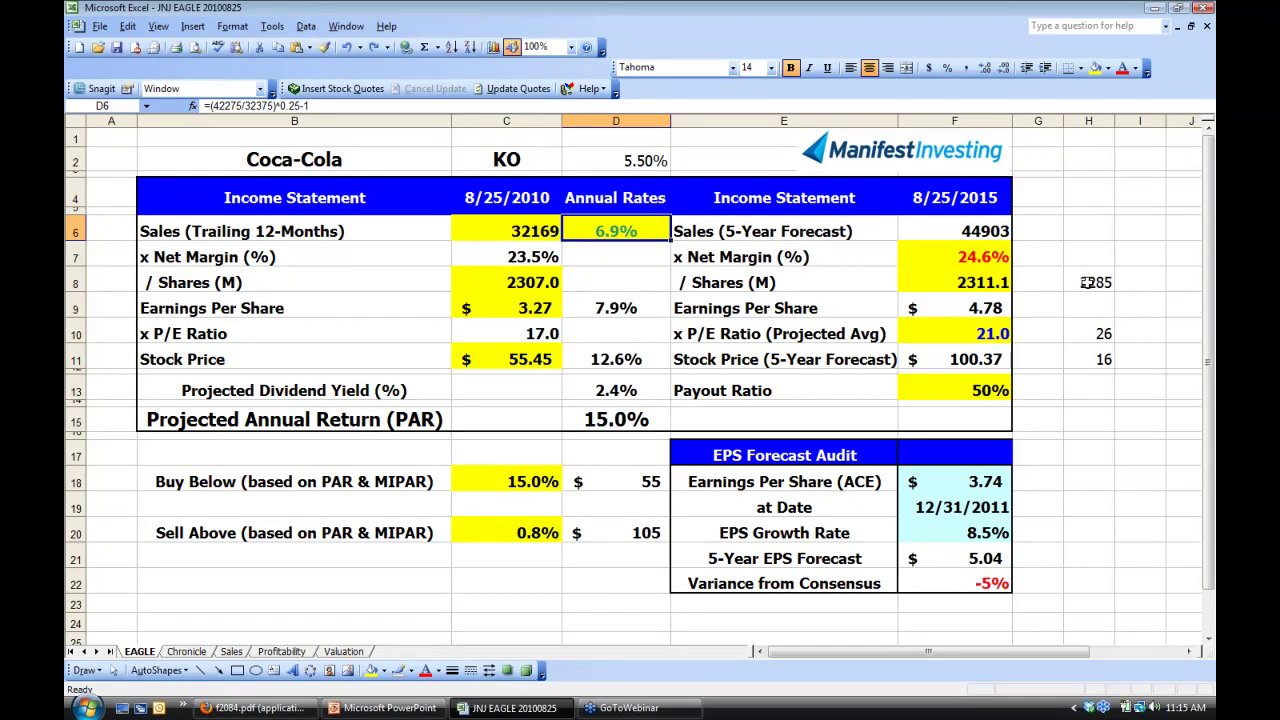
Try Value Line's share count of 2285 in the forecast Shares cell F8, recalculate, and undo the entry.
left_click(976, 283)
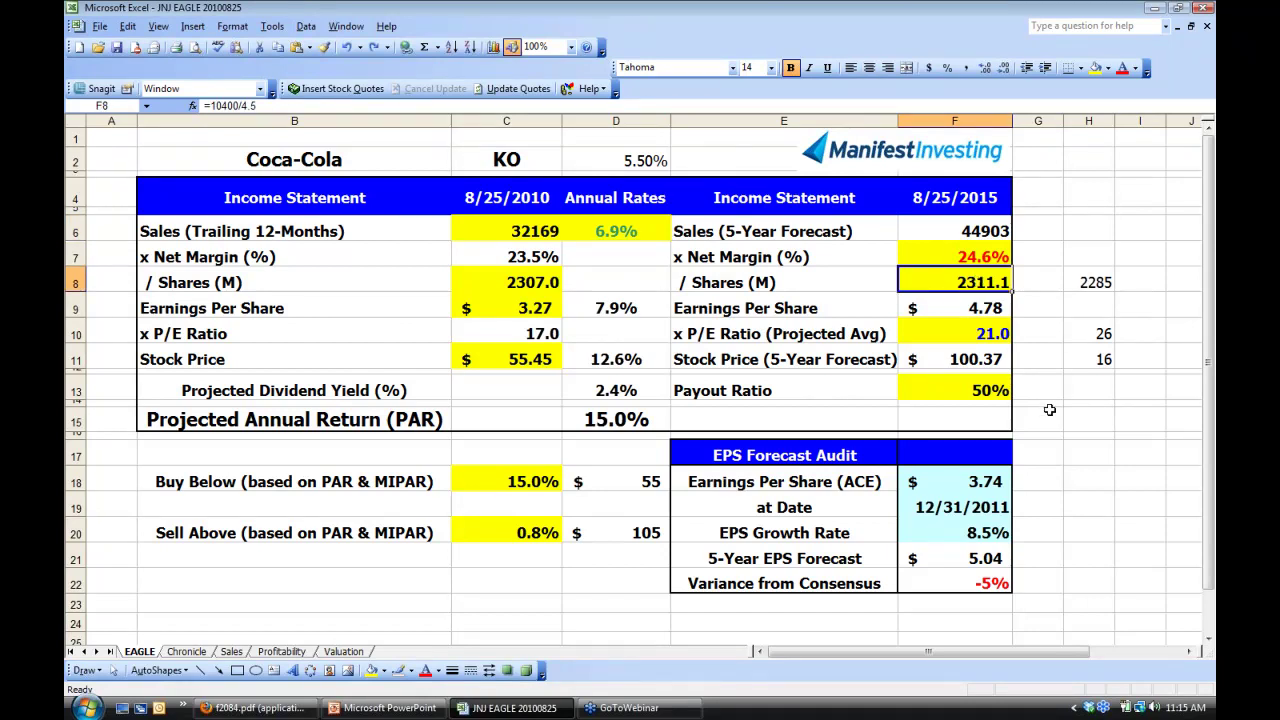
type("2285")
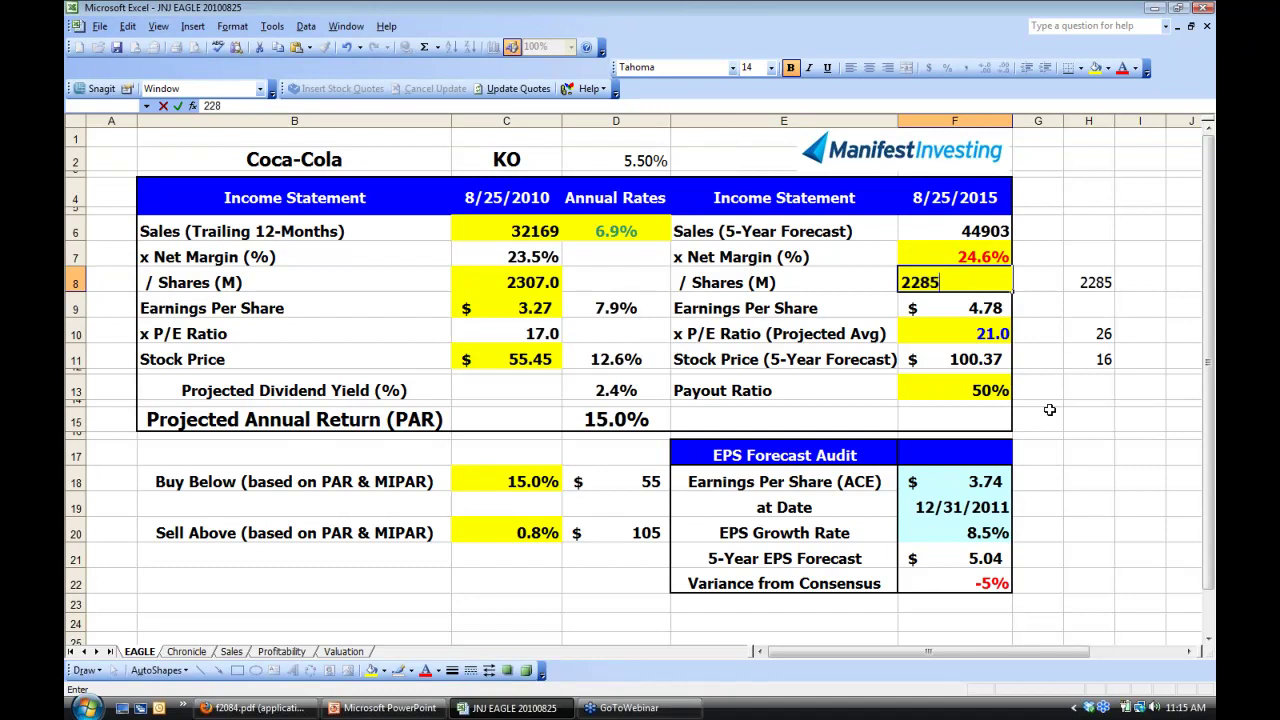
key("Return")
key("Up")
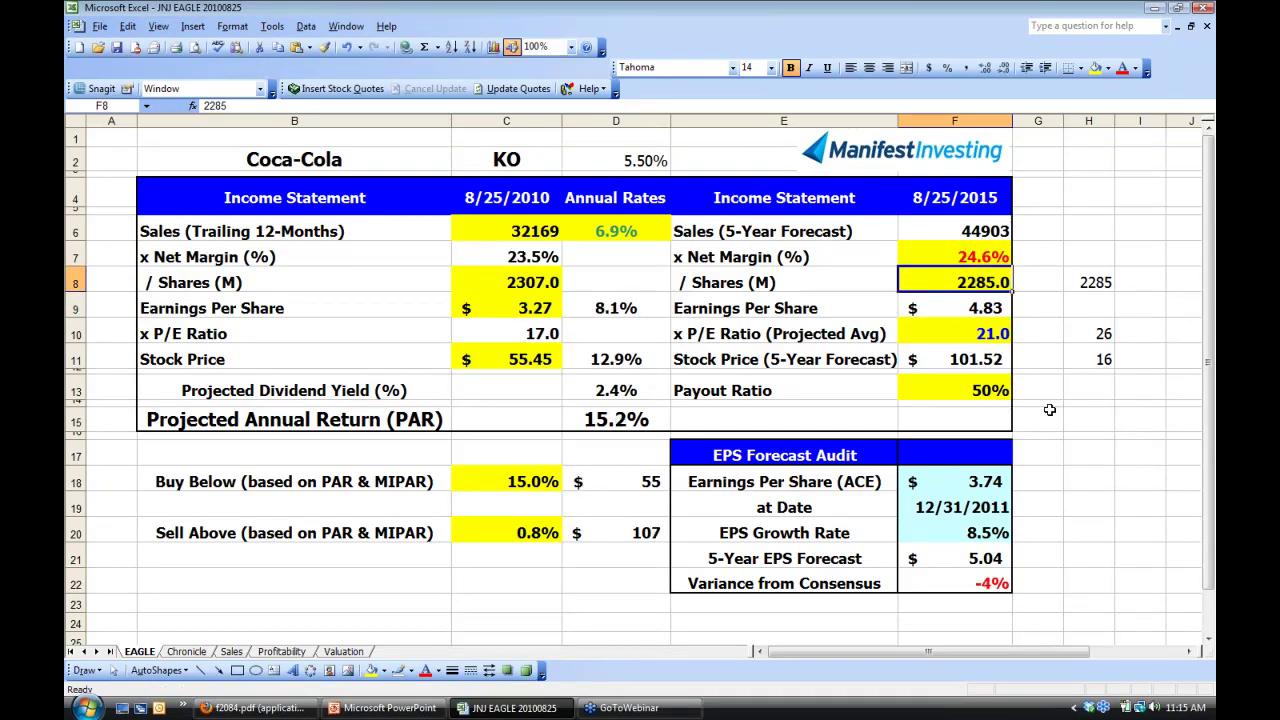
left_click(129, 27)
left_click(170, 38)
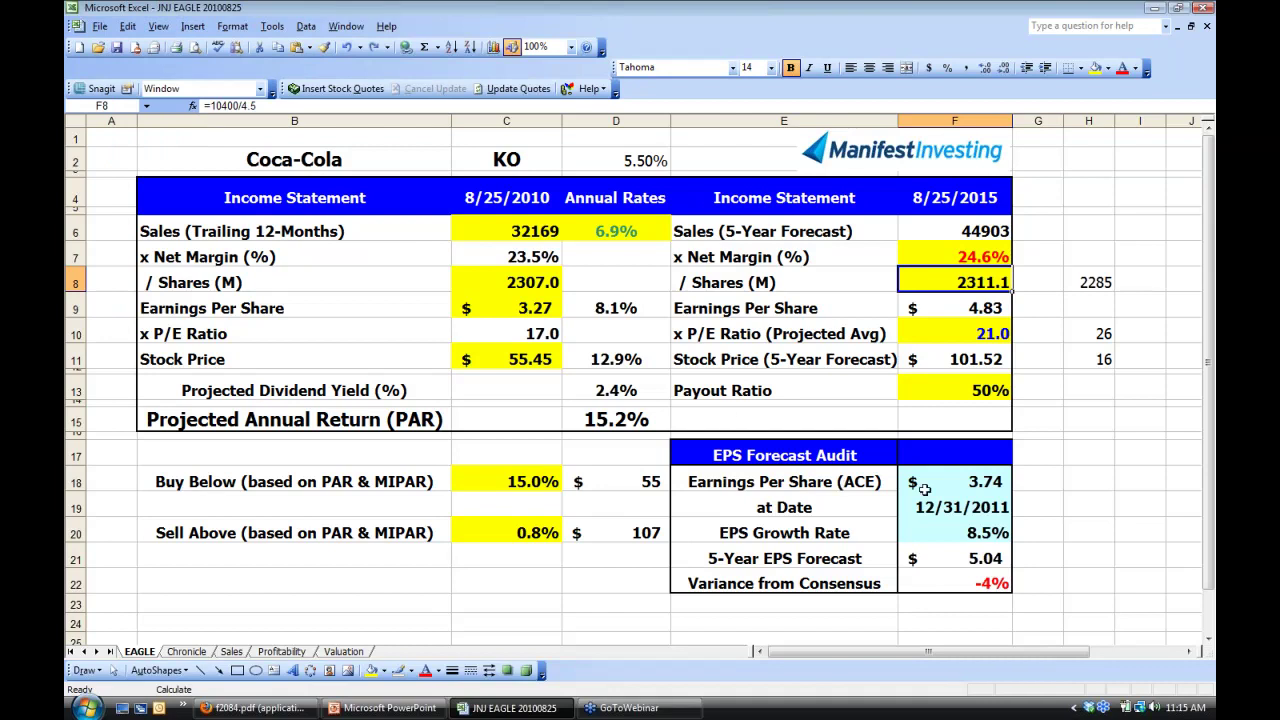
Set the Sell Above rate in C20 to 1%, recalculate, and check the resulting sell price in D20.
left_click(1075, 490)
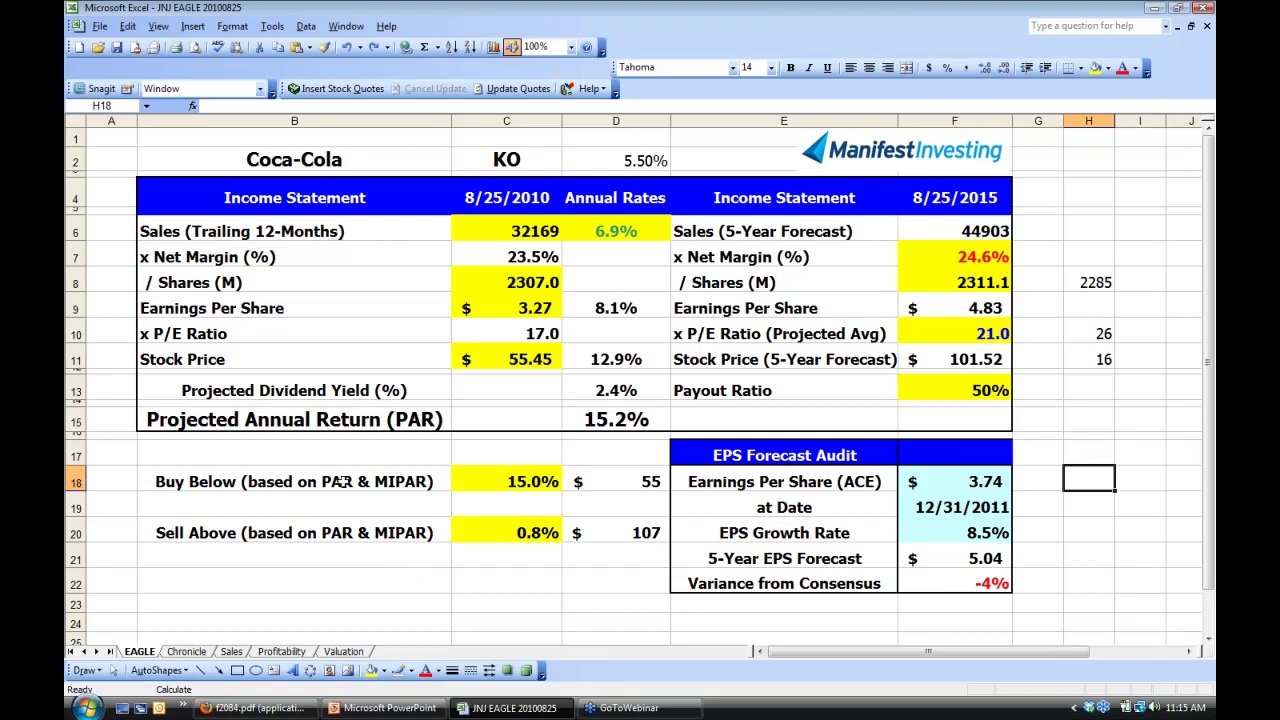
left_click(512, 482)
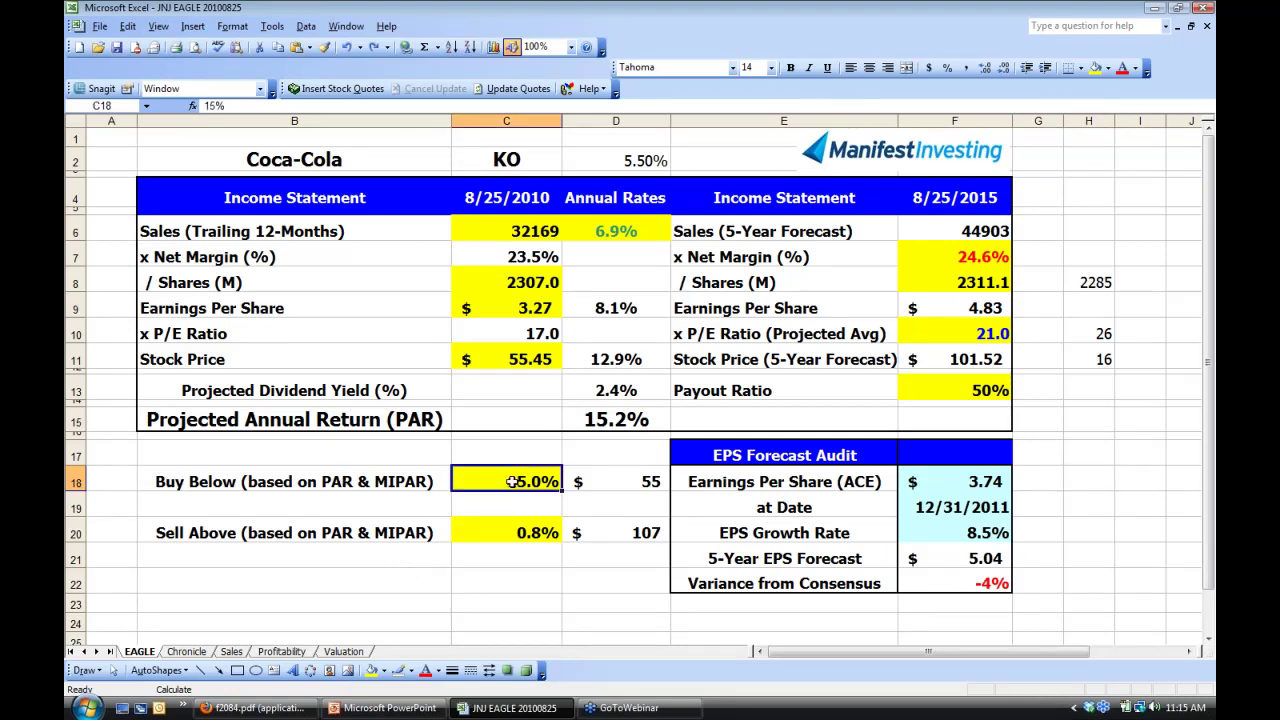
left_click(515, 533)
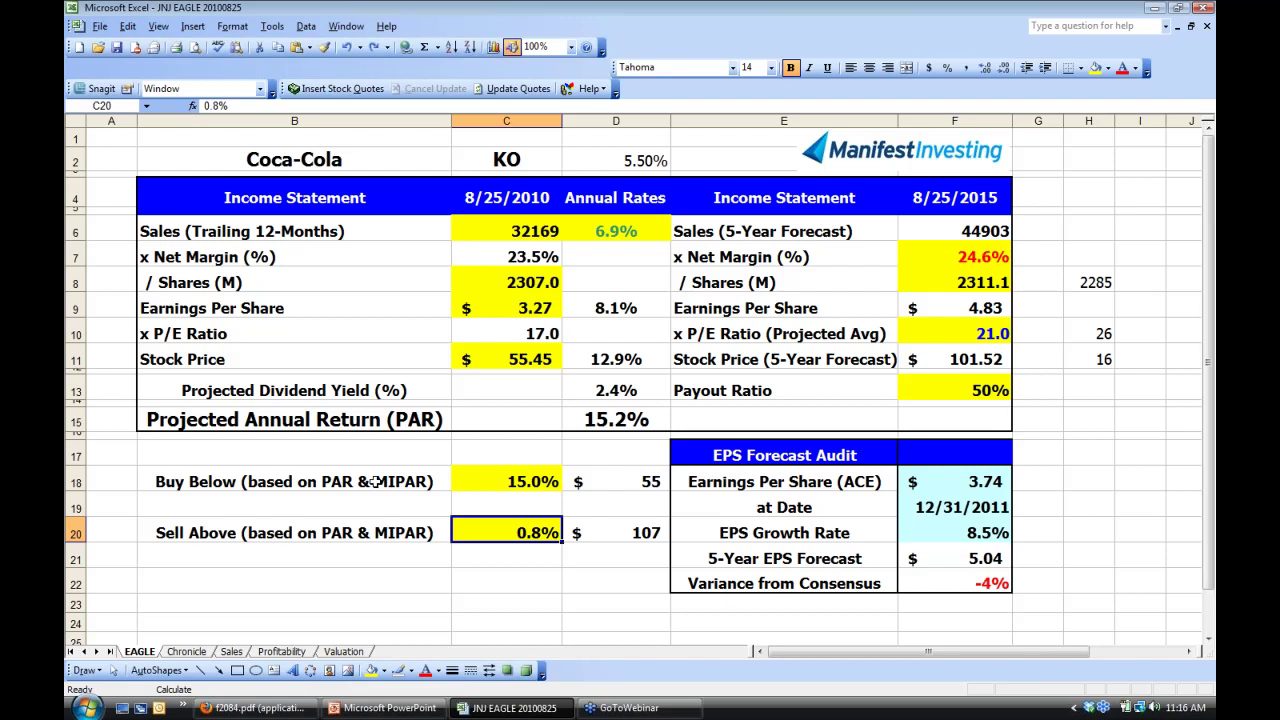
left_click(346, 532)
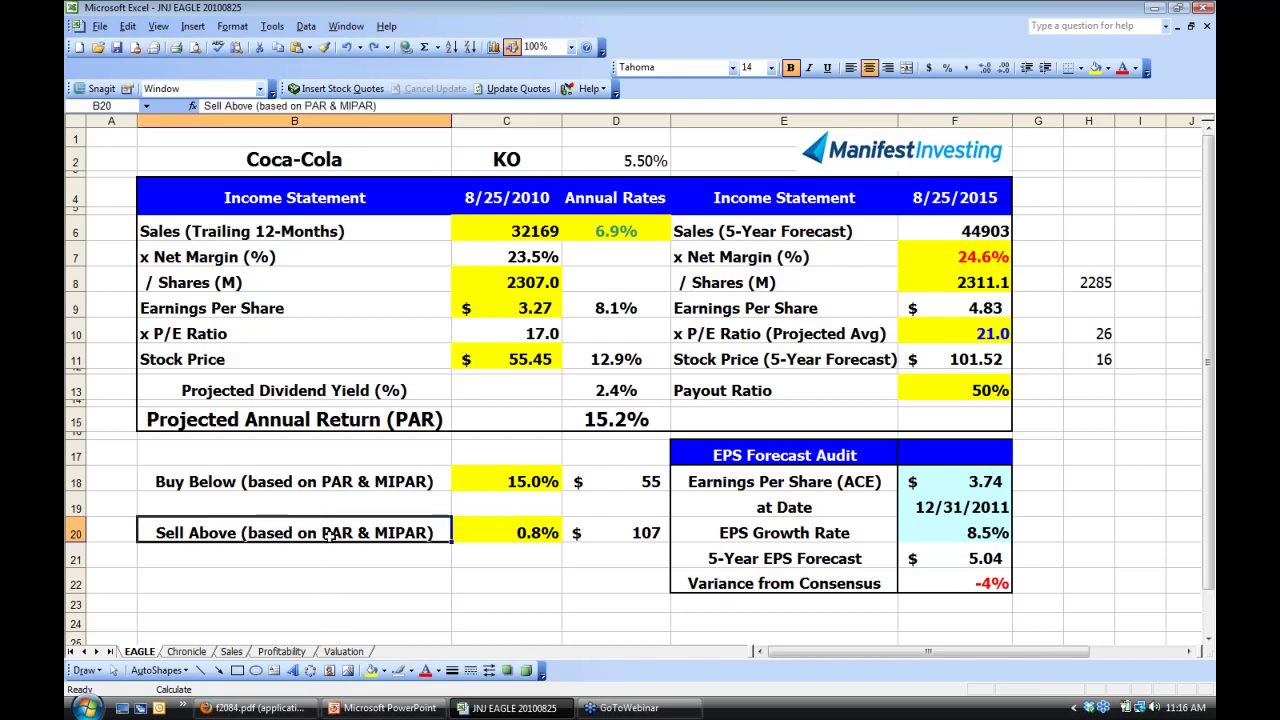
left_click(488, 530)
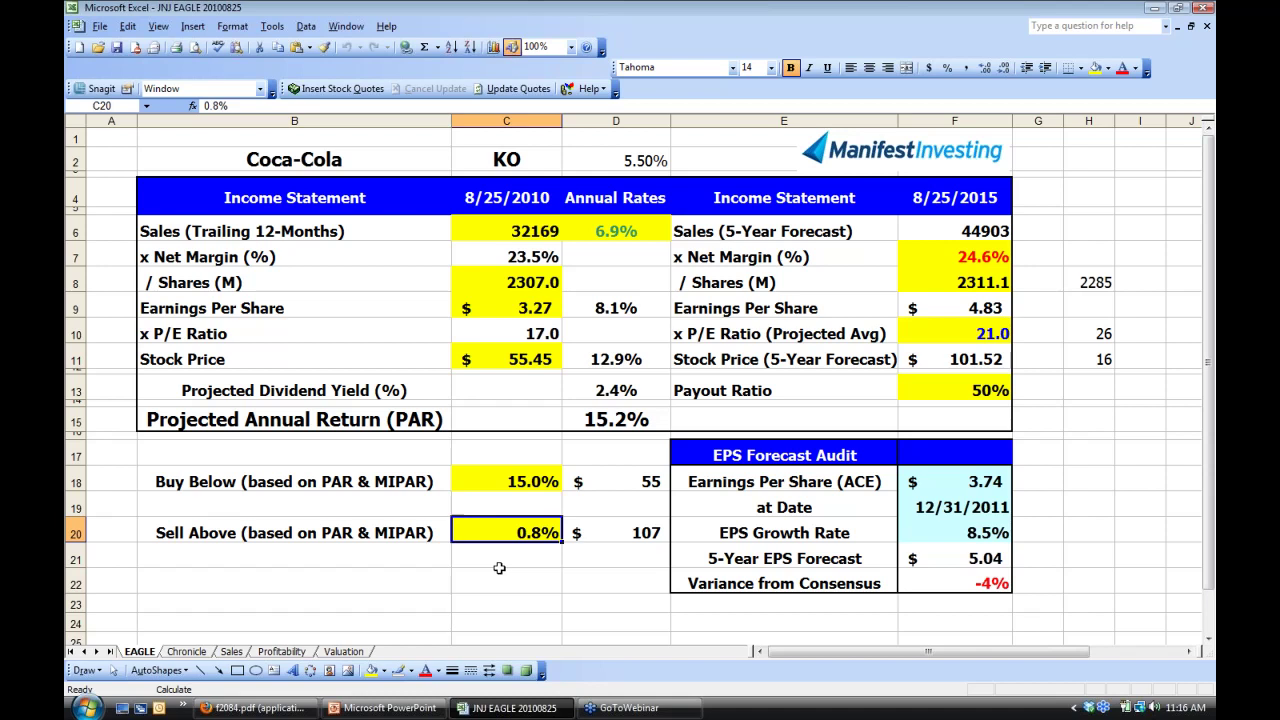
type("1")
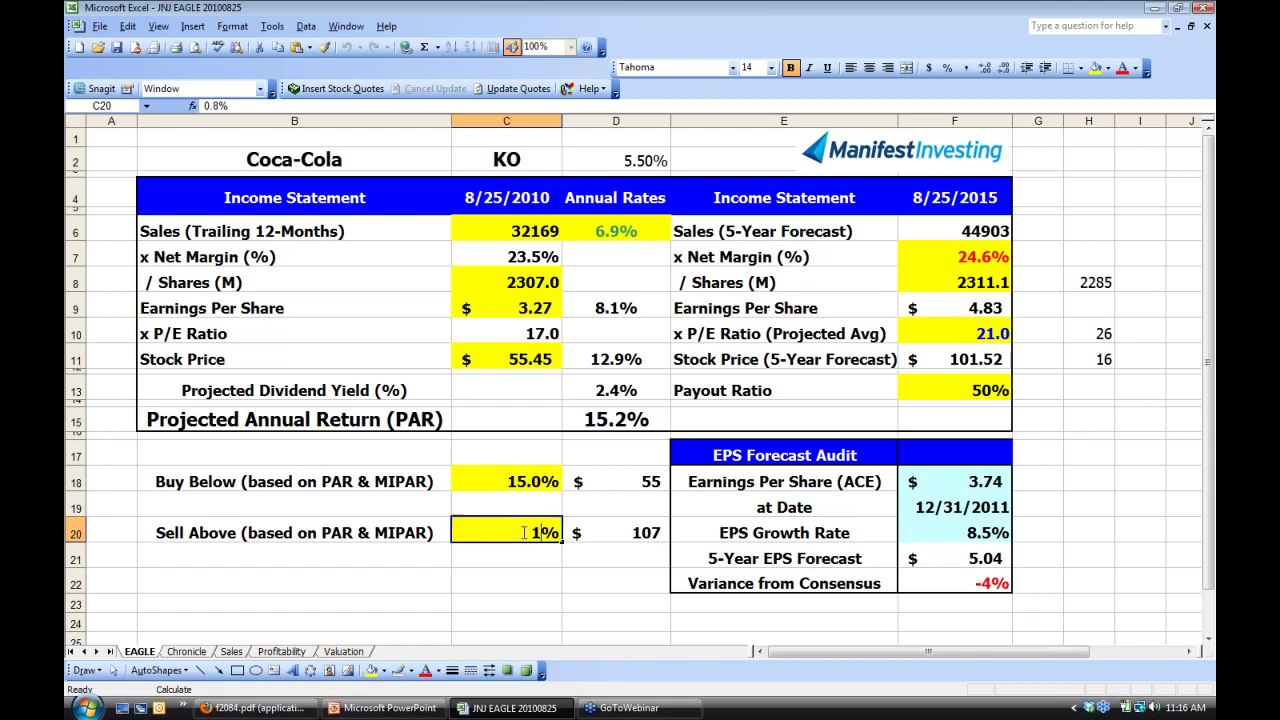
key("Return")
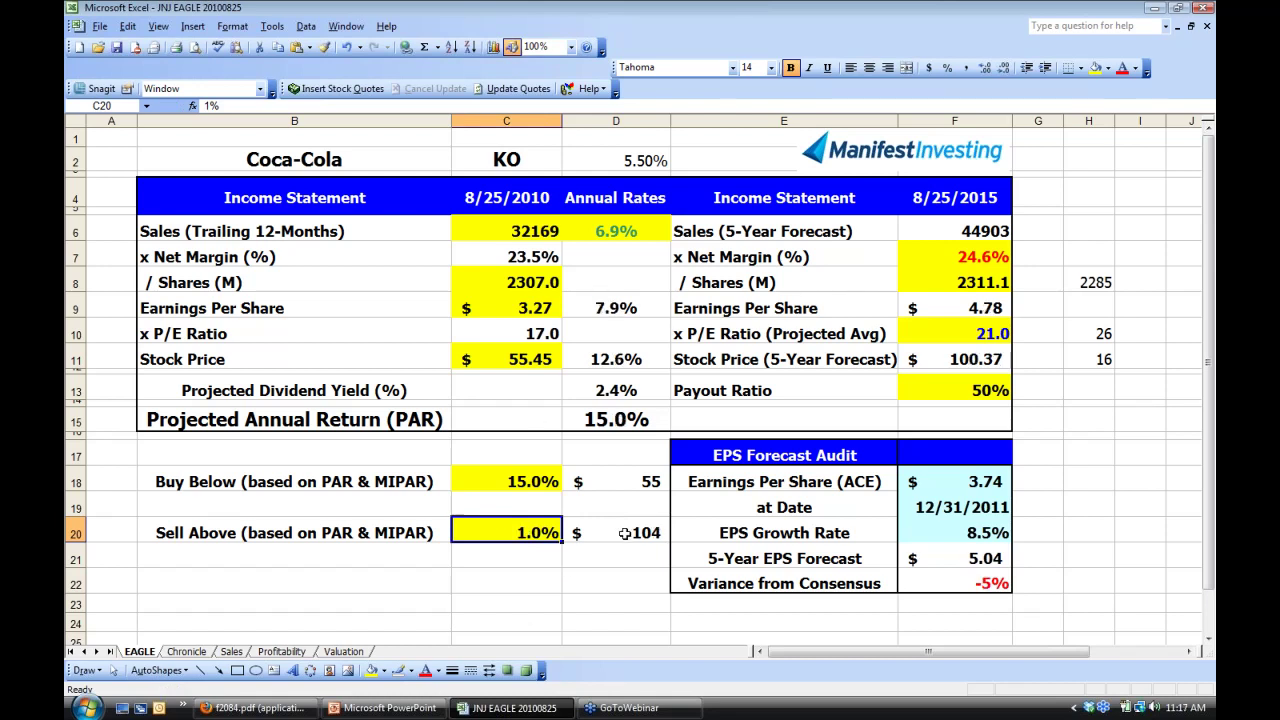
left_click(624, 533)
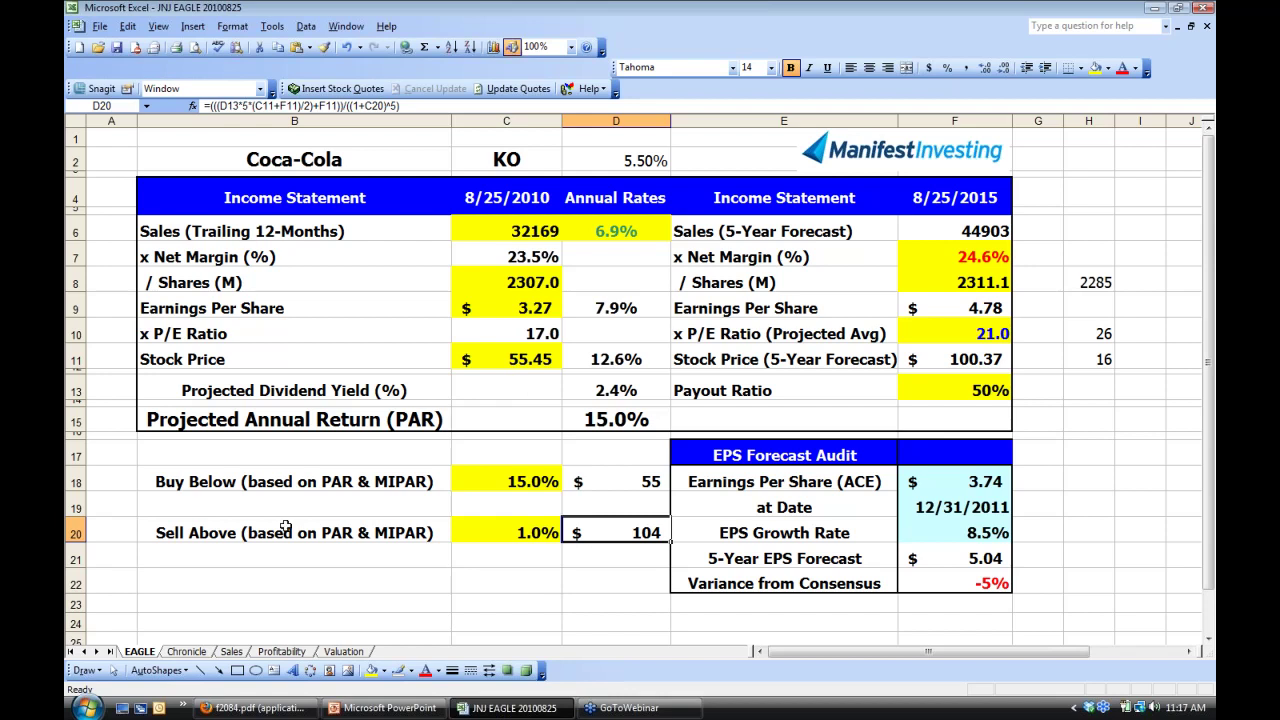
Set the Buy Below rate in C18 to 16% and recalculate the buy price.
left_click(524, 482)
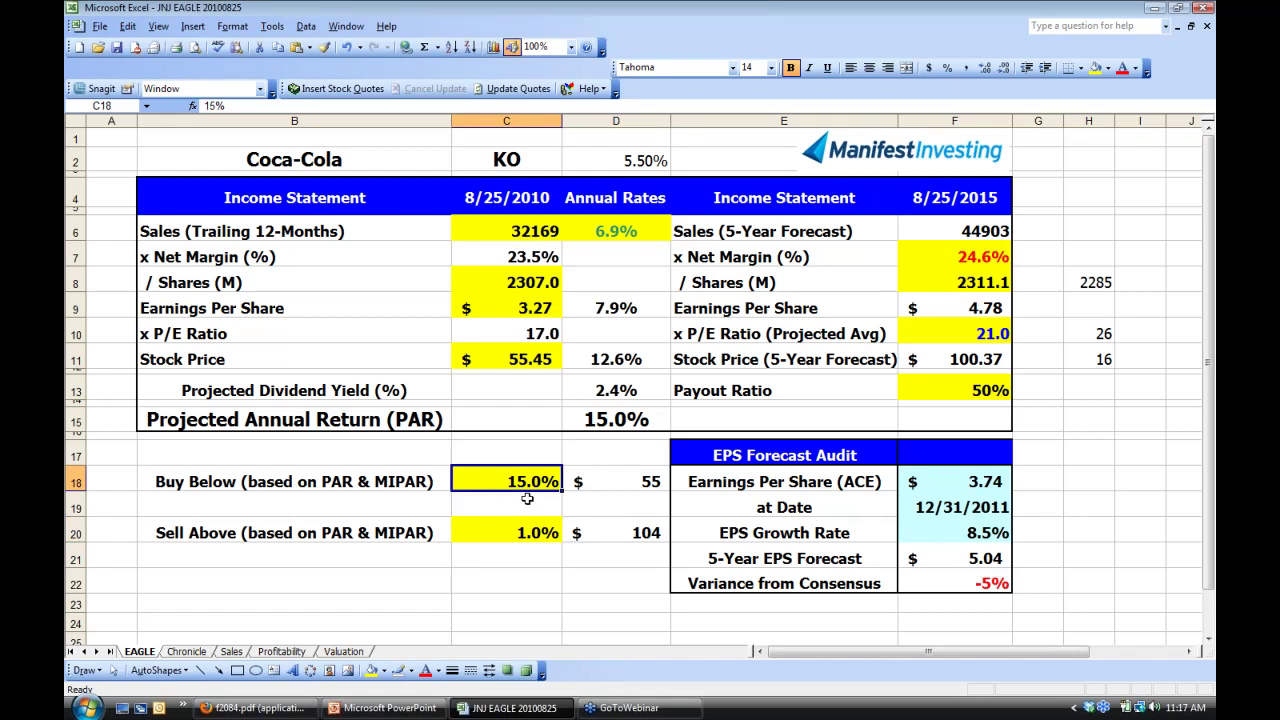
type("16")
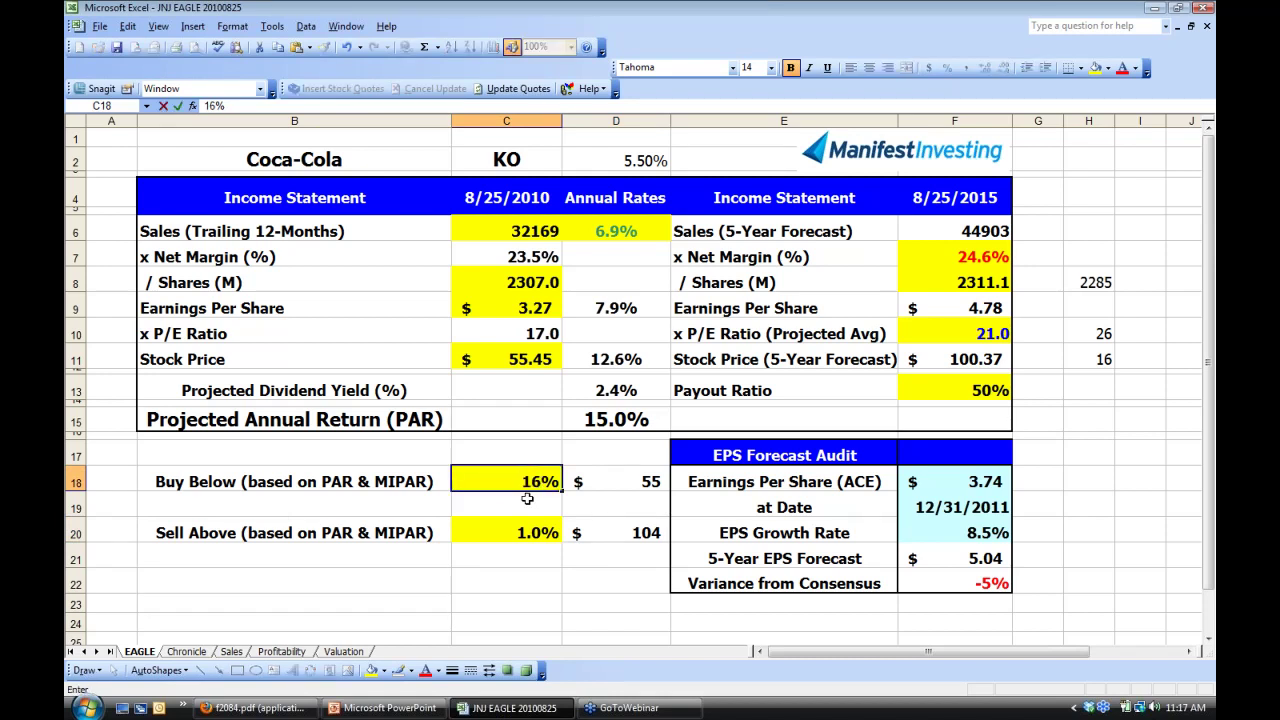
key("Return")
key("Up")
key("Right")
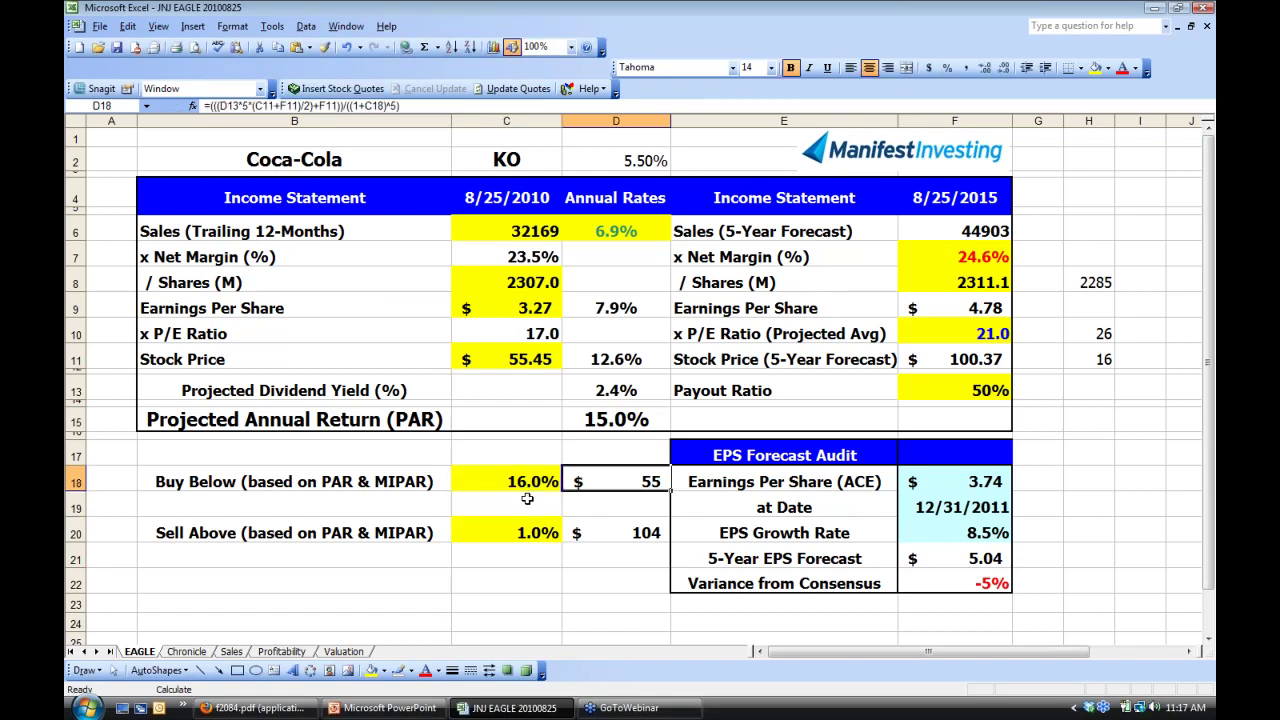
key("F9")
Try a 12.5% Buy Below rate in C18, check the buy price, and set the rate back to 16% with a recalculation.
left_click(513, 482)
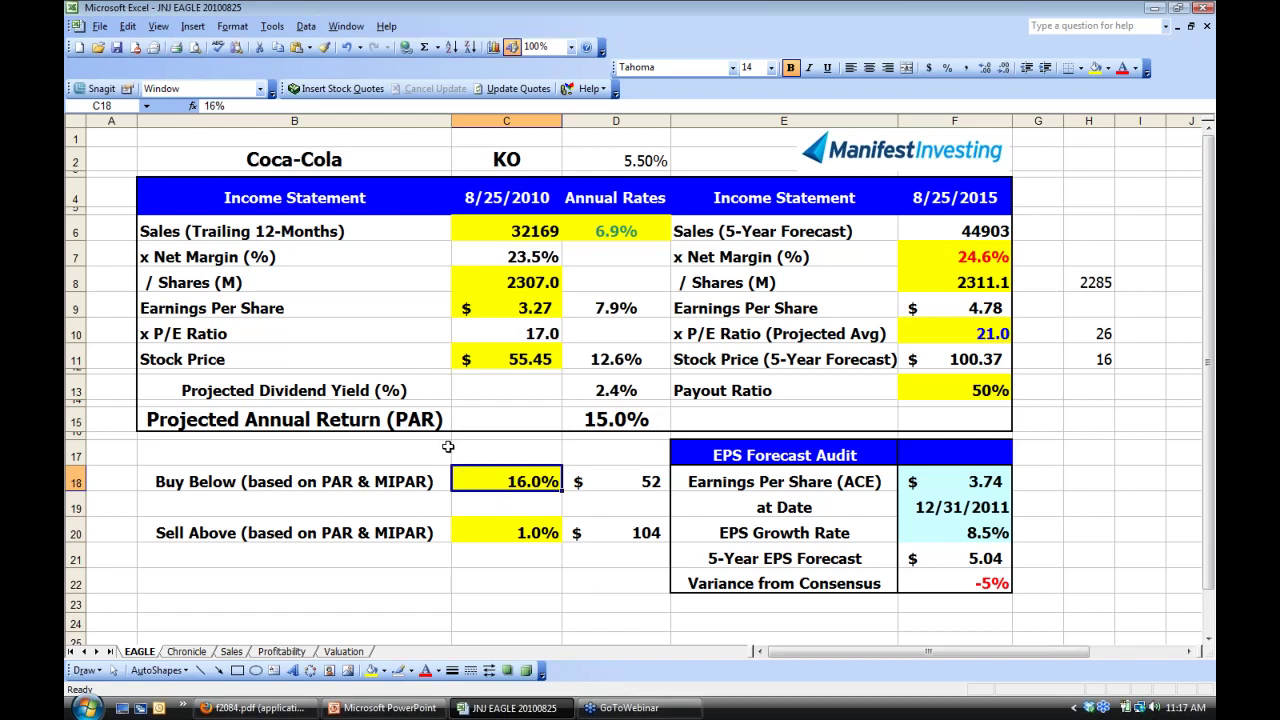
type("12.5")
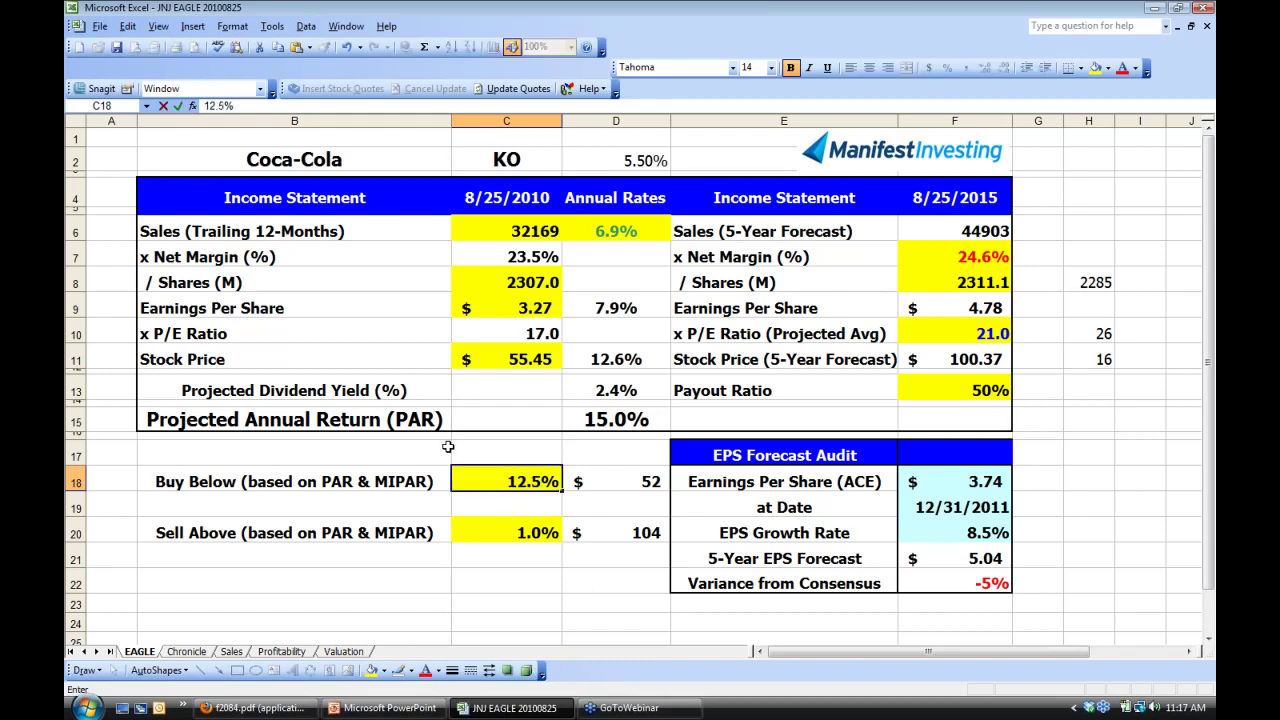
key("Return")
key("Up")
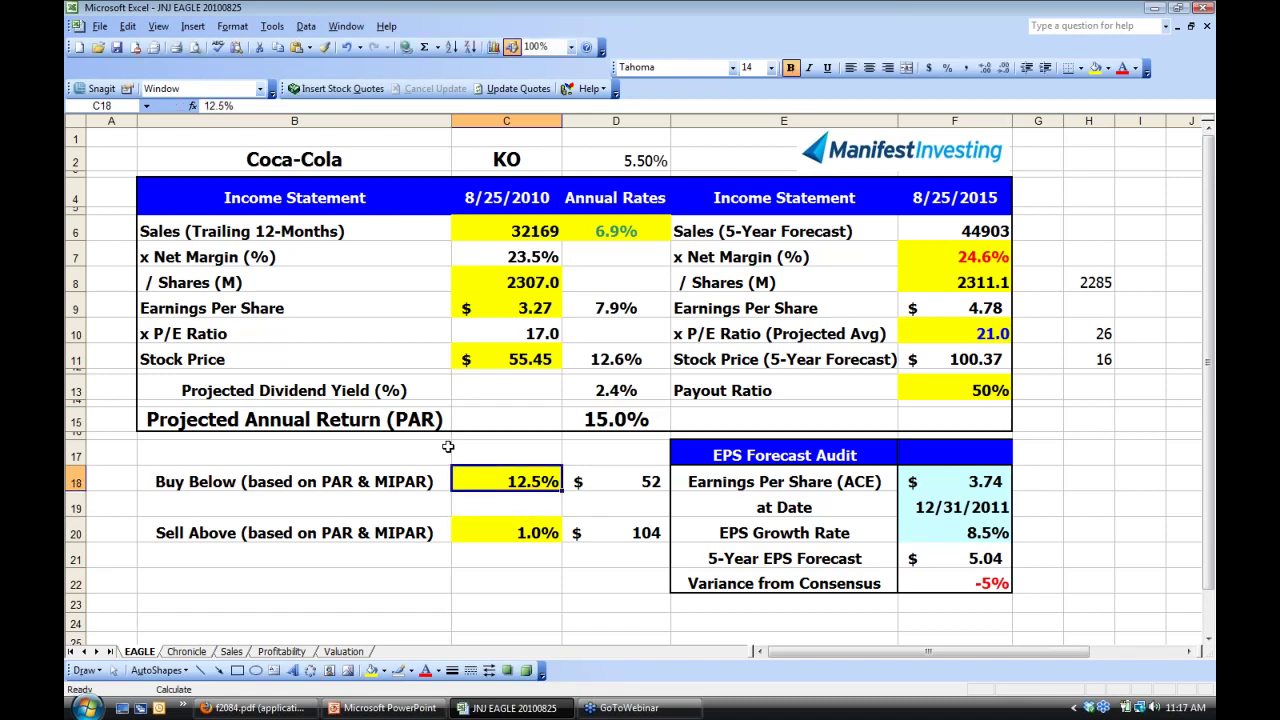
left_click(632, 481)
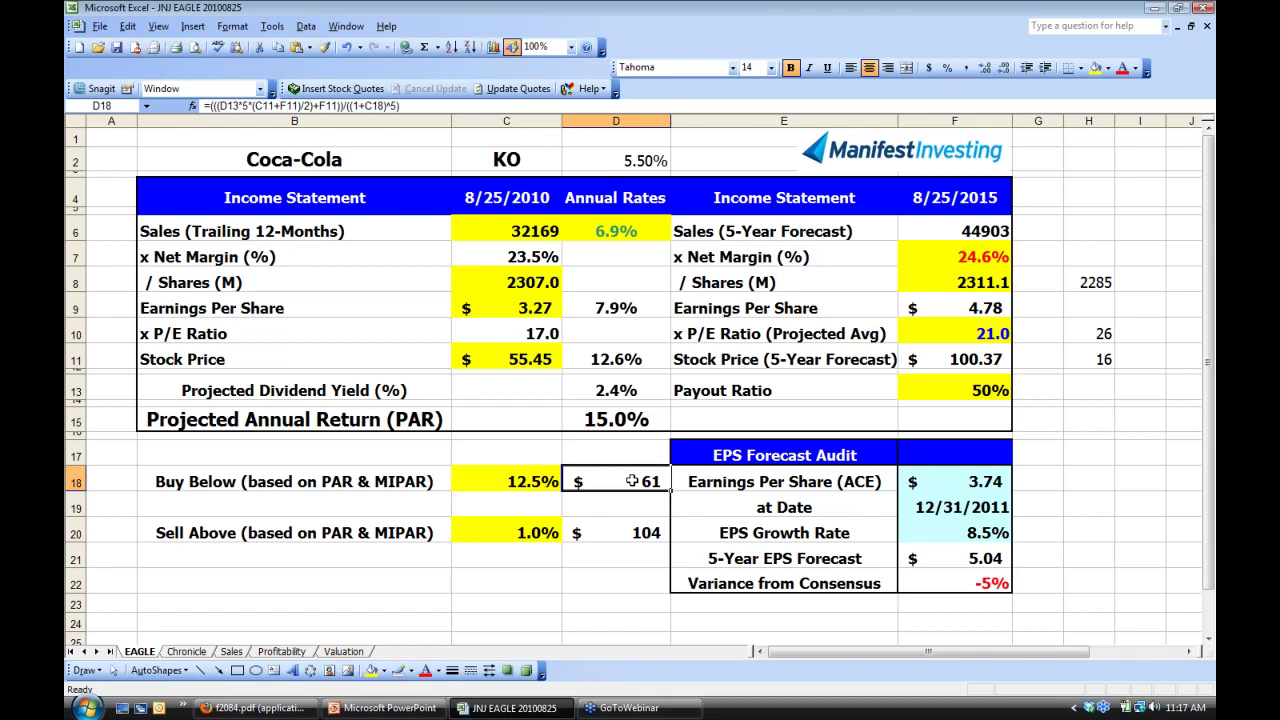
left_click(548, 486)
type("16")
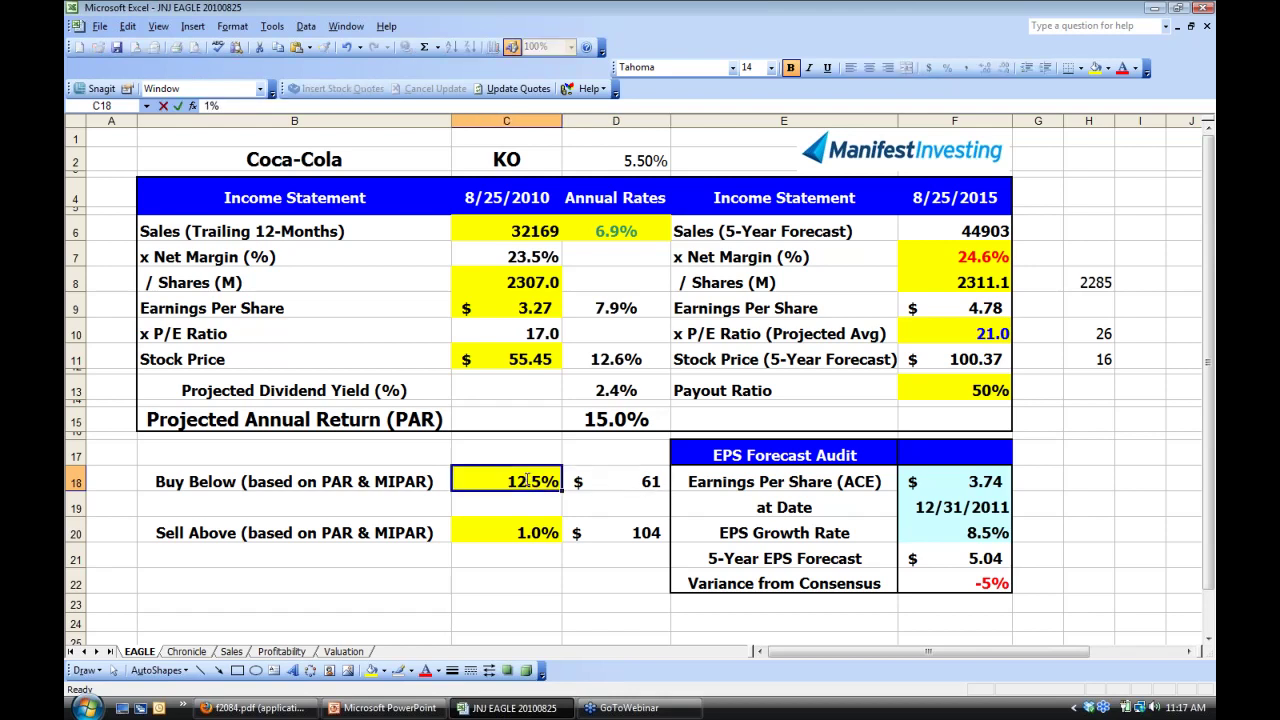
key("Return")
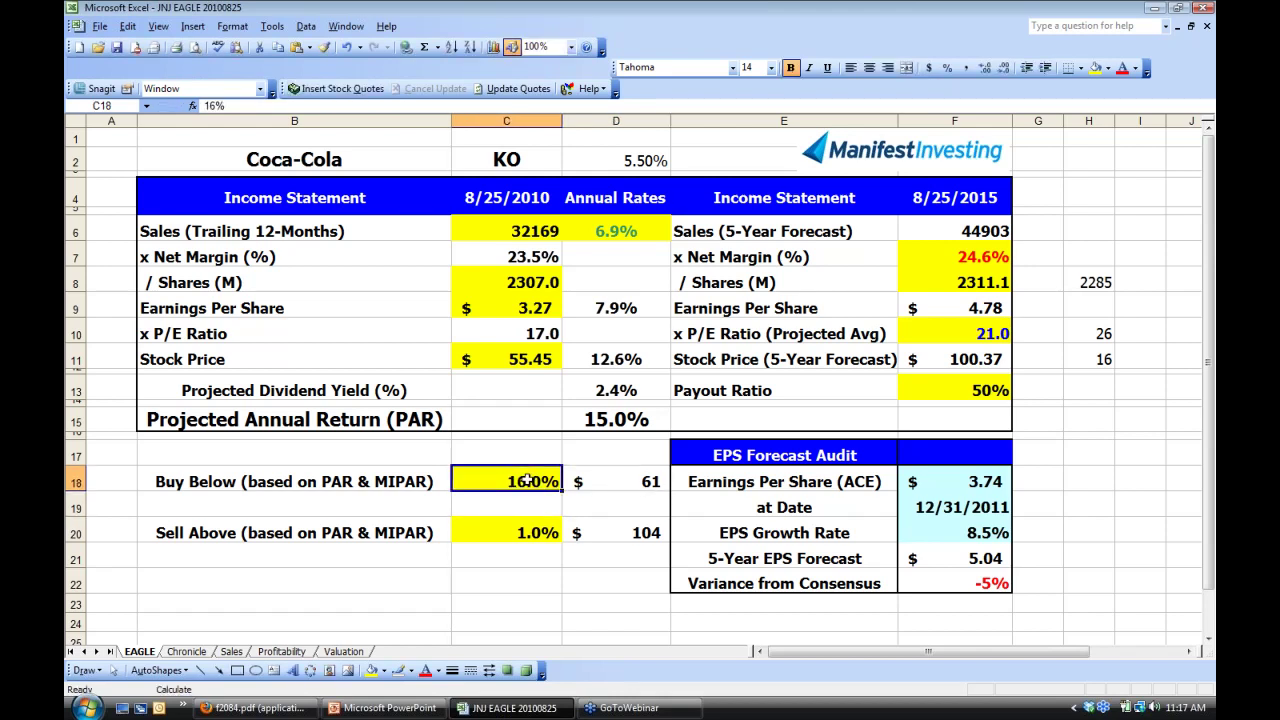
key("F9")
left_click(643, 486)
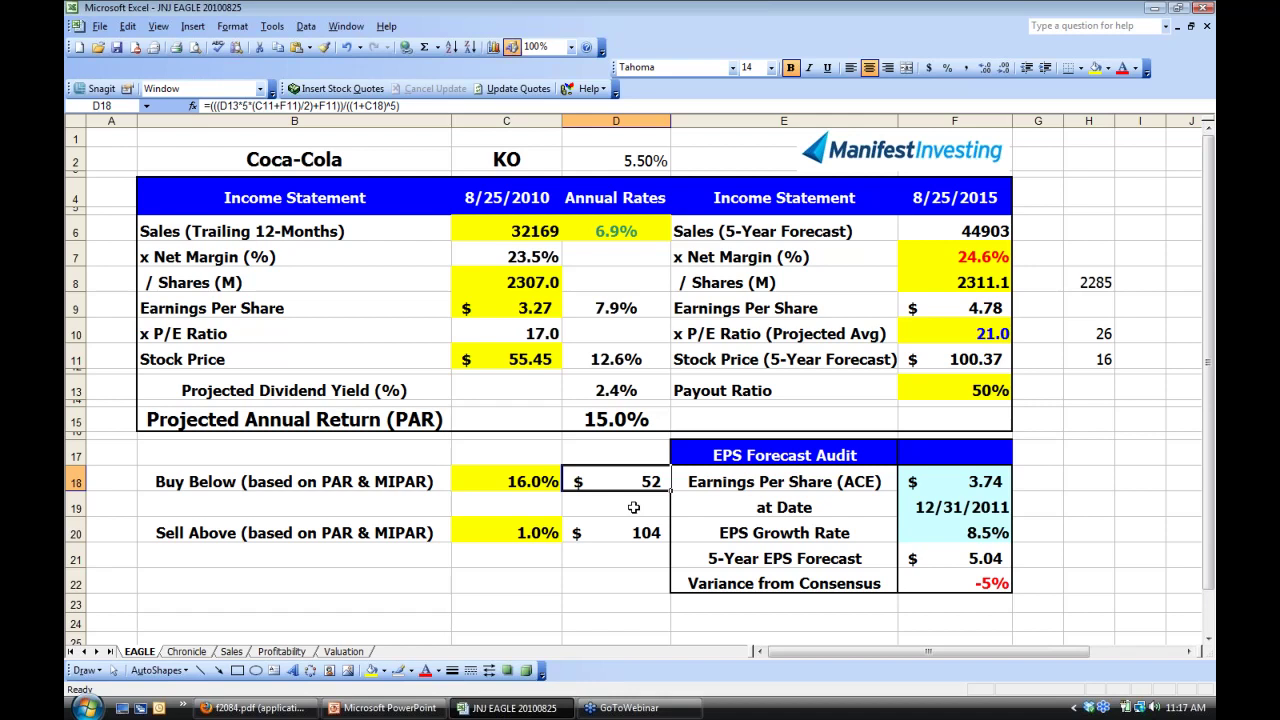
key("Left")
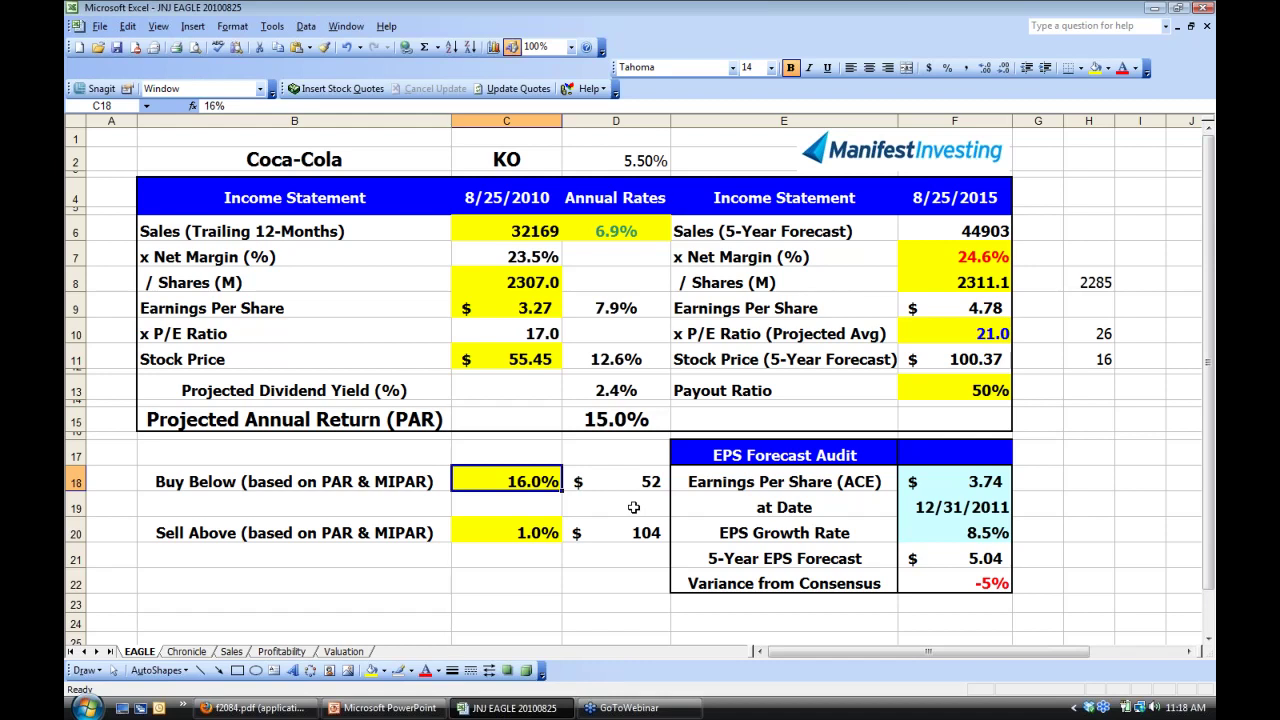
left_click(1087, 503)
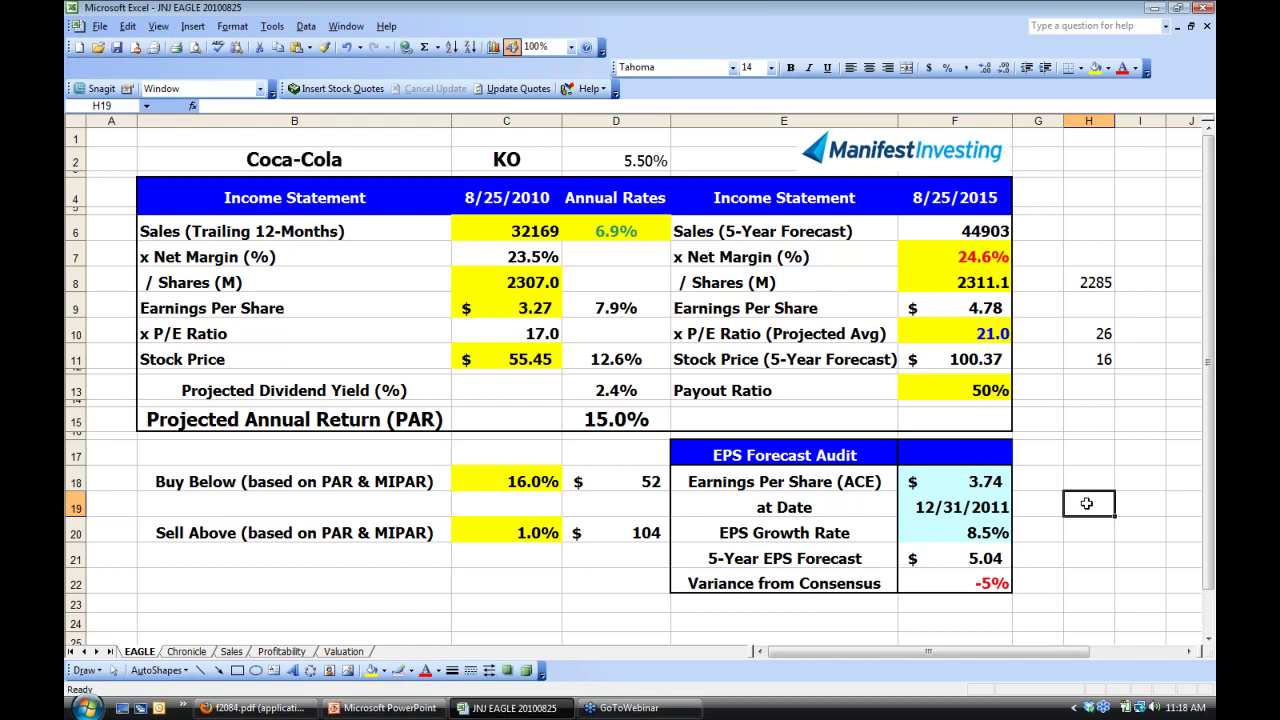
left_click(1092, 582)
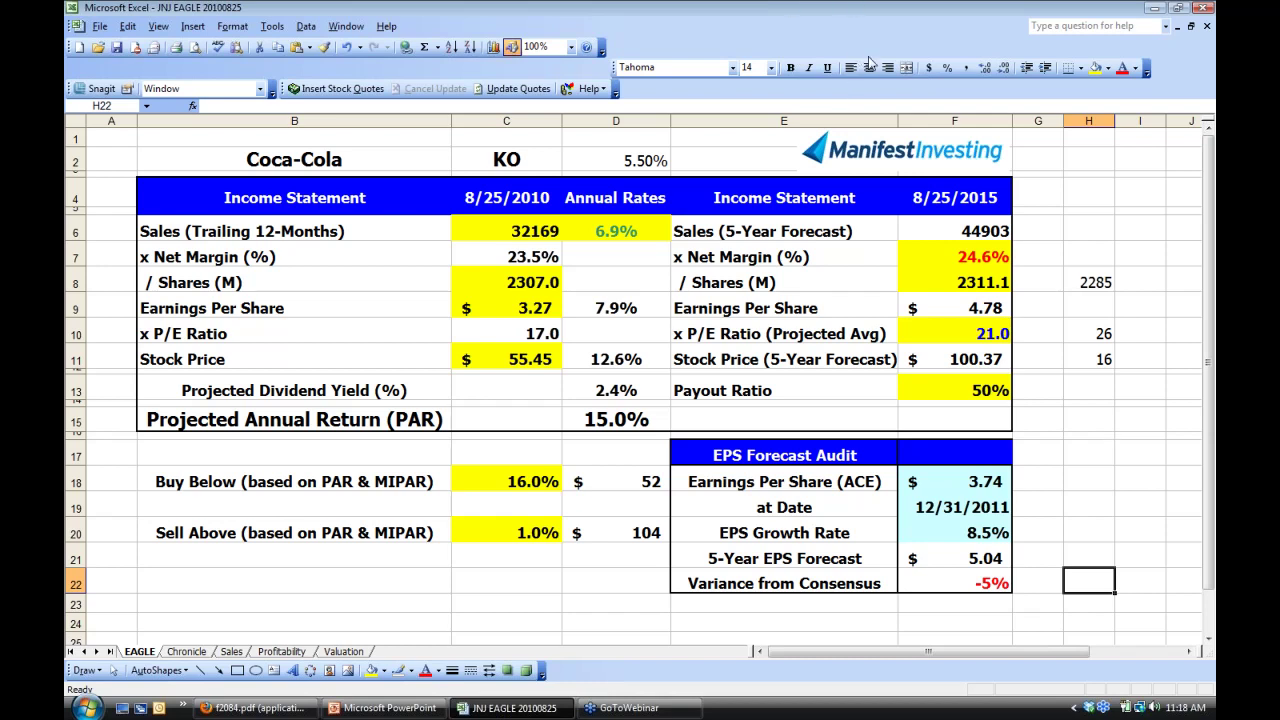
Minimize the spreadsheet and browser, launch Investor's Toolkit 5 from the desktop, skip its registration and maximize its window.
left_click(1155, 10)
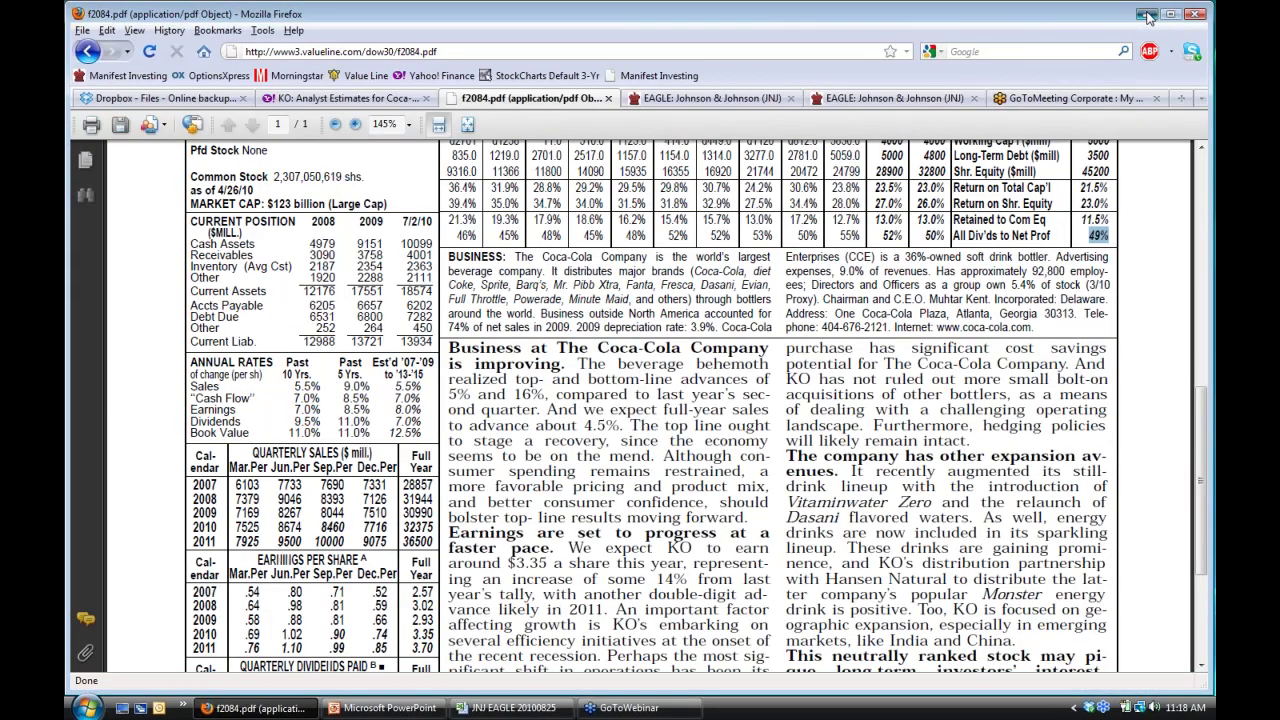
left_click(1147, 14)
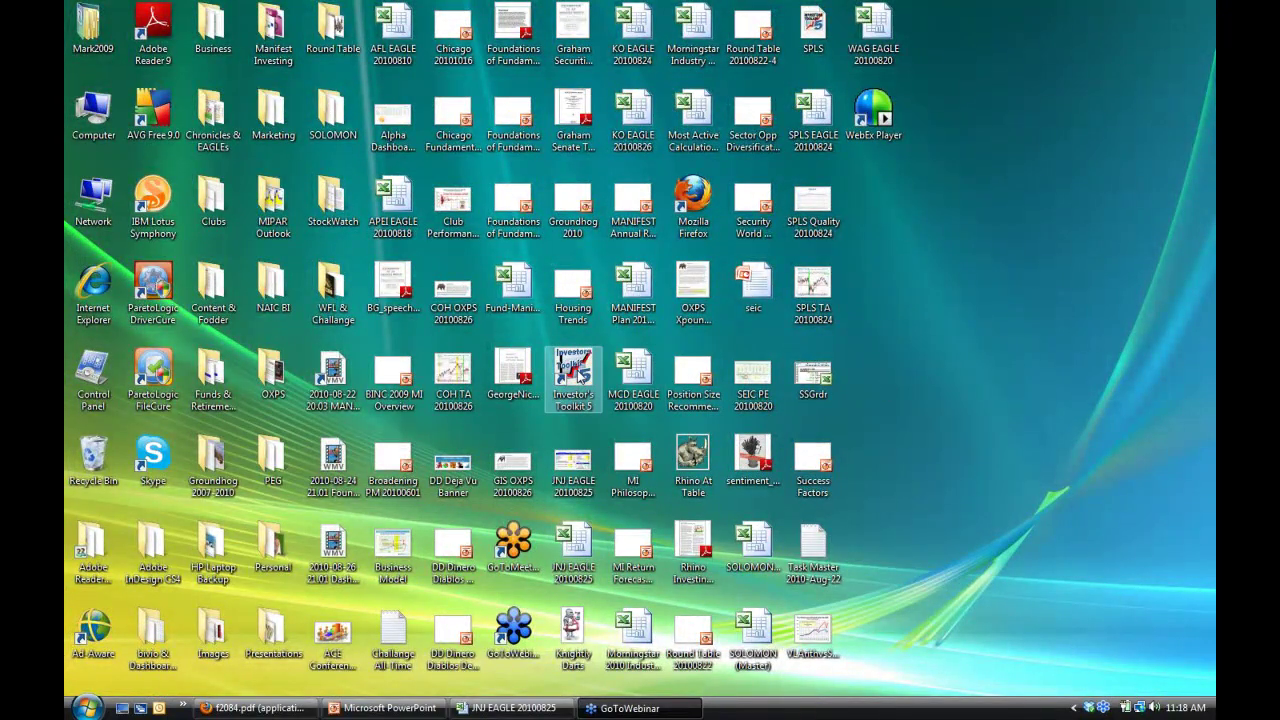
left_click(578, 377)
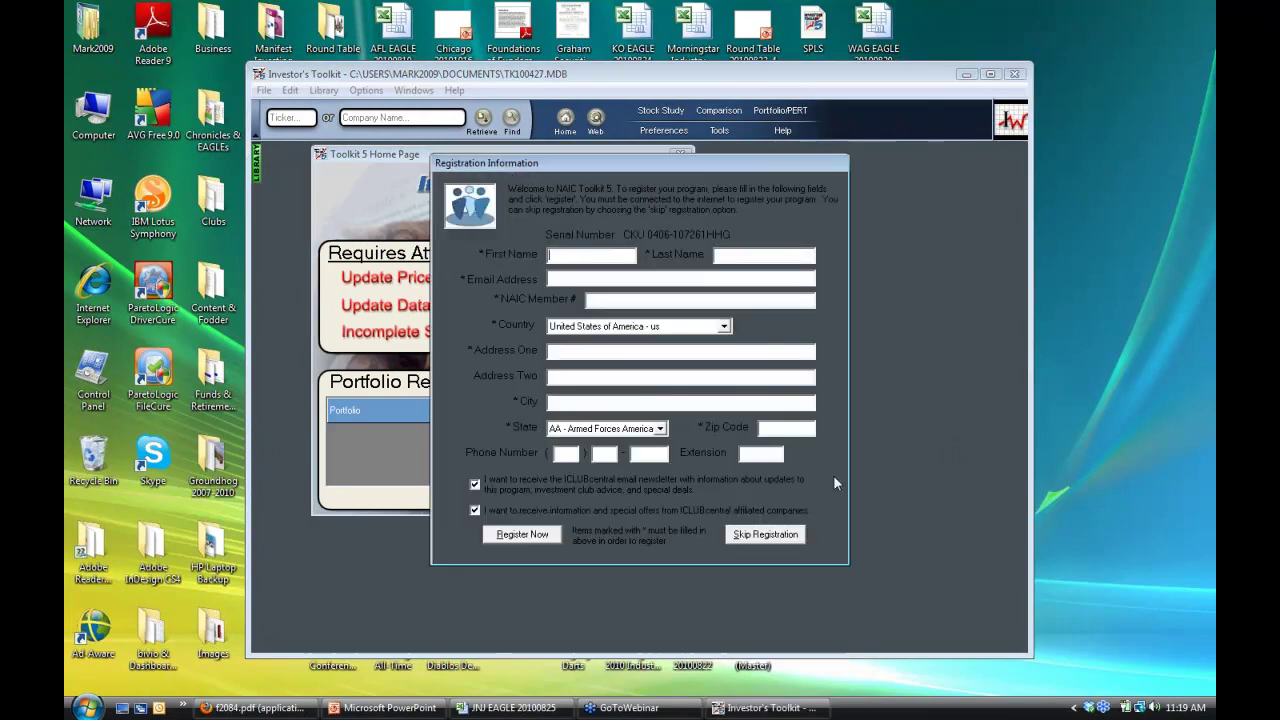
left_click(758, 536)
left_click(694, 424)
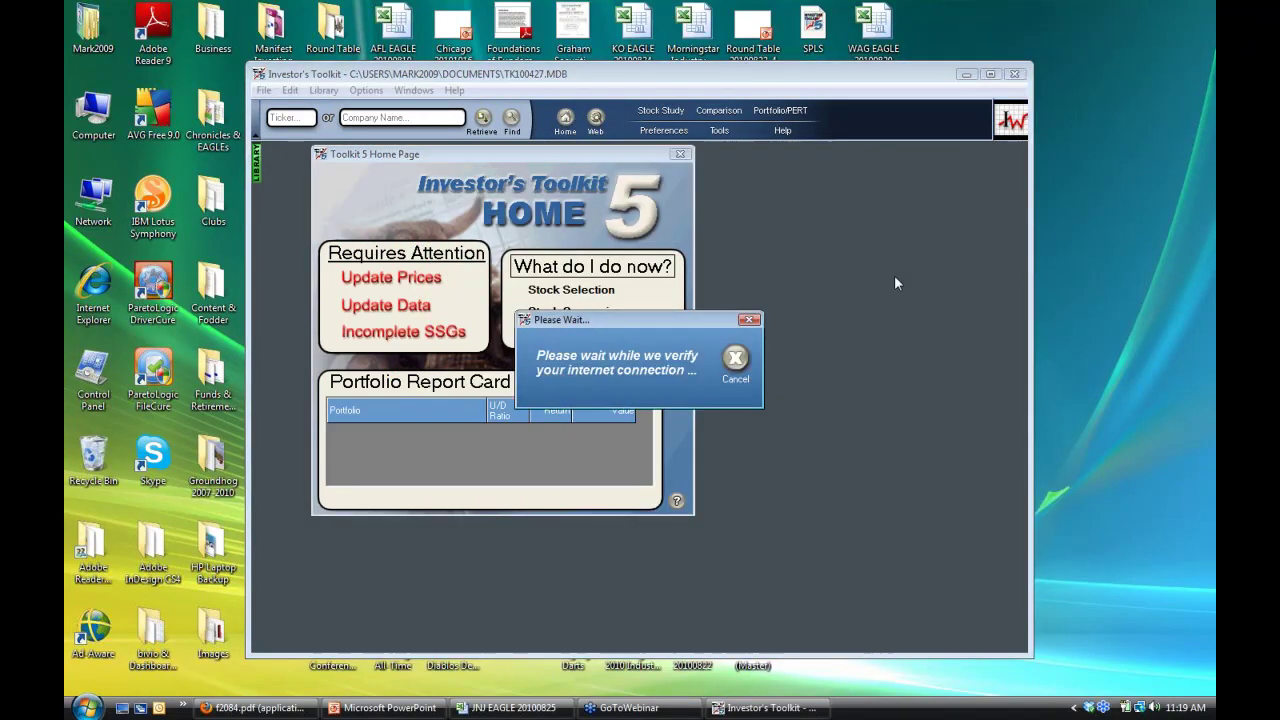
left_click(990, 75)
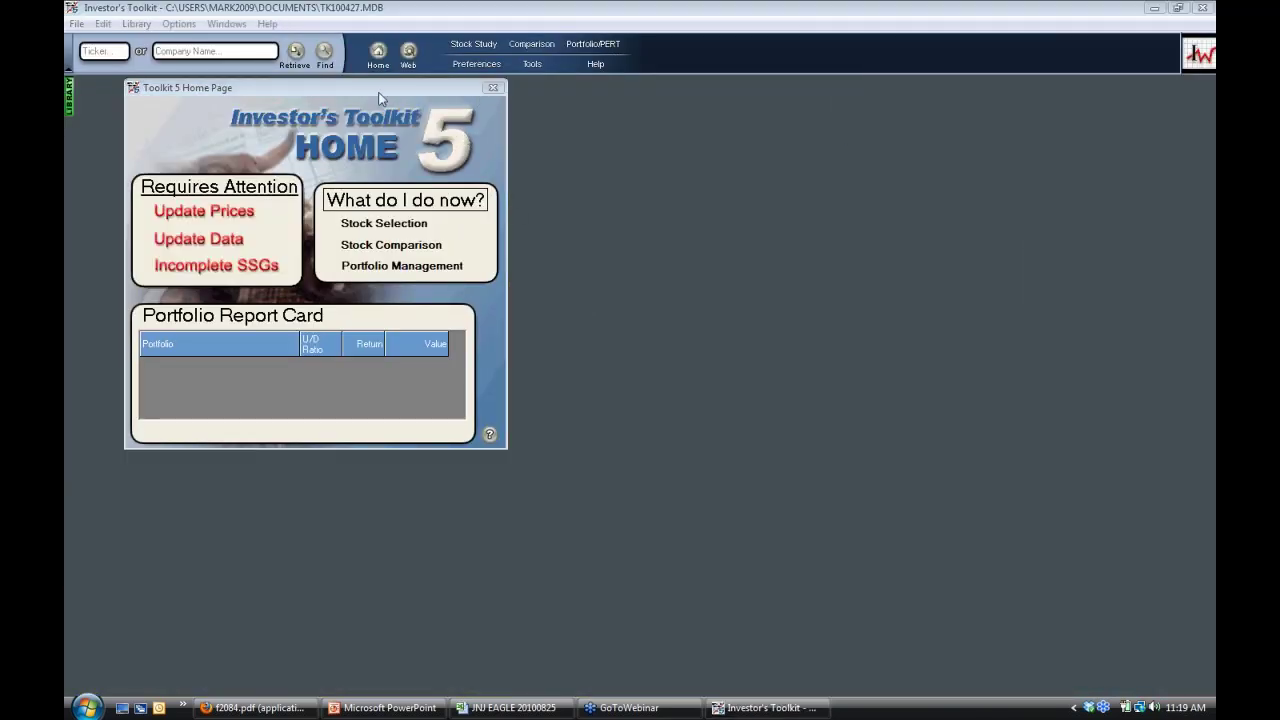
Retrieve the Stock Selection Guide for ticker KO.
left_click(102, 51)
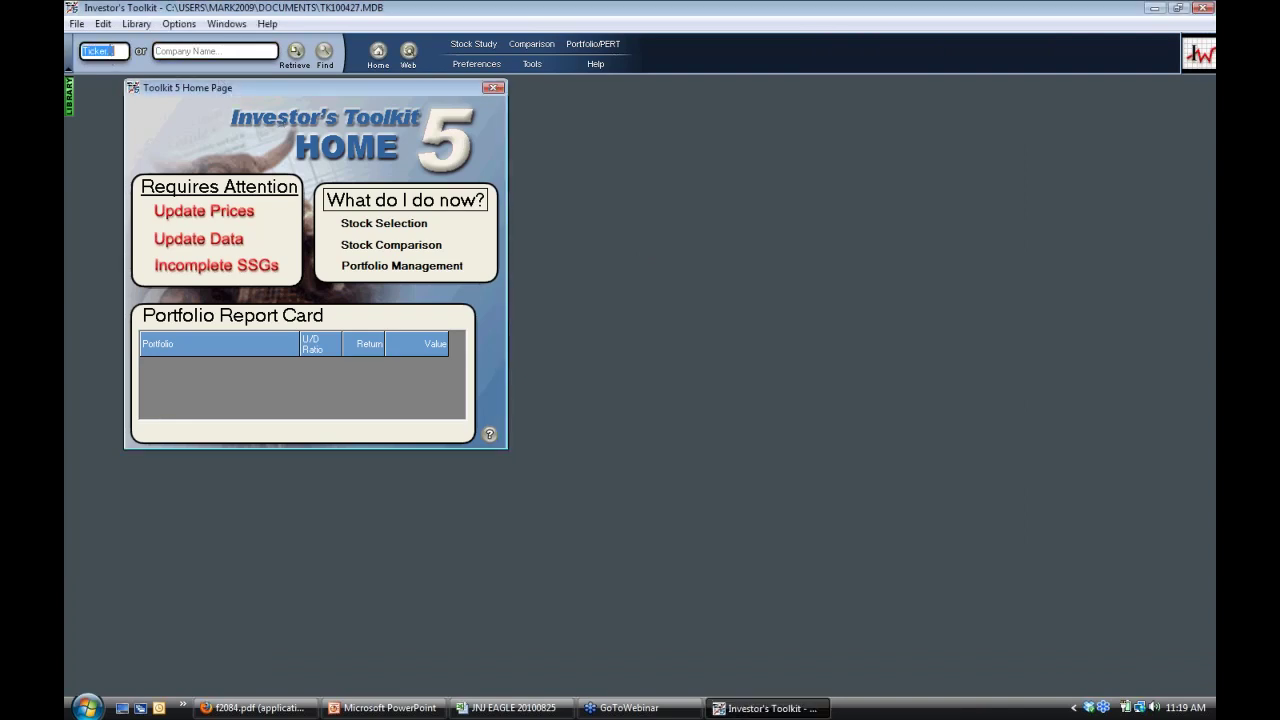
type("JNJ")
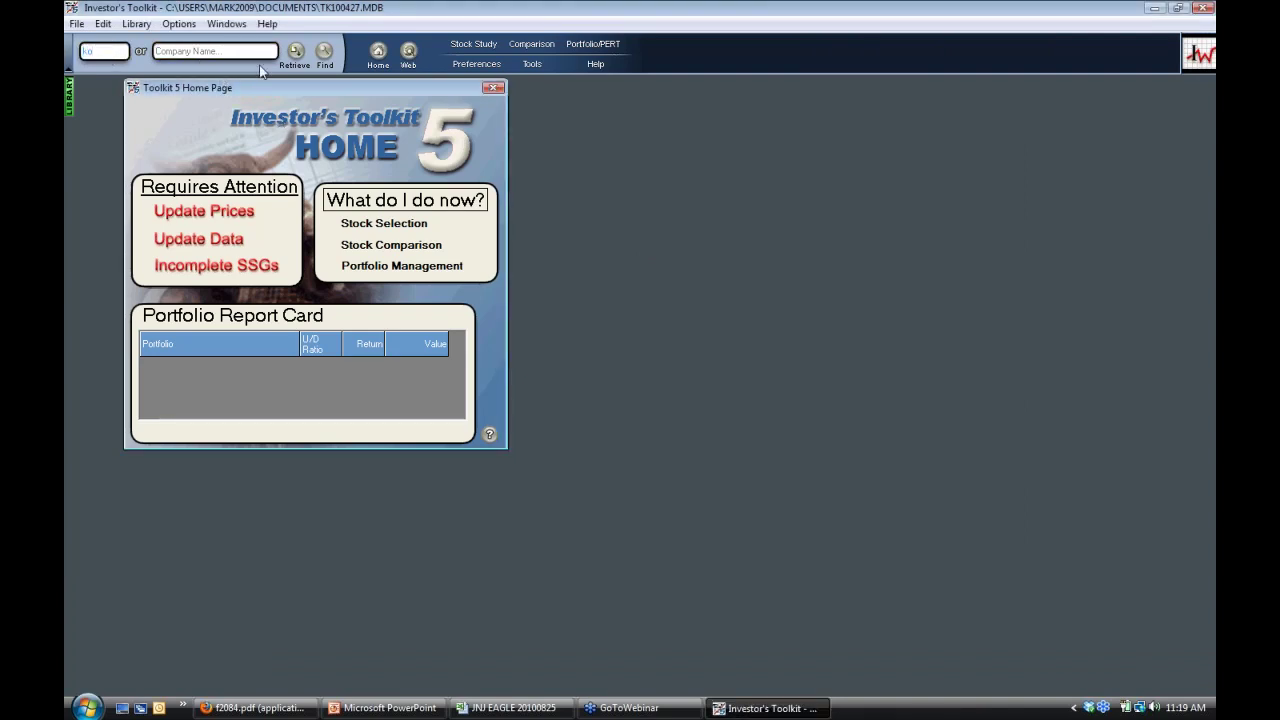
left_click(298, 52)
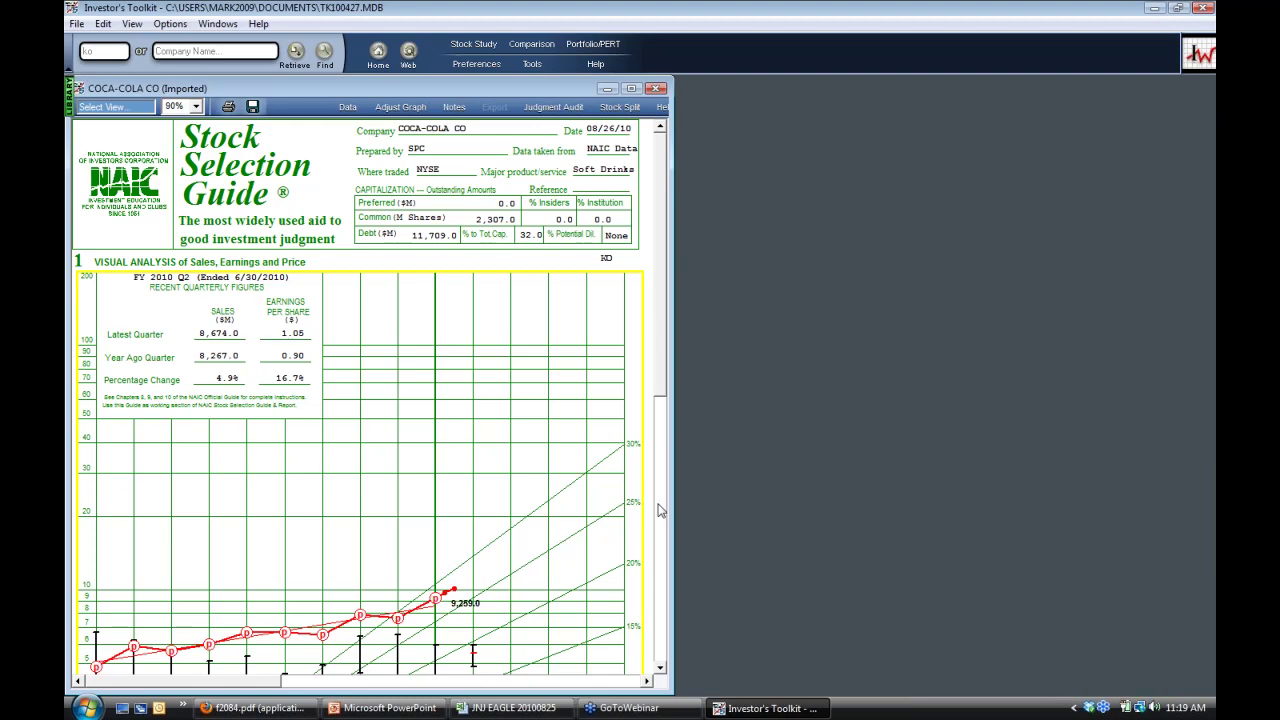
Look over the Coca-Cola growth chart and its basic and annual data, and close the data window.
scroll(664, 648, "down", 3)
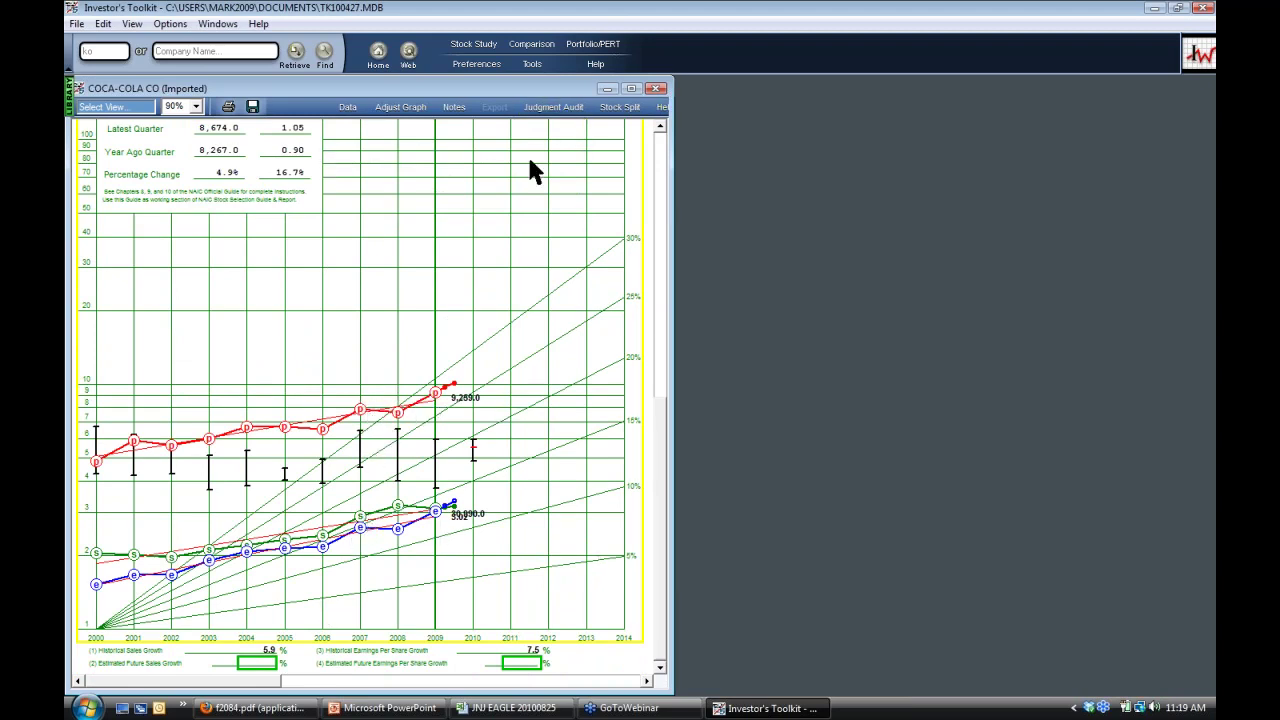
left_click(348, 108)
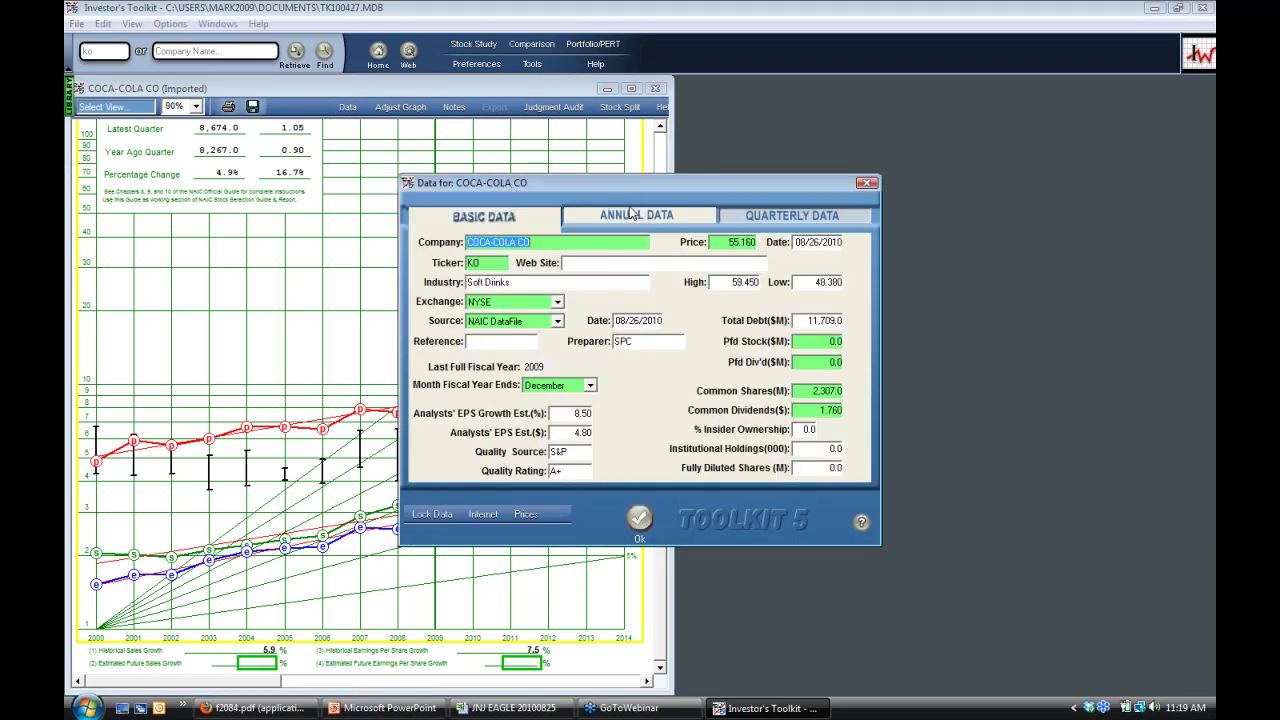
left_click(645, 220)
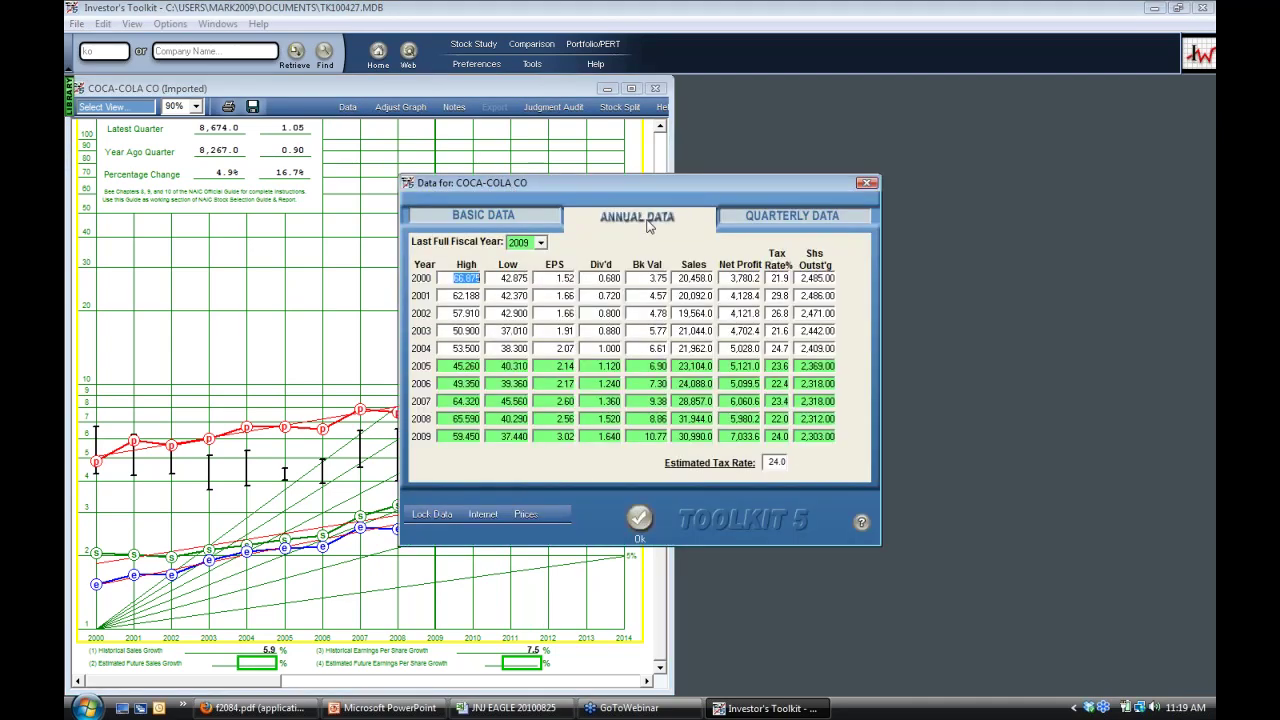
left_click(501, 219)
left_click(640, 518)
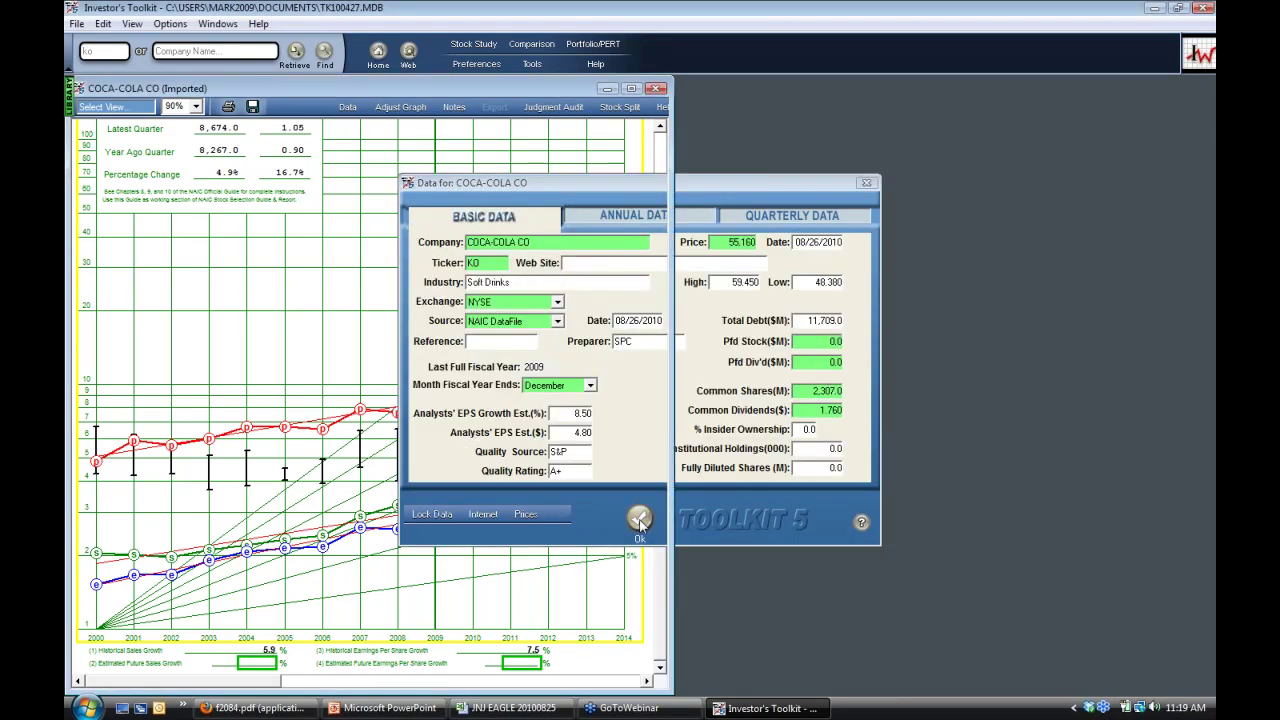
Open the Visual Analysis graph of the Coca-Cola stock study in full view.
left_click(661, 160)
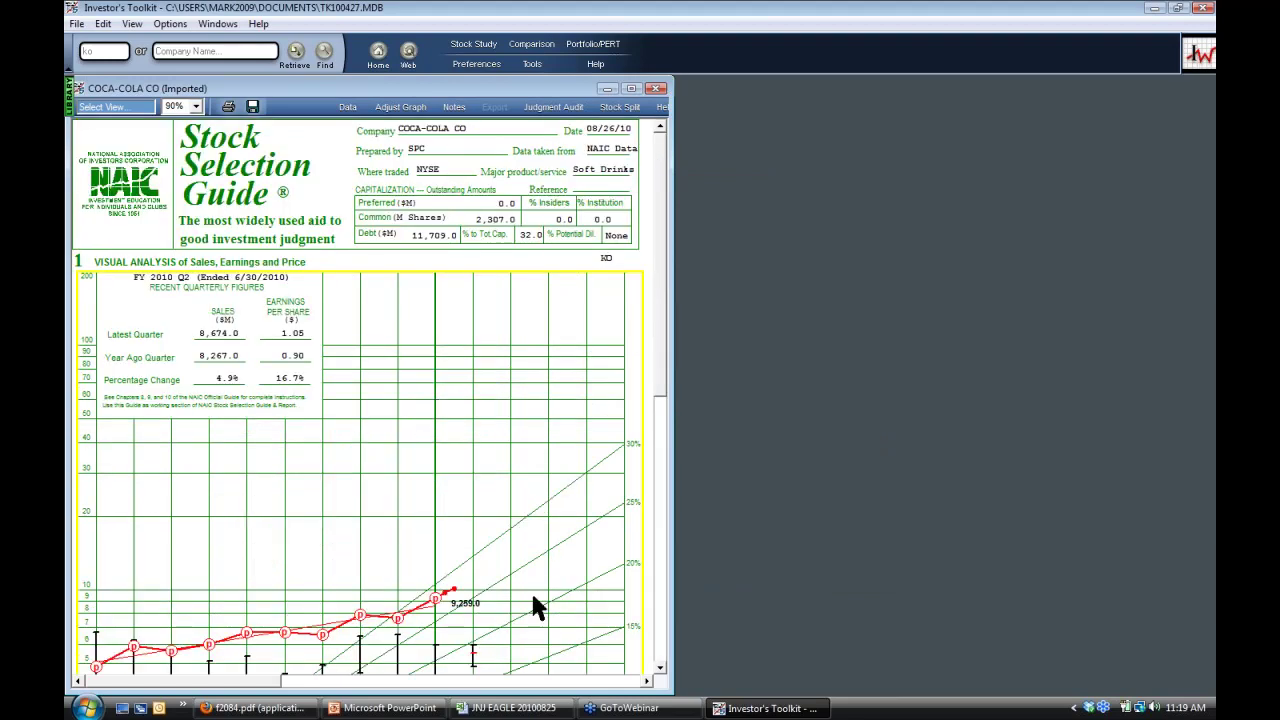
left_click(500, 482)
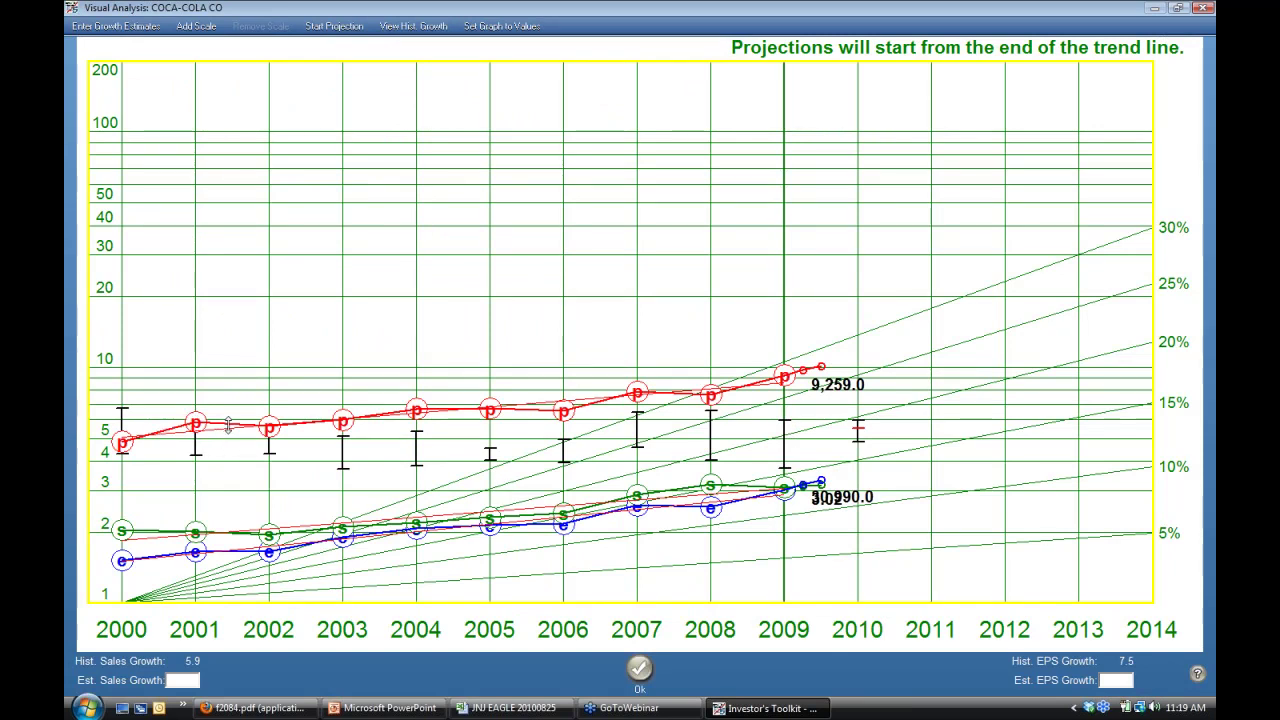
Add two scales to the Coca-Cola Visual Analysis graph and move the pre-tax profit line off the top of the chart.
left_click_drag(226, 426, 300, 12)
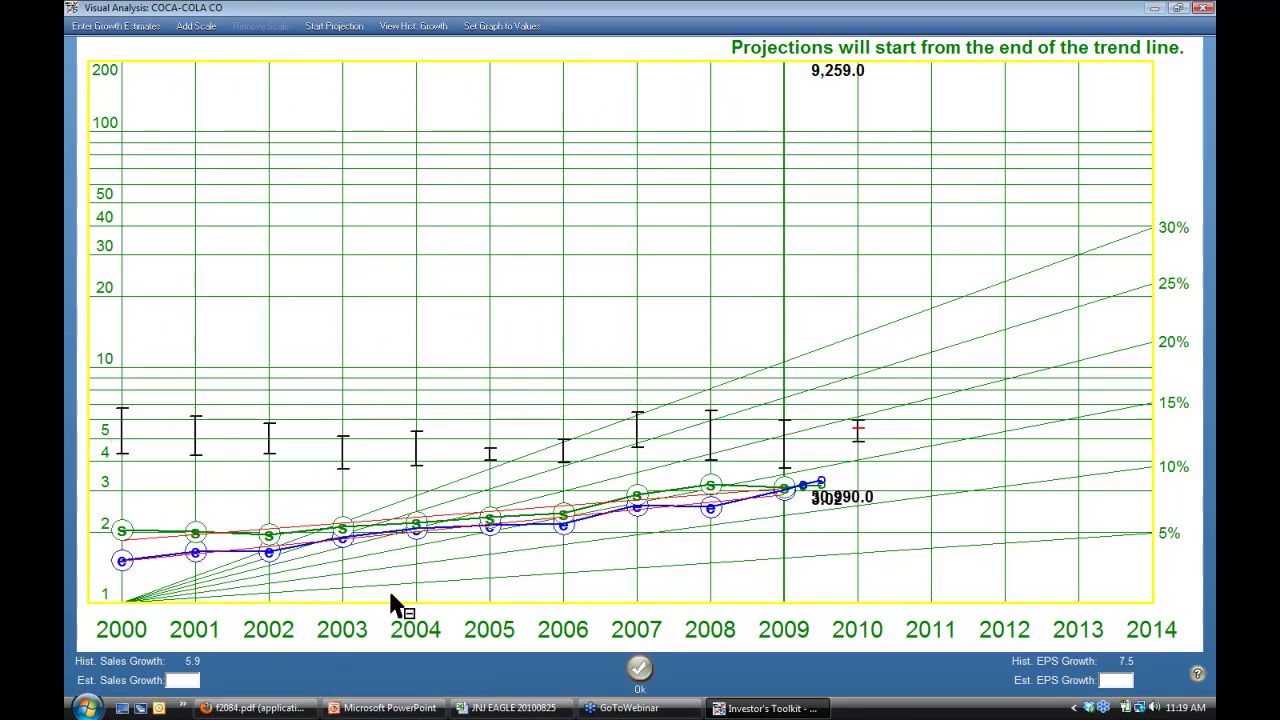
left_click(201, 26)
left_click(201, 26)
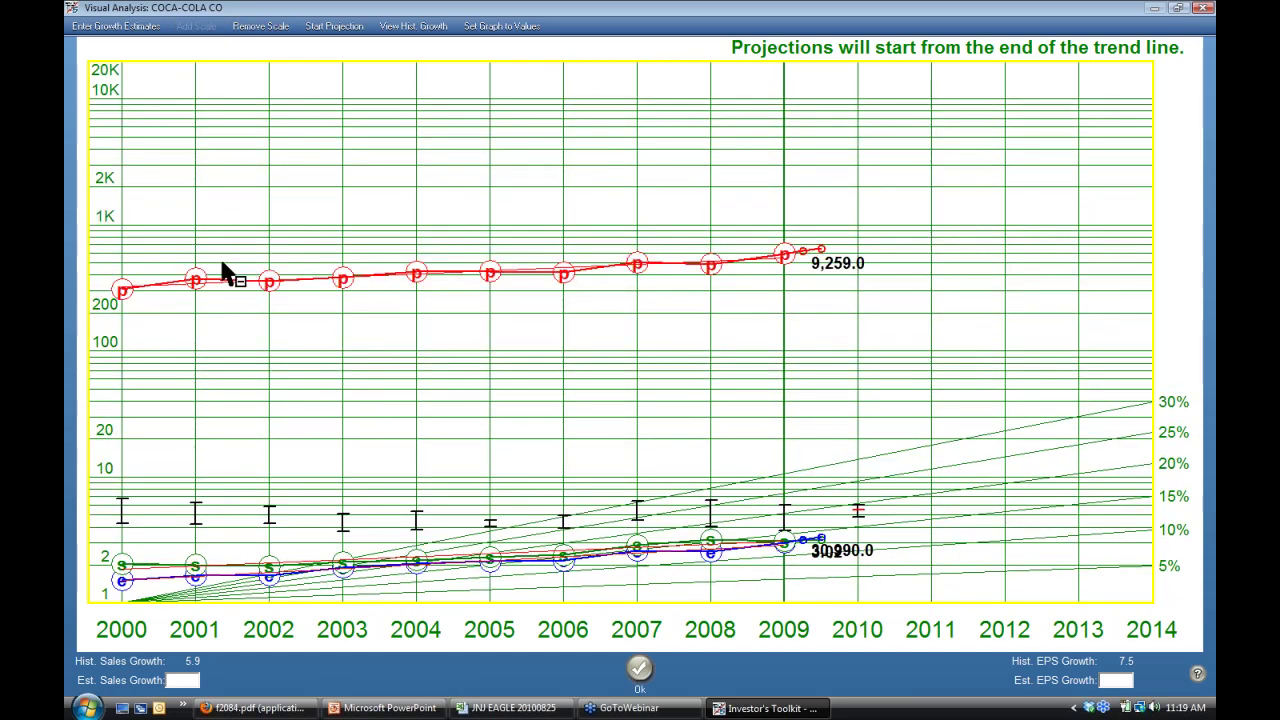
left_click_drag(226, 285, 270, 10)
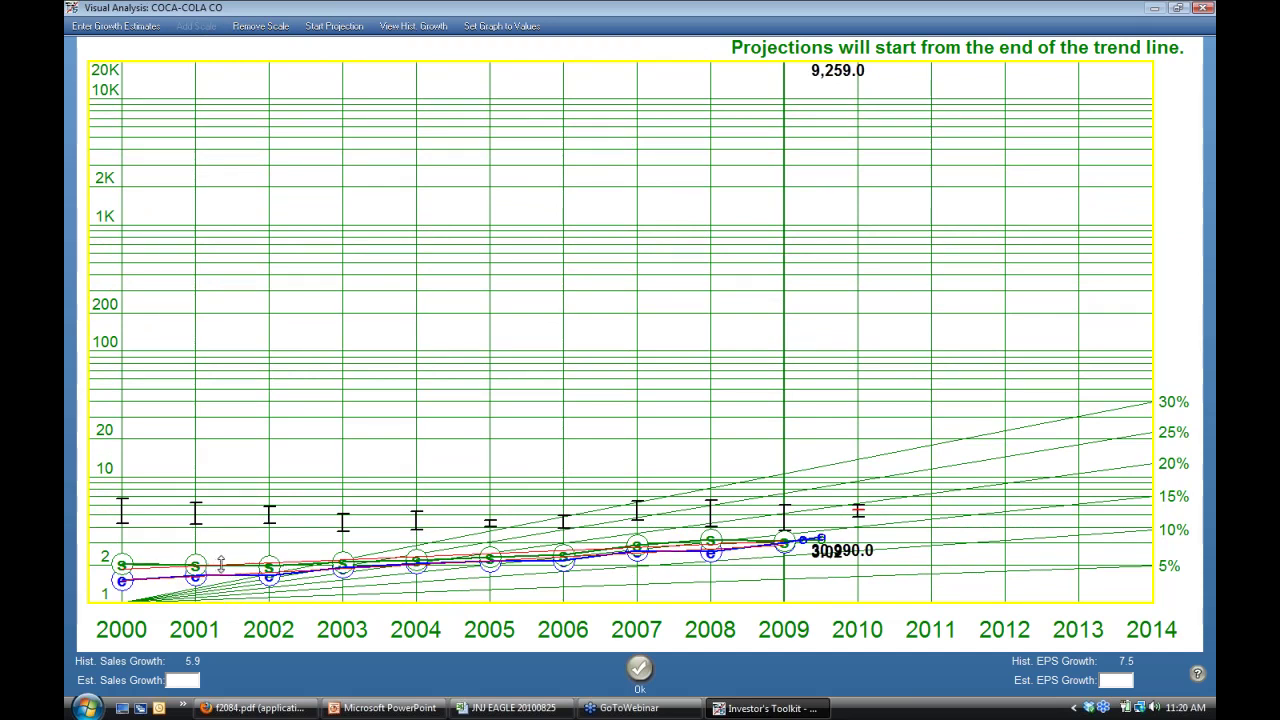
Raise the sales line to start at about 20 on the scale, clear of the earnings line, and accept the graph.
mouse_move(121, 563)
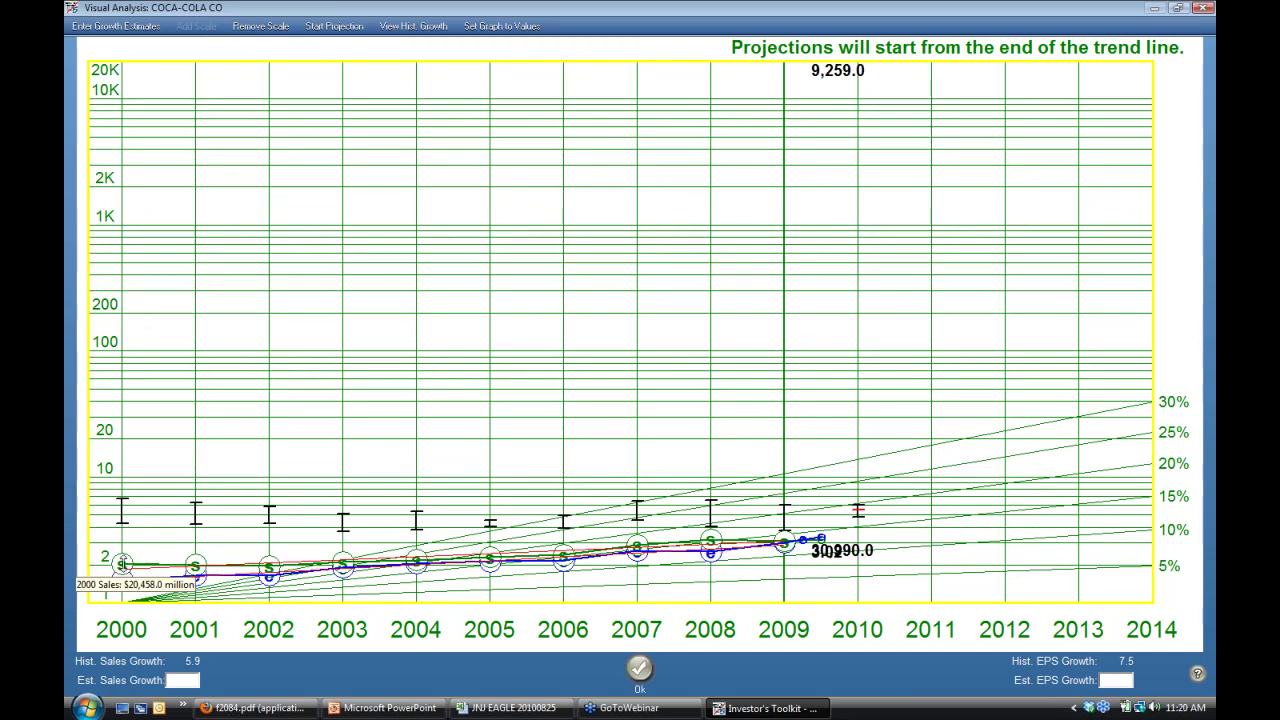
left_click_drag(150, 562, 182, 438)
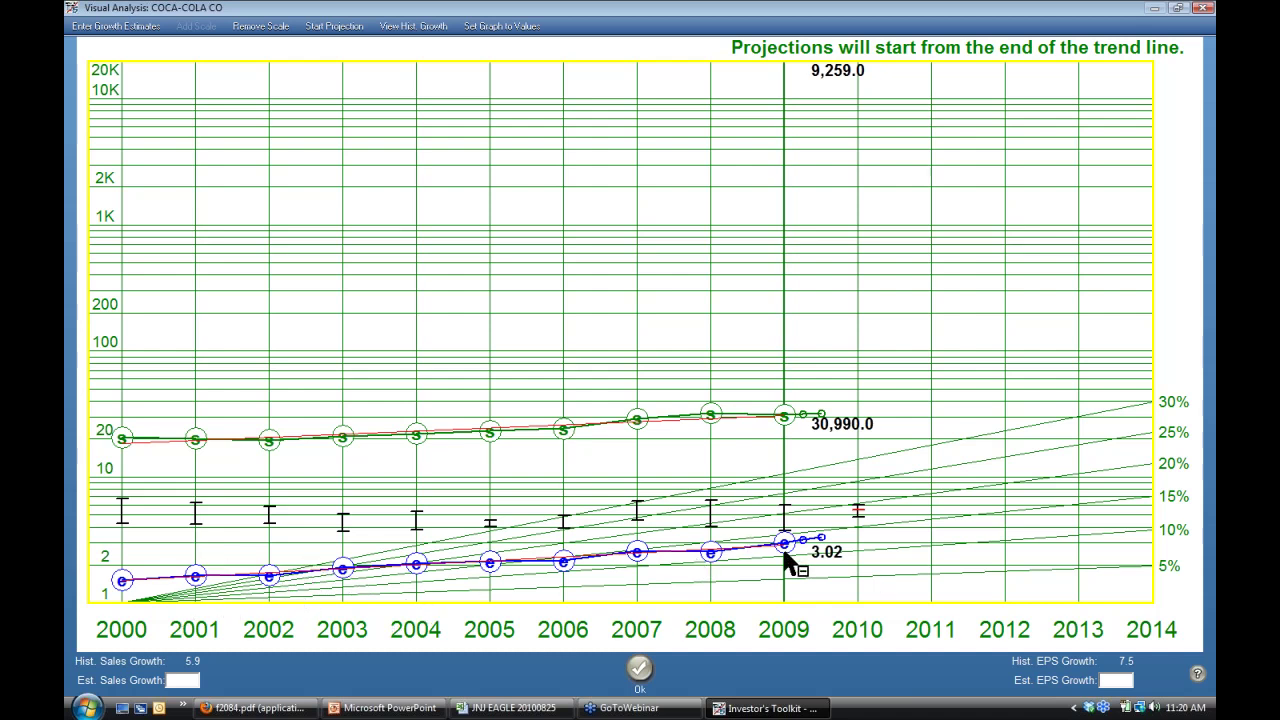
left_click(640, 669)
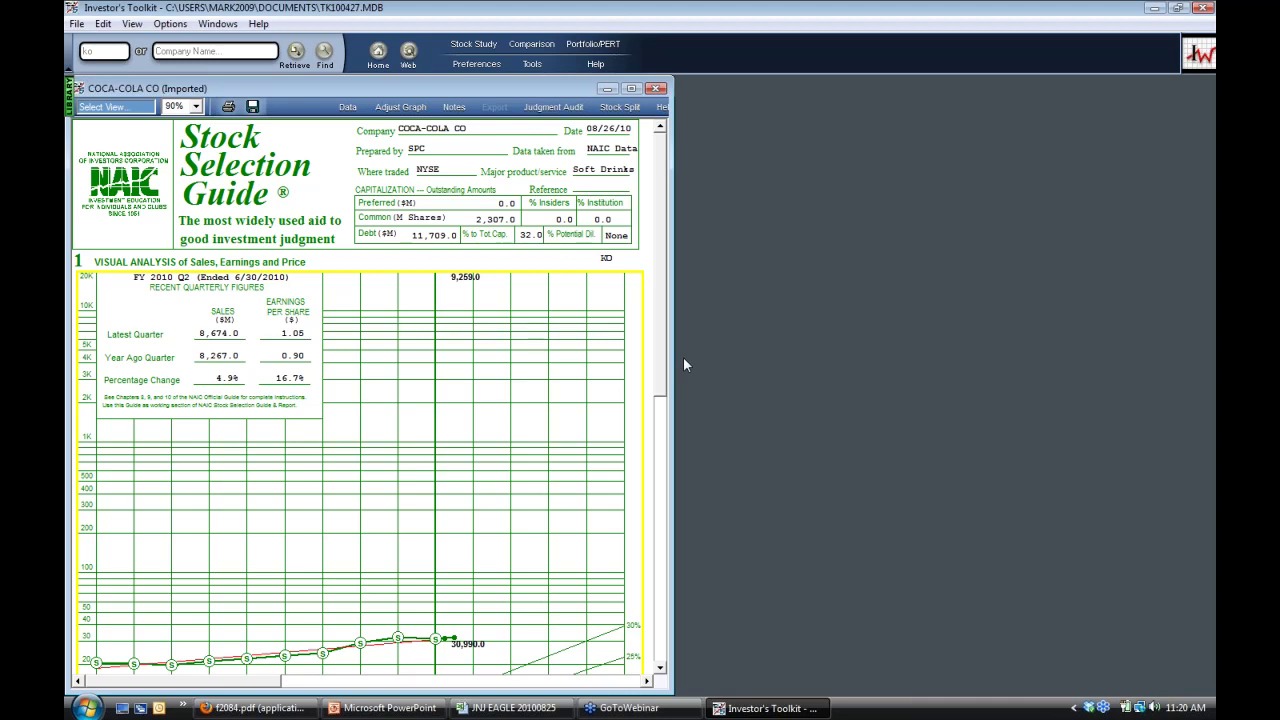
Clear the current High and Low prices in the Coca-Cola basic data.
left_click(348, 108)
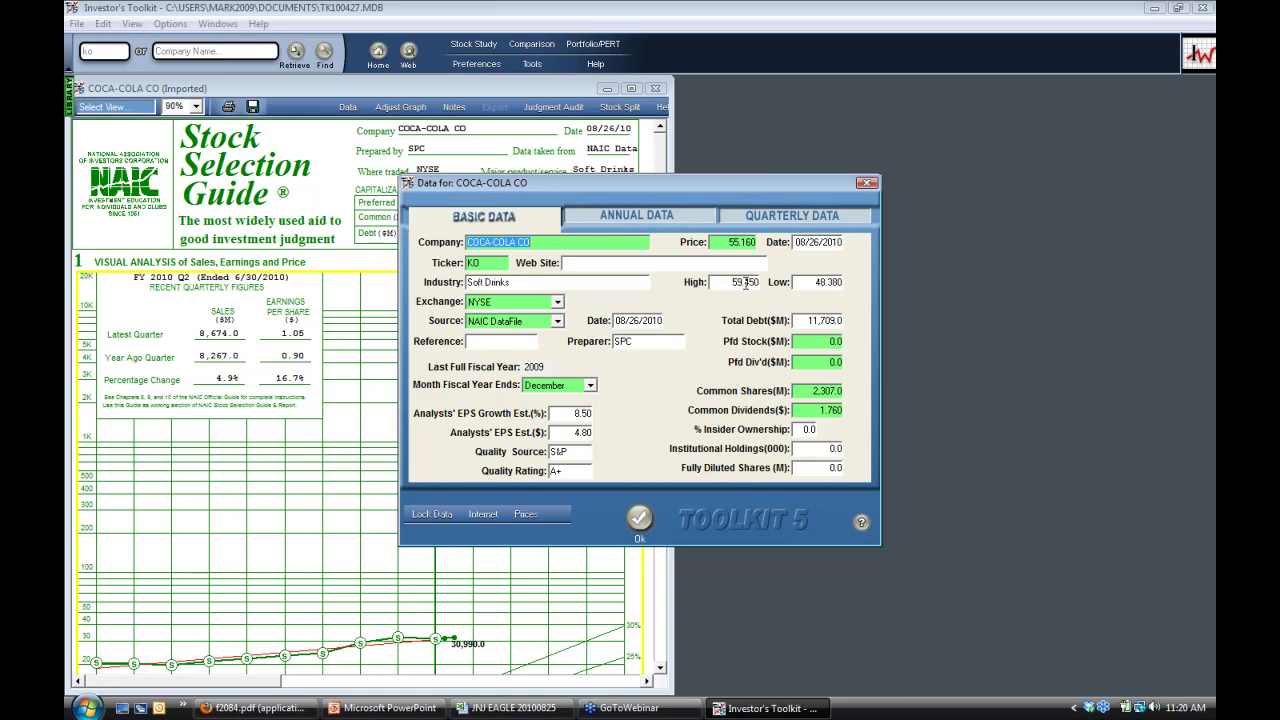
left_click(745, 284)
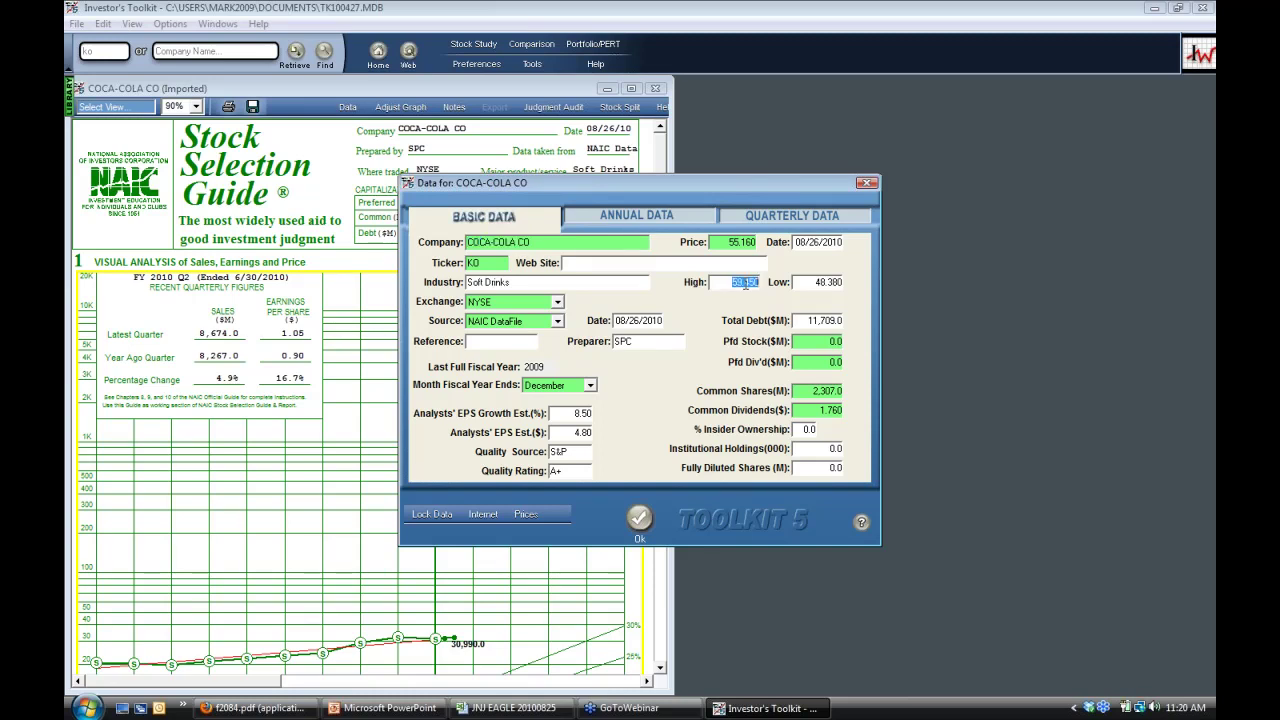
key("BackSpace")
left_click(824, 282)
Change the last full fiscal year in the annual data to 2011, agree to delete data prior to 2002, and accept the data.
left_click(672, 222)
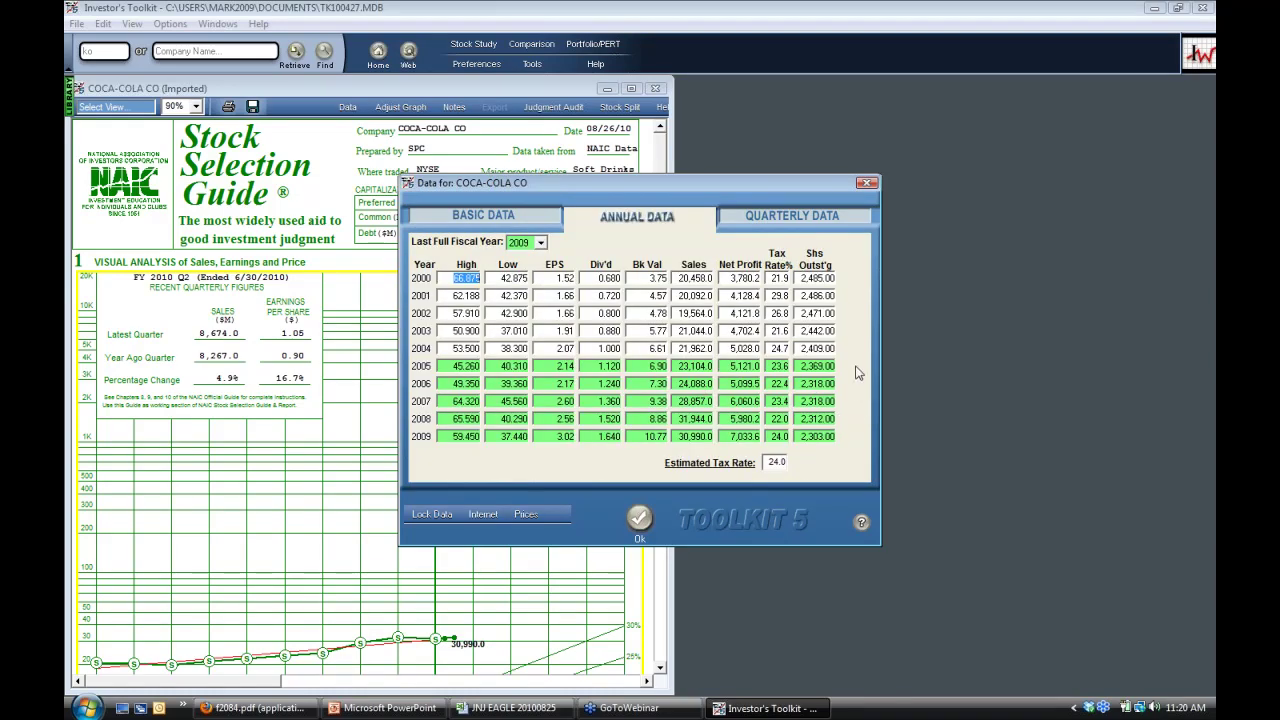
left_click(541, 243)
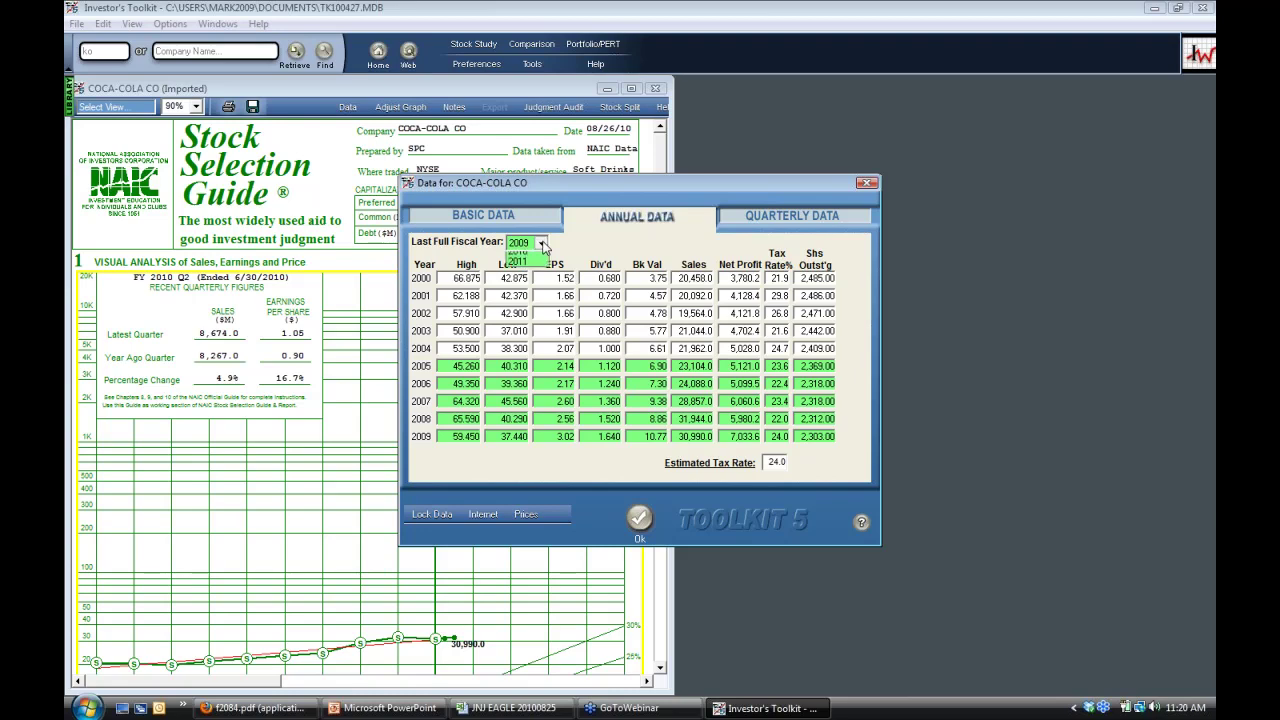
left_click(525, 288)
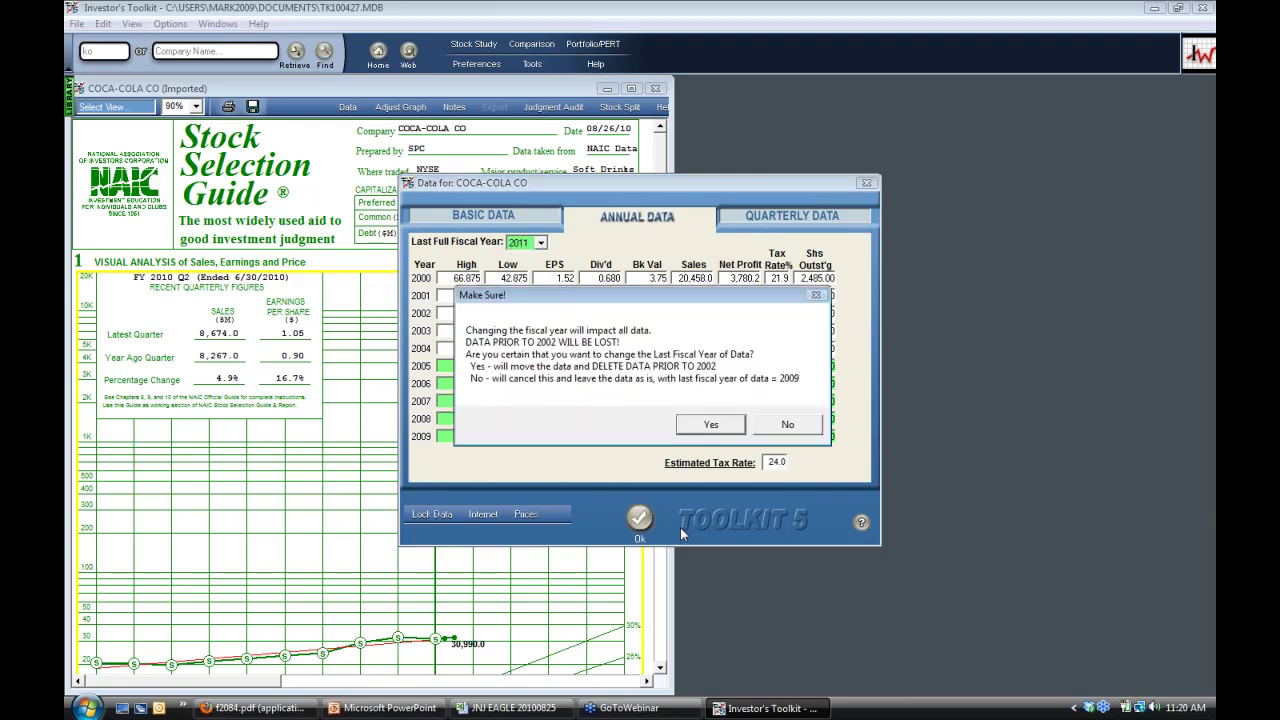
left_click(710, 424)
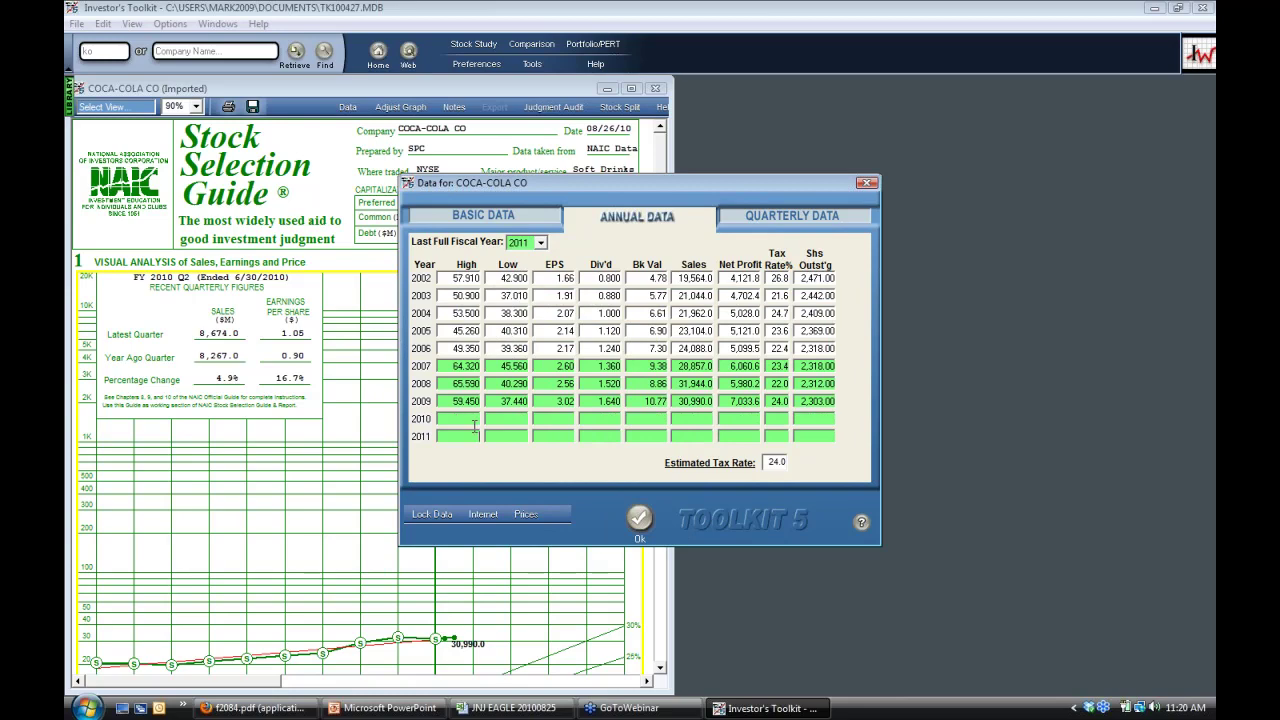
left_click(638, 517)
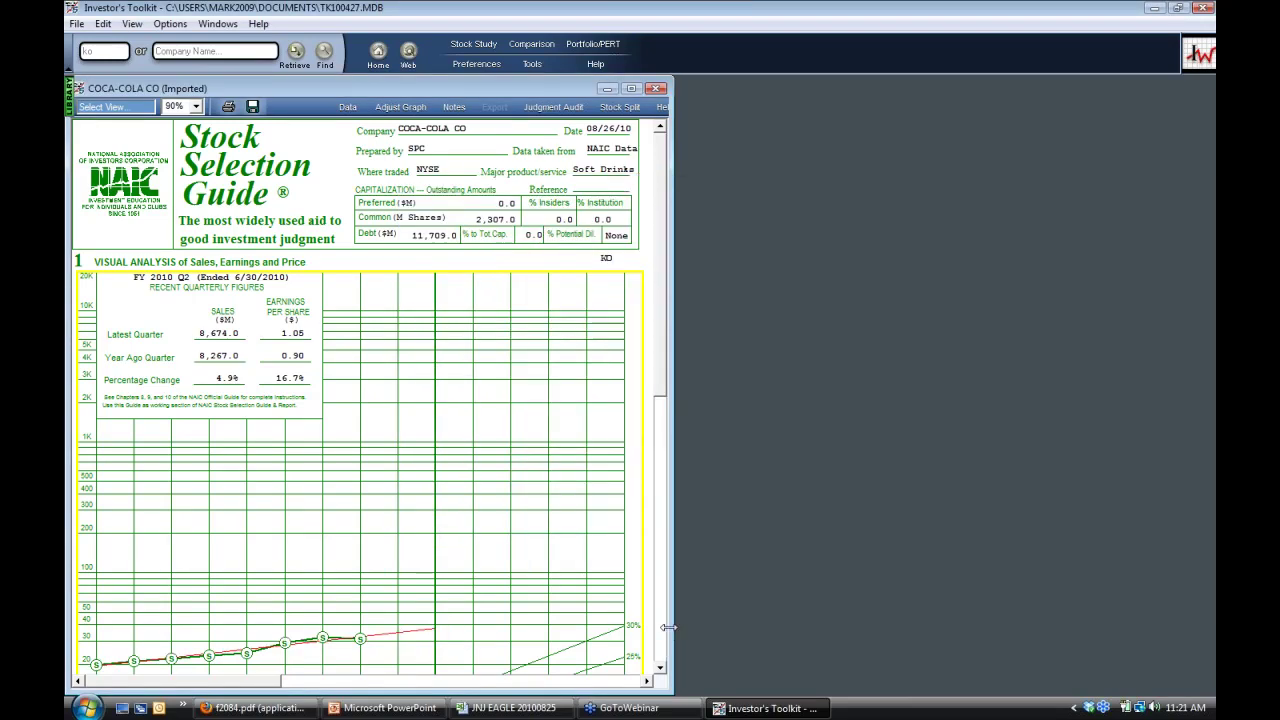
Look over the shifted growth chart and annual data, and switch to Firefox to look up KO's 2010 and 2011 revenue estimates on Yahoo Finance.
left_click(660, 668)
scroll(664, 676, "down", 5)
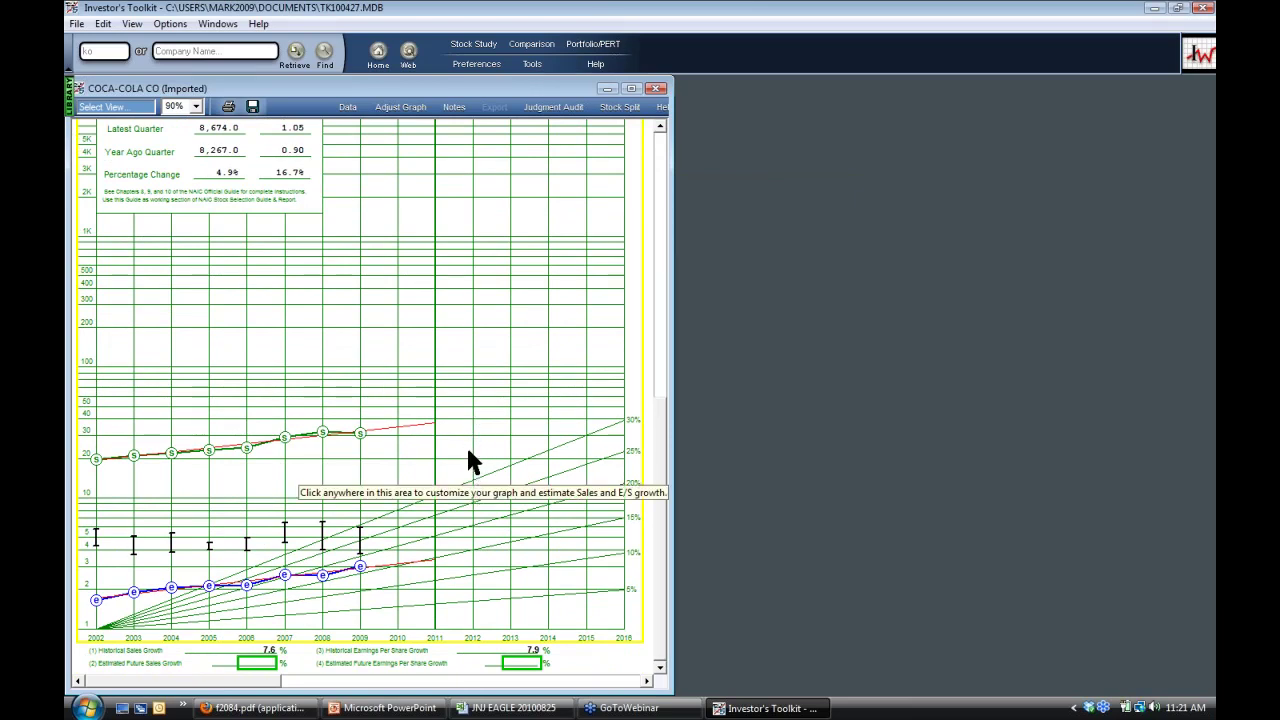
left_click(347, 108)
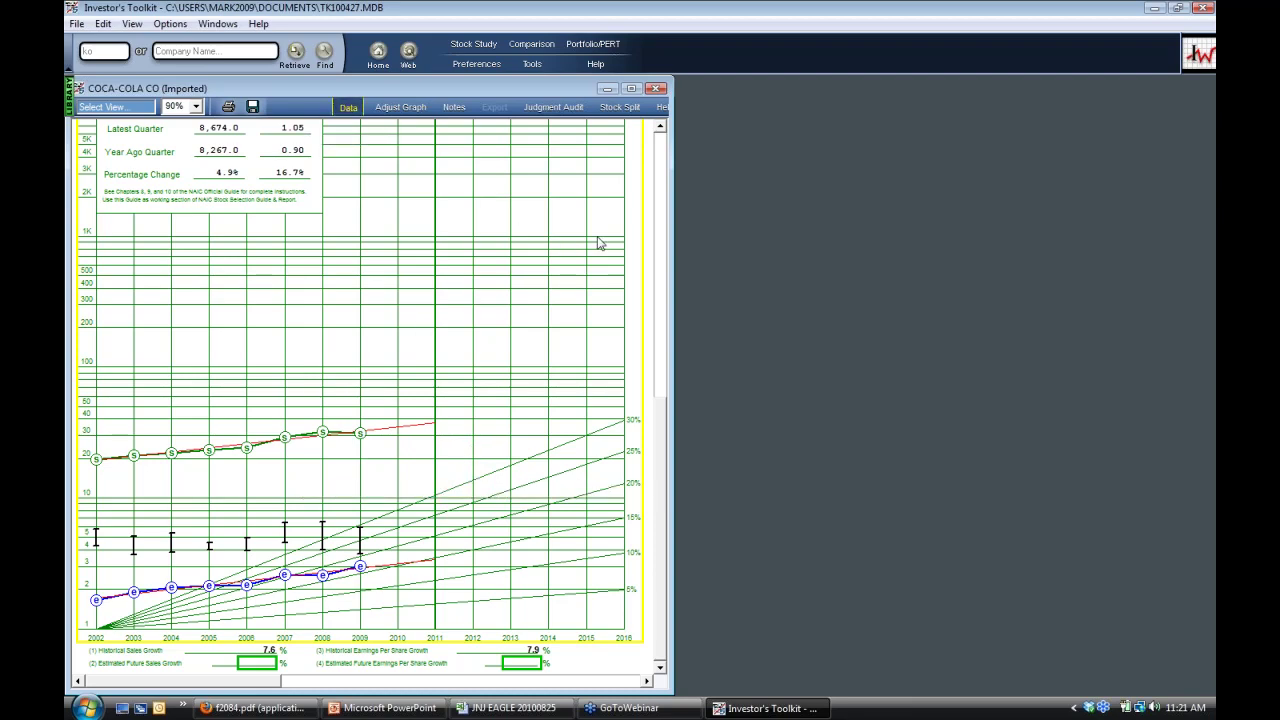
left_click(659, 224)
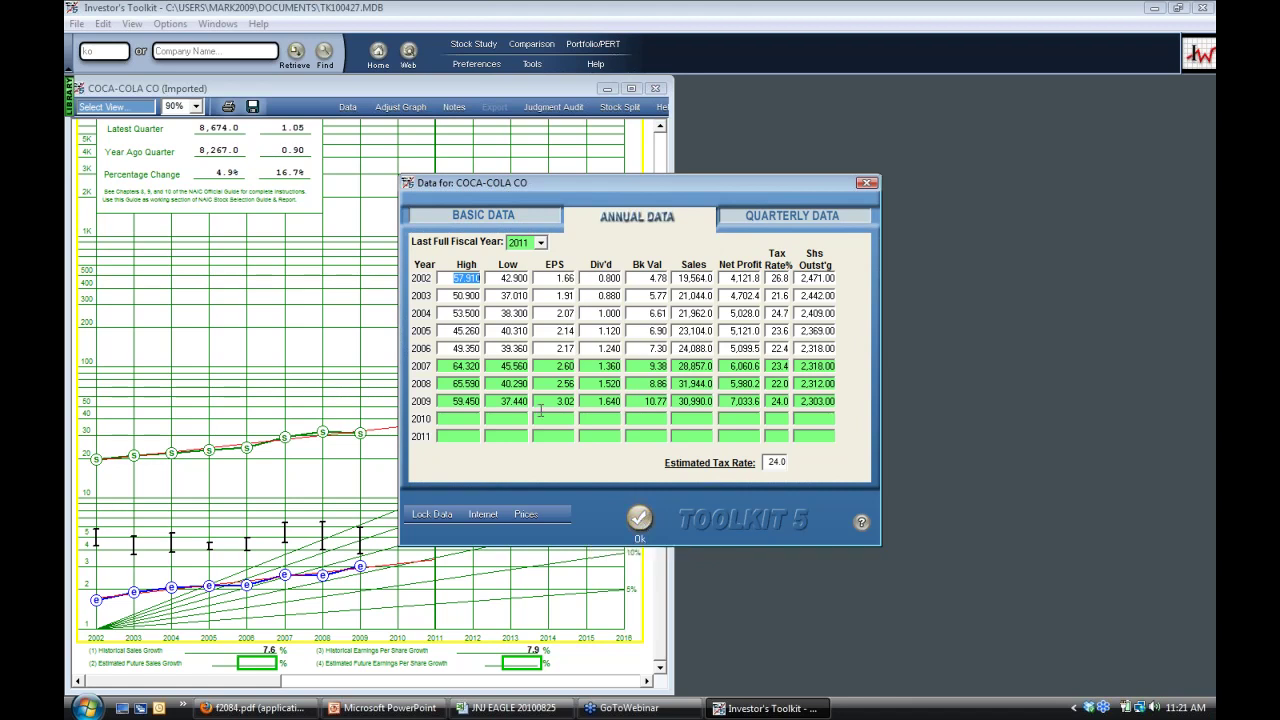
left_click(262, 708)
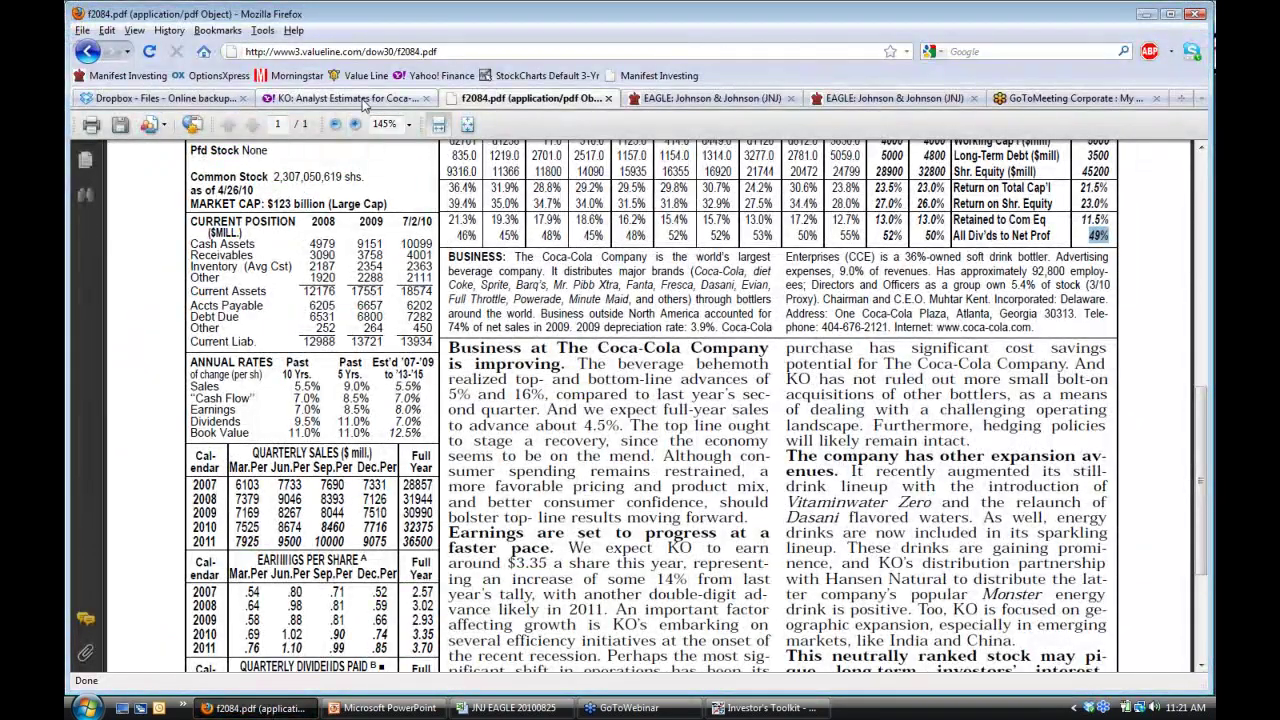
left_click(362, 98)
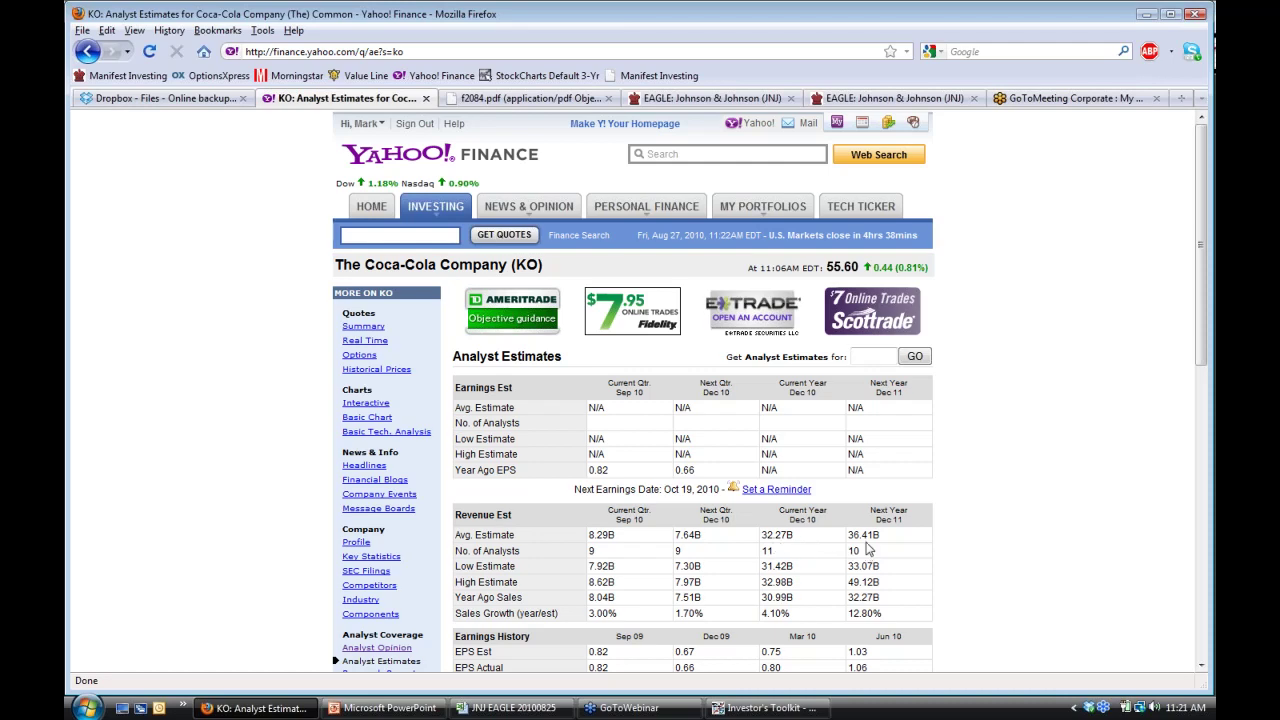
Back in Investor's Toolkit, enter annual sales of 32,300 for 2010 and 36,400 for 2011, and accept the data.
left_click(768, 708)
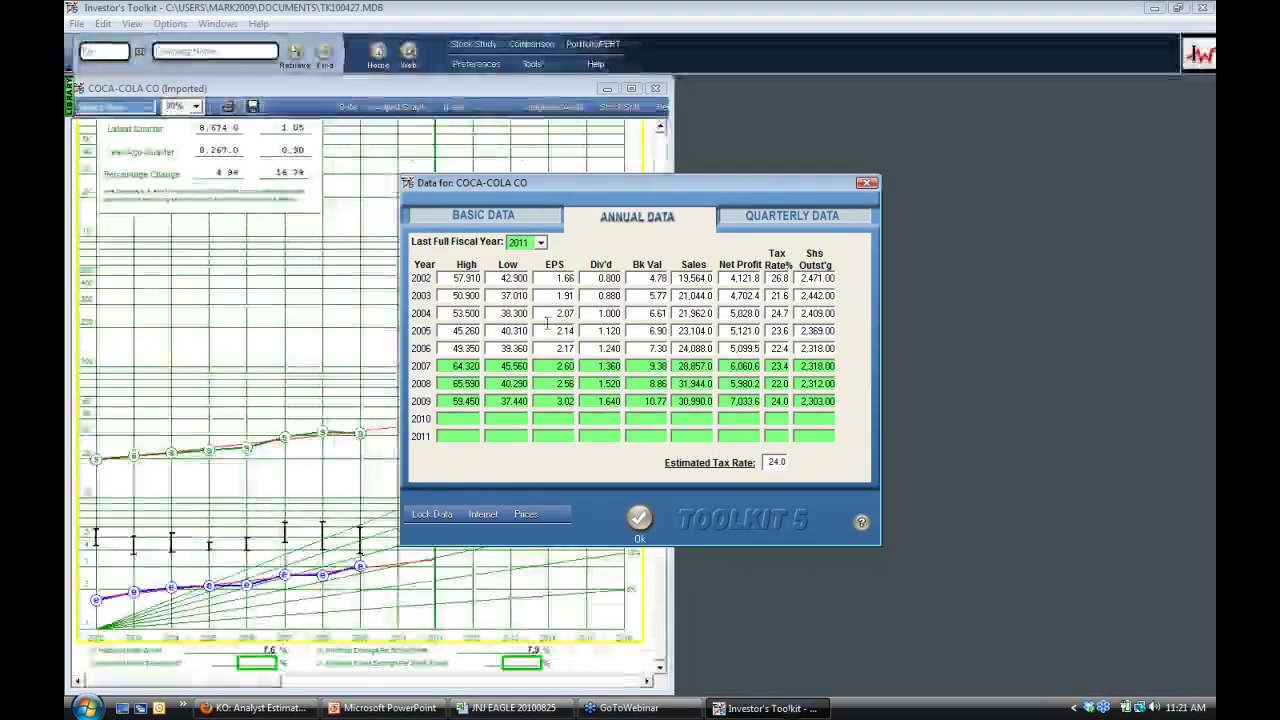
left_click(697, 413)
type("32,")
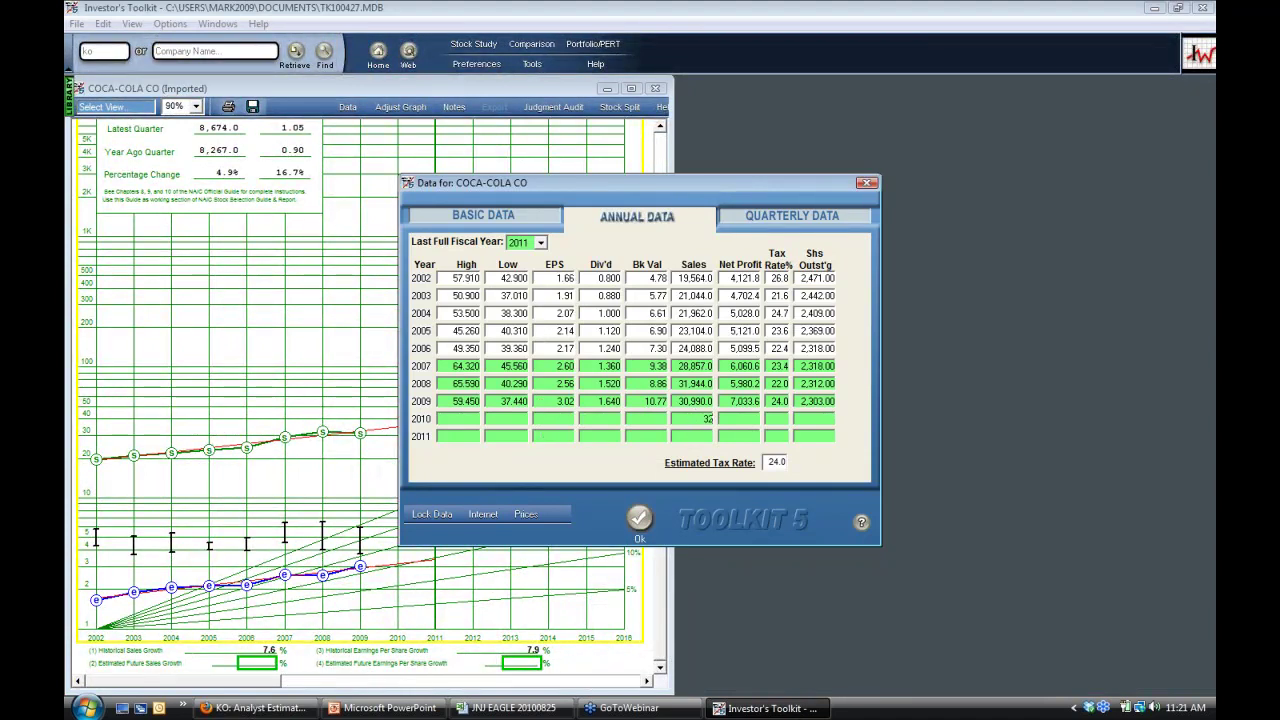
type("300")
key("Tab")
left_click(694, 435)
type("36400")
left_click(639, 518)
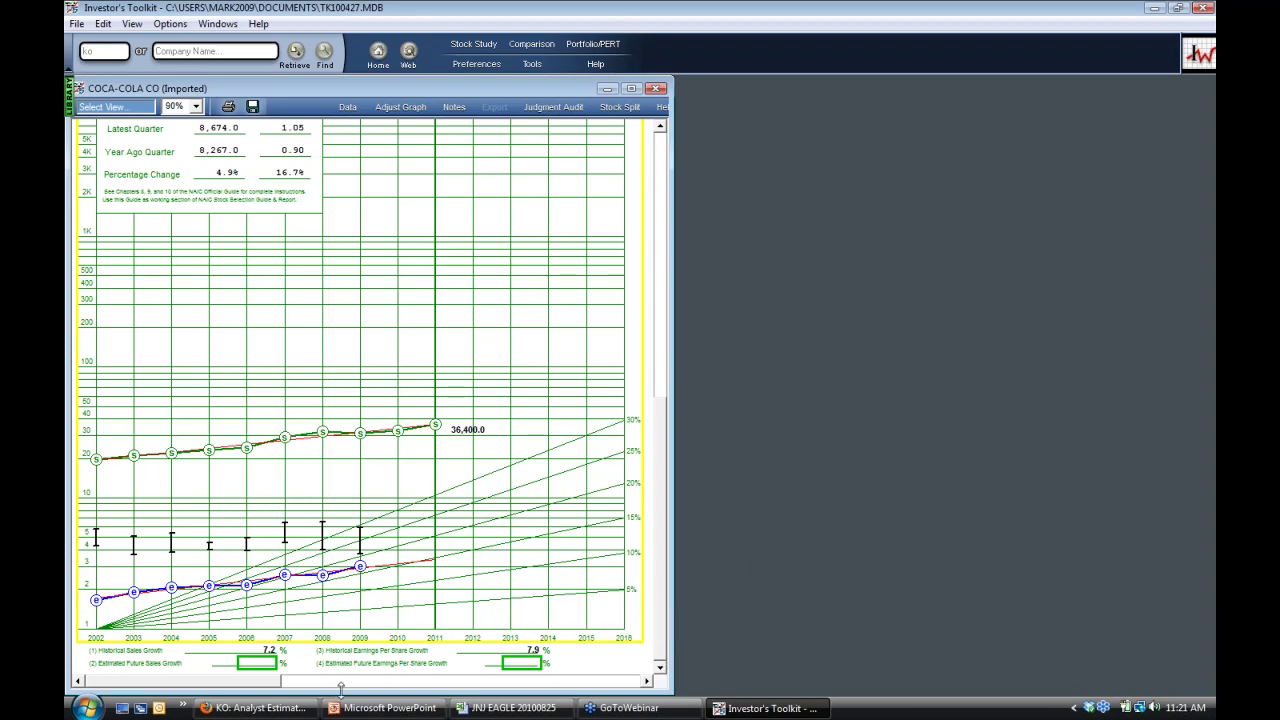
Set the estimated future sales growth to 7%.
left_click(262, 665)
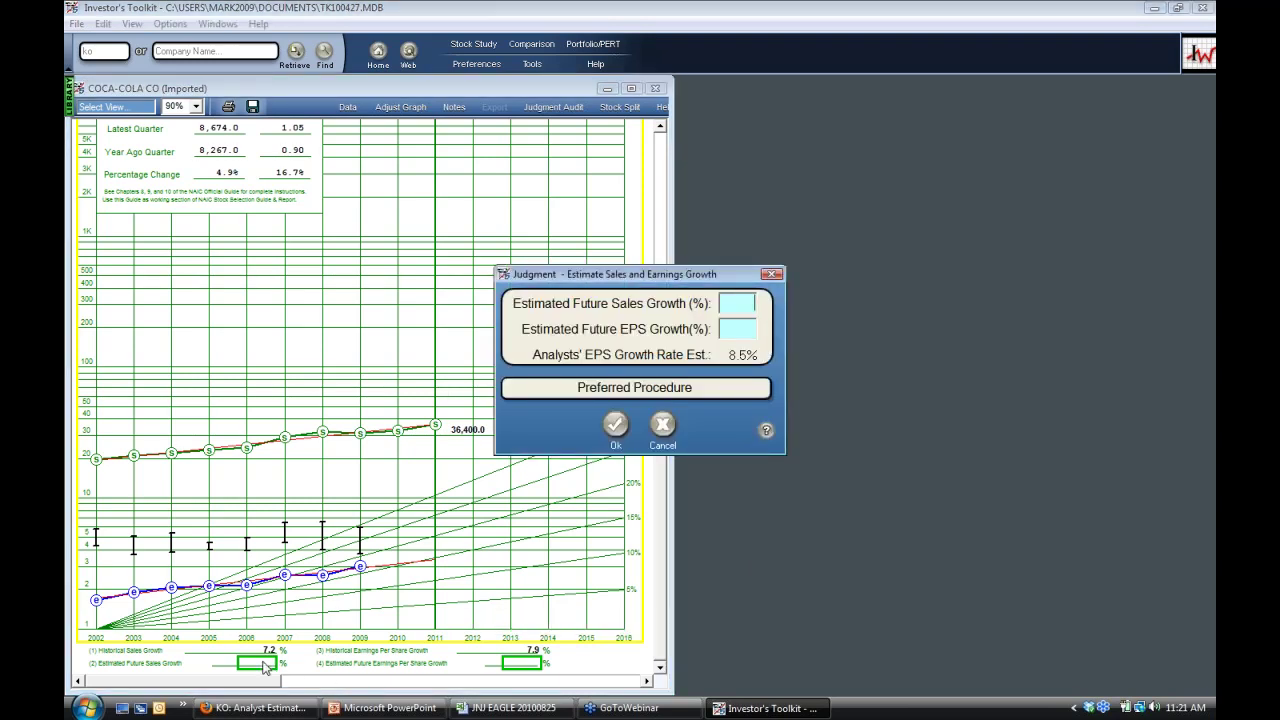
type("7")
left_click(615, 426)
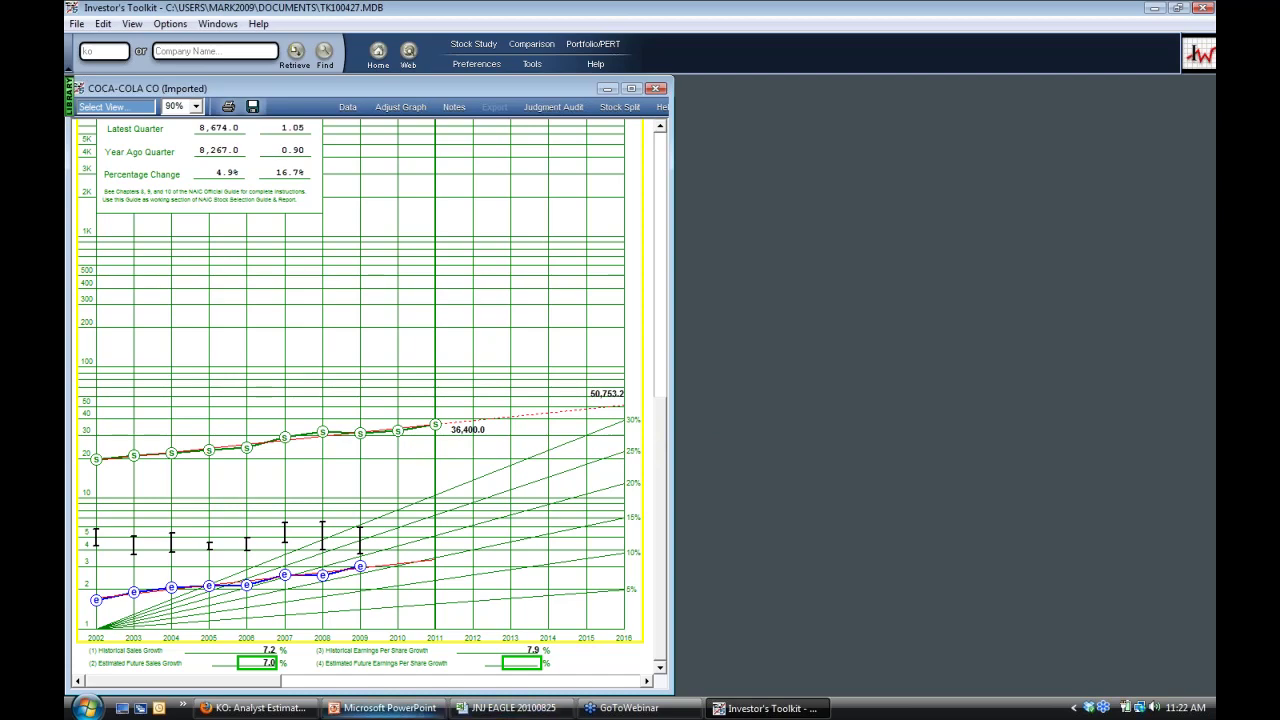
Review the EAGLE sheet's sales growth and the Johnson & Johnson sales chart in Excel, comparing them with the Investor's Toolkit projection.
left_click(522, 706)
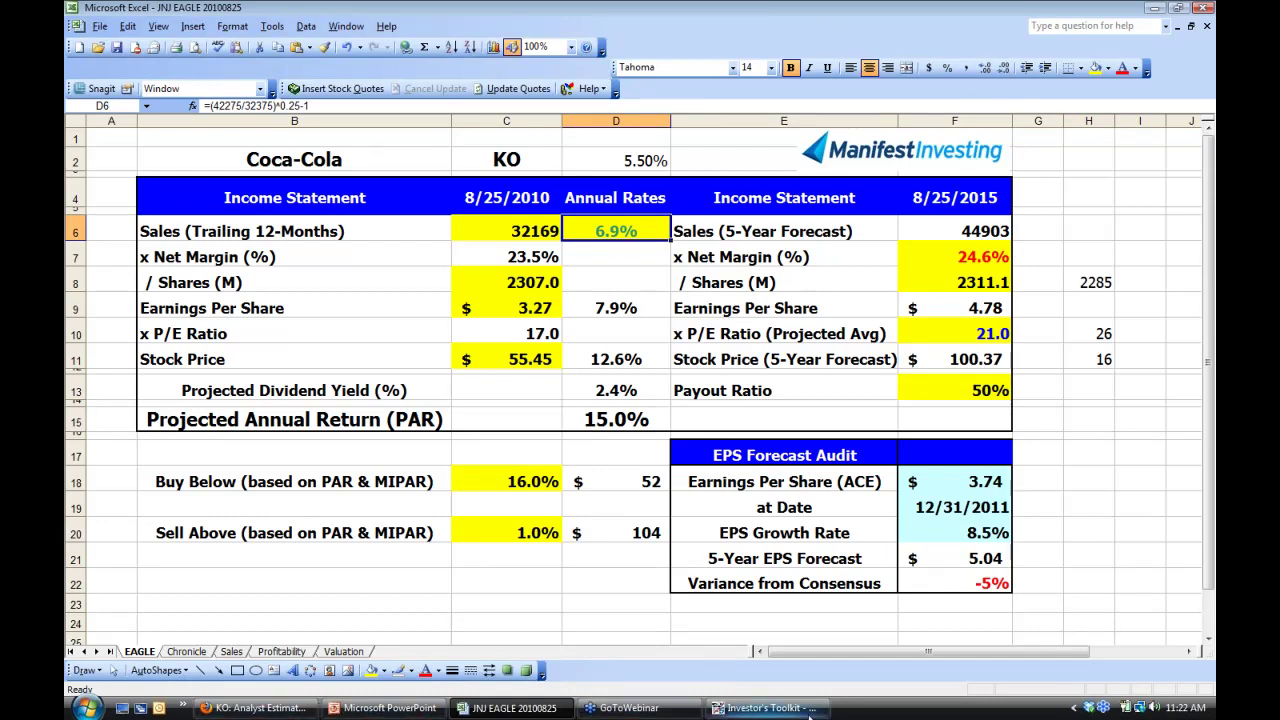
left_click(766, 708)
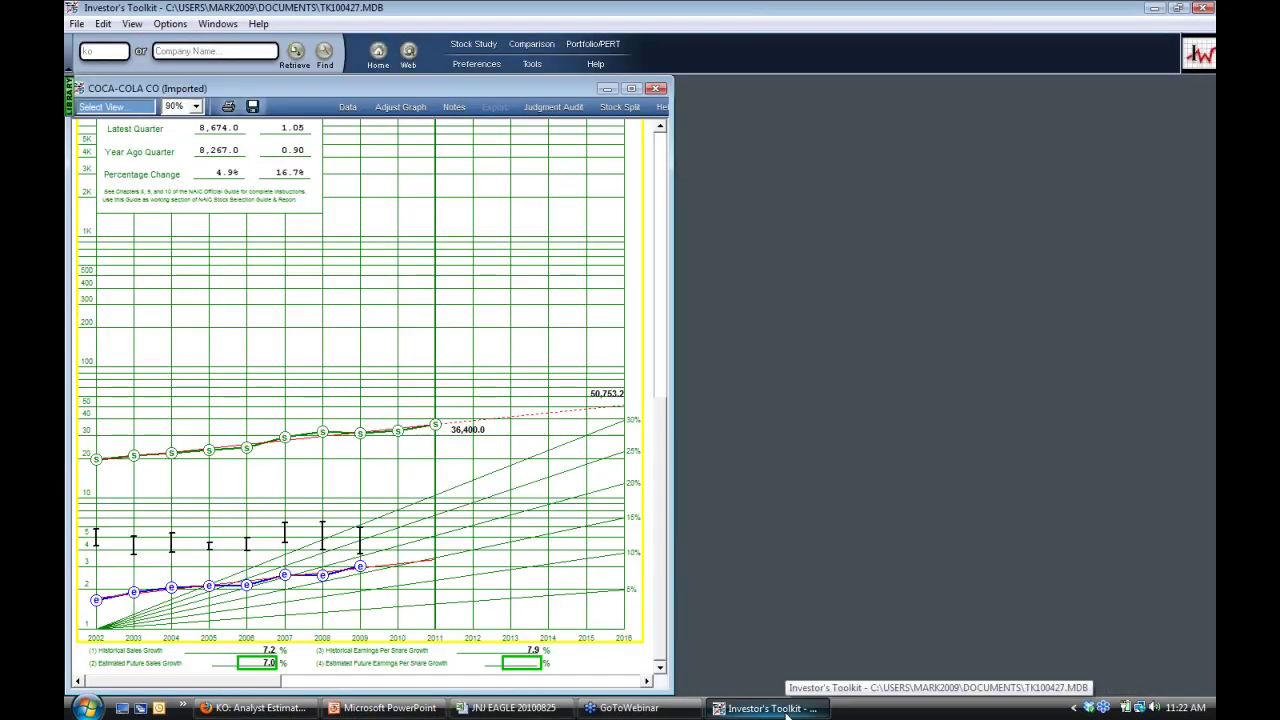
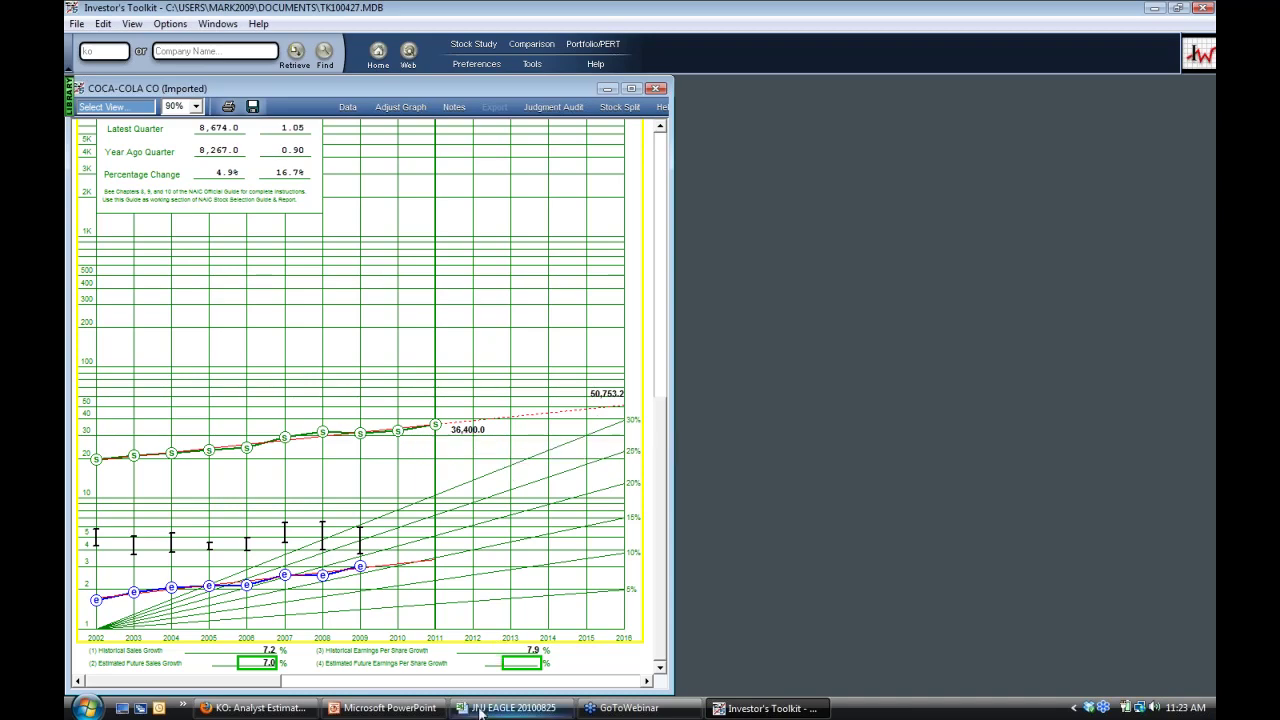
left_click(512, 708)
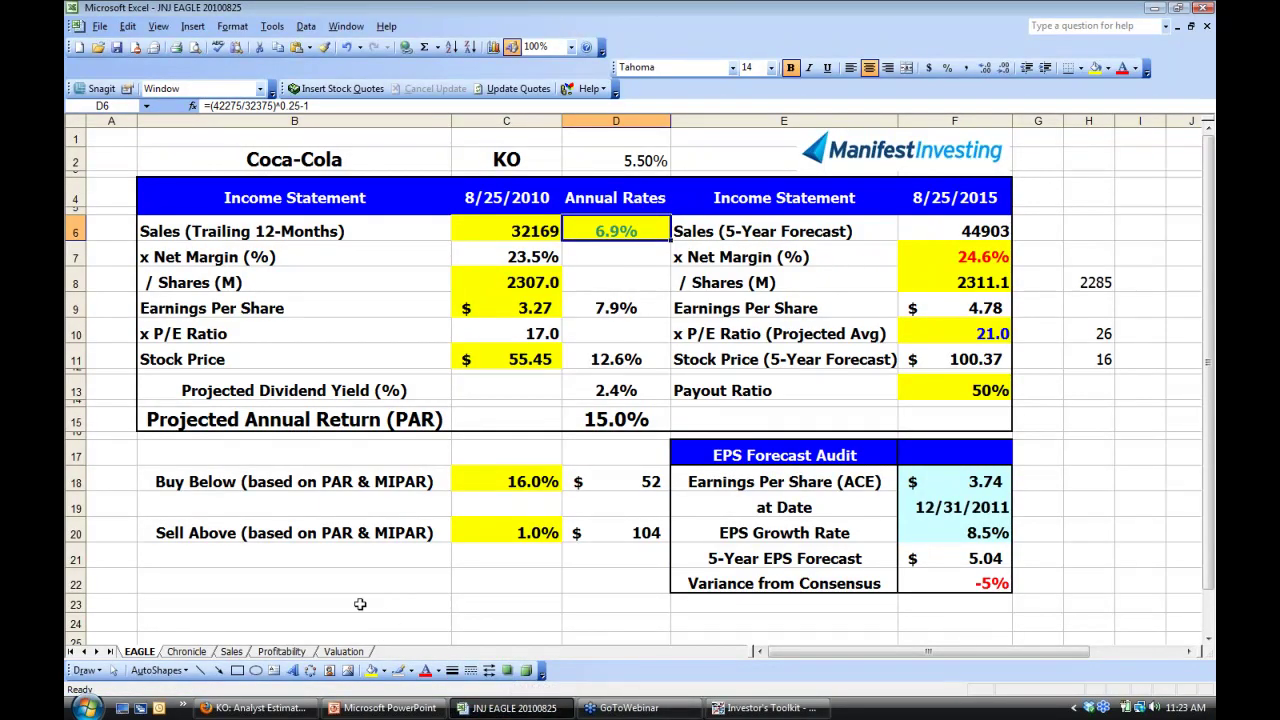
left_click(233, 652)
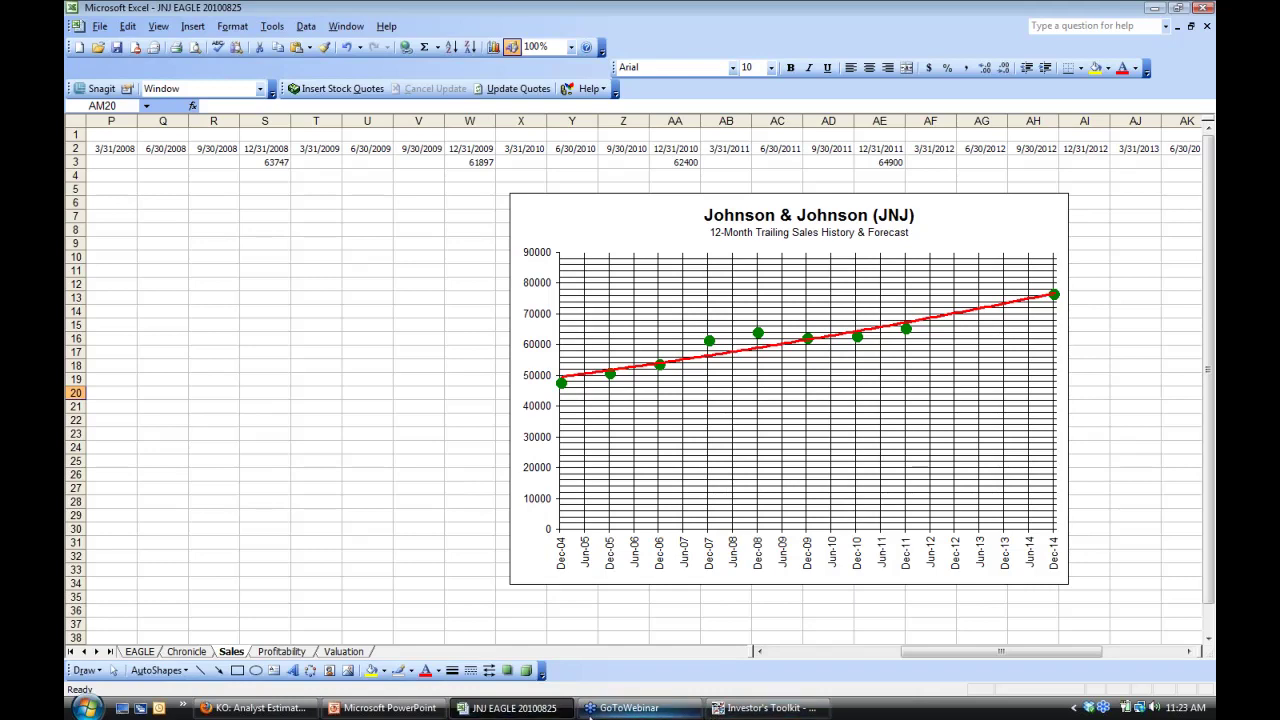
left_click(765, 708)
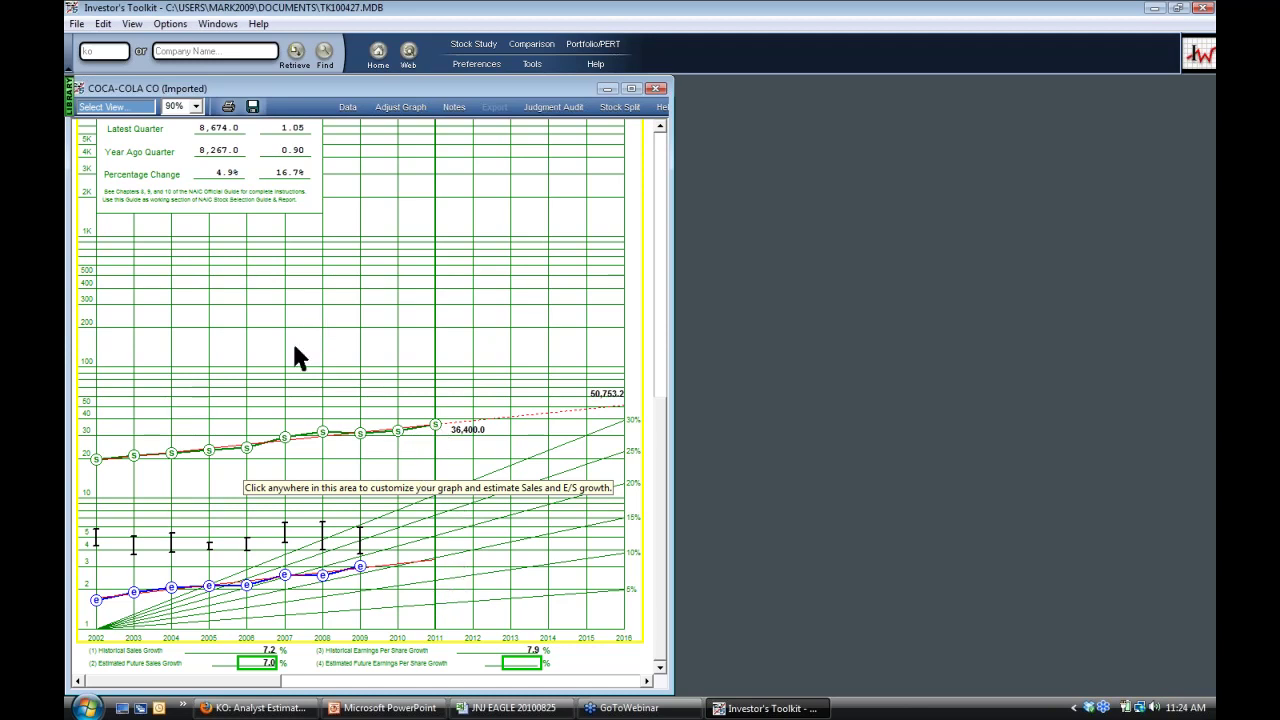
Switch to Firefox to look up KO's 2010 and 2011 EPS estimates in Yahoo Finance's EPS trends, and return to Investor's Toolkit.
left_click(258, 708)
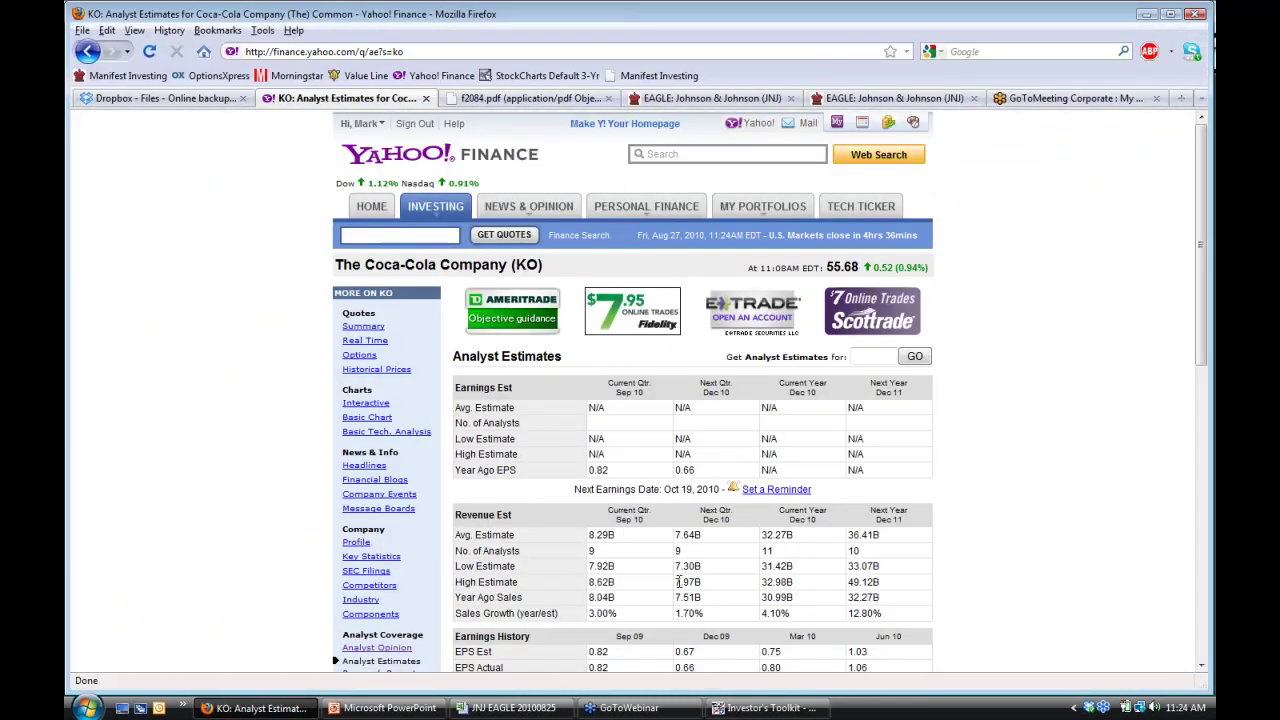
scroll(894, 449, "down", 10)
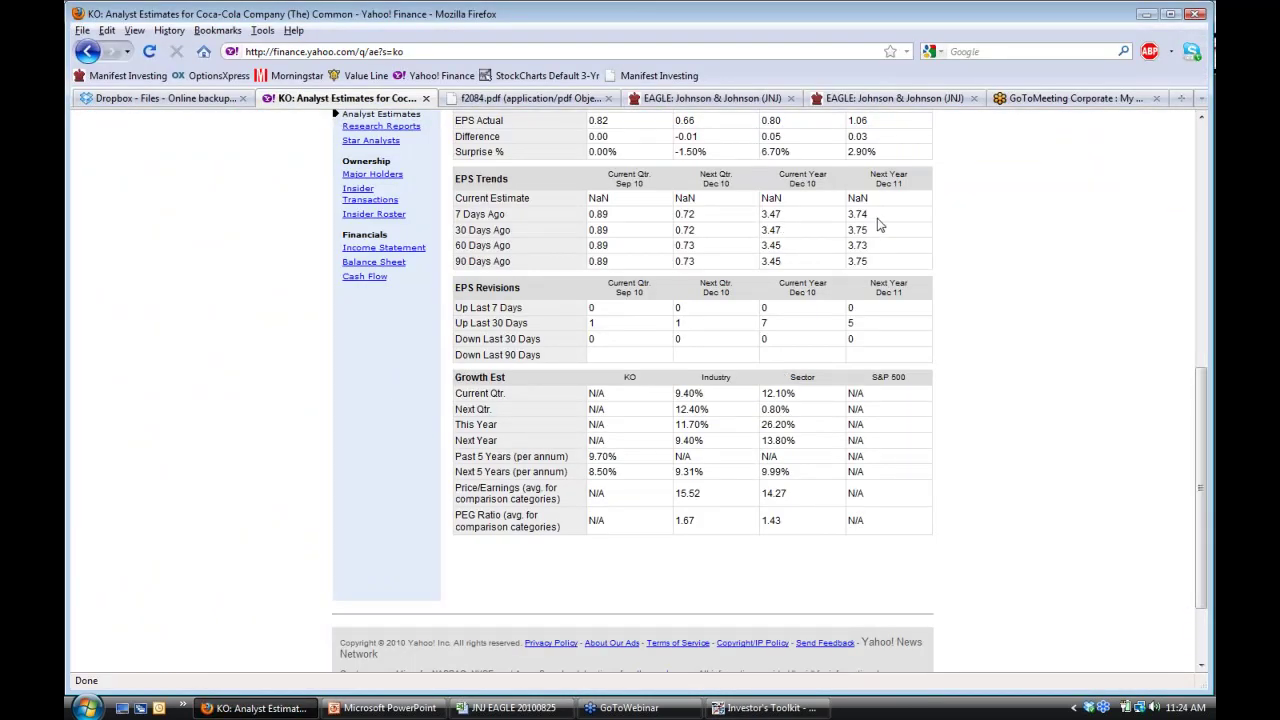
left_click(768, 708)
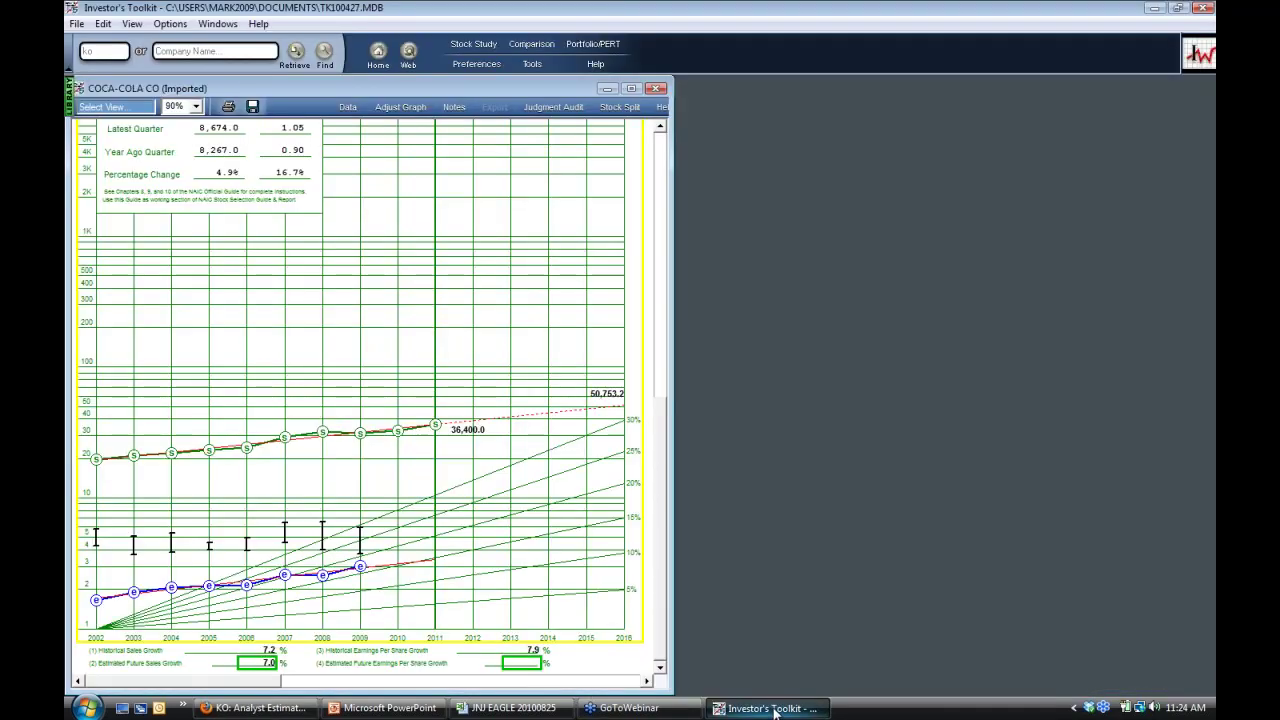
Enter EPS of 3.47 for 2010 and 3.74 for 2011 in the Coca-Cola annual data, and accept the data.
left_click(347, 107)
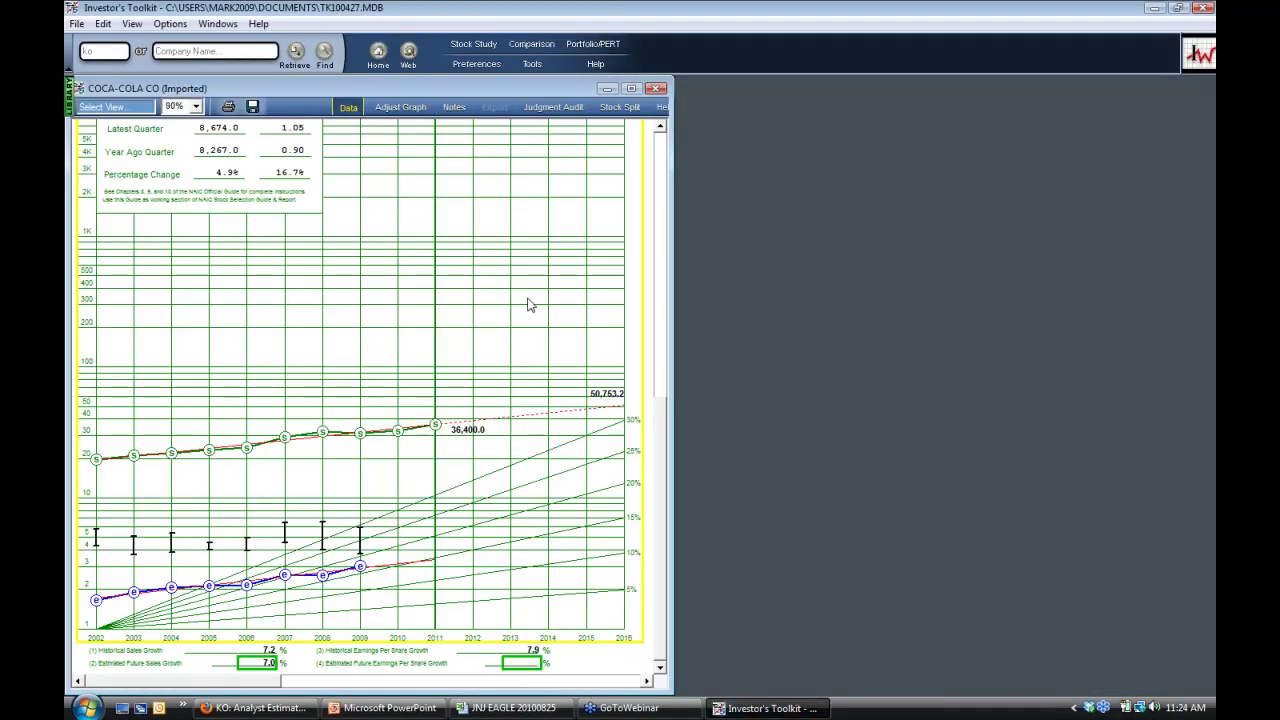
left_click(652, 222)
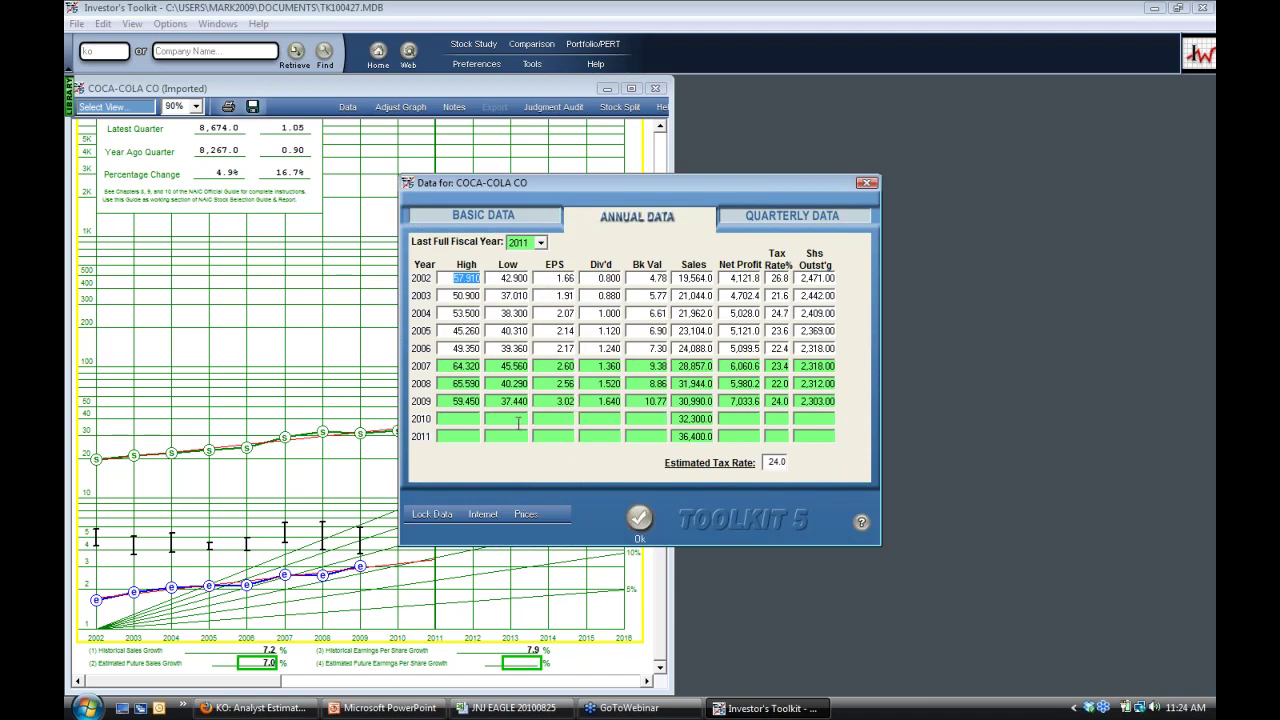
left_click(566, 416)
type("3.47")
key("Return")
type("3.74")
key("Return")
left_click(643, 520)
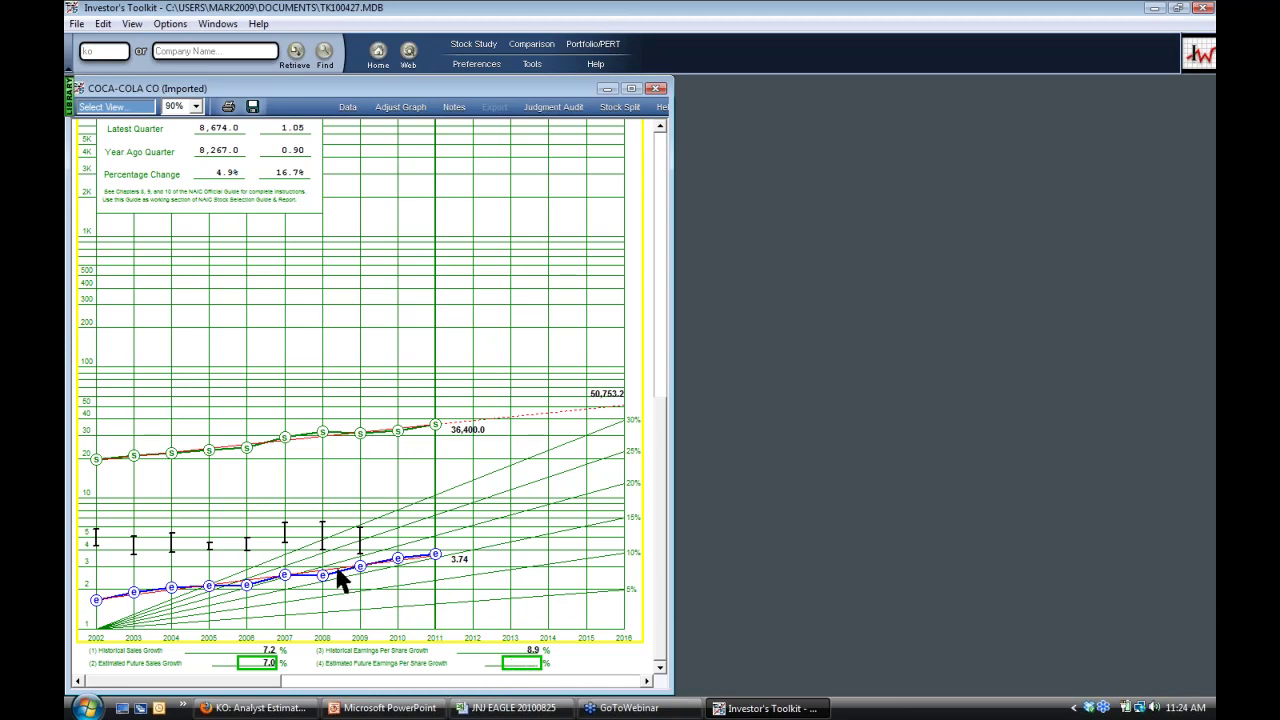
Enter net profit of 7,900 for 2010 and 8,600 for 2011 in the Coca-Cola annual data.
left_click(348, 108)
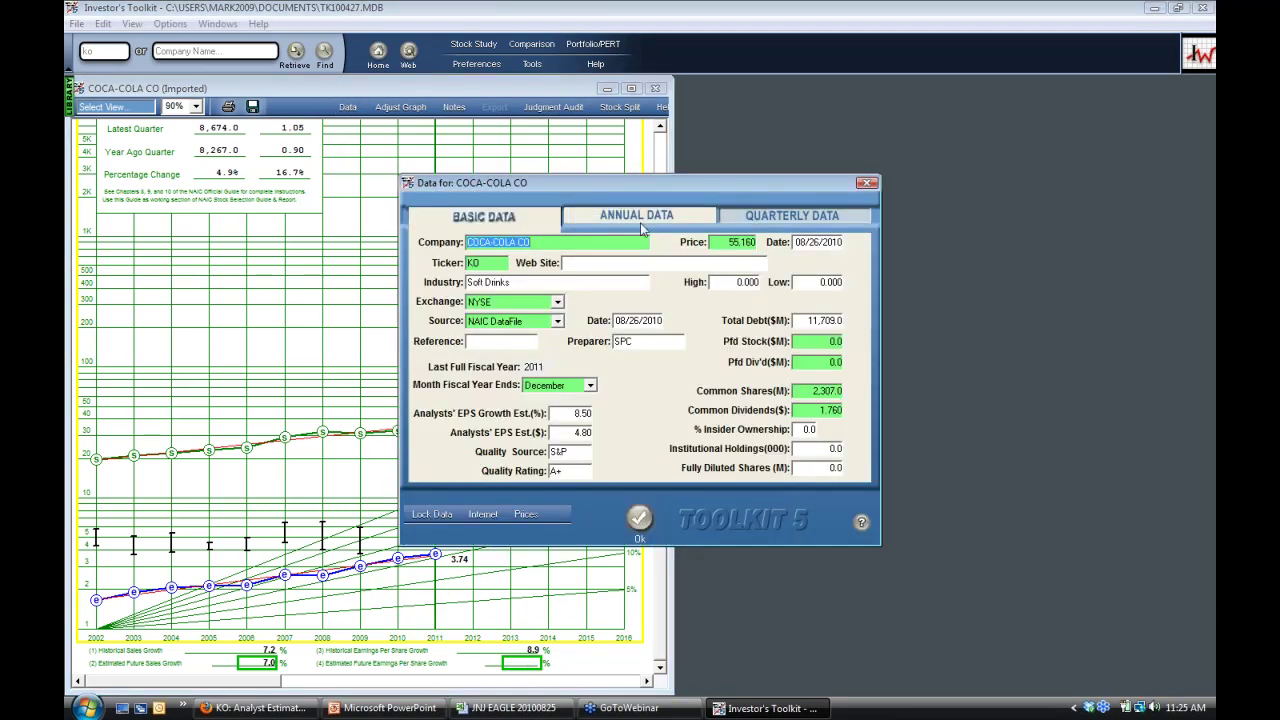
left_click(646, 220)
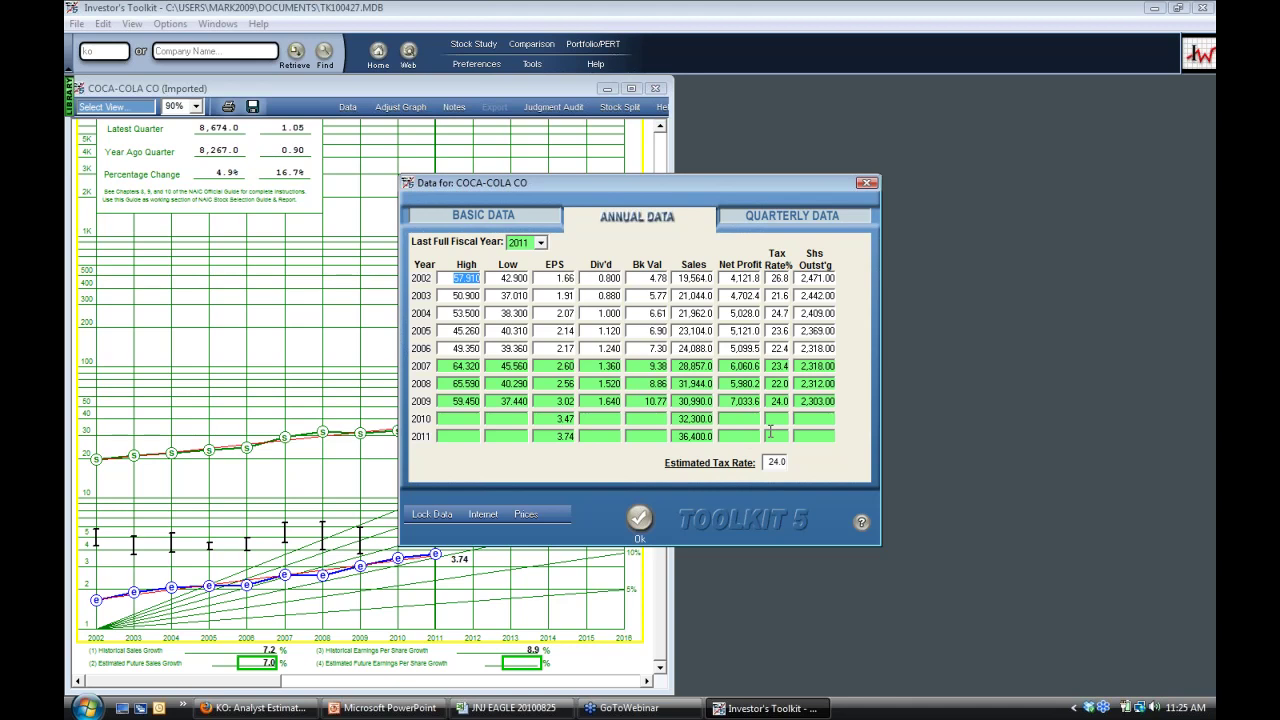
left_click(816, 417)
type("7900")
type("8600")
key("Tab")
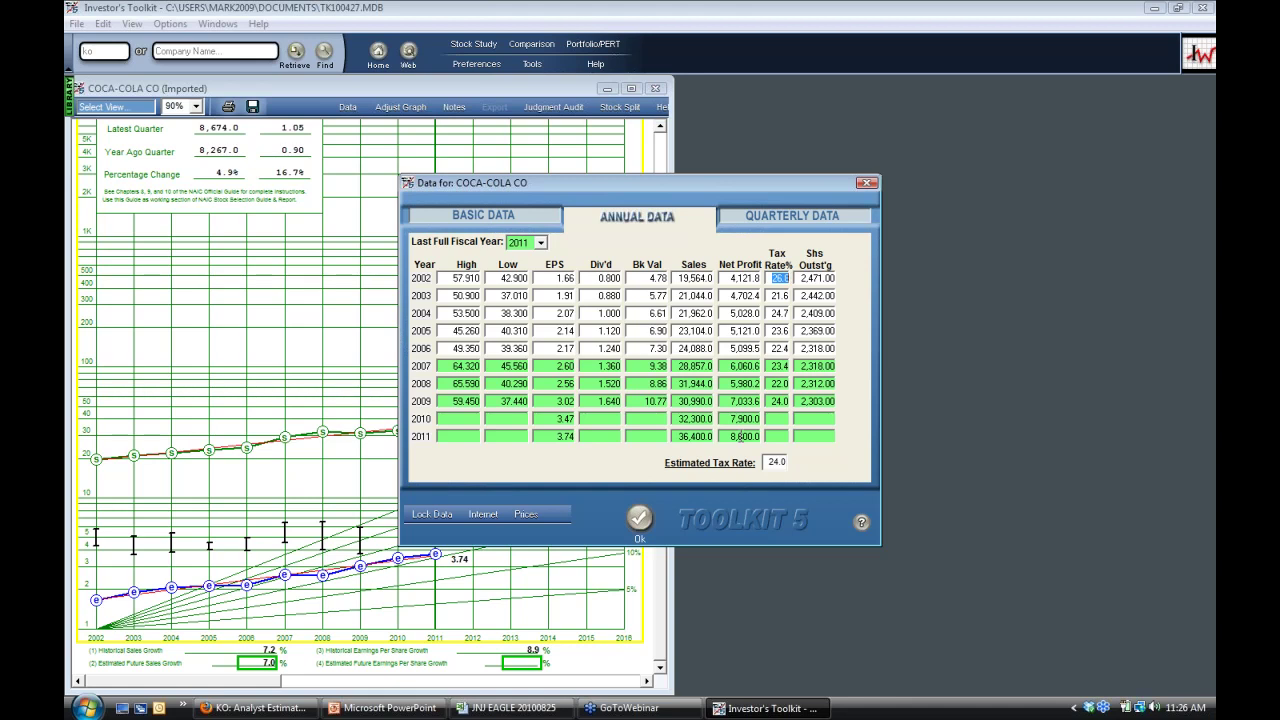
Set the tax rate to 0 for every year from 2002 to 2011, and accept the annual data.
type("0")
key("Down")
type("0")
key("Down")
type("0")
key("Down")
type("0")
key("Down")
type("0")
key("Down")
type("0")
key("Down")
type("0")
key("Down")
type("0")
key("Down")
type("0")
key("Down")
key("0")
key("Down")
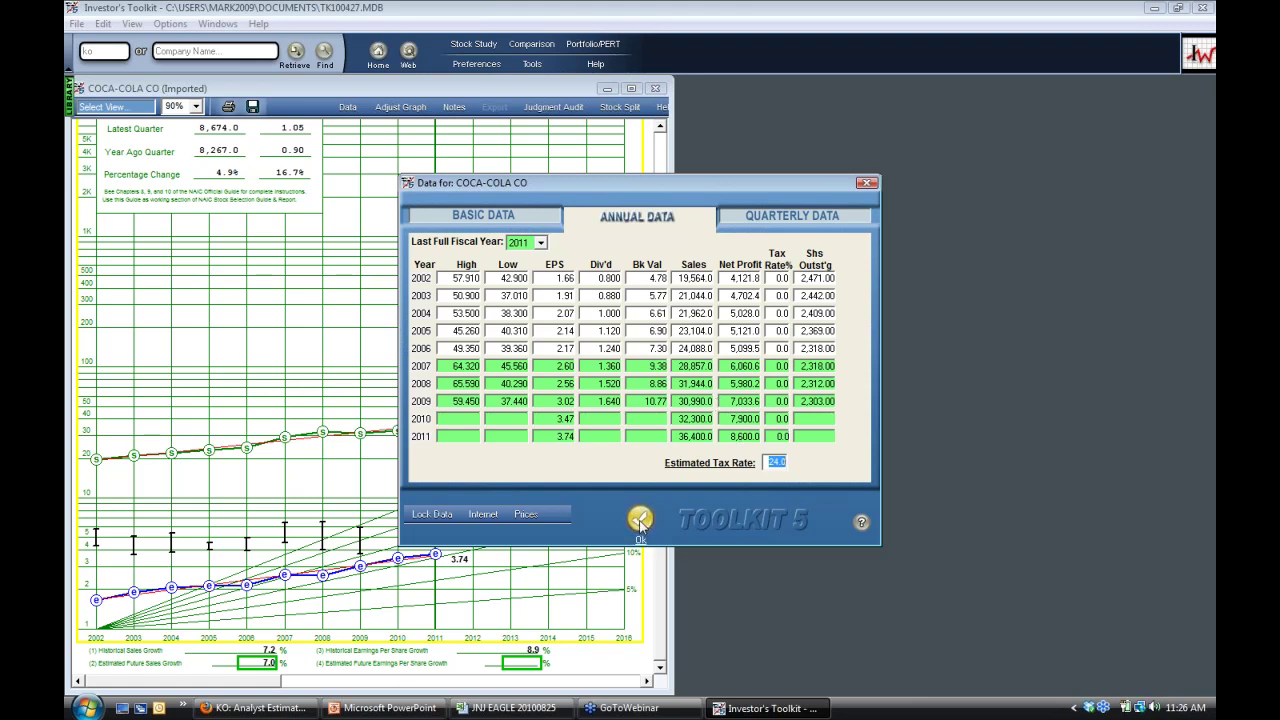
left_click(638, 518)
Display the back of the Stock Selection Guide and examine the graph of pre-tax profit margins.
left_click(116, 106)
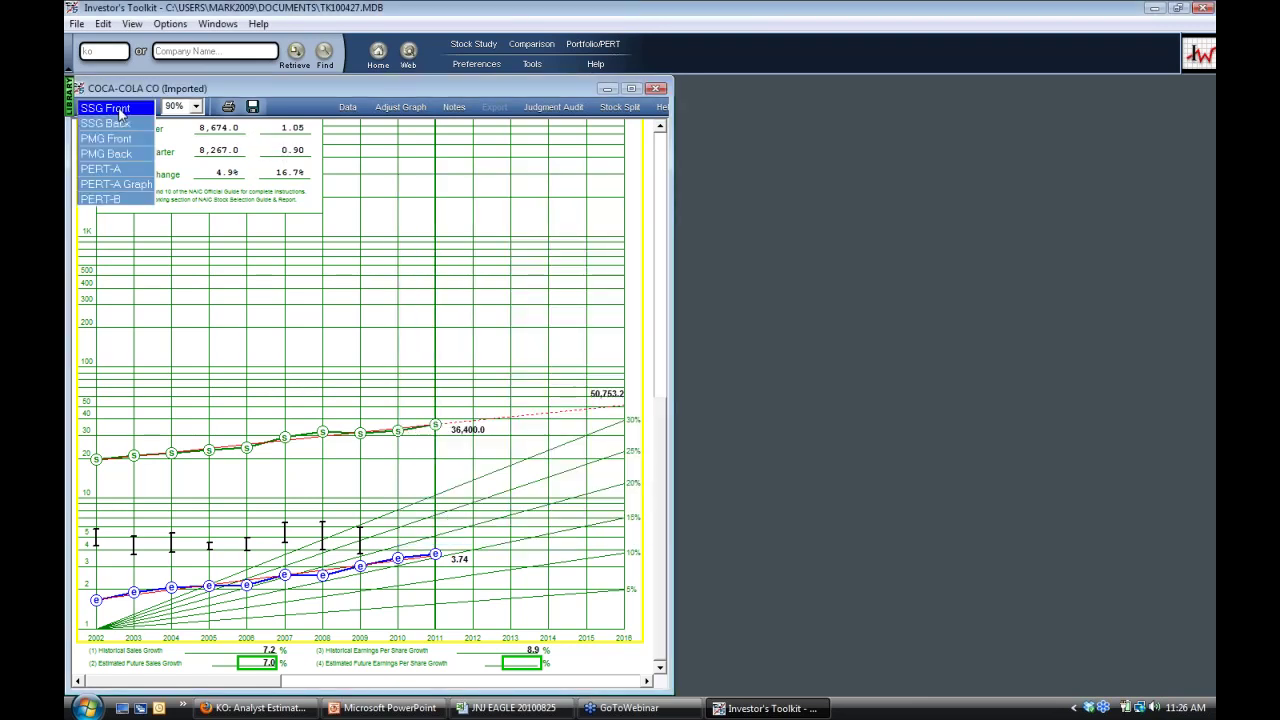
left_click(118, 124)
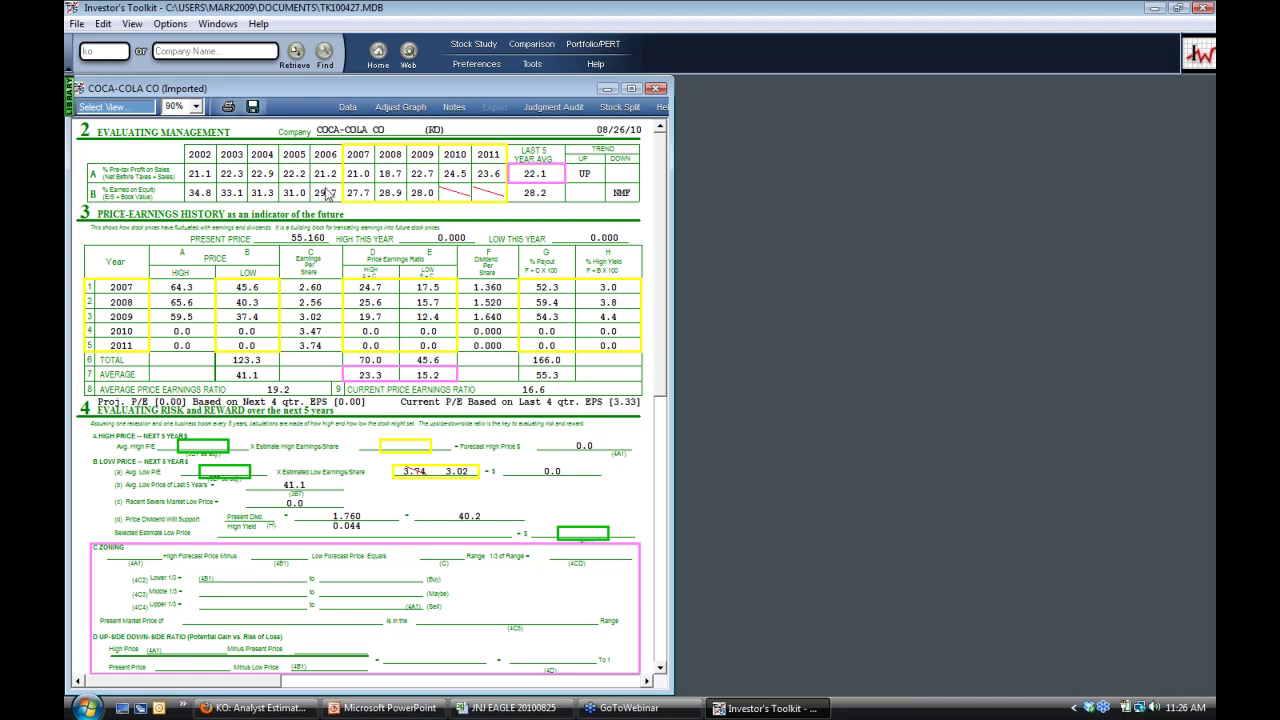
left_click(545, 174)
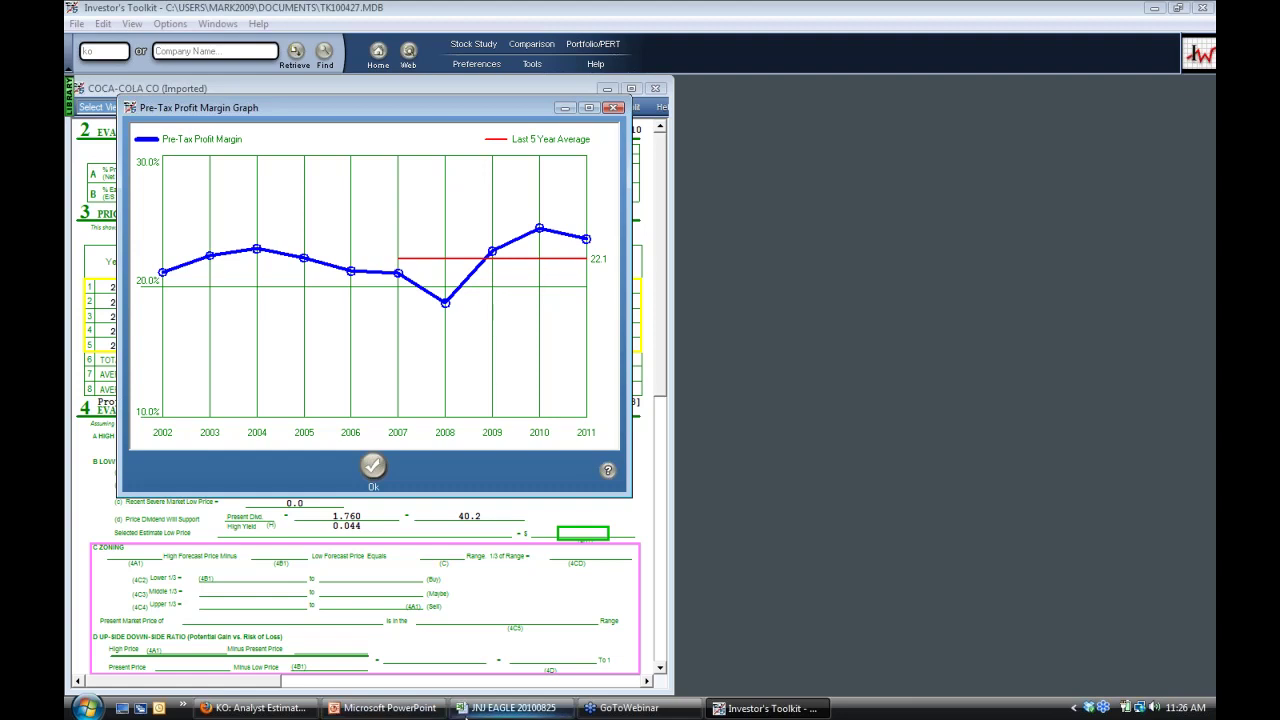
Switch to the EAGLE sheet in Excel, set the projected 5-year net margin to 22%, and recalculate the workbook.
left_click(511, 708)
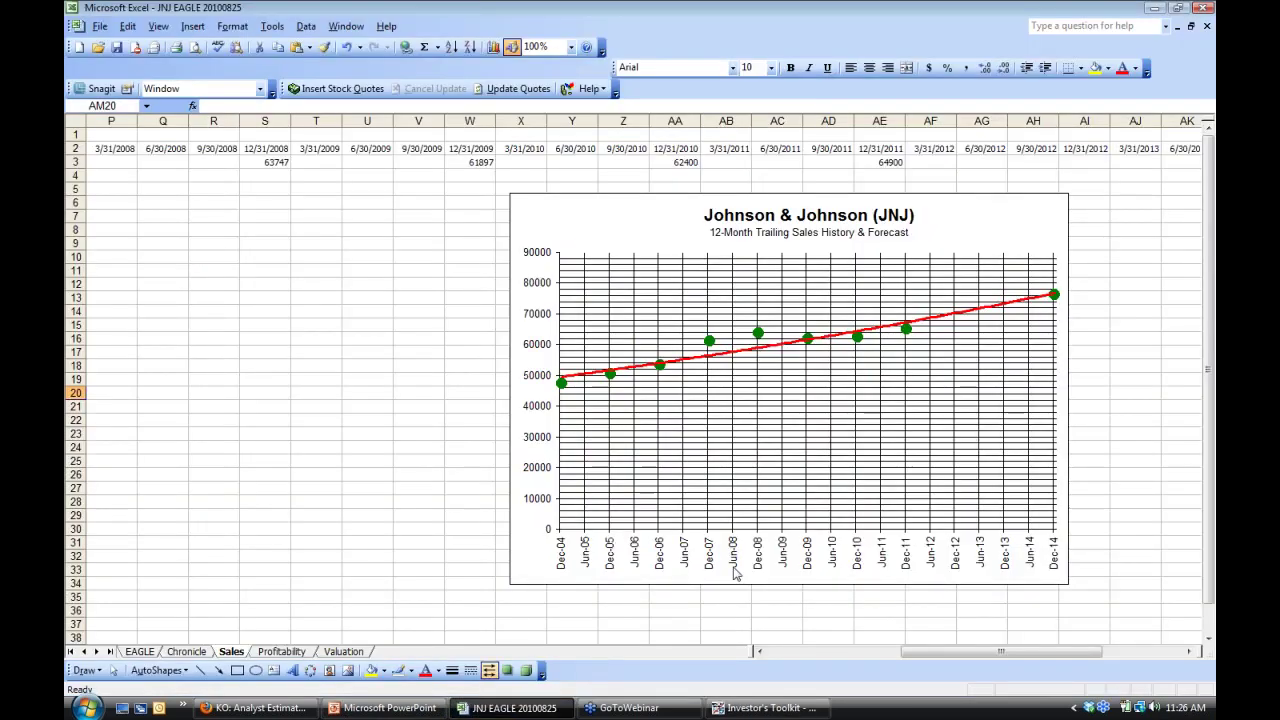
left_click(141, 652)
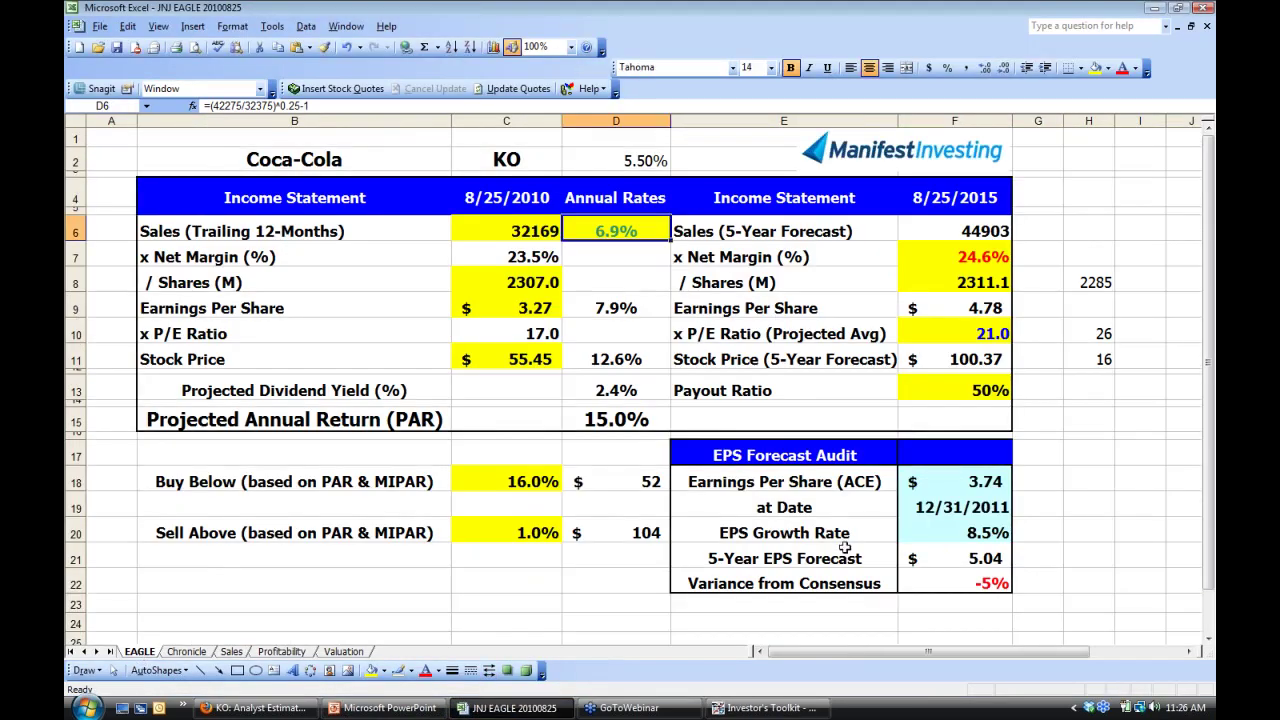
left_click(963, 265)
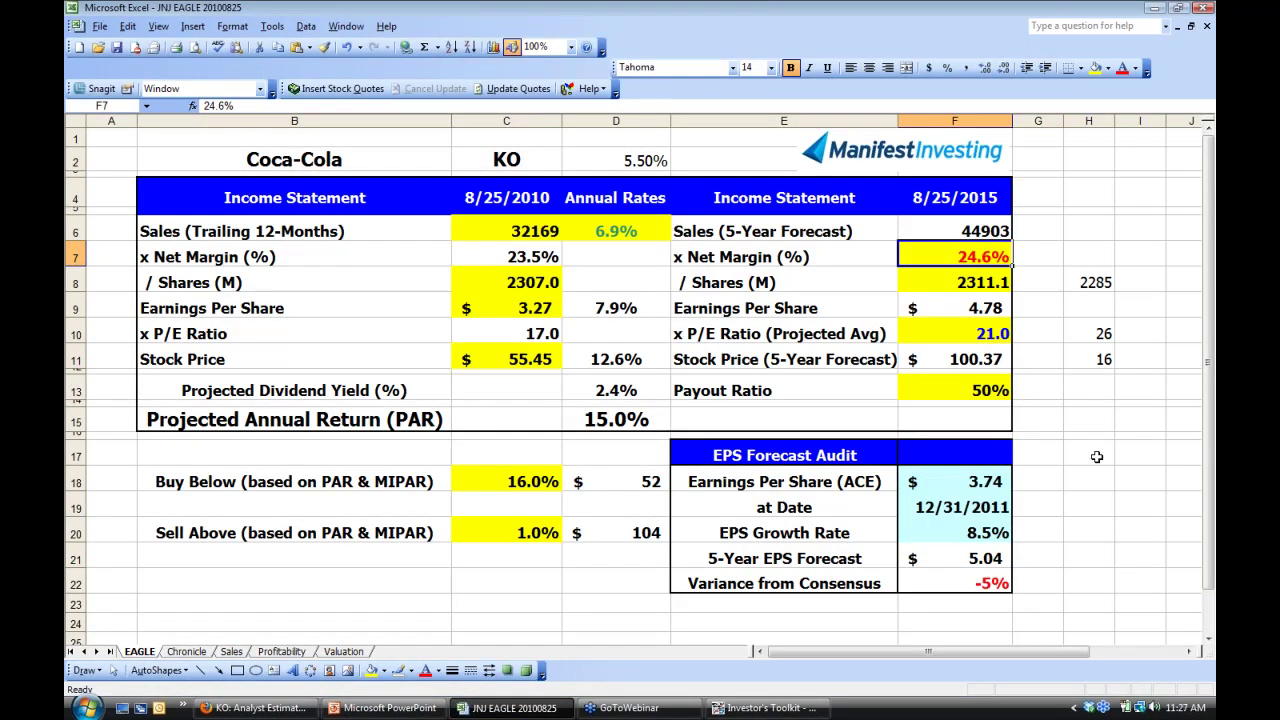
left_click(755, 710)
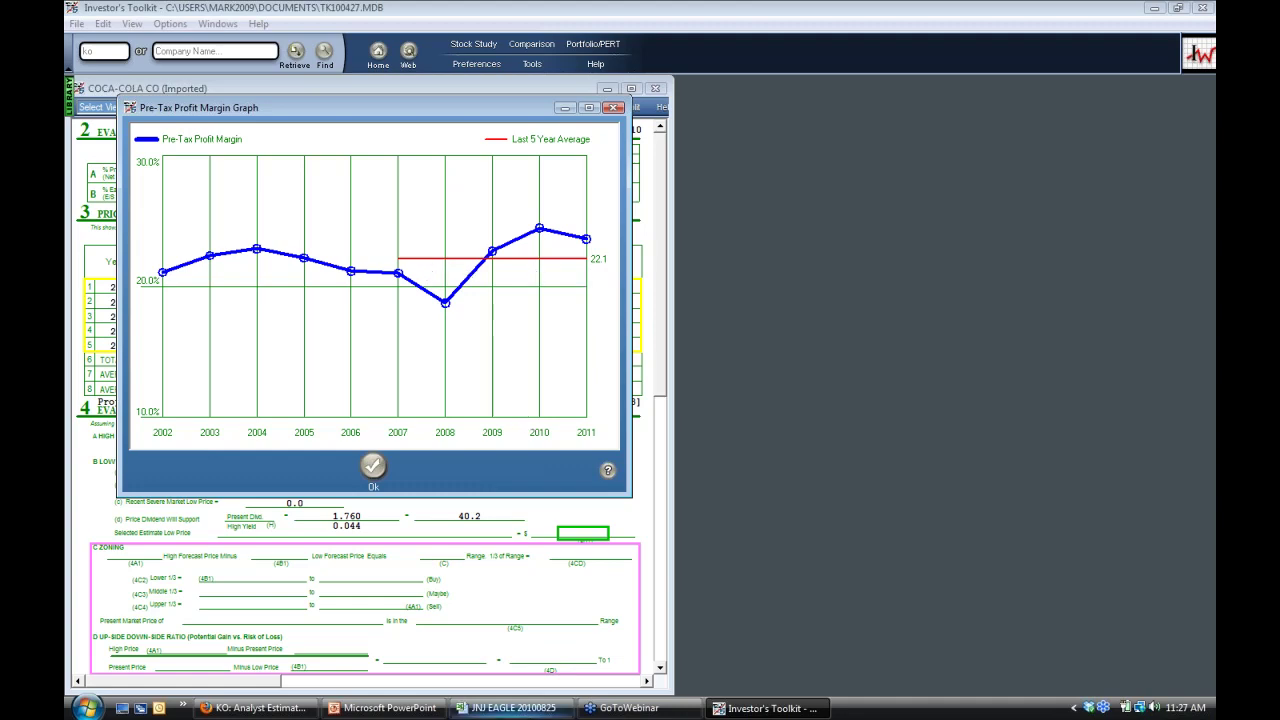
left_click(517, 709)
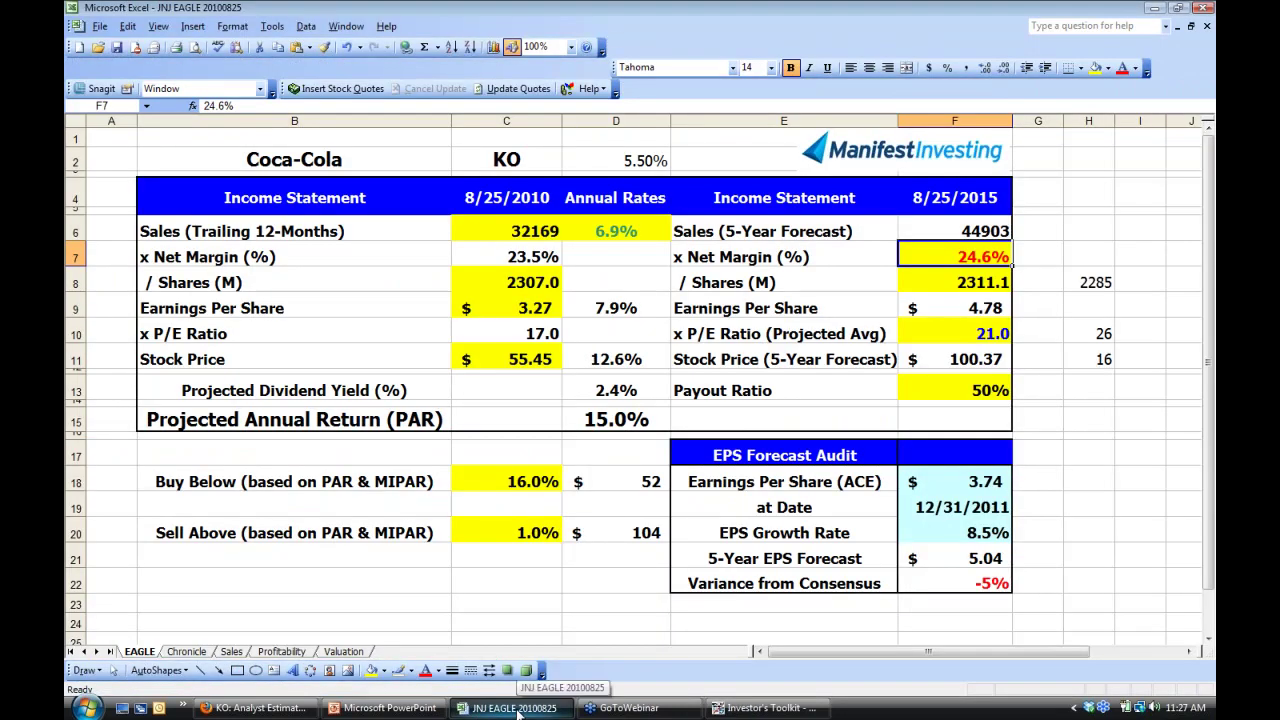
type("22")
key("Return")
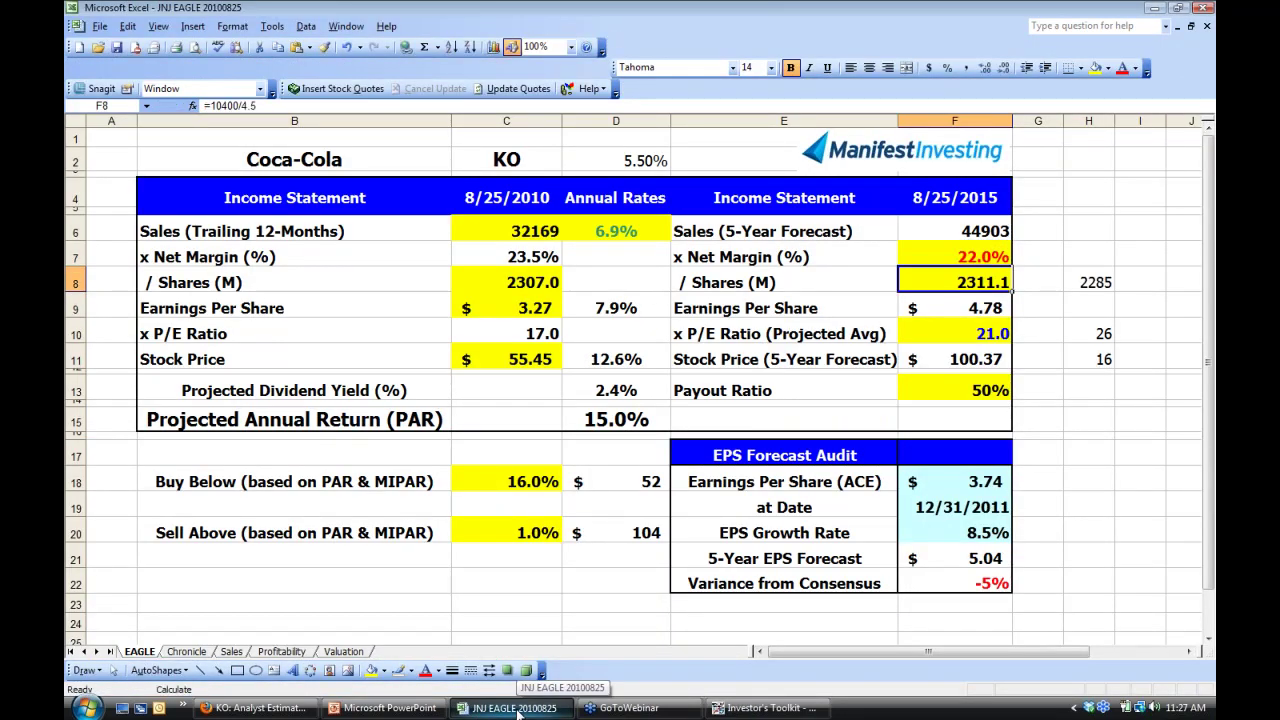
left_click(614, 424)
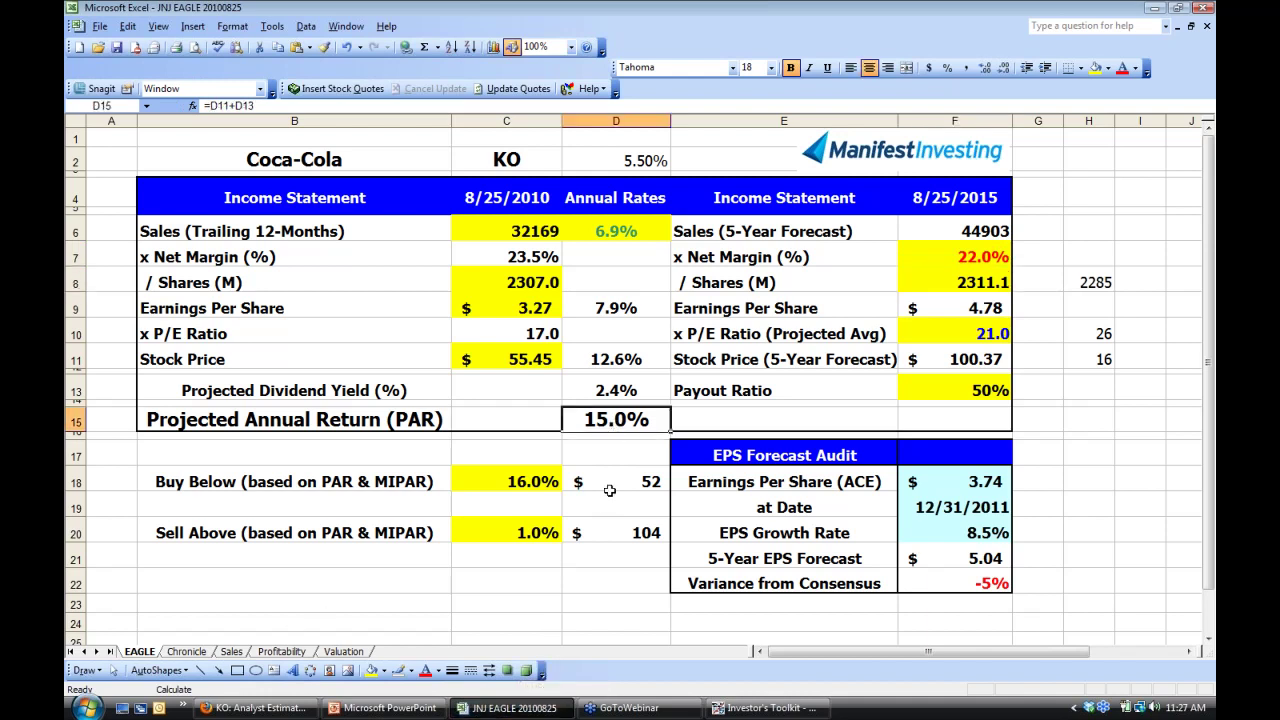
key("F9")
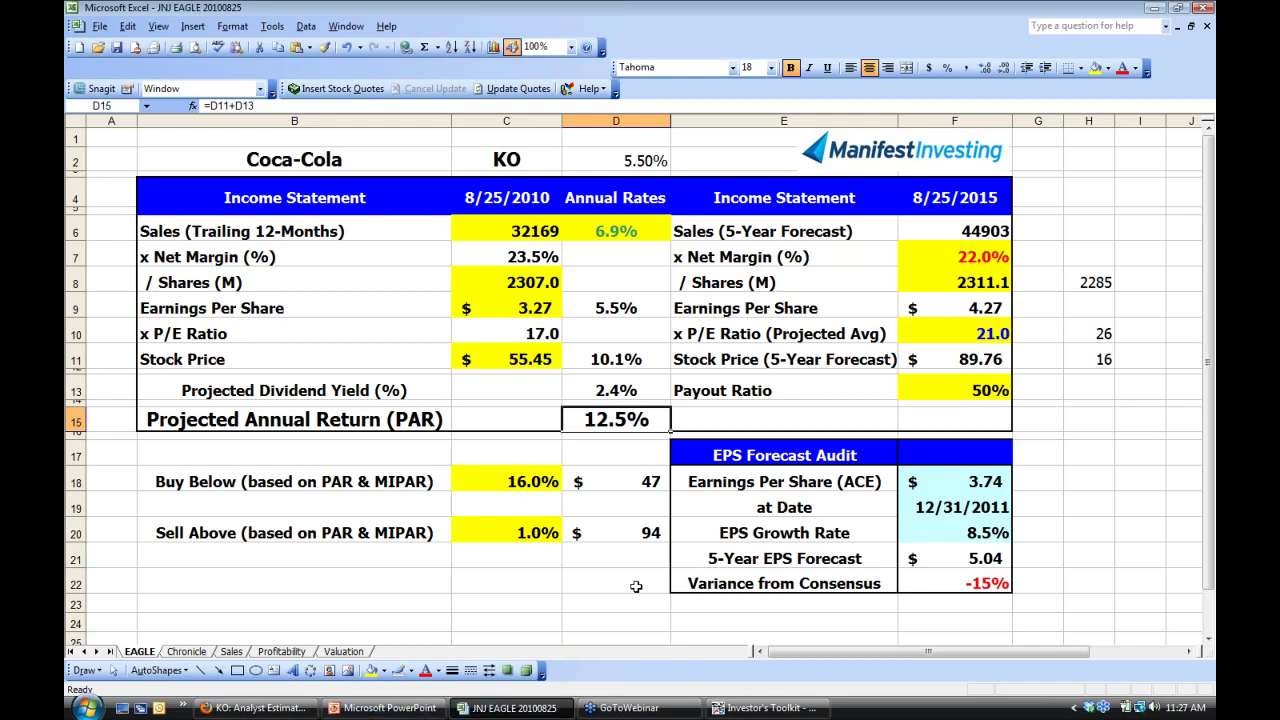
Return to Investor's Toolkit to close the pre-tax profit margin graph, and review the recalculated EAGLE sheet in Excel.
left_click(765, 707)
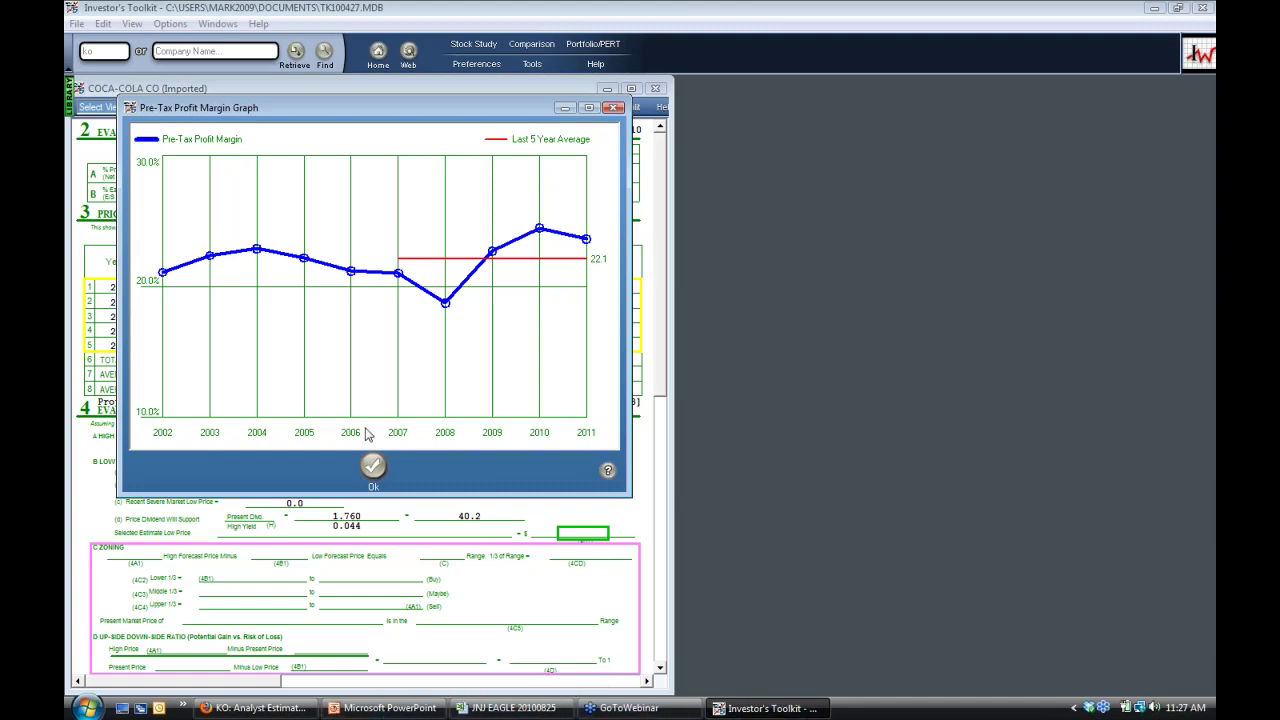
left_click(372, 466)
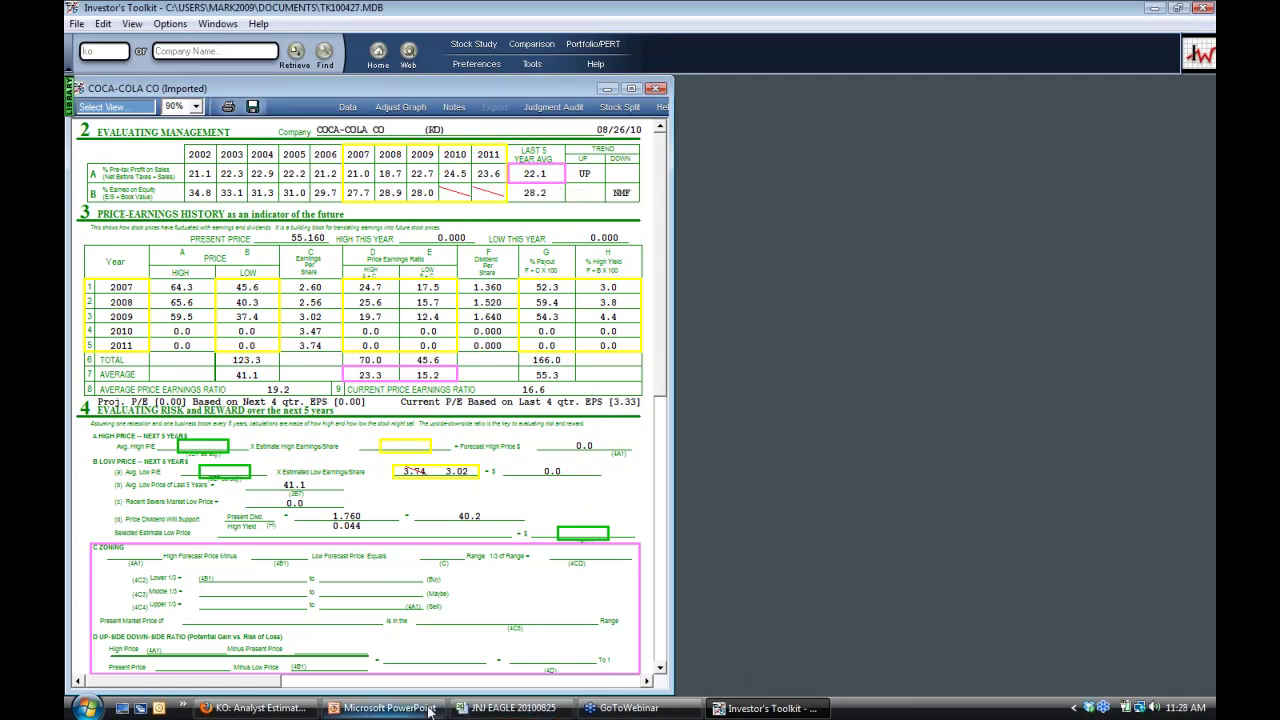
left_click(514, 706)
left_click(475, 608)
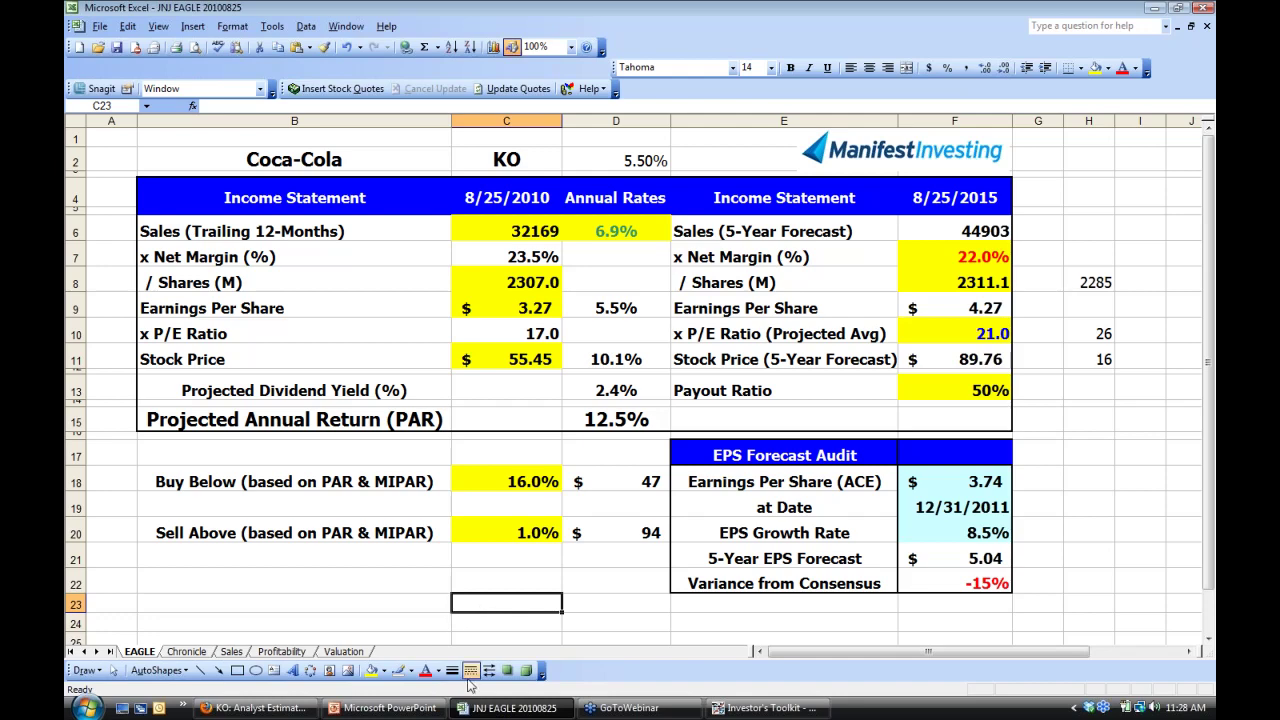
Switch to Investor's Toolkit and close the Coca-Cola study, saving the changed company data.
left_click(779, 709)
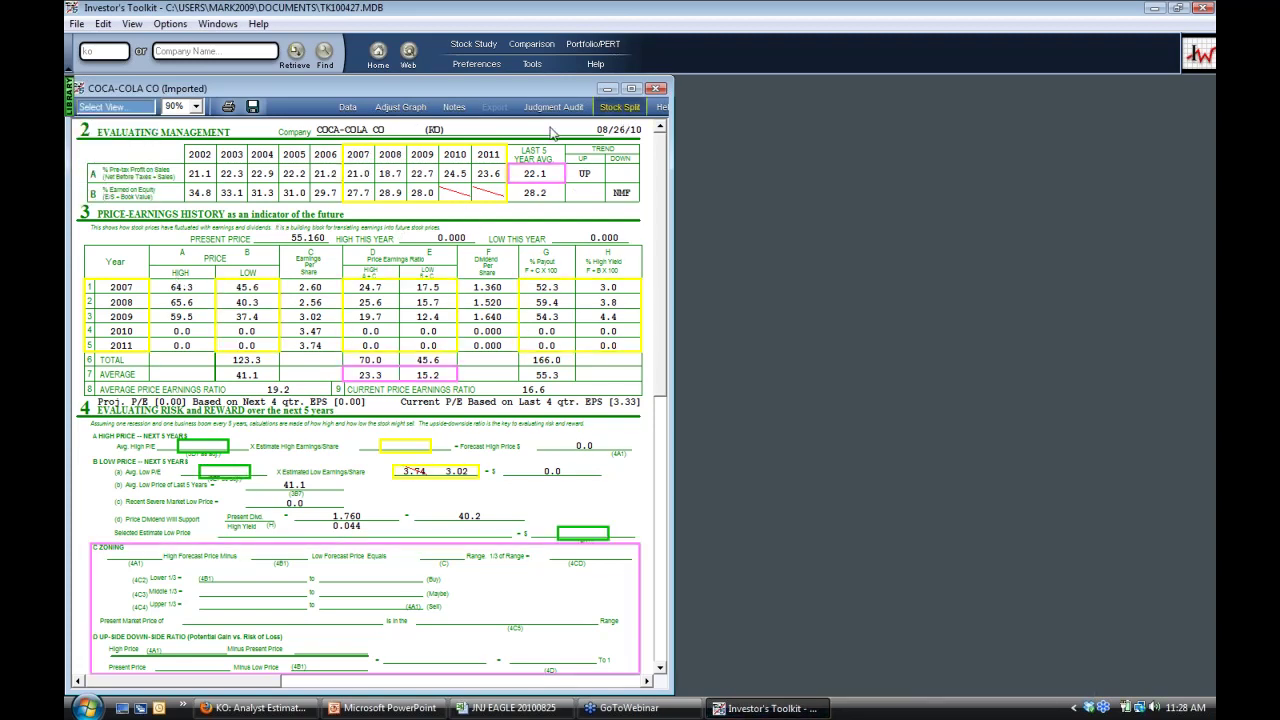
left_click(656, 89)
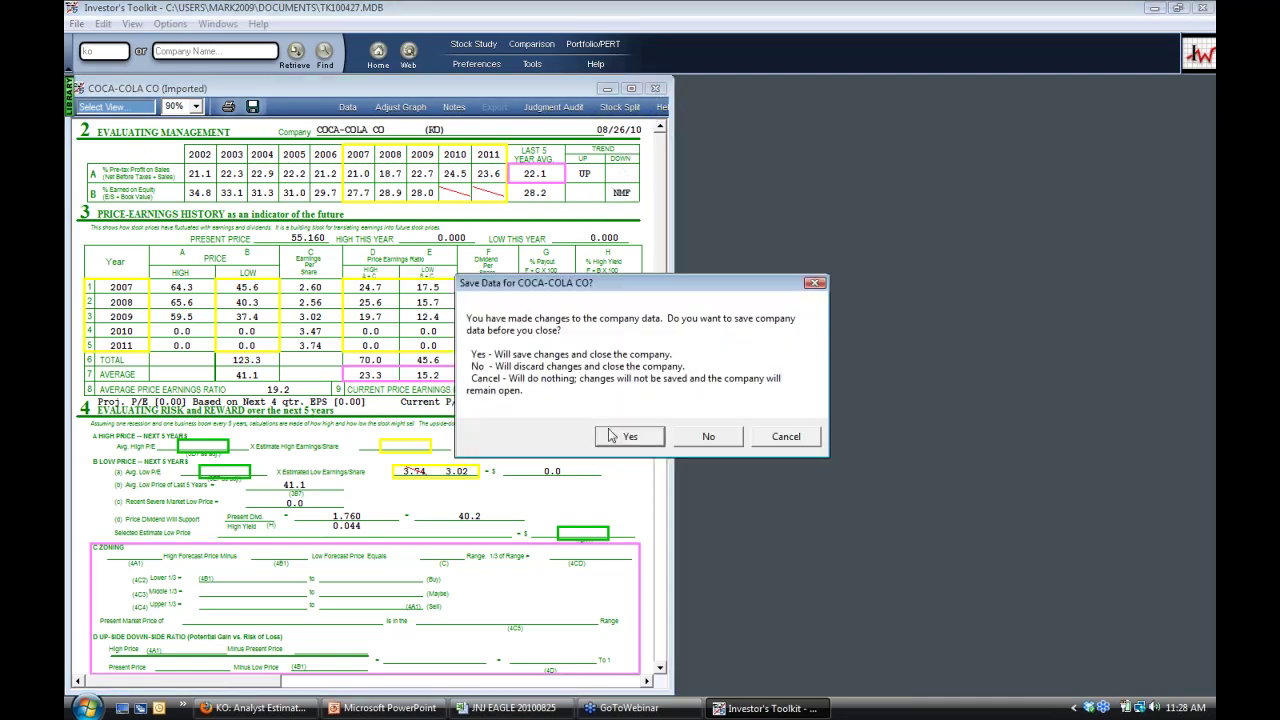
left_click(628, 446)
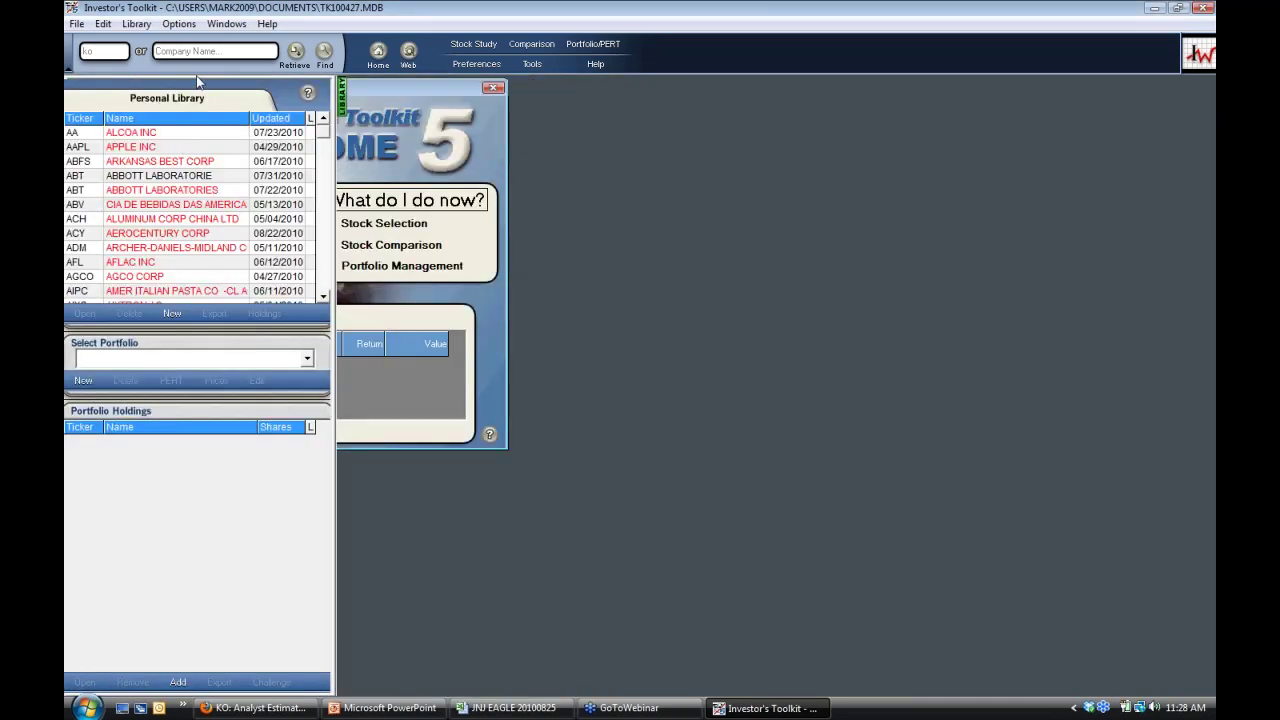
Retrieve the KO study from the stock library and check its growth graph and saved annual data.
left_click(295, 53)
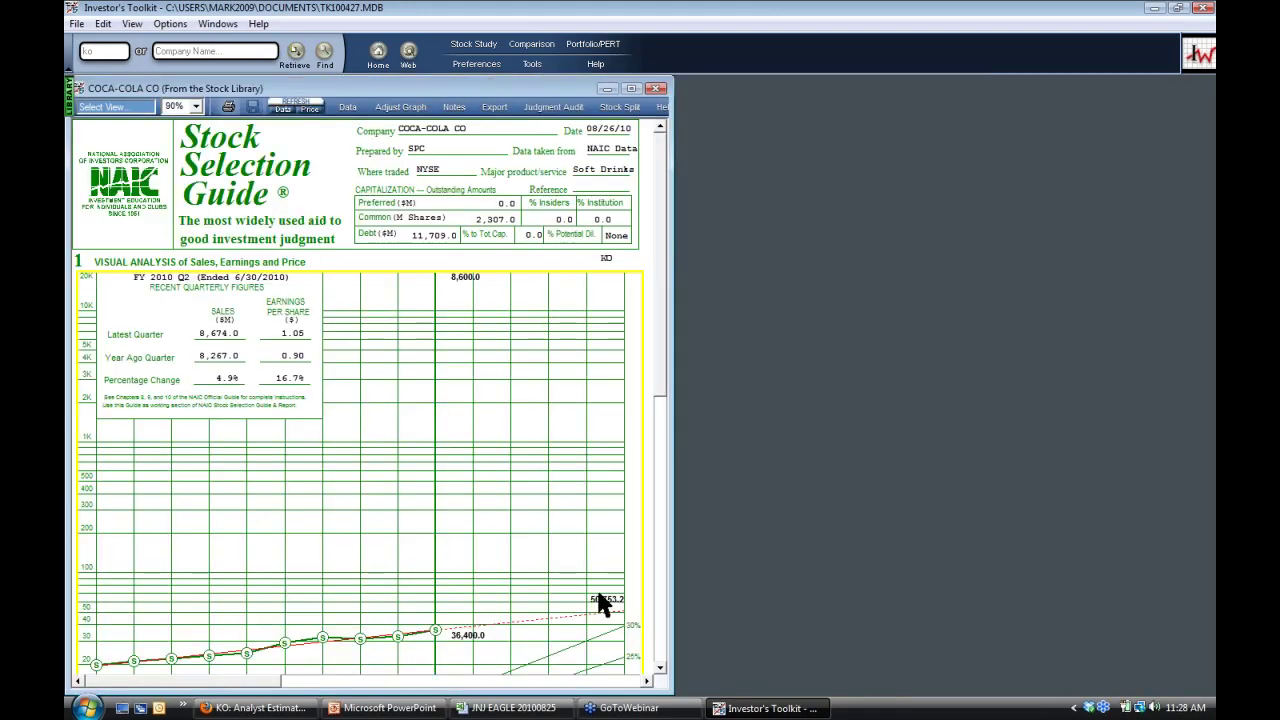
left_click(657, 606)
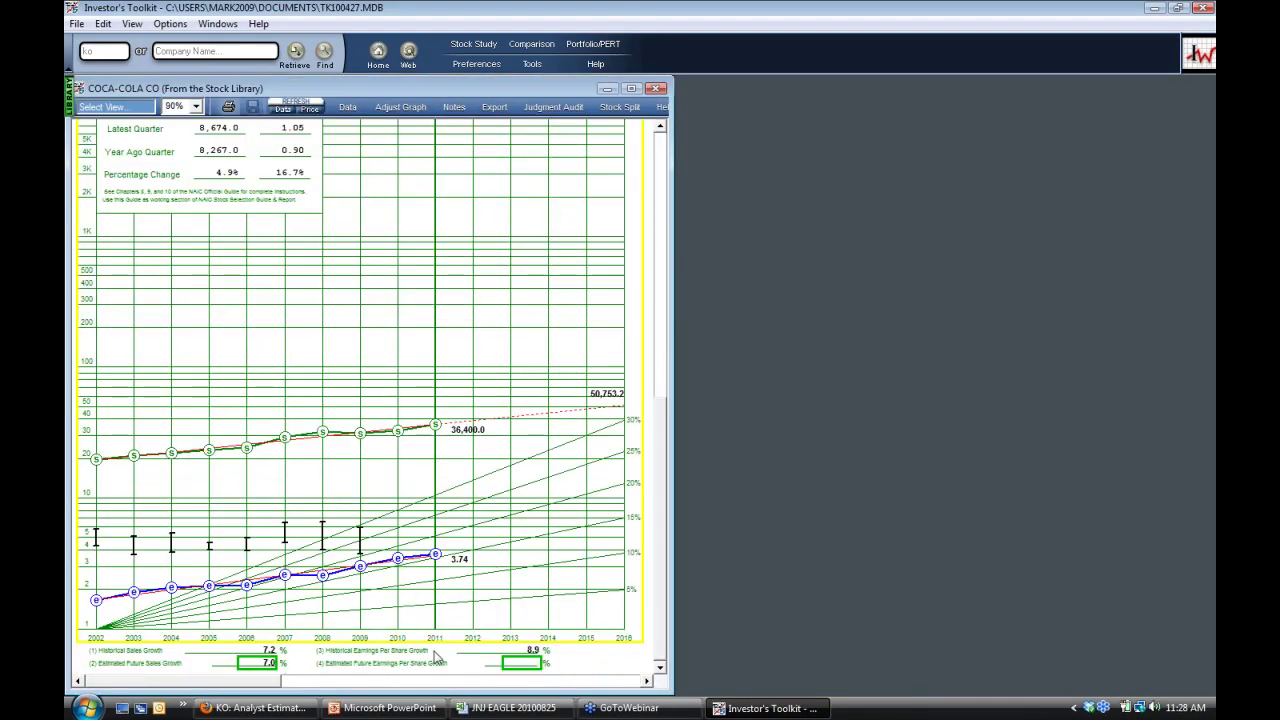
left_click(347, 107)
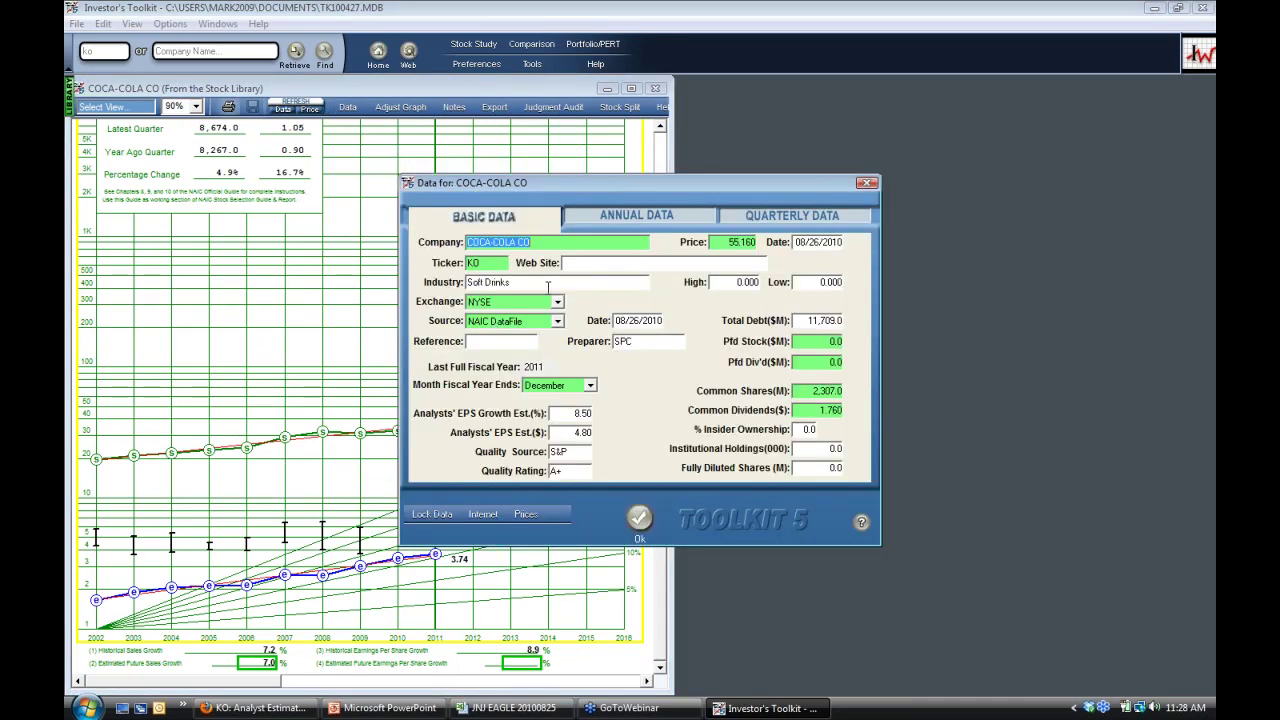
left_click(645, 219)
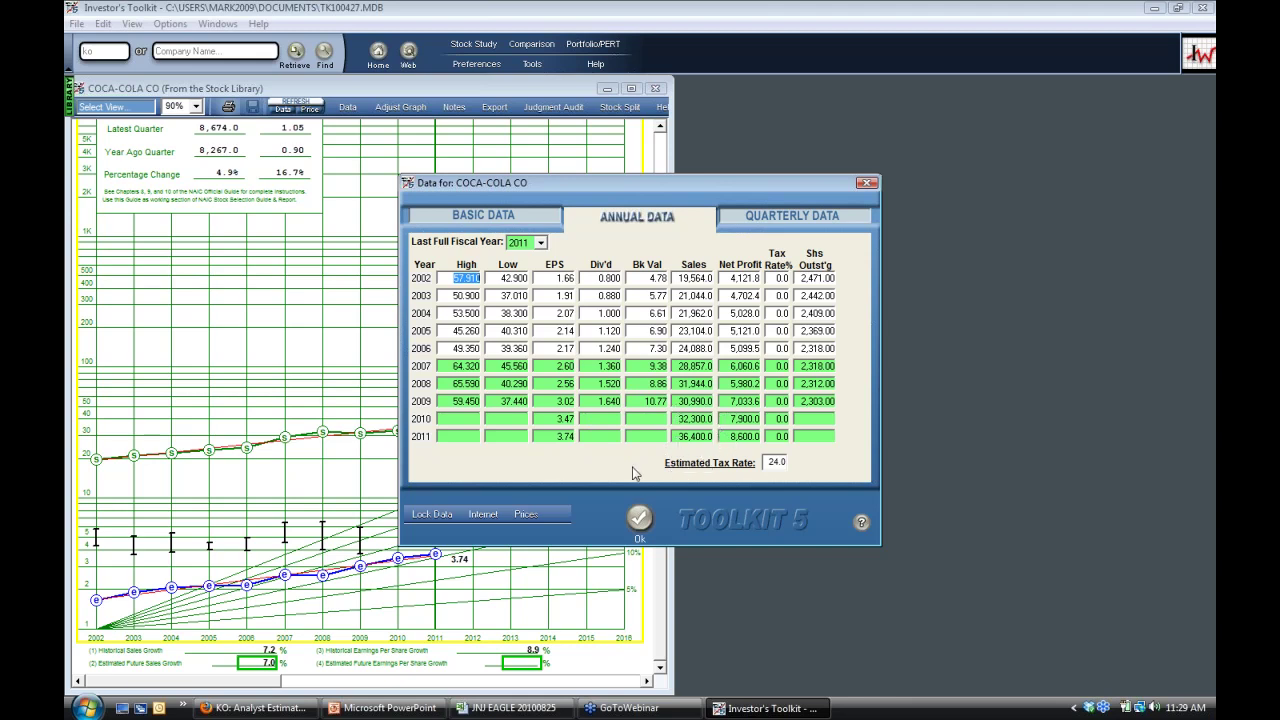
left_click(639, 518)
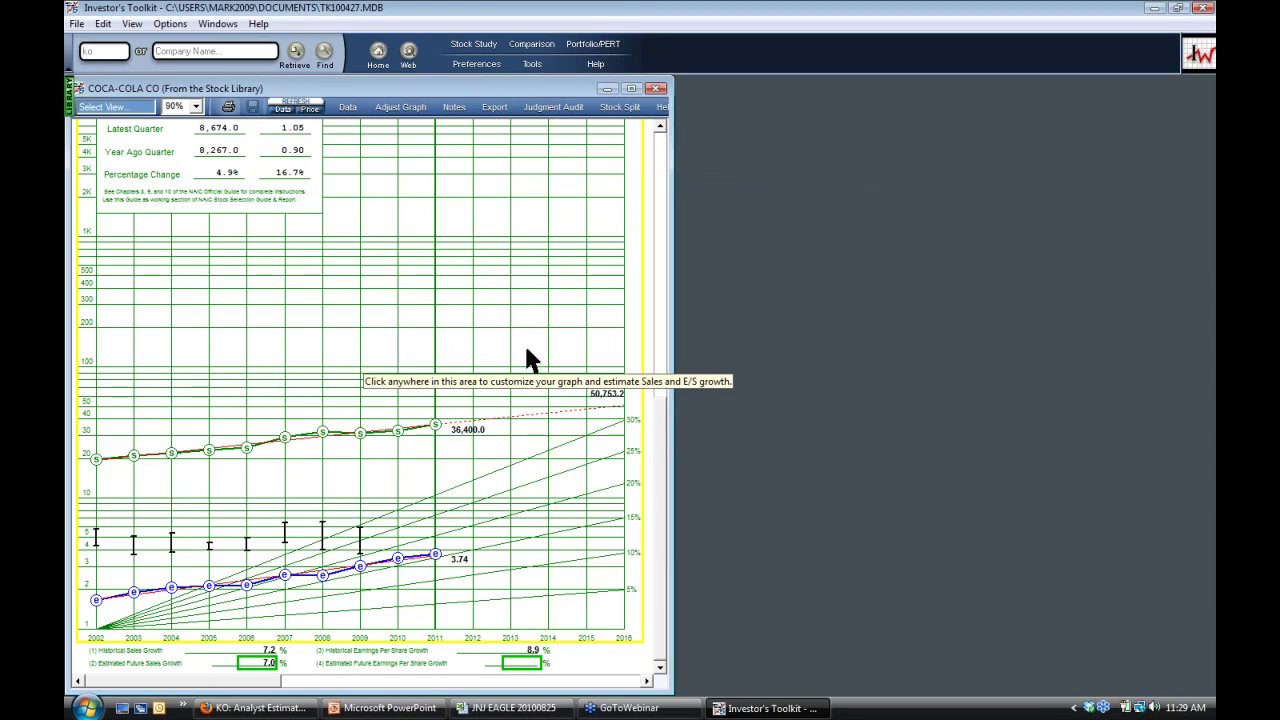
Switch to Excel and save the EAGLE workbook to the Desktop under the new name KO EAGLE 20100827.
left_click(517, 708)
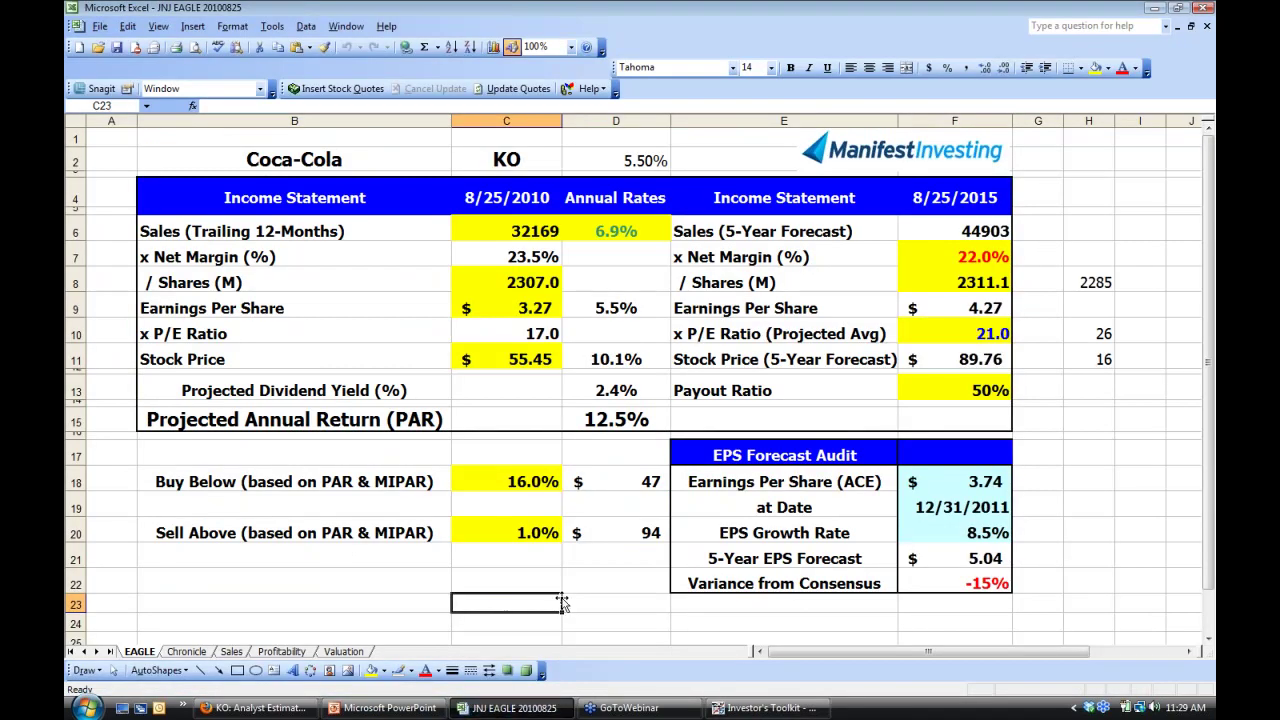
left_click(1096, 566)
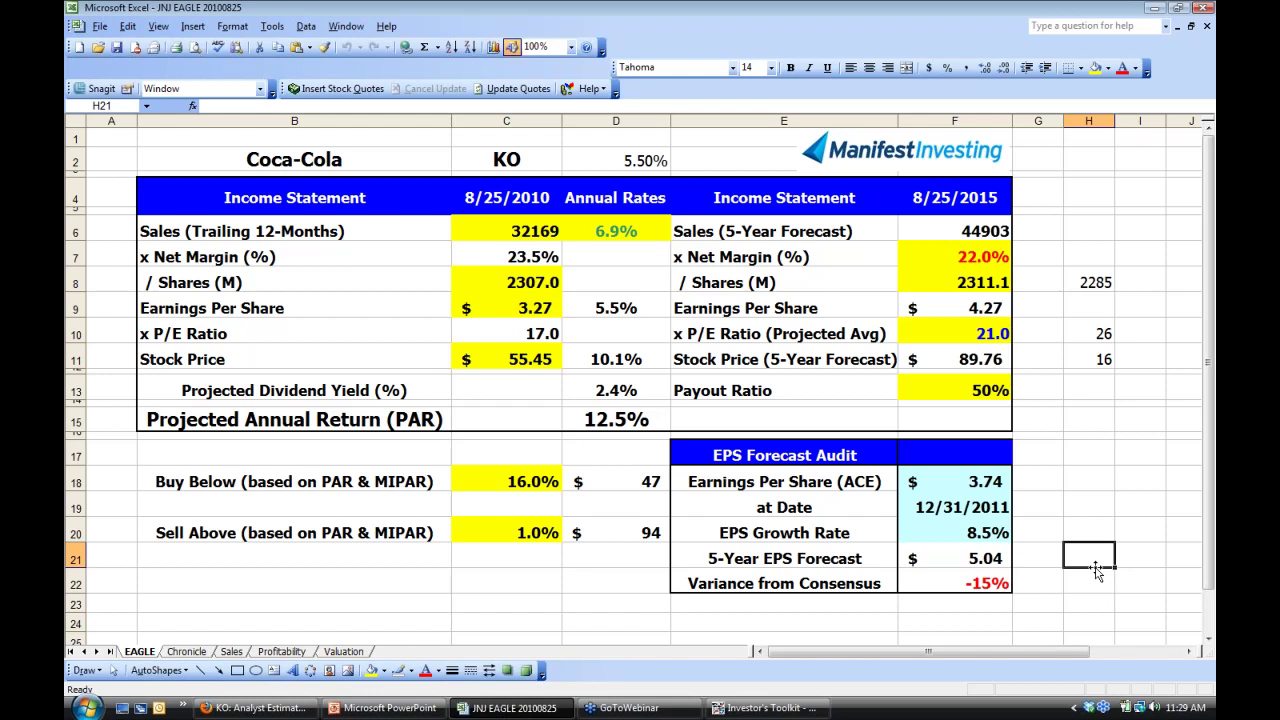
left_click(99, 27)
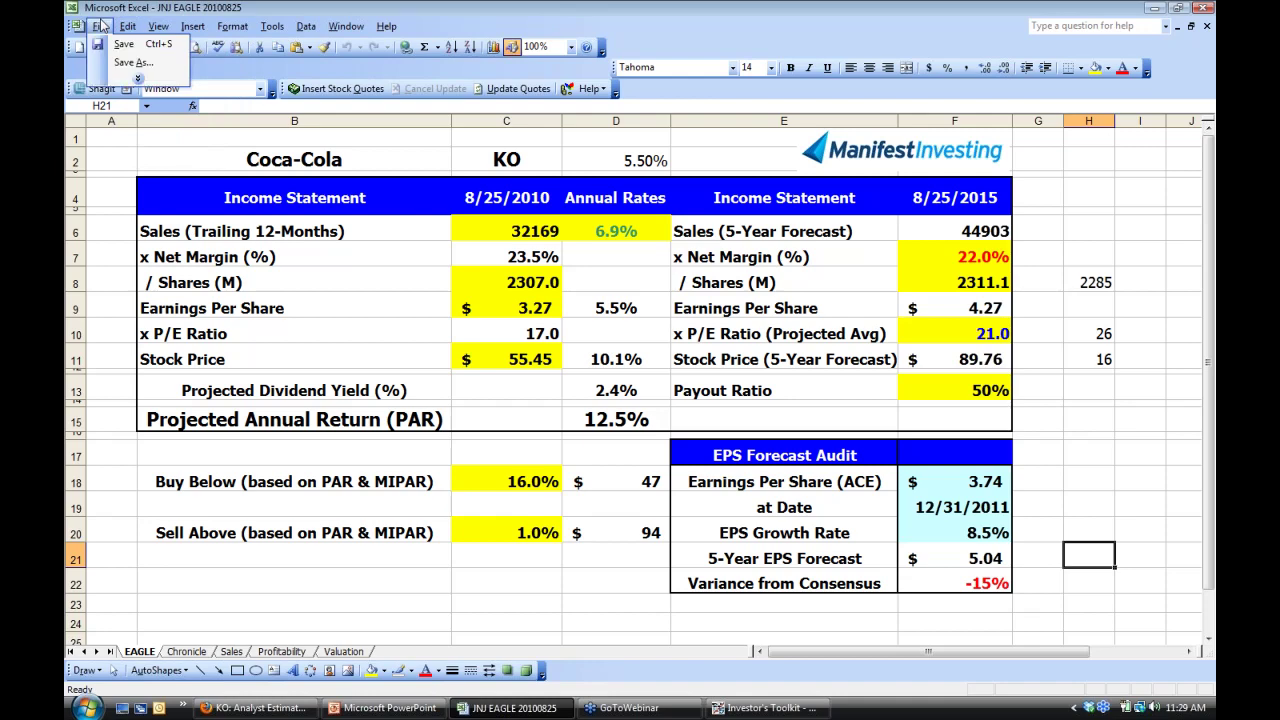
left_click(132, 62)
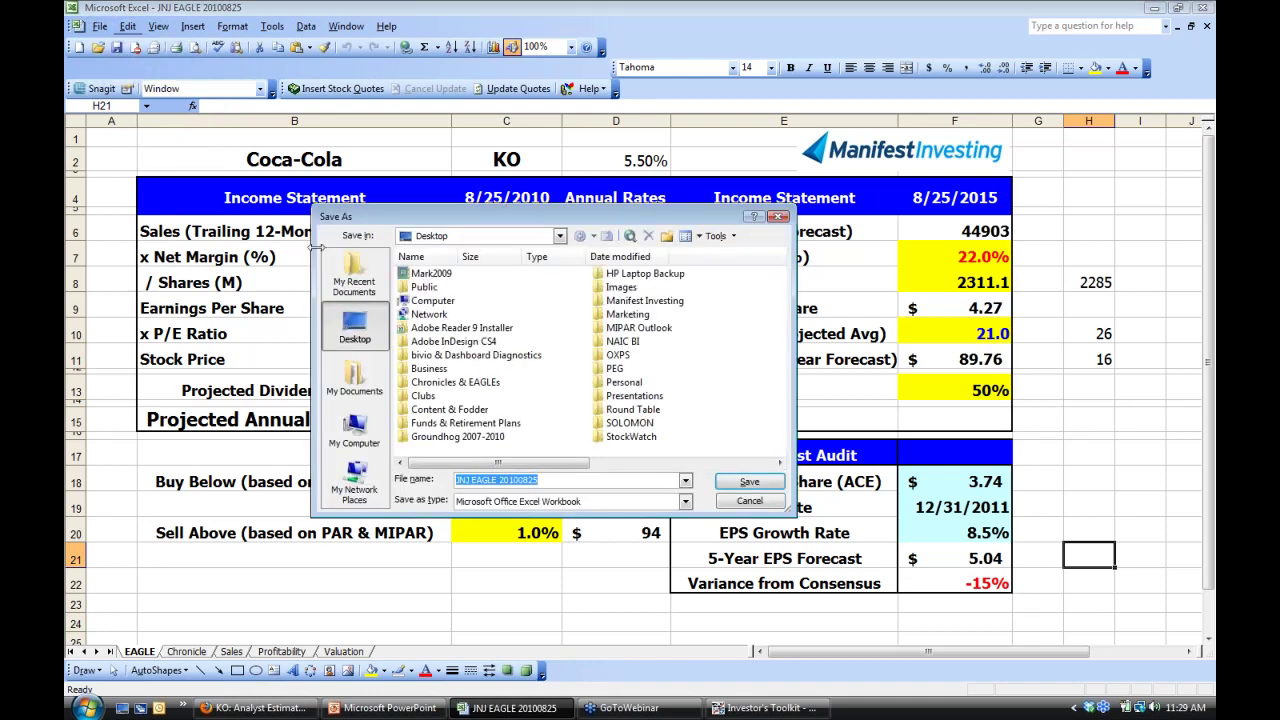
left_click(472, 480)
key("BackSpace")
key("BackSpace")
key("BackSpace")
type("KO")
key("End")
key("BackSpace")
type("7")
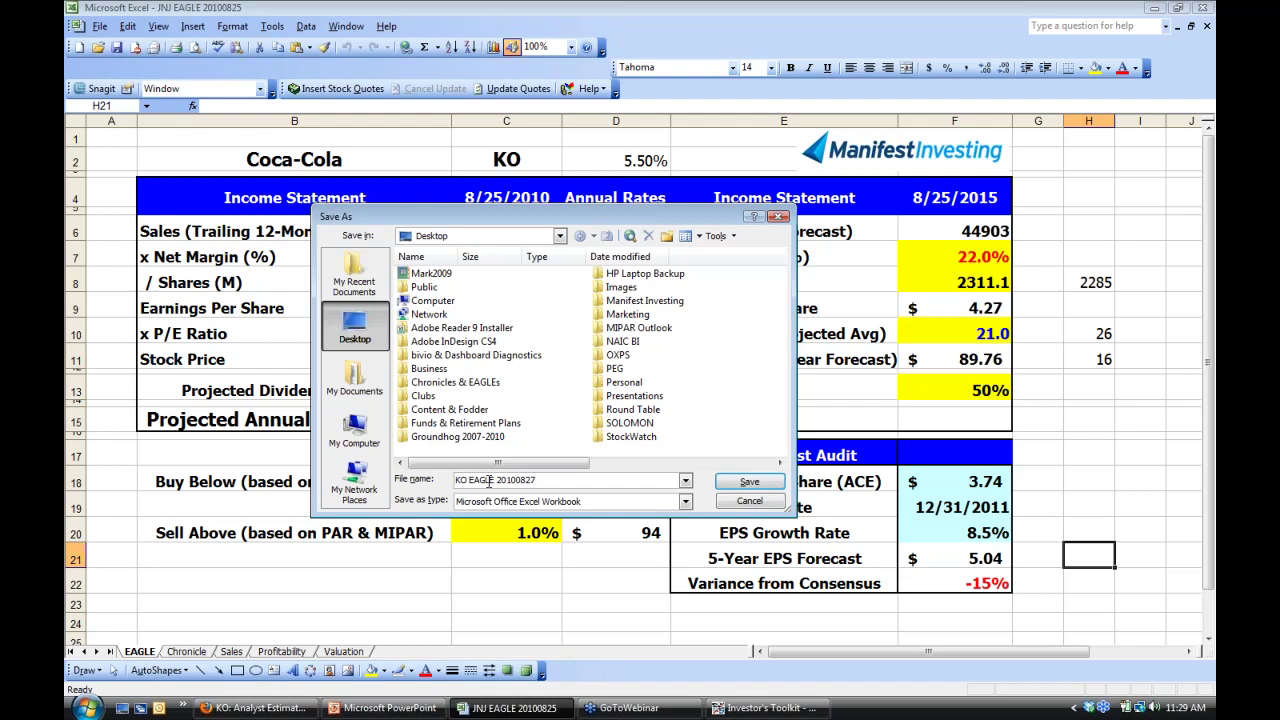
left_click(749, 481)
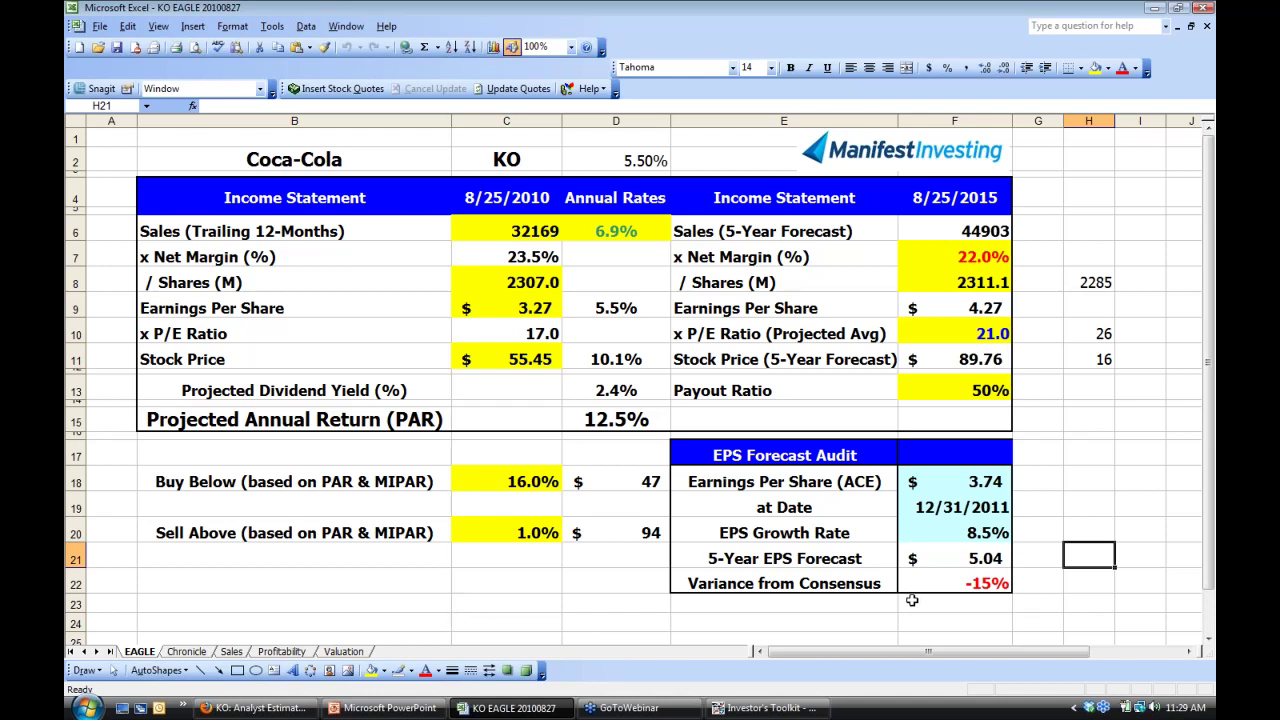
left_click(1093, 604)
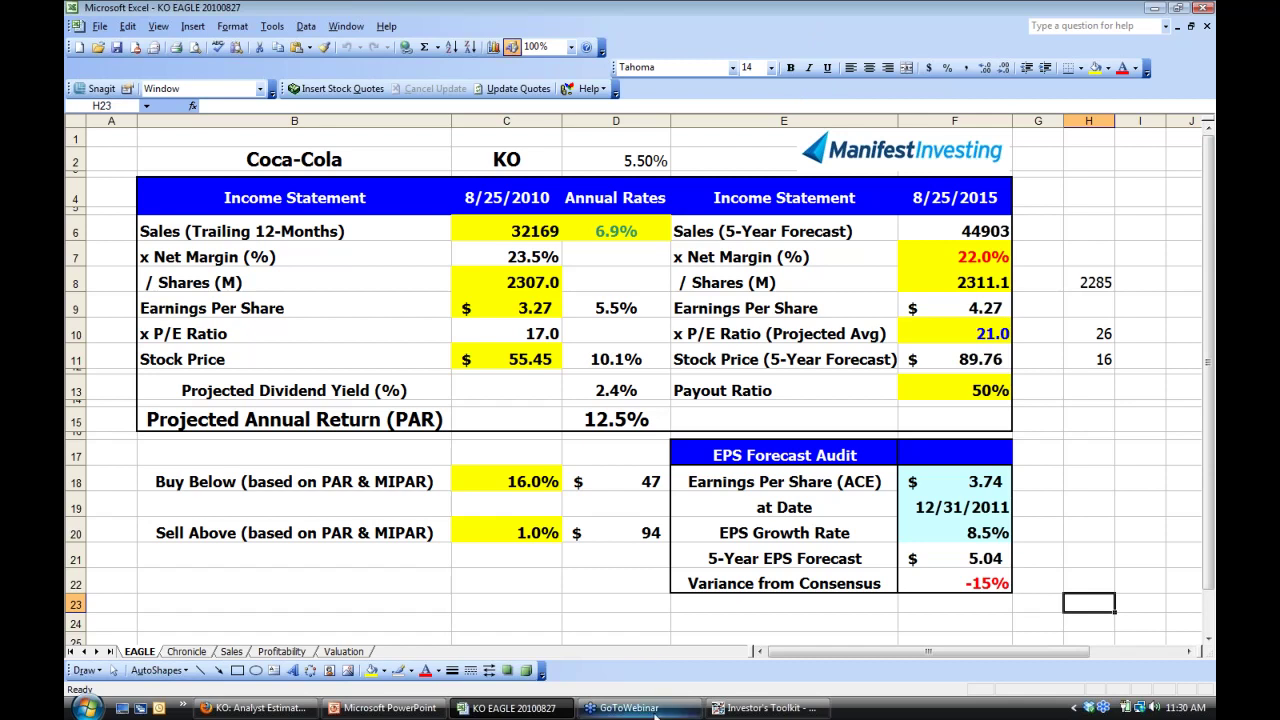
left_click(1138, 168)
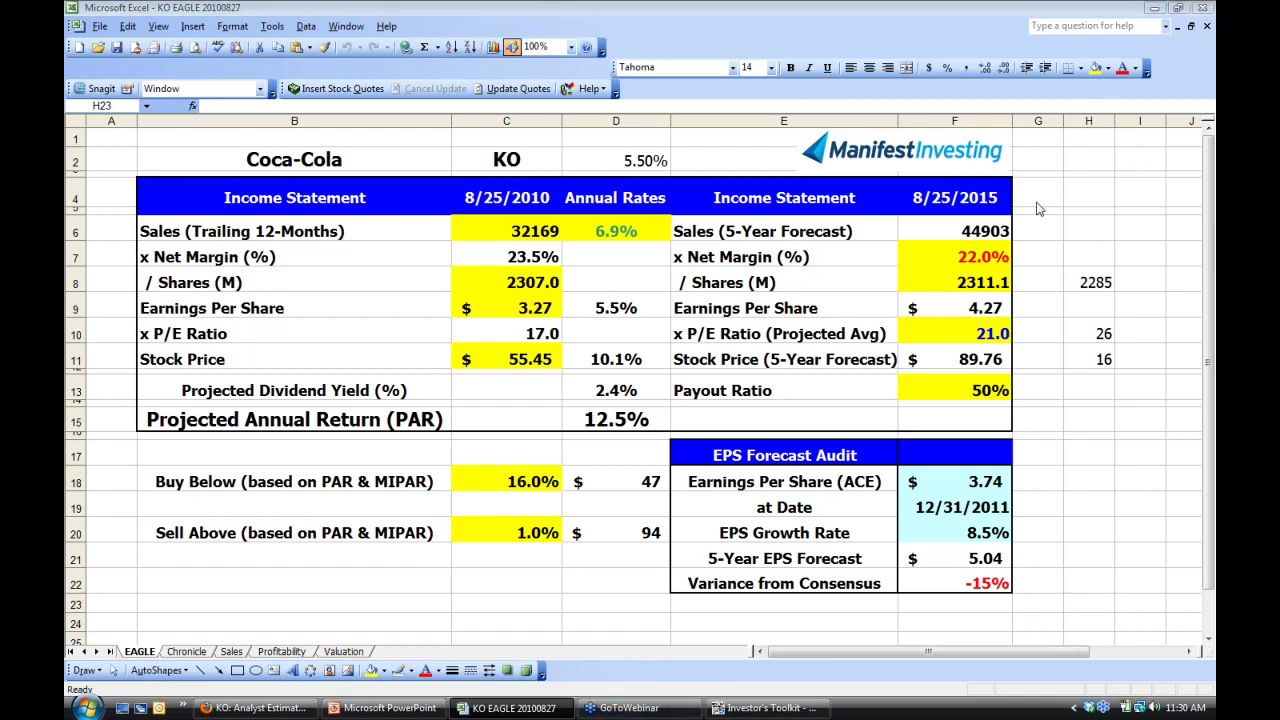